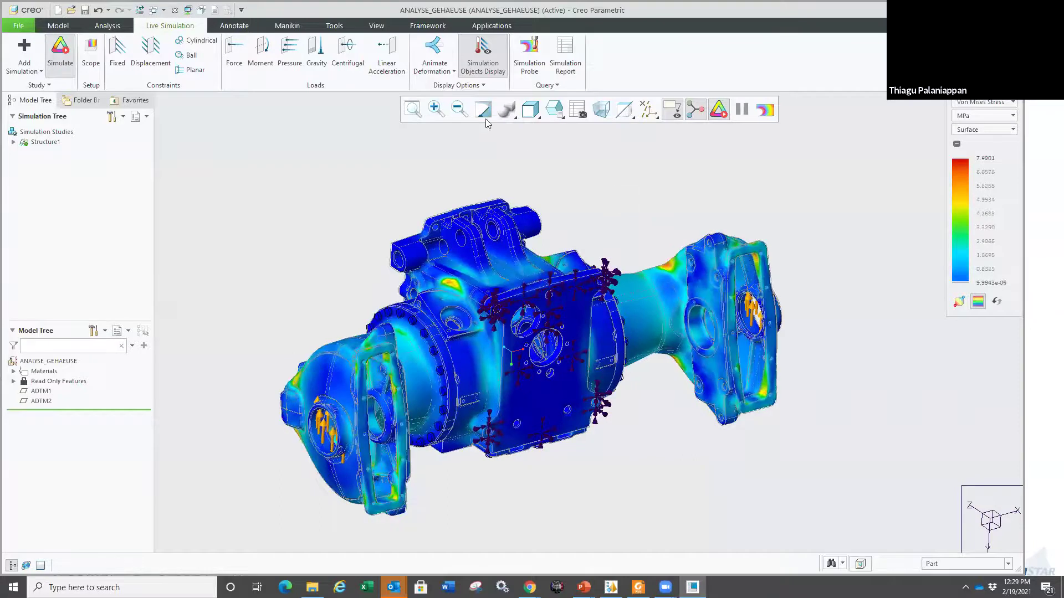
Step: Animate the deformation of the axle assembly, and show only the central HA_GEHAEUSE housing with the other components hidden
left_click(434, 49)
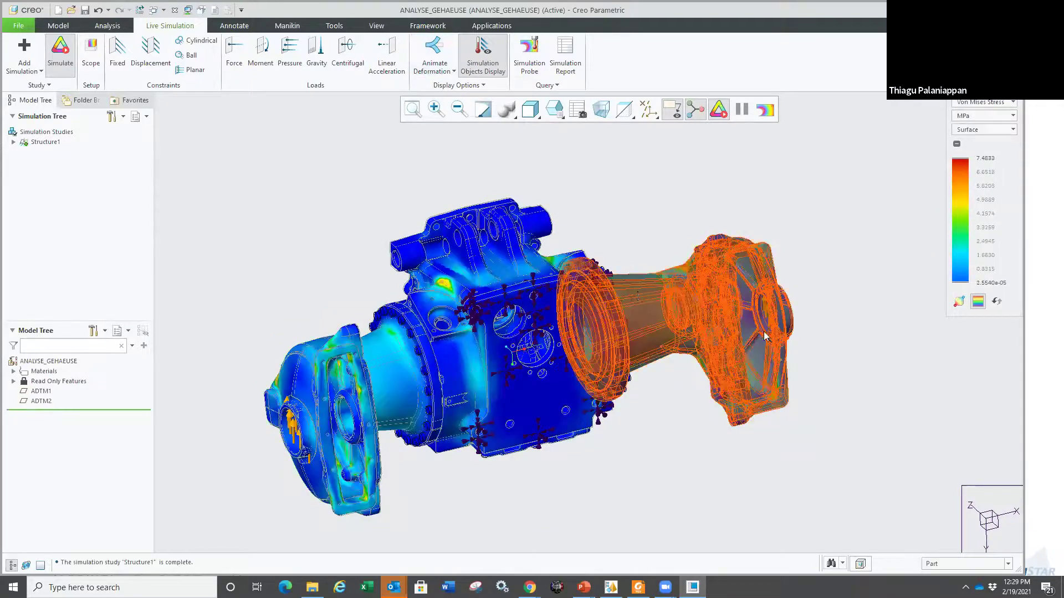
left_click(498, 399)
left_click(532, 364)
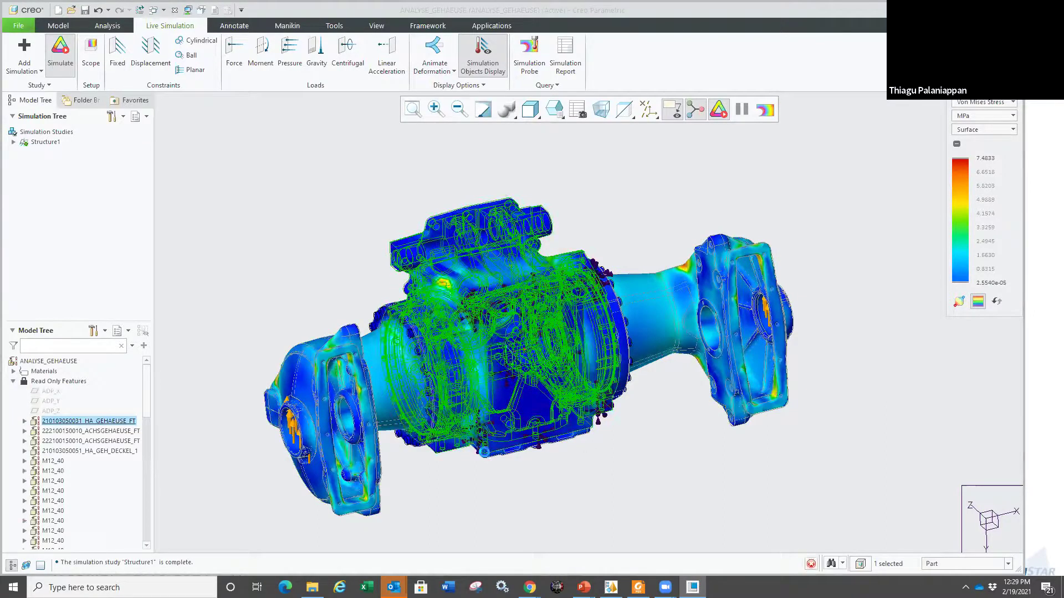
left_click(394, 464)
middle_click_drag(395, 464, 287, 275)
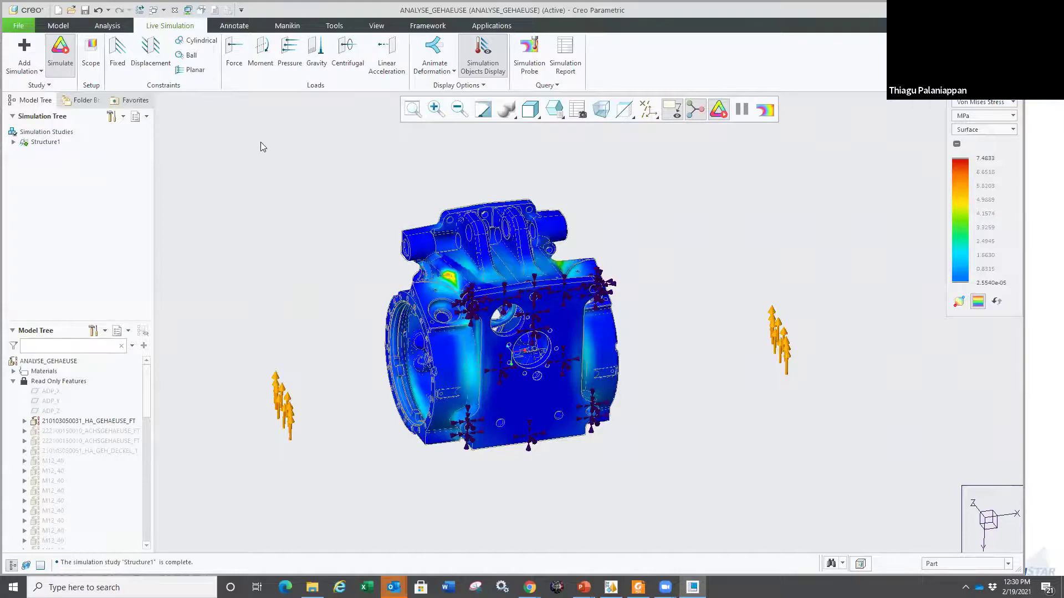
Step: Close the ANALYSE_GEHAEUSE model and erase all objects not displayed from the session
key("ctrl+w")
key("Return")
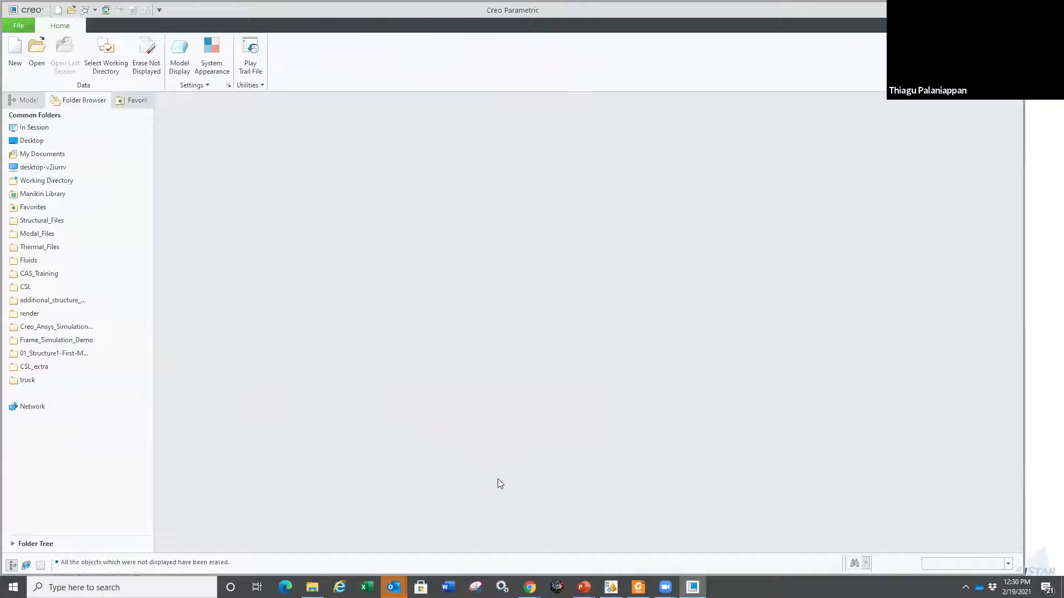
Step: Switch to the PowerPoint slide show and advance to the slide "Creo Simulation Live (CSL) – Powered by ANSYS"
key("super+Tab")
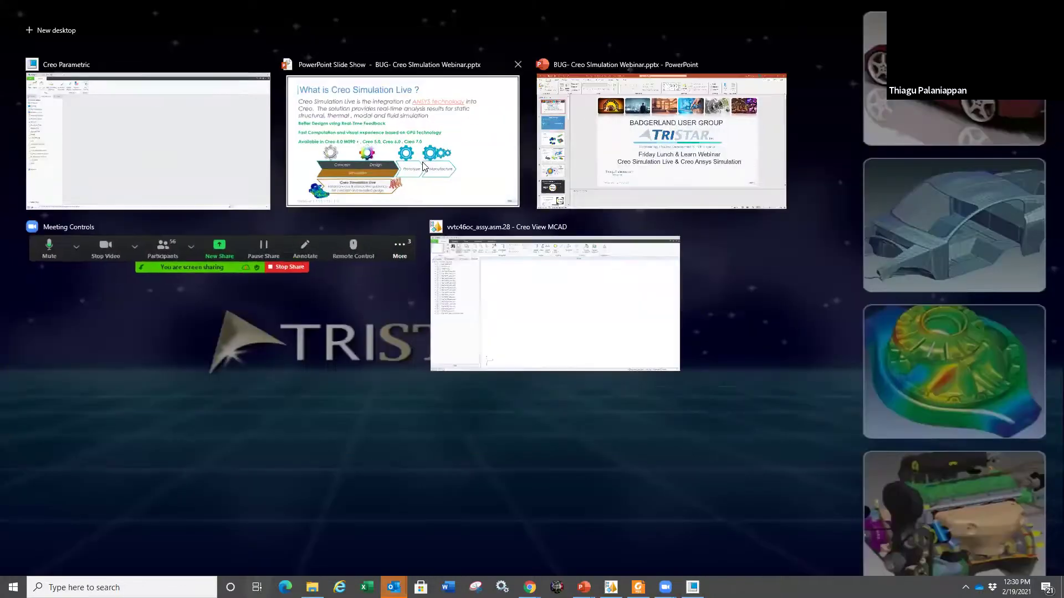
left_click(424, 166)
left_click(392, 402)
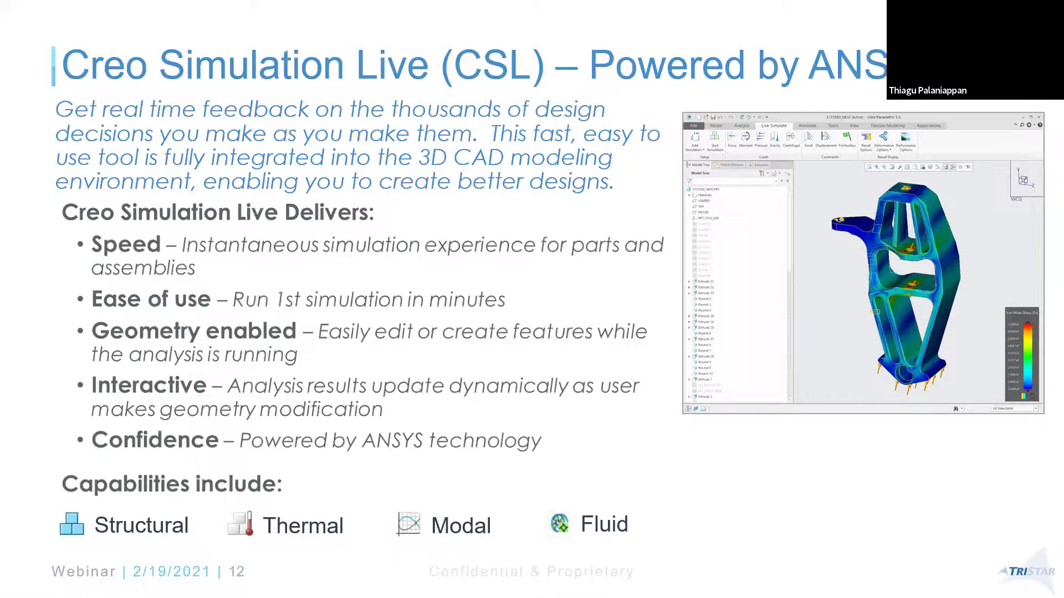
Step: Switch back to Creo Parametric and open the VALVE_COVER part from the Modal_Files folder
key("super+Tab")
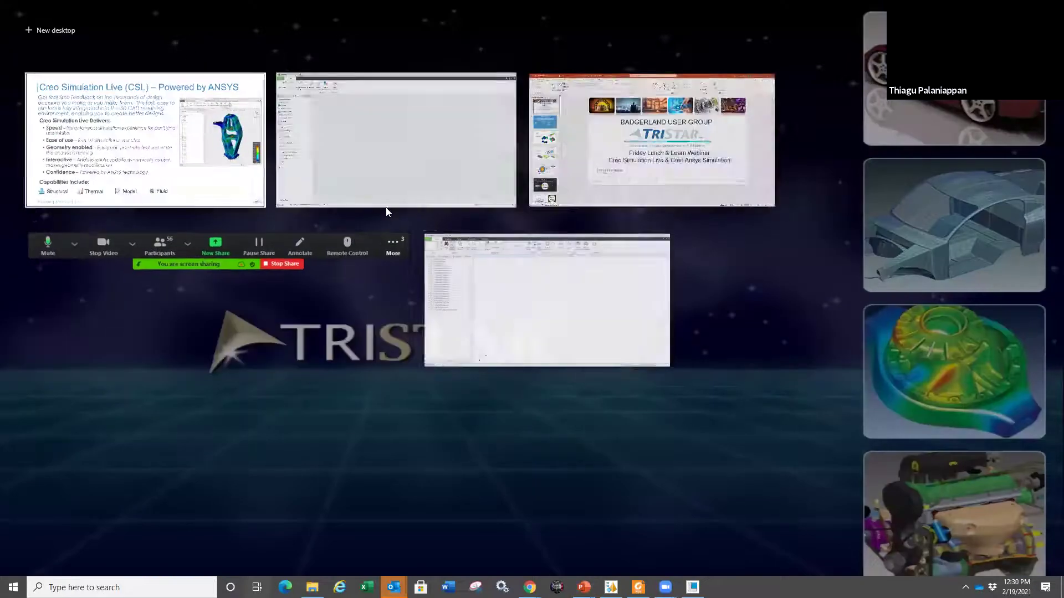
left_click(385, 205)
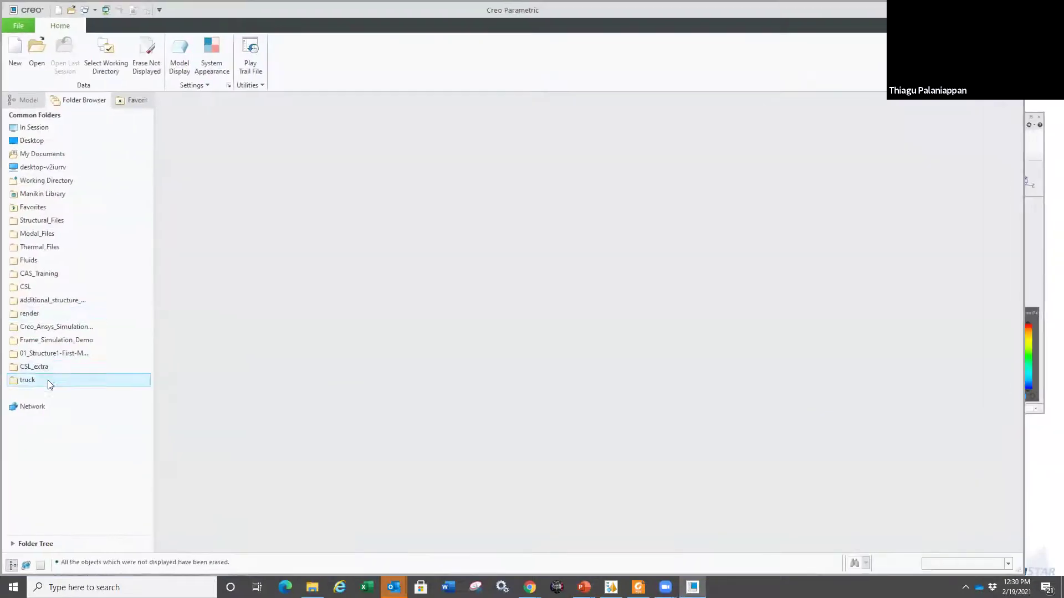
left_click(43, 237)
double_click(188, 159)
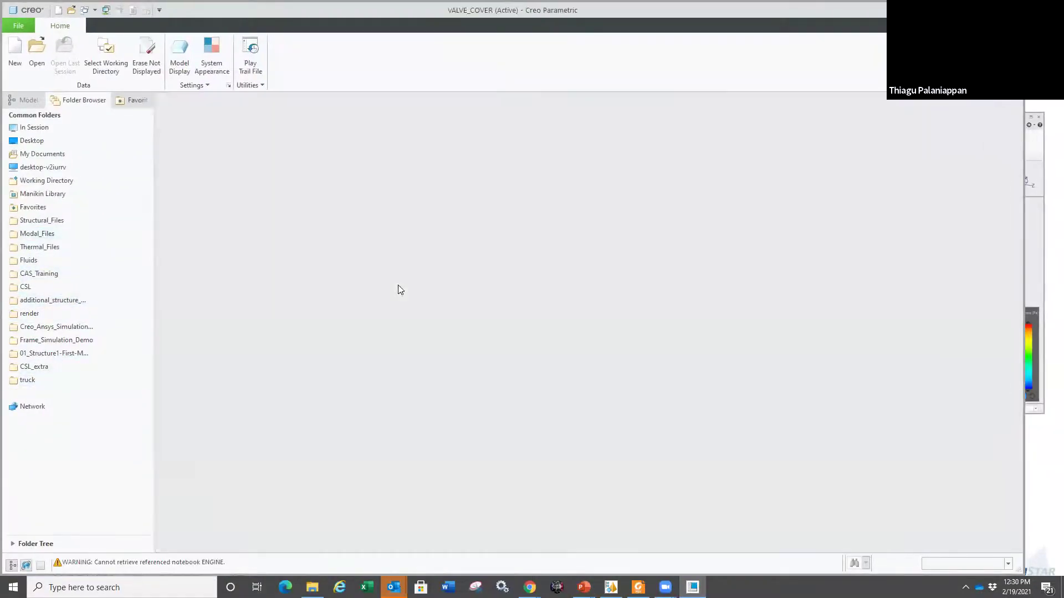
Step: Inspect the valve cover from above and below, and add a modal simulation study to it
mouse_move(632, 318)
middle_mouse_down()
mouse_move(498, 355)
mouse_move(546, 366)
mouse_move(529, 343)
middle_mouse_up()
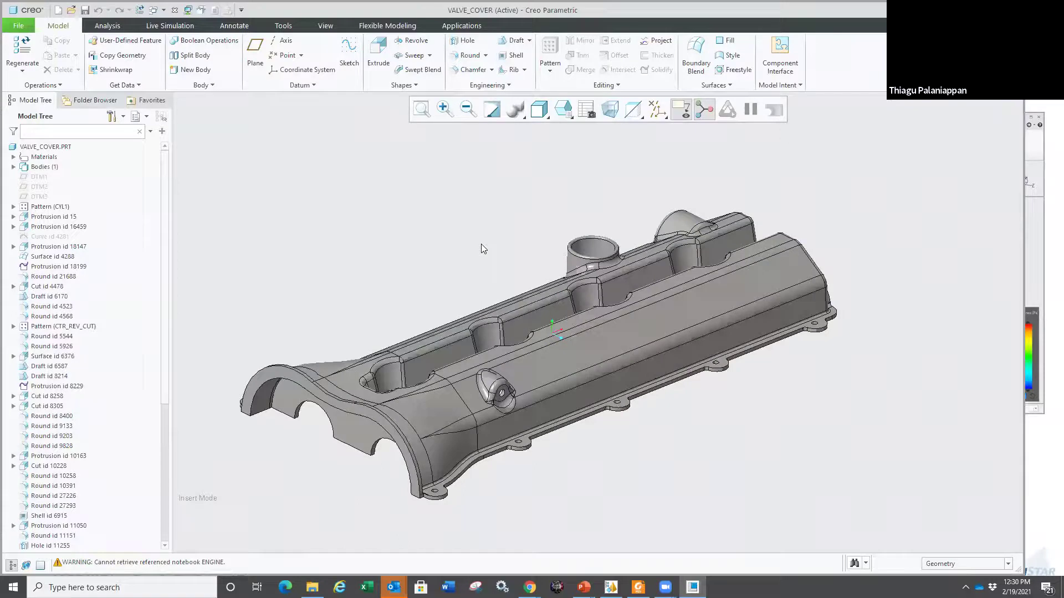
middle_click_drag(592, 424, 578, 266)
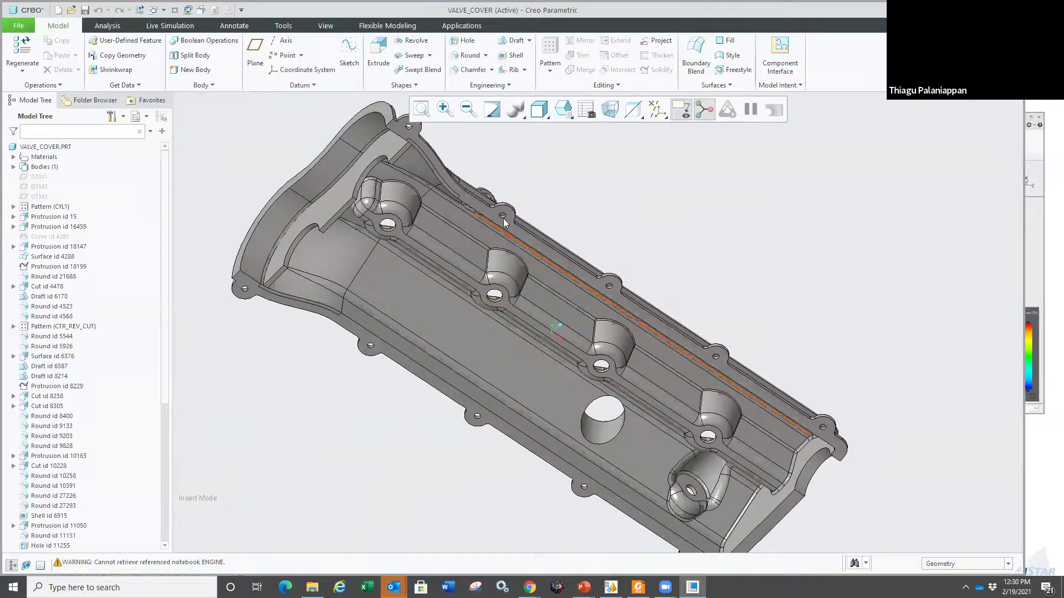
mouse_move(512, 385)
middle_mouse_down()
mouse_move(520, 501)
mouse_move(509, 494)
mouse_move(512, 509)
middle_mouse_up()
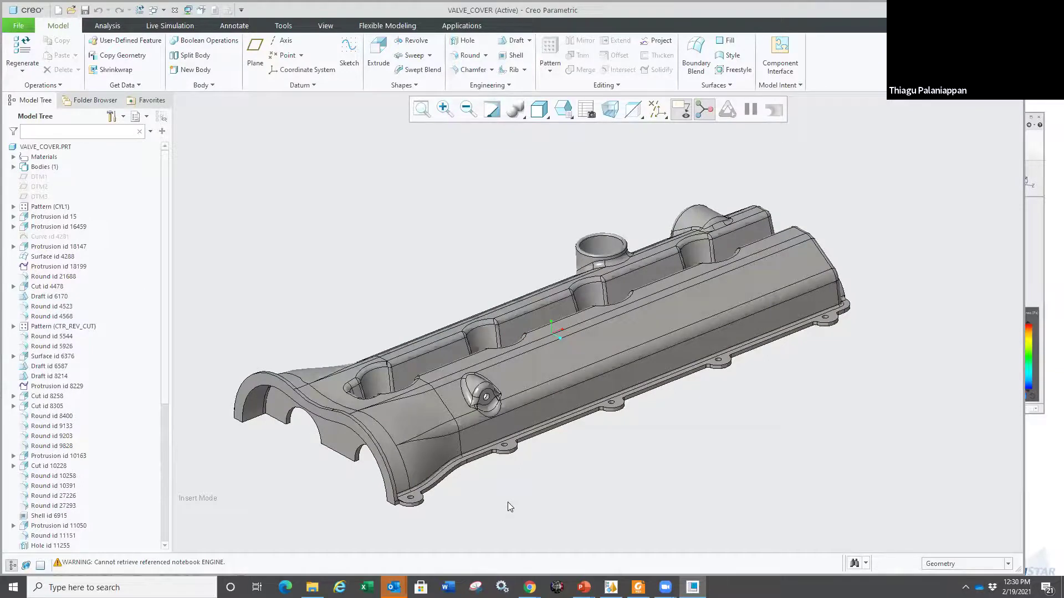
mouse_move(503, 480)
middle_mouse_down("ctrl")
mouse_move(502, 434)
mouse_move(521, 475)
middle_mouse_up("ctrl")
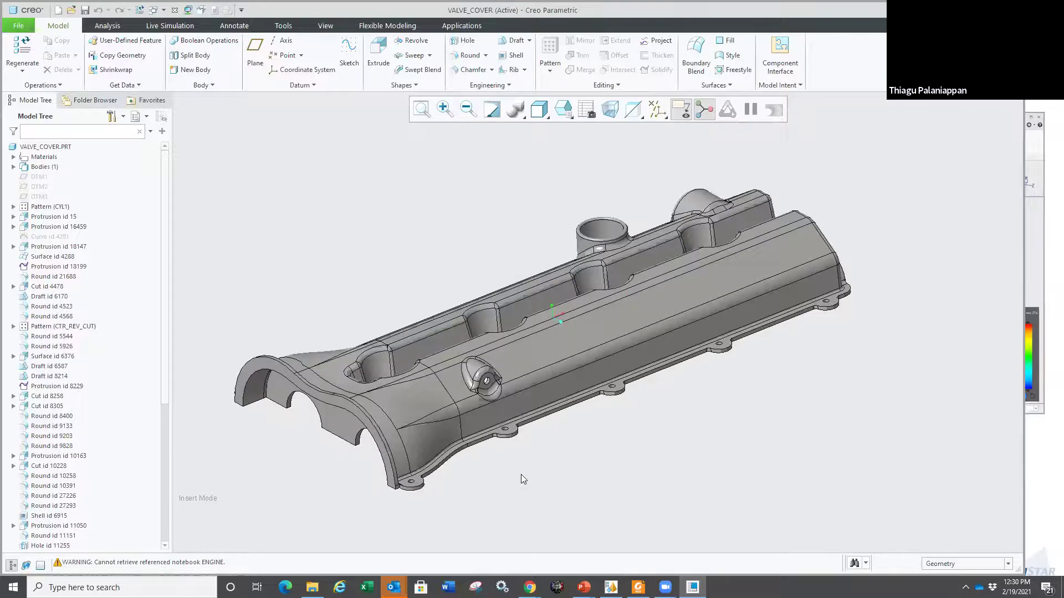
middle_click_drag(484, 464, 392, 481)
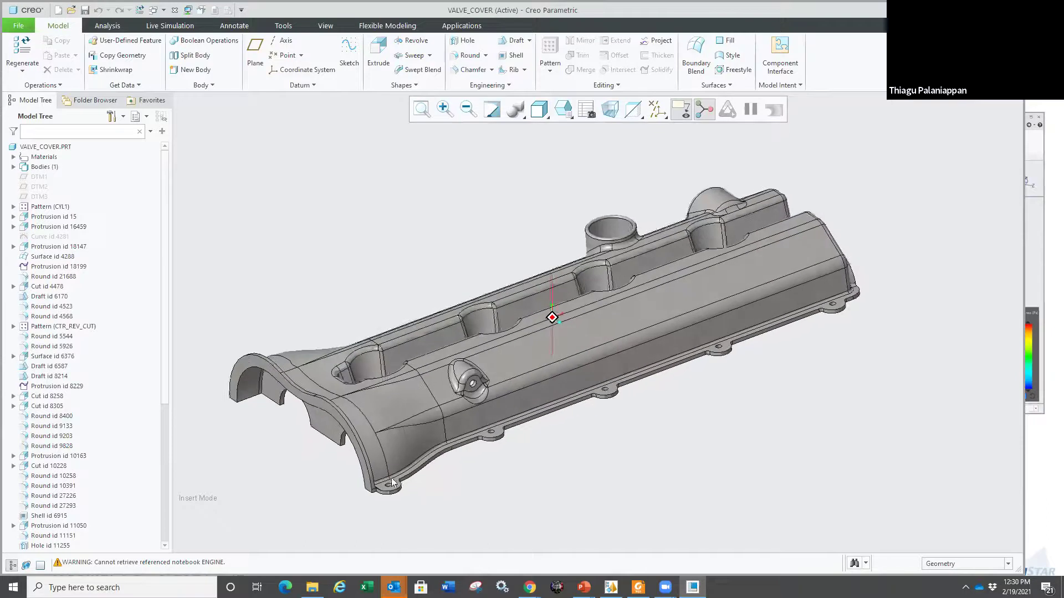
left_click(170, 26)
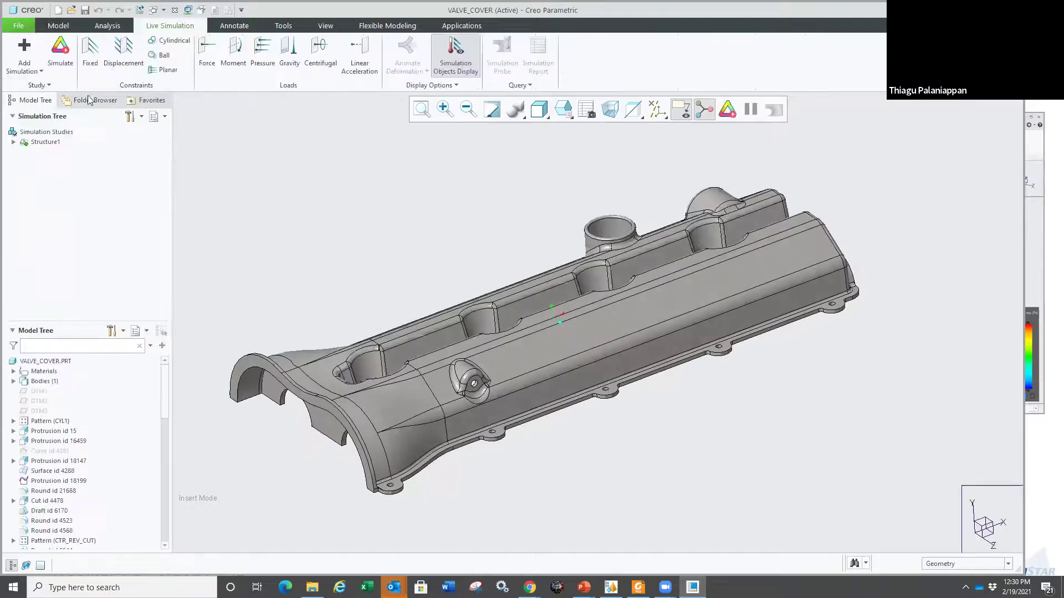
left_click(38, 74)
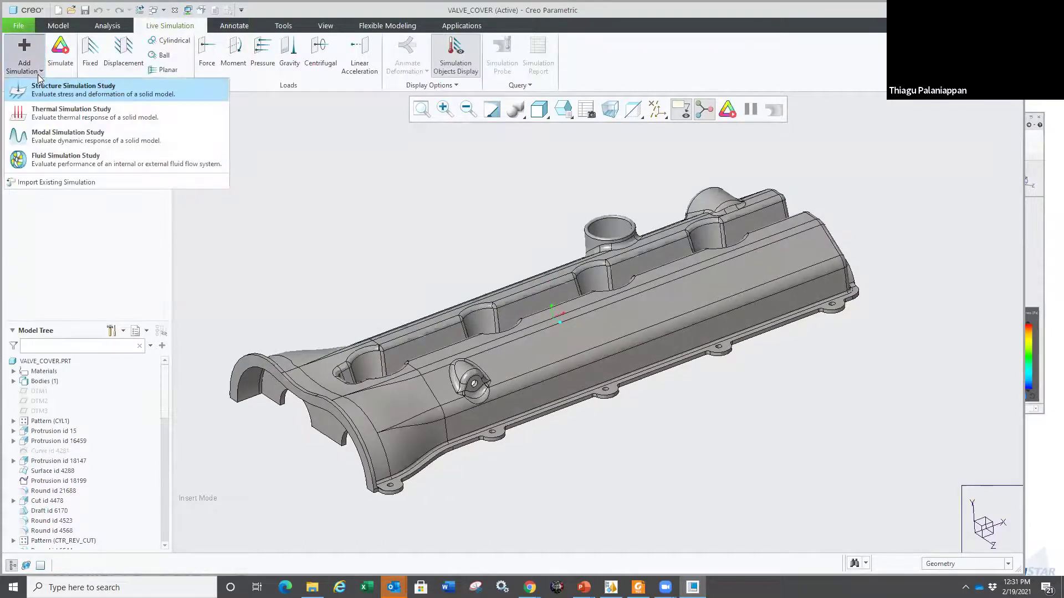
left_click(50, 138)
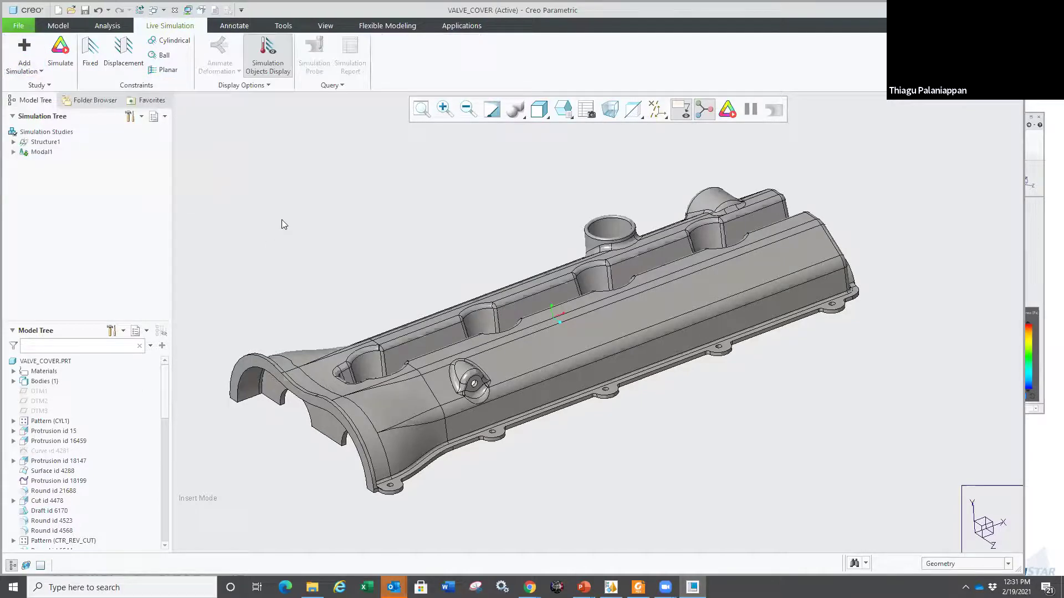
Step: Apply a fixed constraint to the flat flange face on the underside of the valve cover
left_click(12, 152)
middle_click_drag(555, 471, 423, 463)
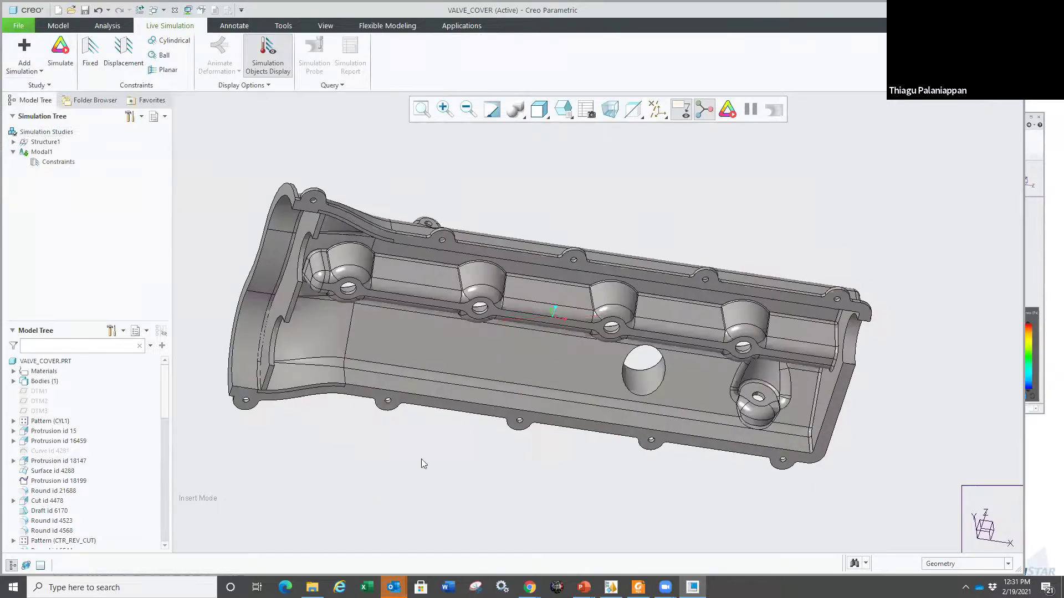
scroll(438, 415, "up", 2)
scroll(385, 396, "up", 2)
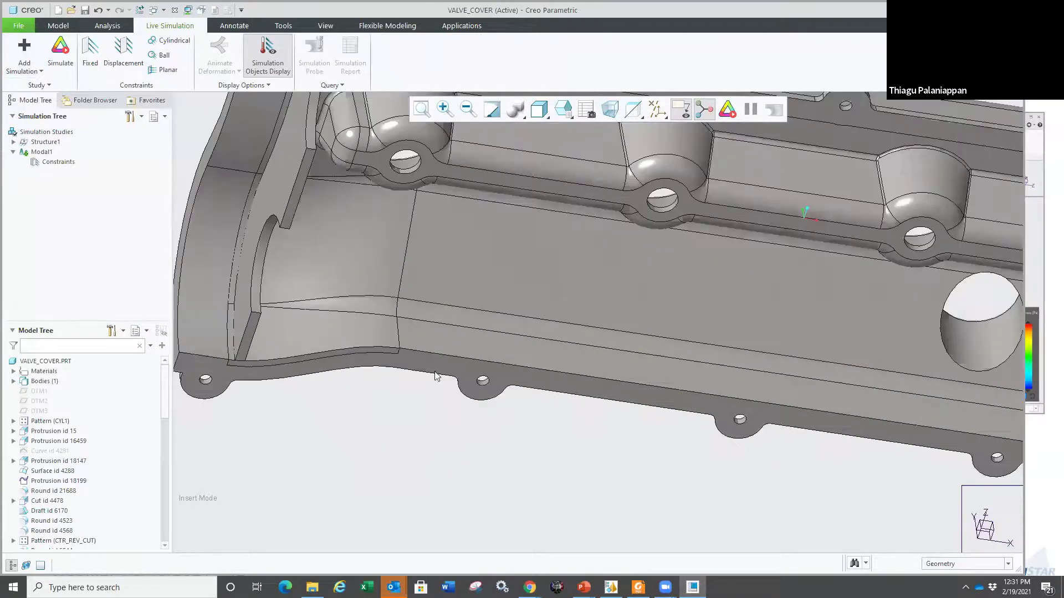
left_click(434, 362)
left_click(442, 313)
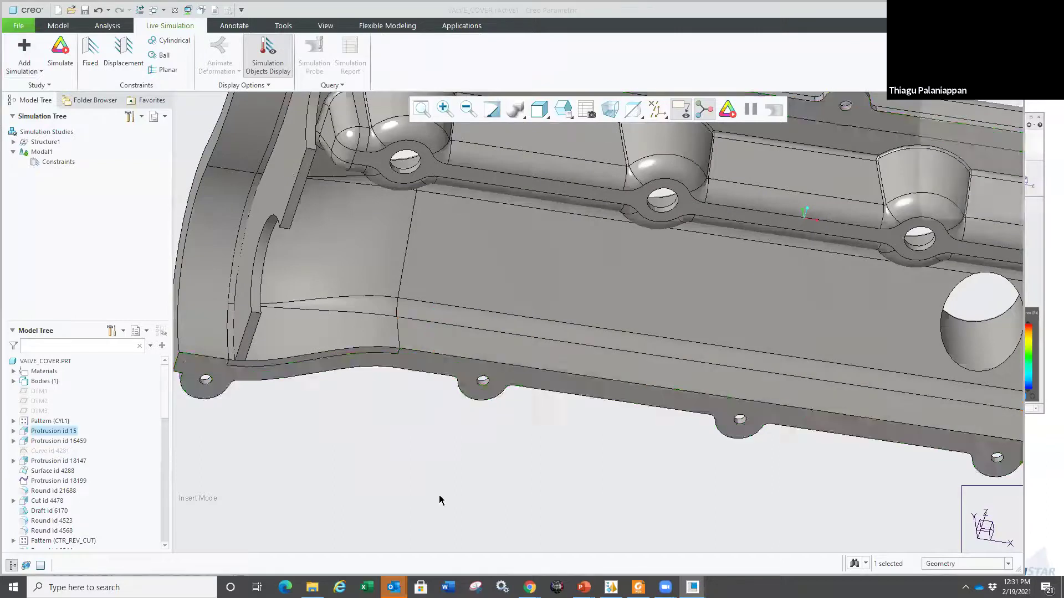
middle_click(388, 439)
scroll(388, 439, "down", 5)
middle_click_drag(412, 441, 432, 510)
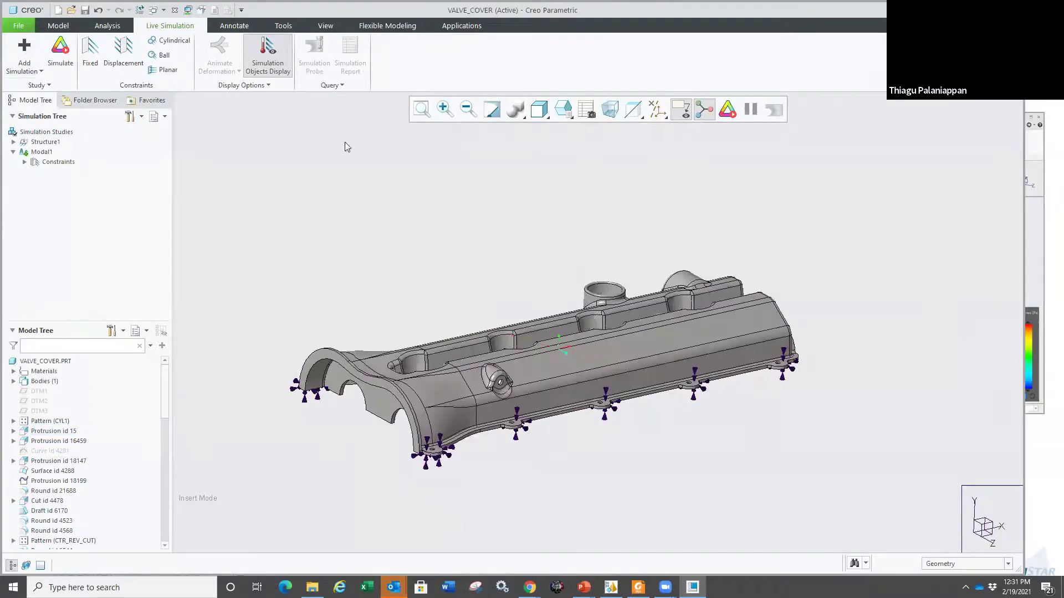
Step: Assign the material AL2014 to the valve cover part
left_click(13, 371)
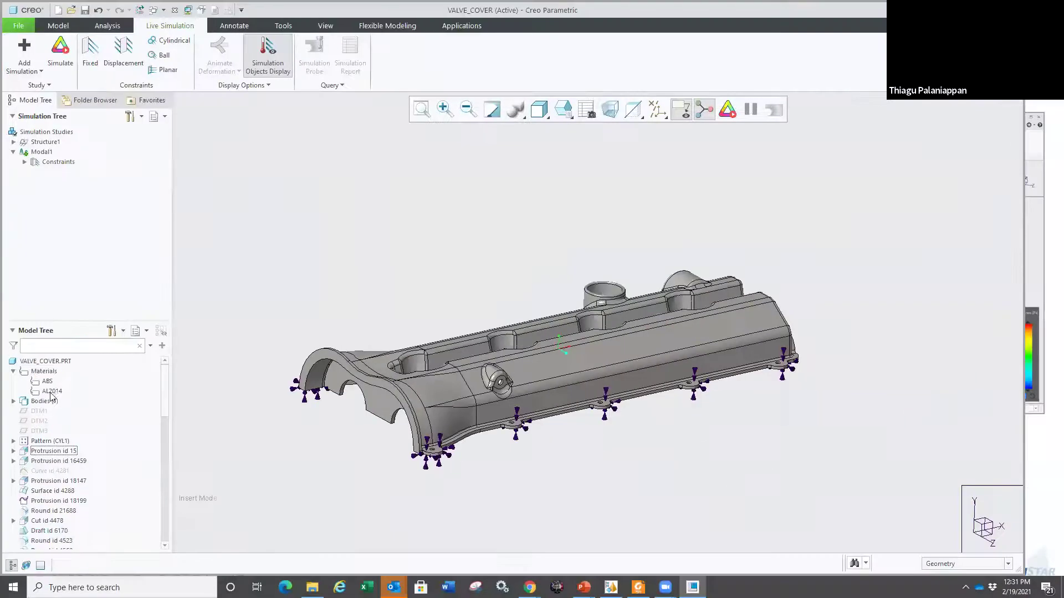
right_click(113, 401)
left_click(95, 399)
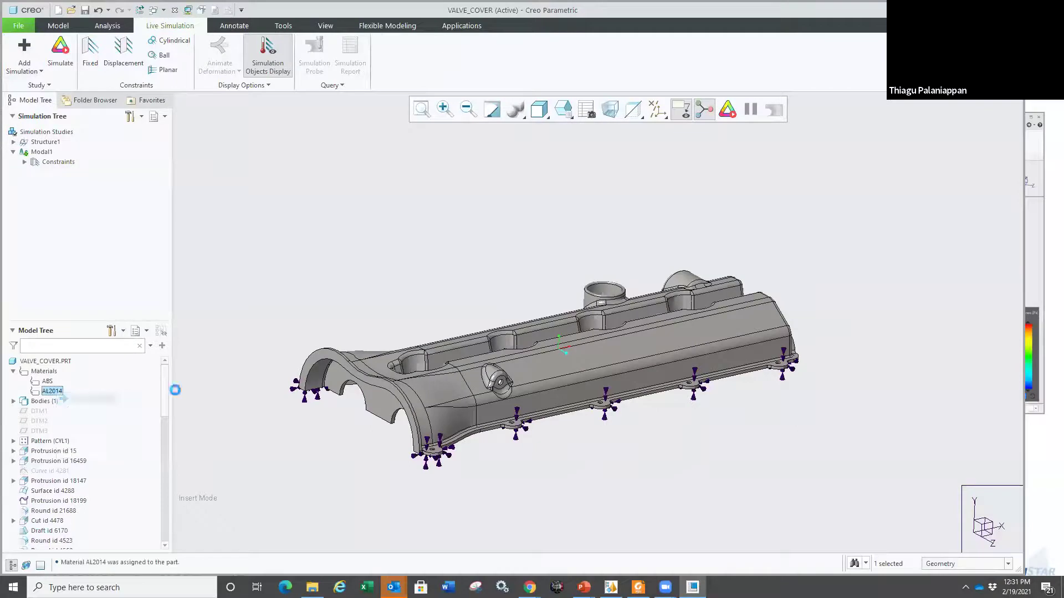
left_click(267, 389)
scroll(339, 417, "down", 3)
scroll(339, 416, "up", 2)
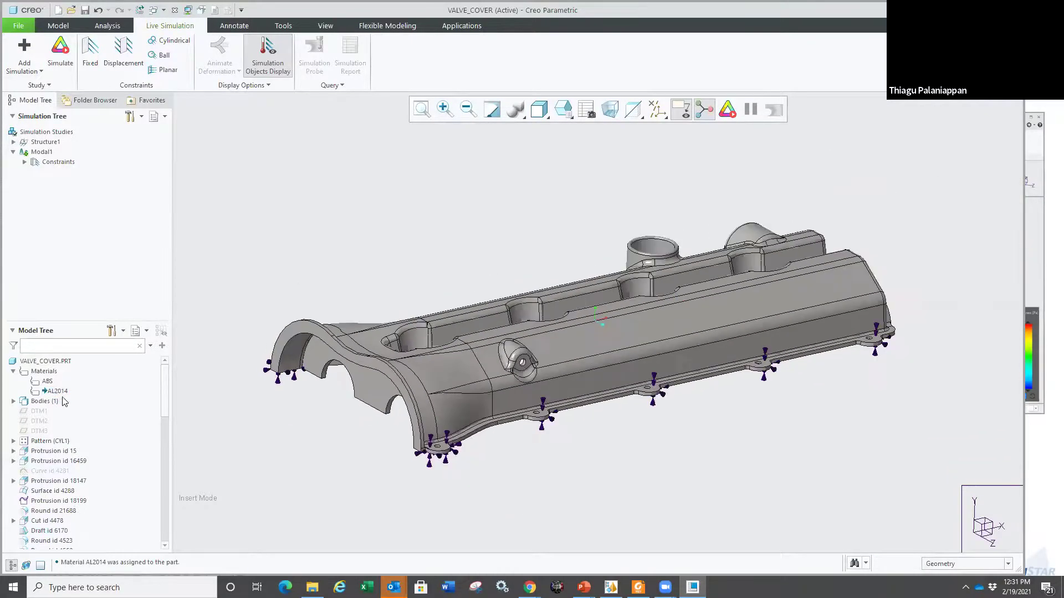
Step: Run the live modal simulation of the valve cover and animate the deformation for Mode 1
left_click(727, 109)
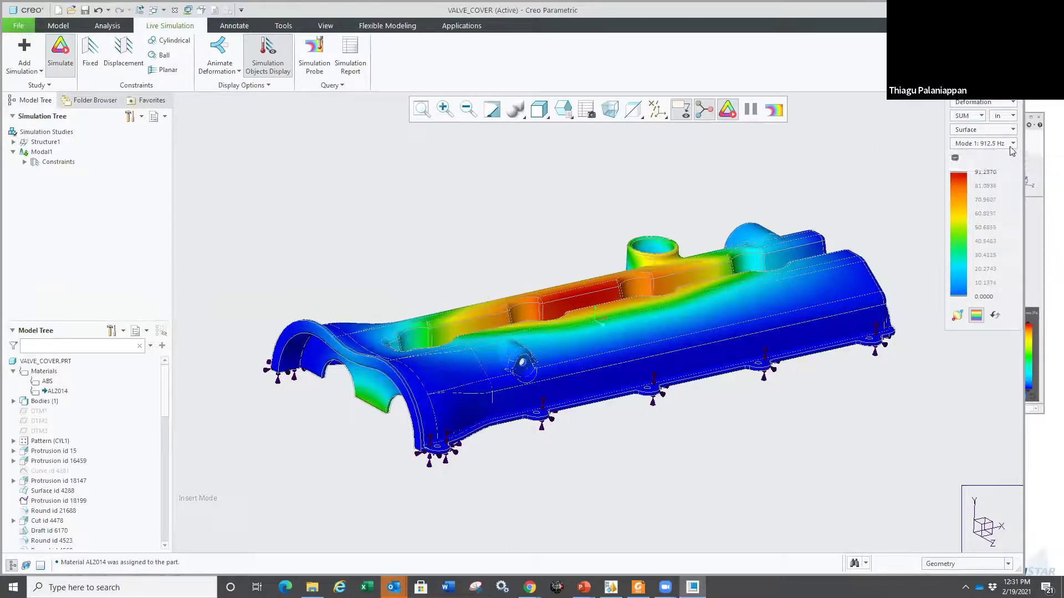
left_click(1013, 144)
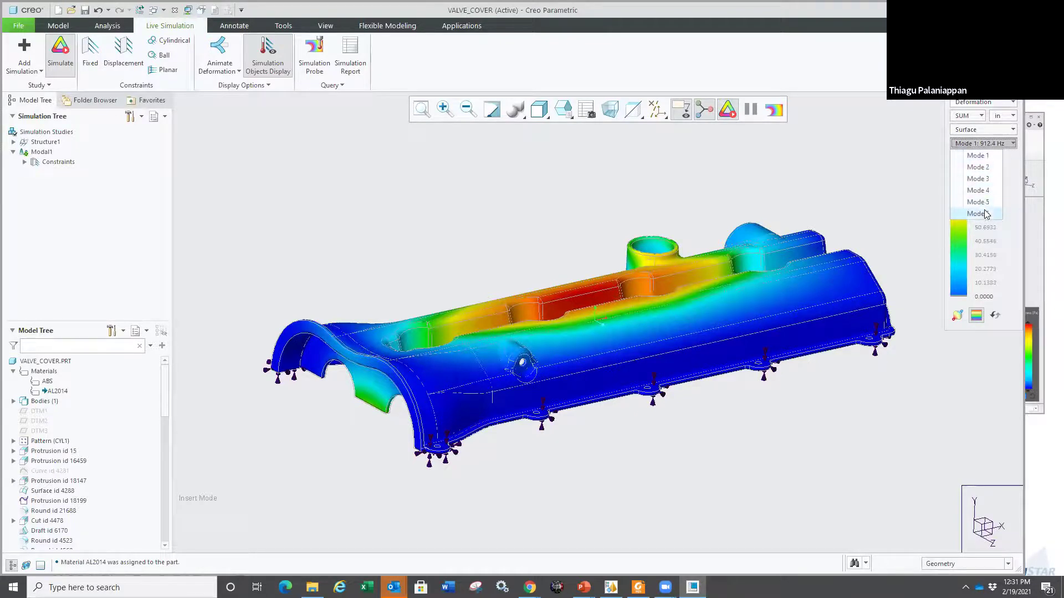
left_click(726, 163)
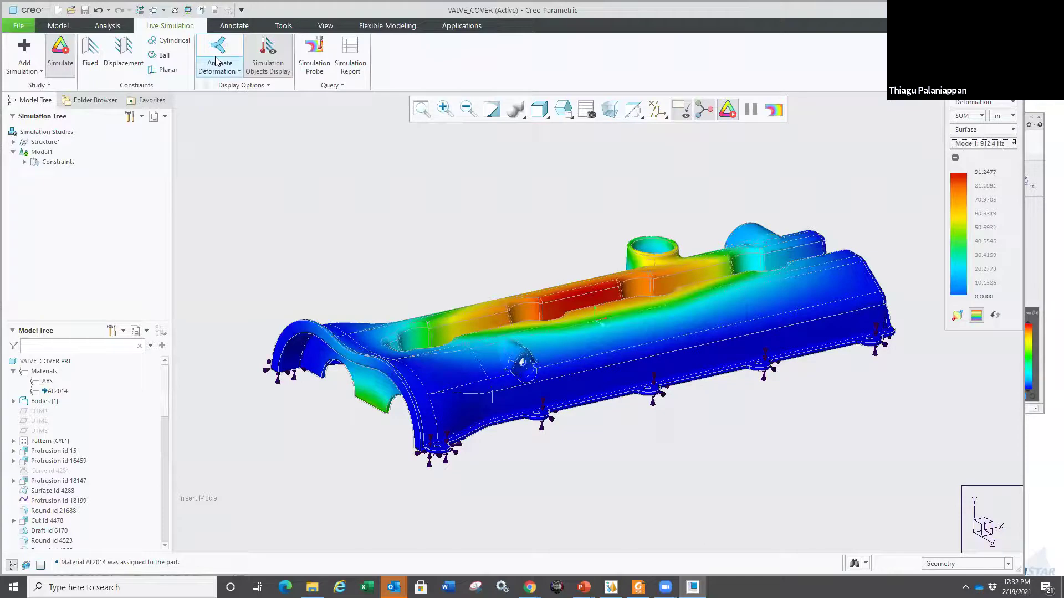
left_click(233, 71)
left_click(250, 84)
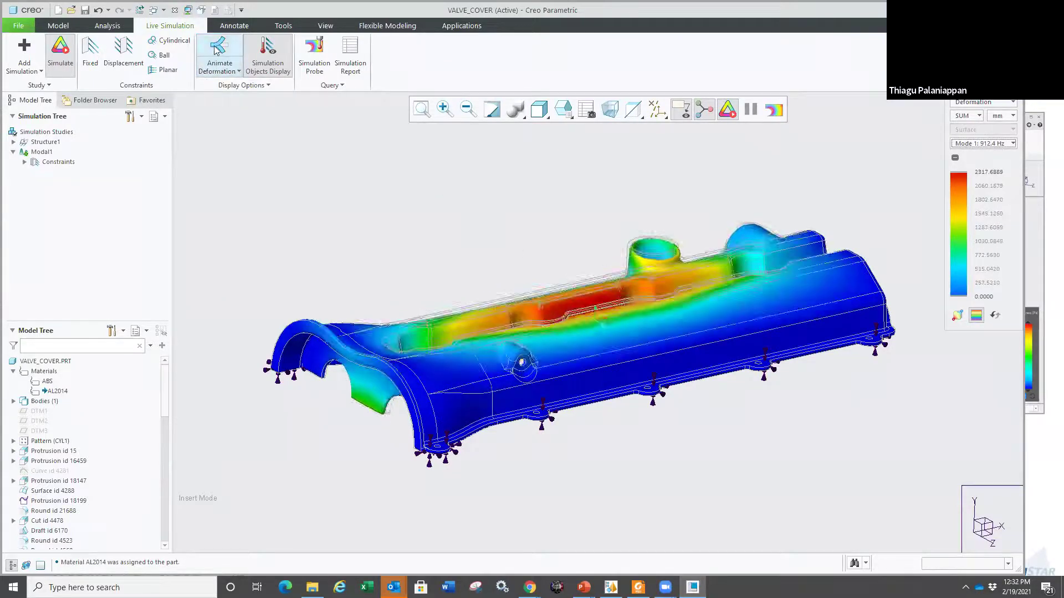
Step: Switch the displayed deformation result of the valve cover to Mode 6
left_click(1012, 143)
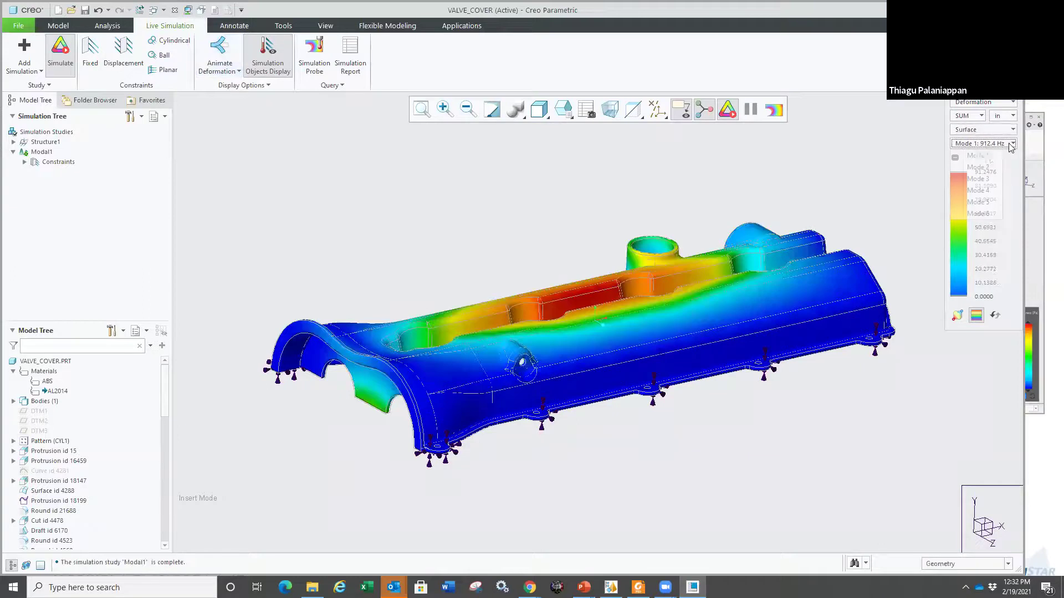
left_click(978, 155)
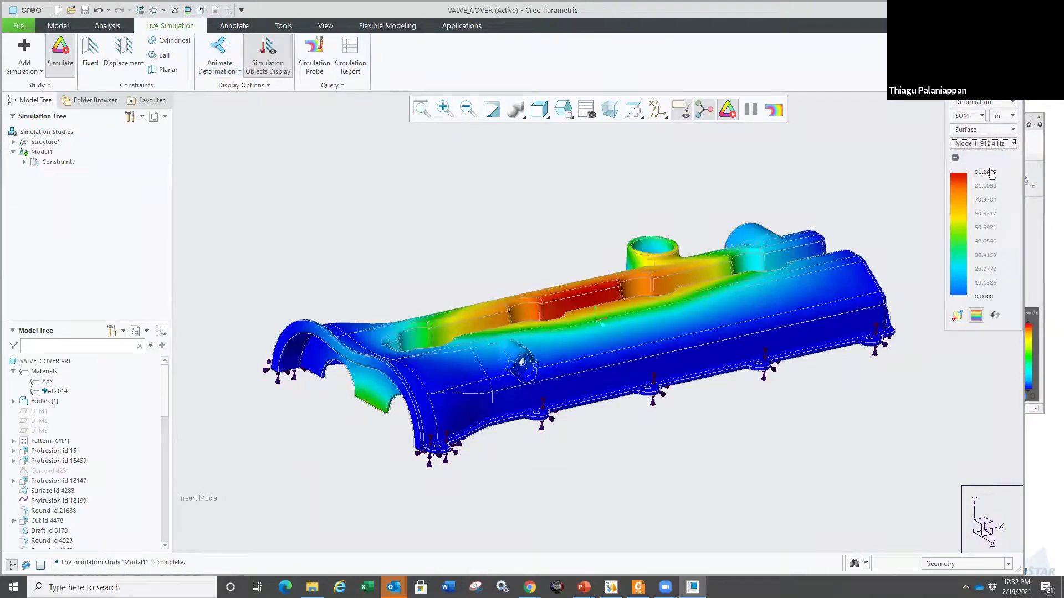
left_click(994, 143)
left_click(978, 214)
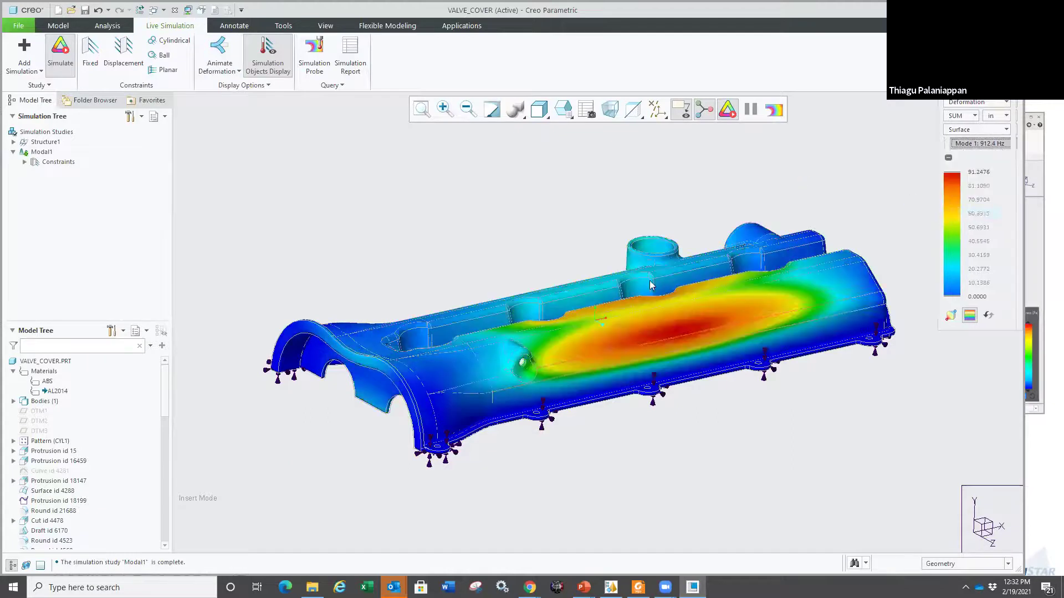
middle_click_drag(650, 280, 593, 317)
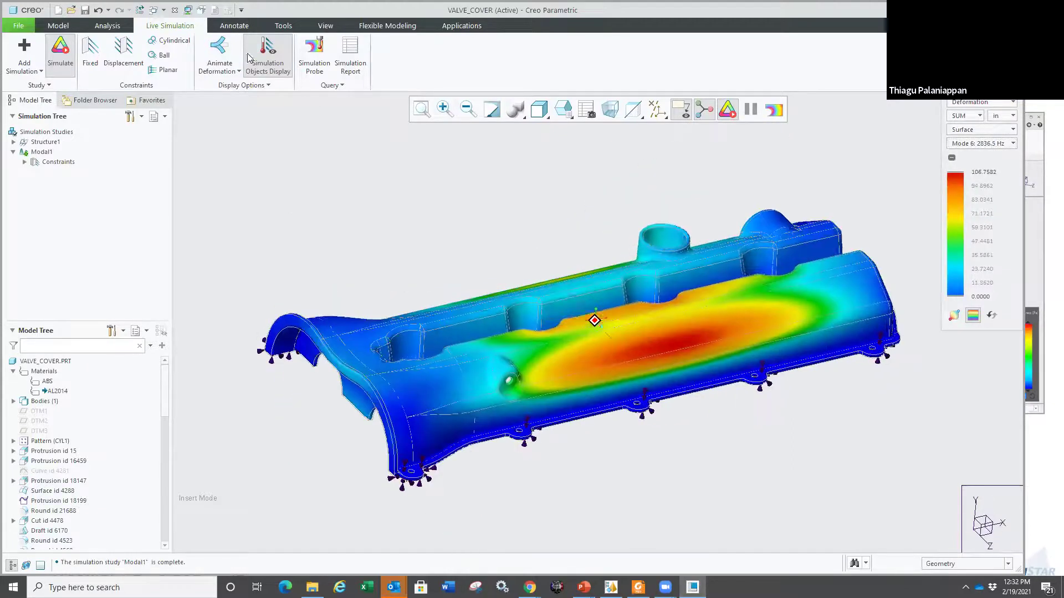
Step: Generate the simulation report for the modal study and review its Modal Frequencies table
left_click(347, 61)
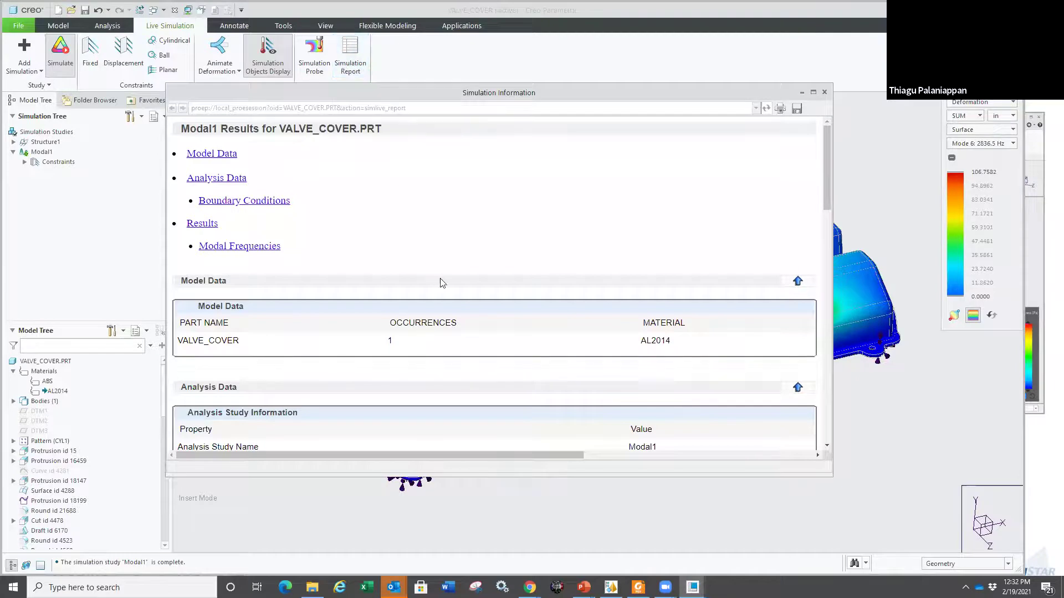
scroll(447, 281, "down", 7)
scroll(446, 285, "down", 5)
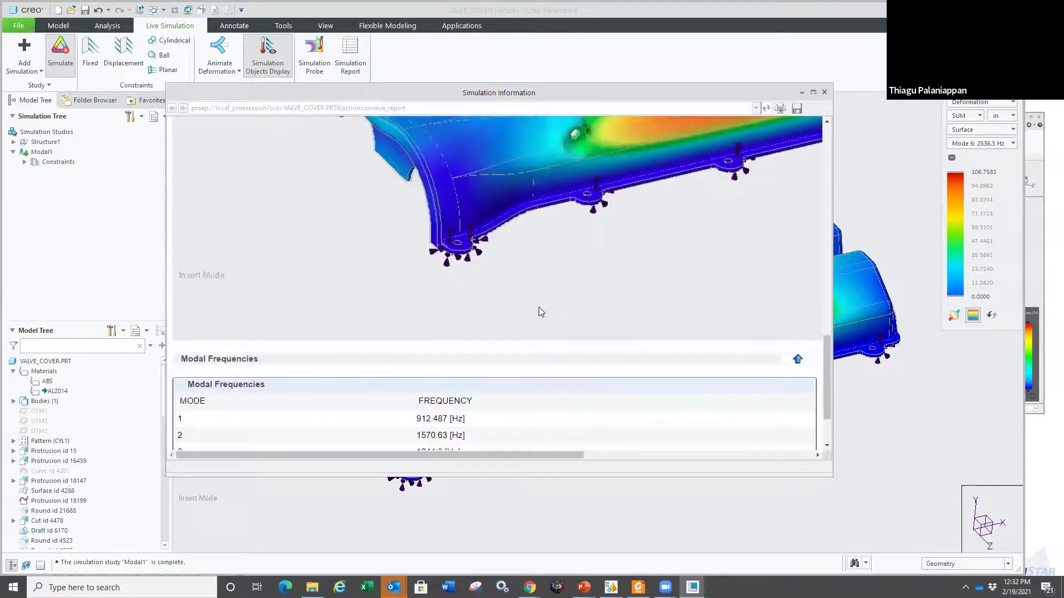
scroll(606, 318, "up", 3)
scroll(605, 318, "down", 5)
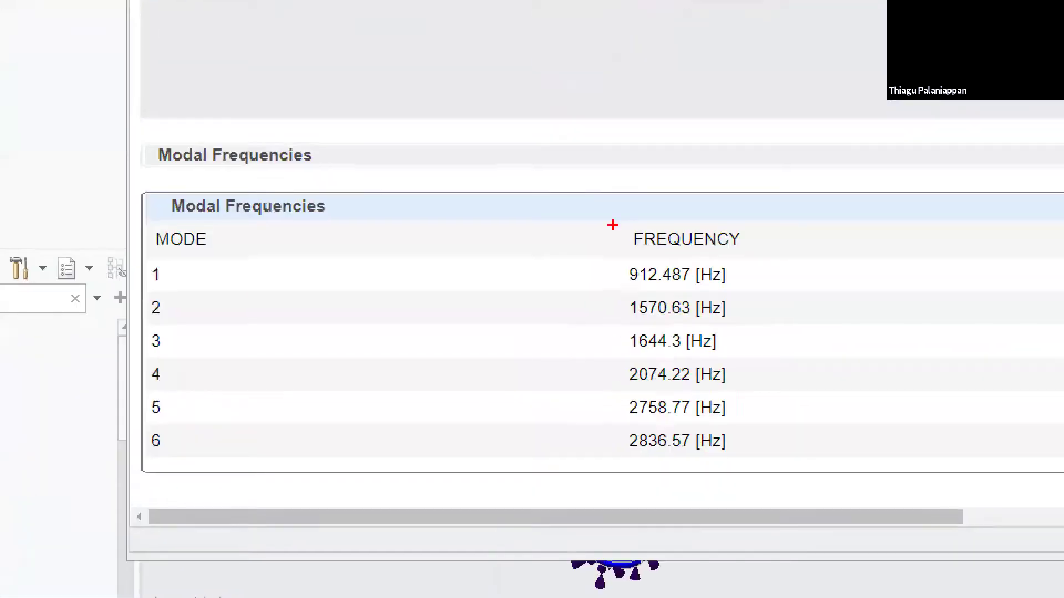
Step: Examine the frequency column of the Modal Frequencies table and close the simulation report
left_click_drag(404, 305, 475, 435, "ctrl")
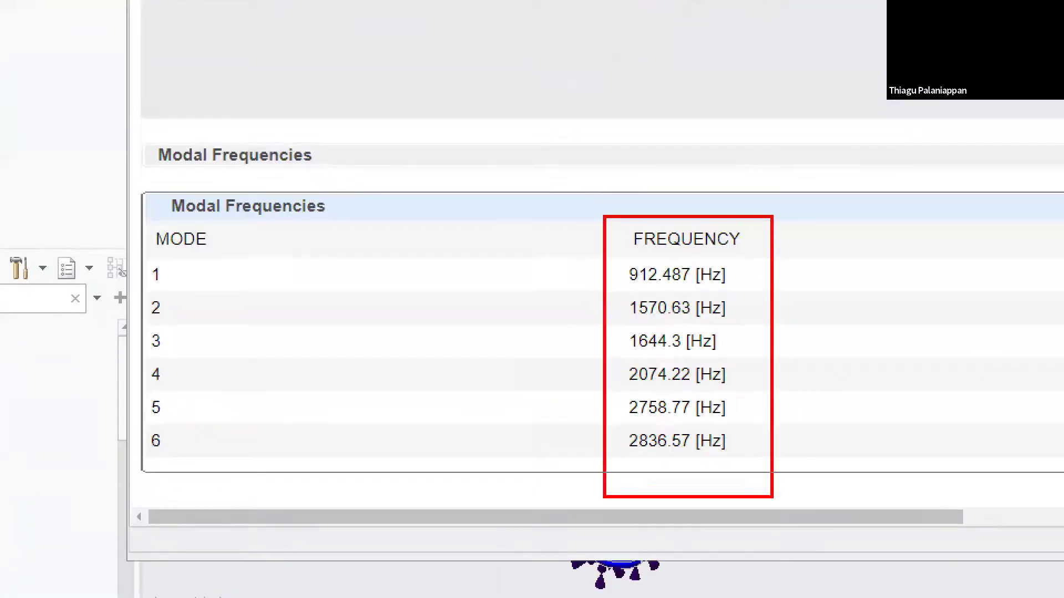
key("Escape")
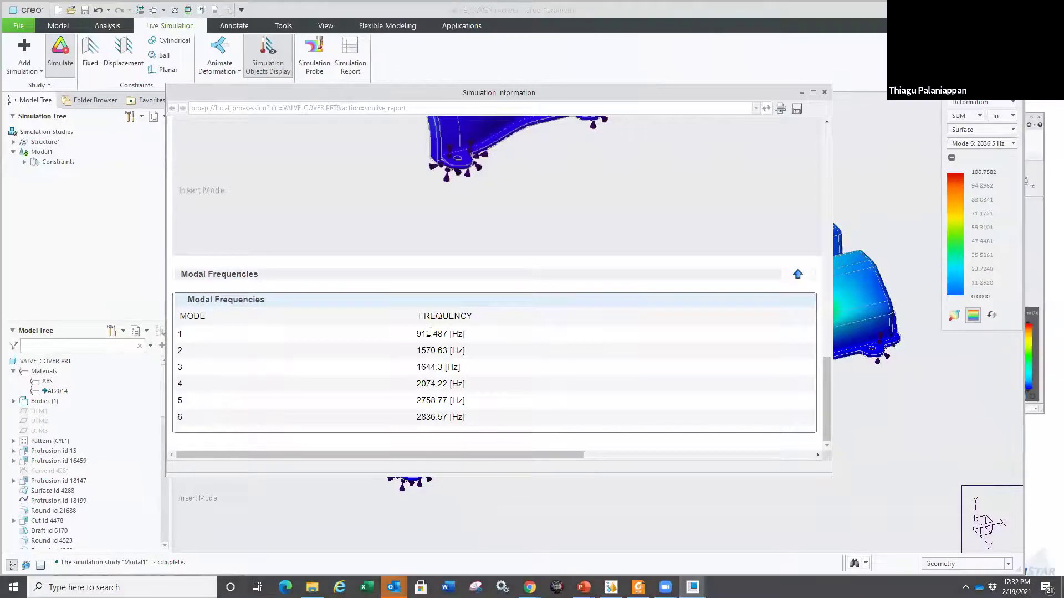
left_click(825, 94)
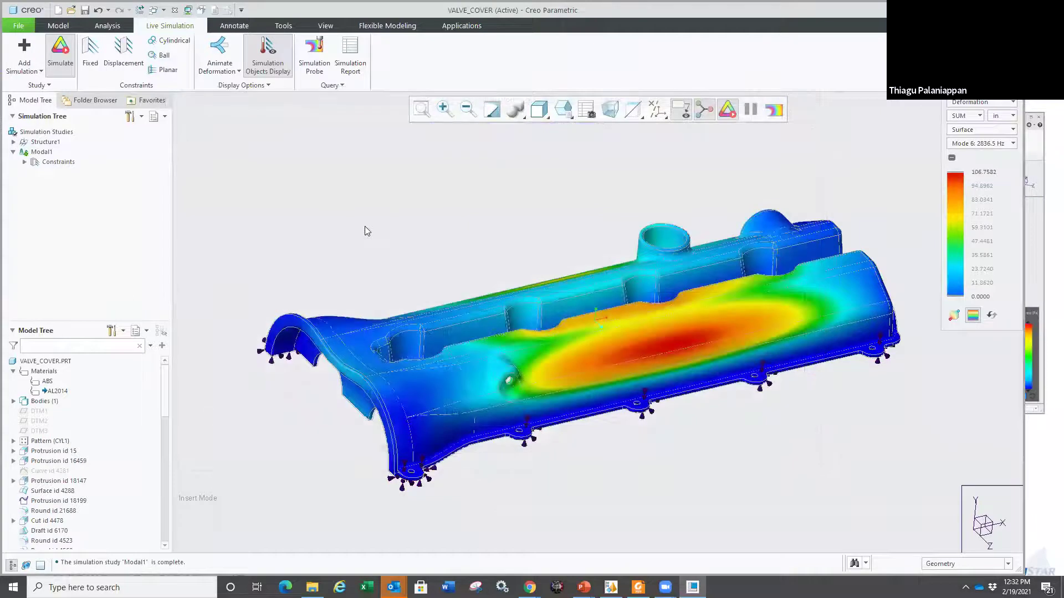
Step: Assign the material ABS to the valve cover part
right_click(48, 382)
left_click(84, 389)
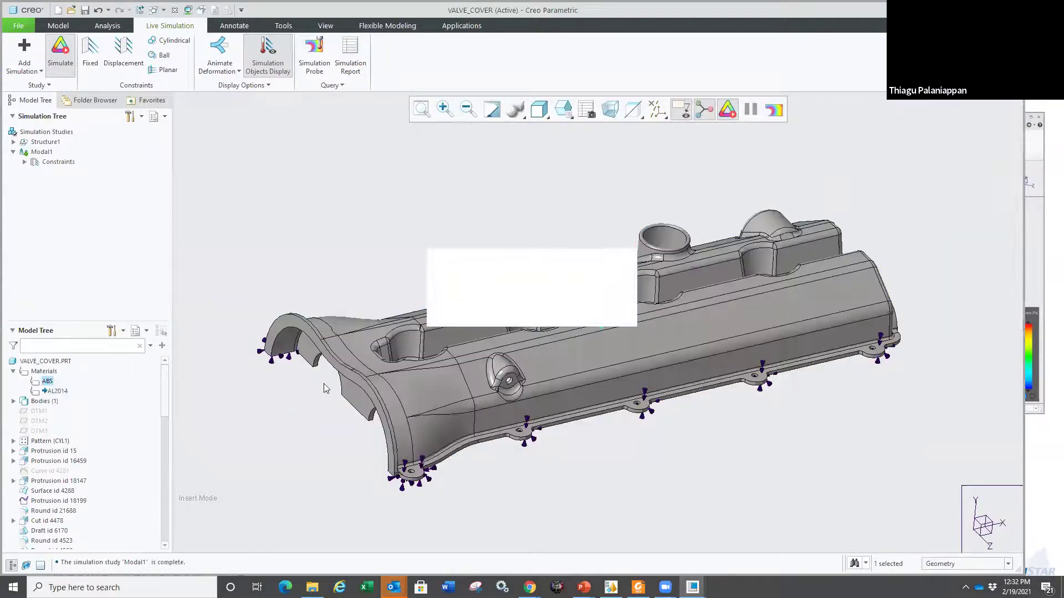
left_click(564, 316)
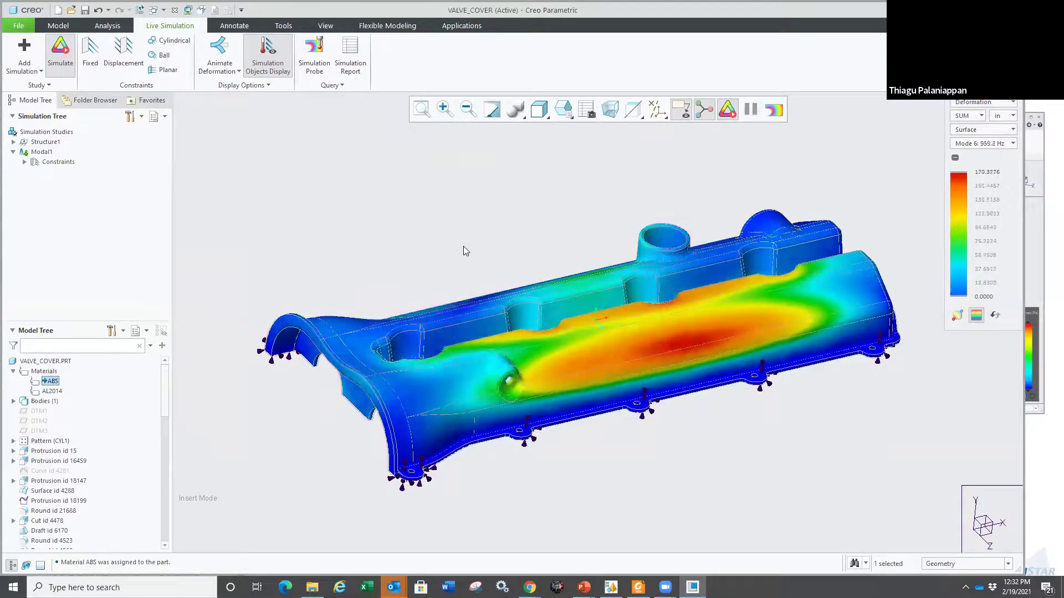
Step: Check the CPU and GPU usage of the Creo 7.0.3.0 processes in Task Manager, and minimize it
right_click(724, 305)
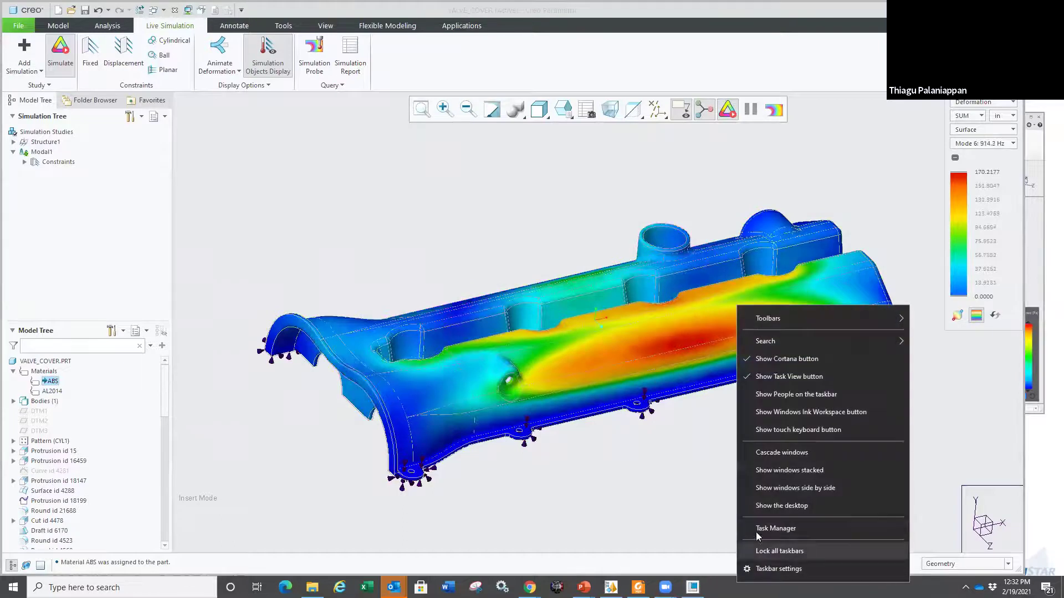
left_click(755, 533)
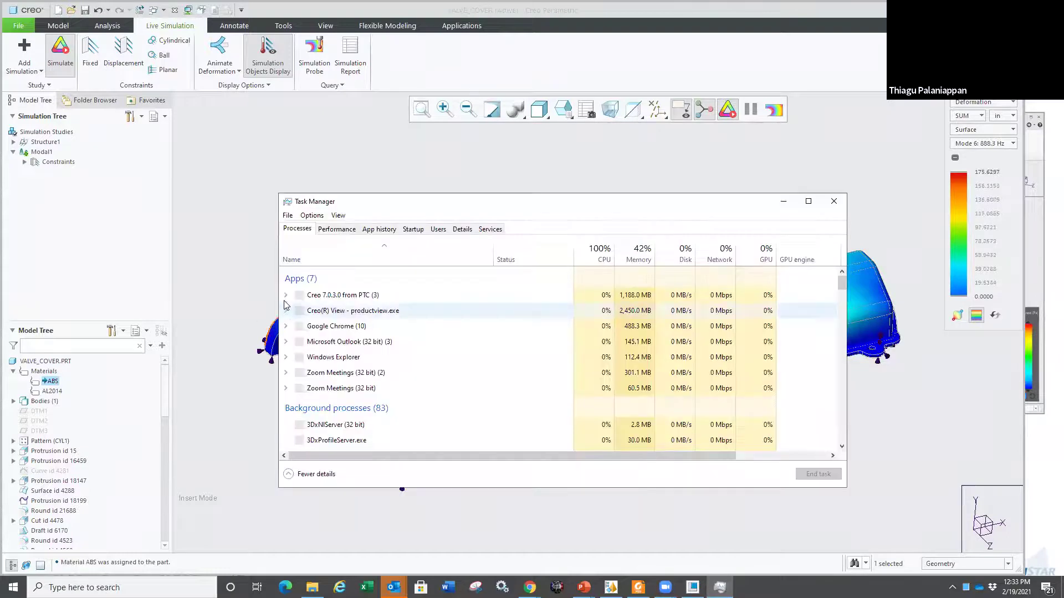
left_click(285, 295)
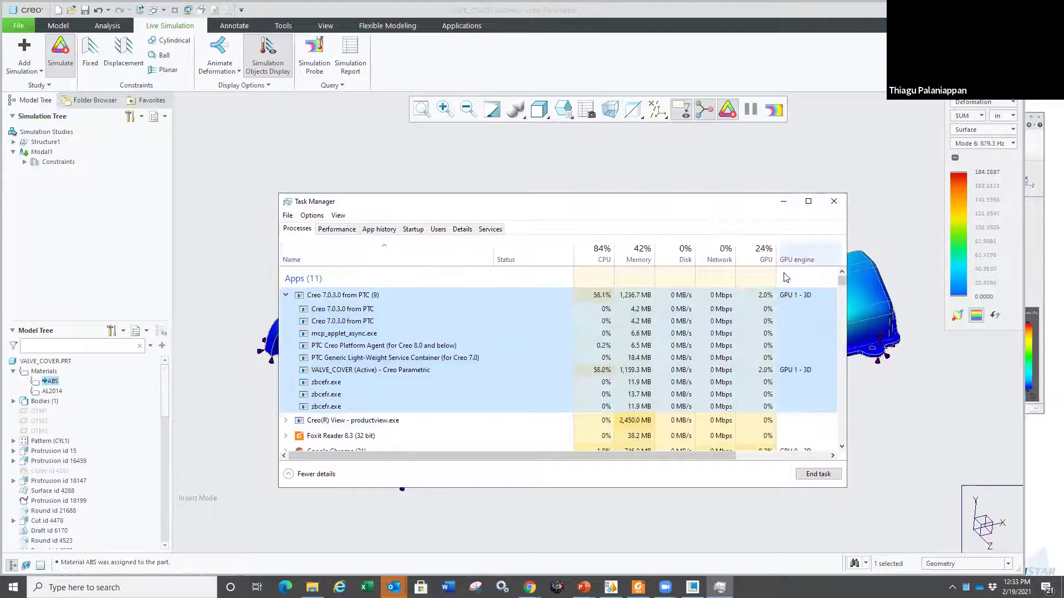
left_click(783, 201)
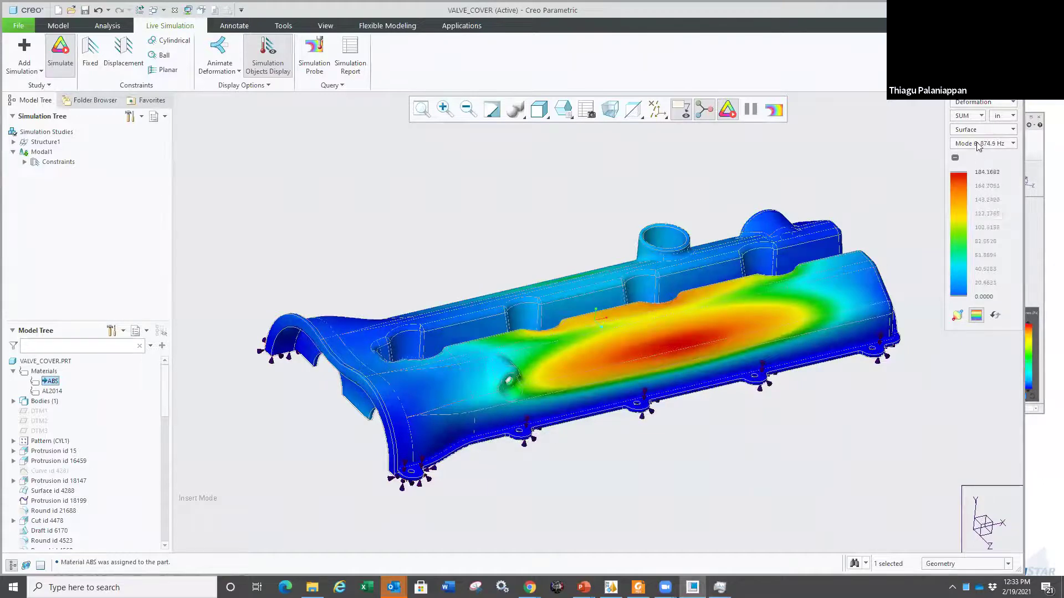
Step: Switch the displayed deformation result of the valve cover to Mode 1
left_click(978, 143)
left_click(976, 150)
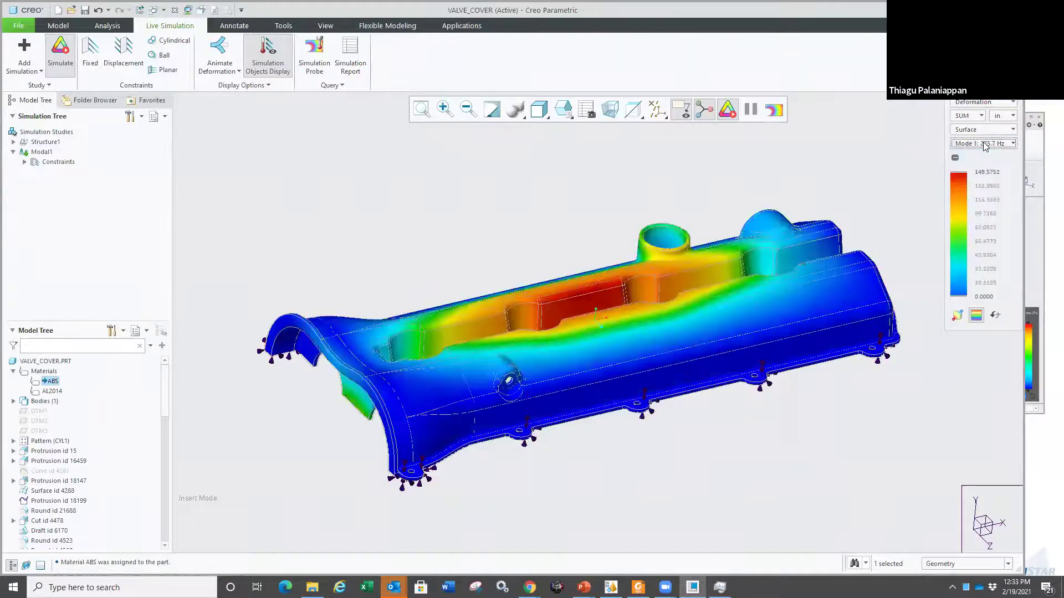
left_click(985, 144)
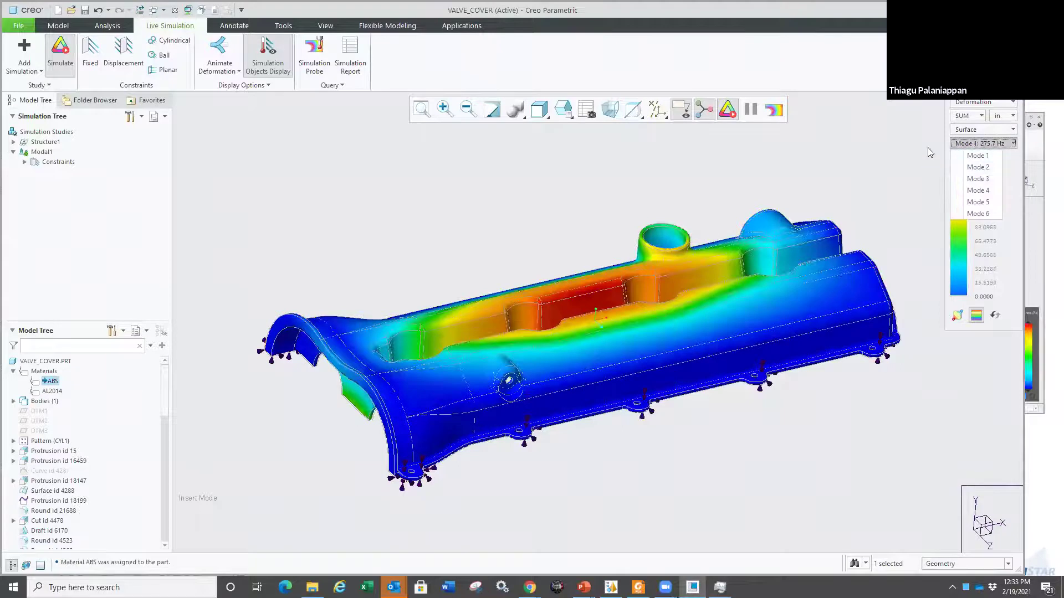
left_click(920, 163)
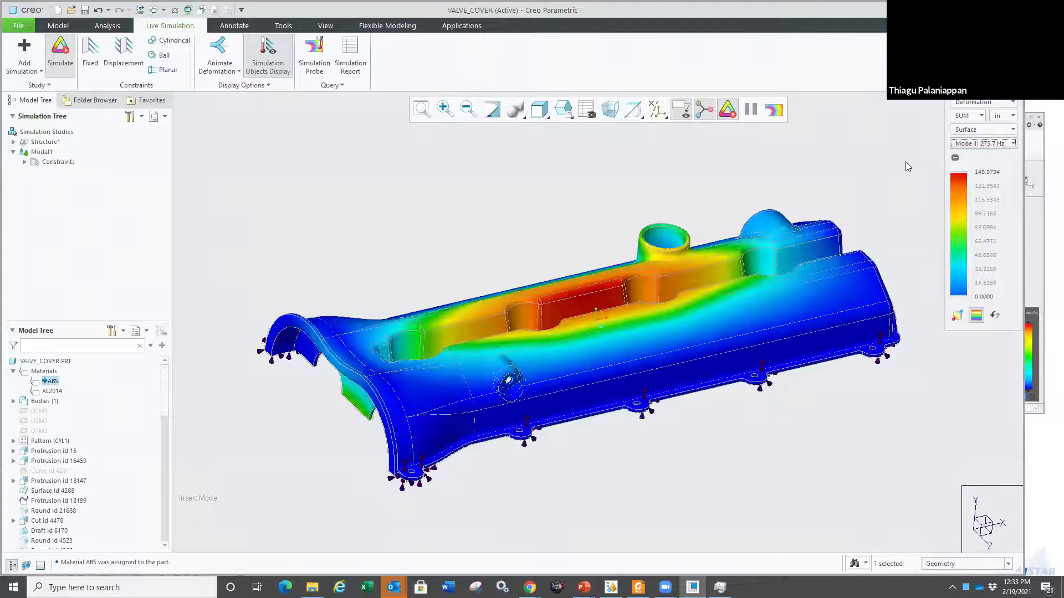
Step: Generate the simulation report for the ABS valve cover, review its results and model data, and close it
left_click(351, 55)
scroll(497, 324, "down", 15)
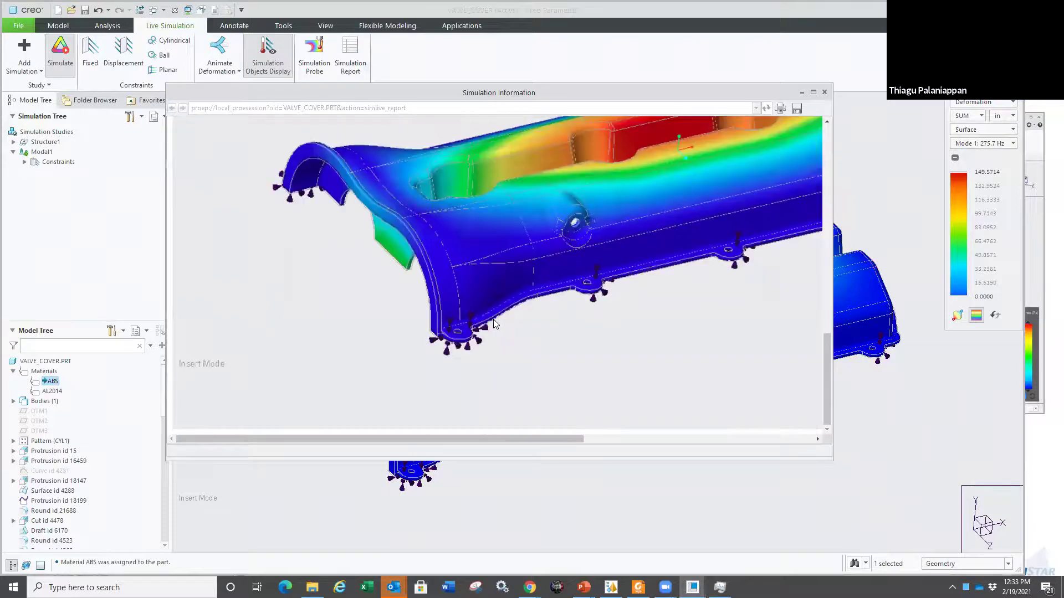
scroll(494, 324, "up", 15)
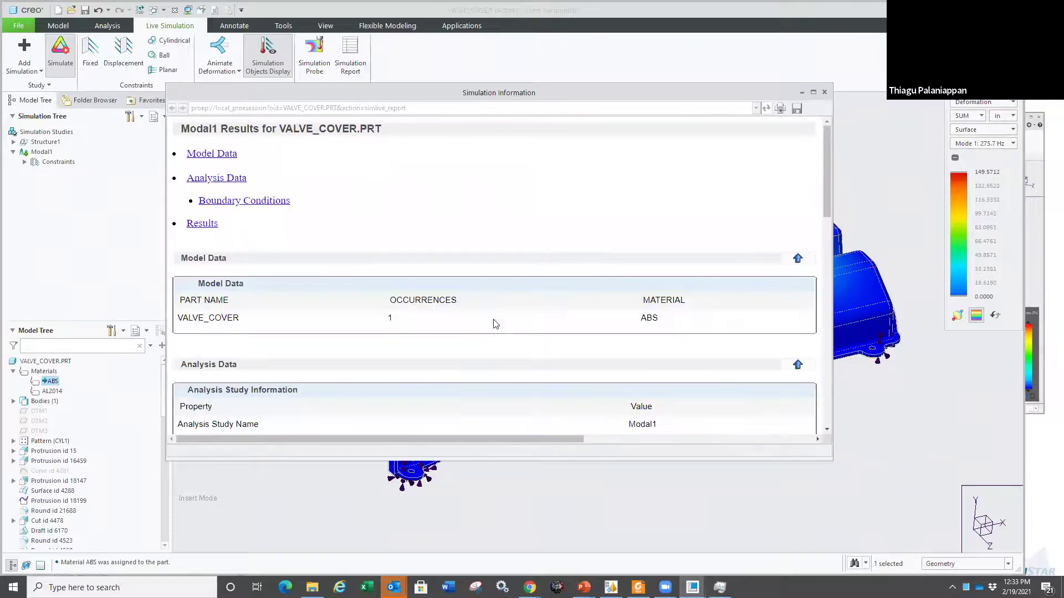
left_click(823, 93)
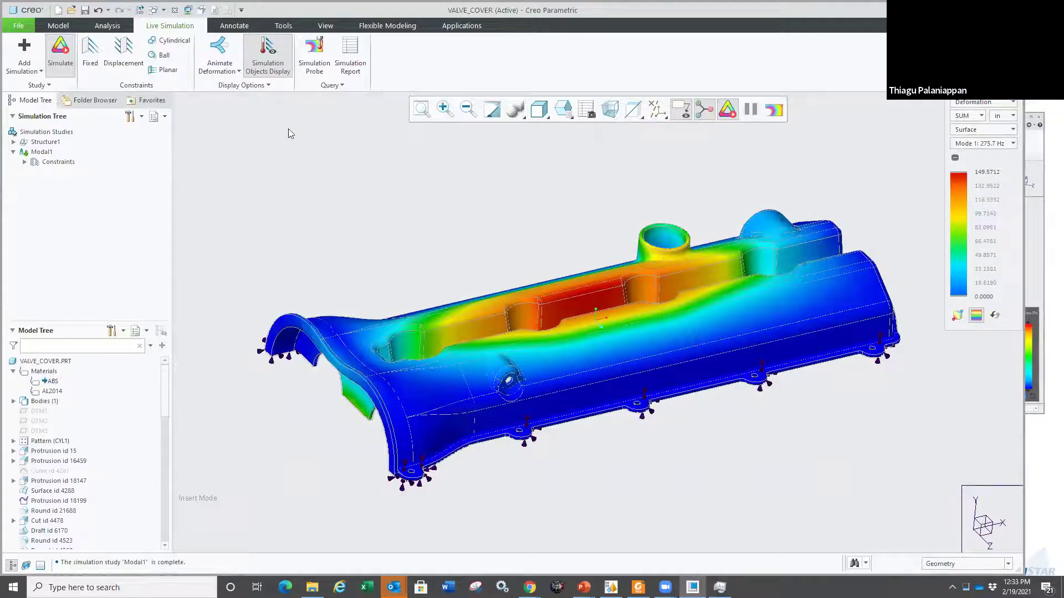
Step: Close the valve cover model and erase all objects not displayed from the session
left_click(175, 10)
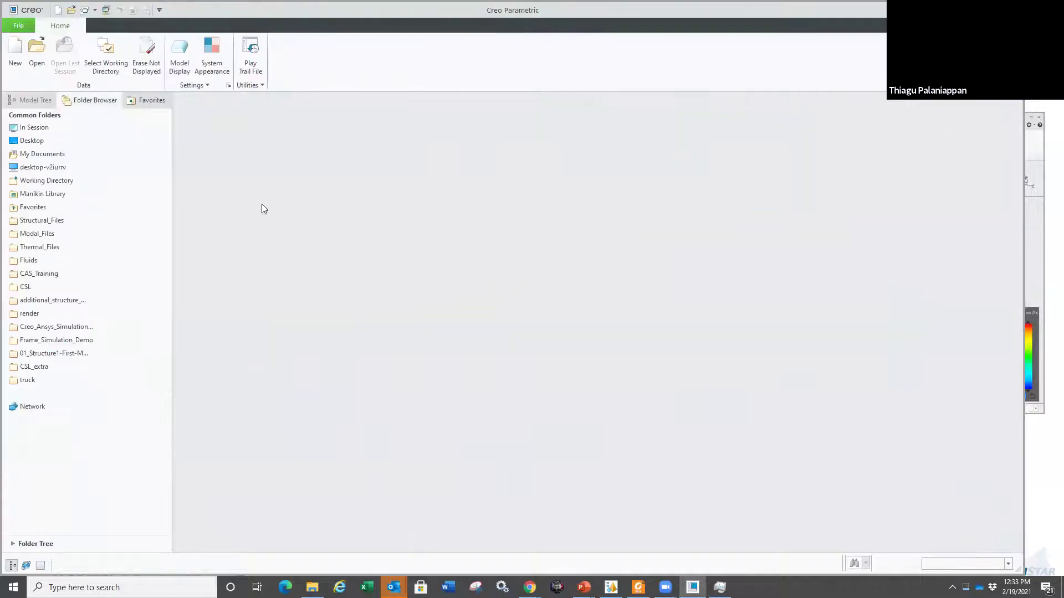
left_click(146, 53)
key("Return")
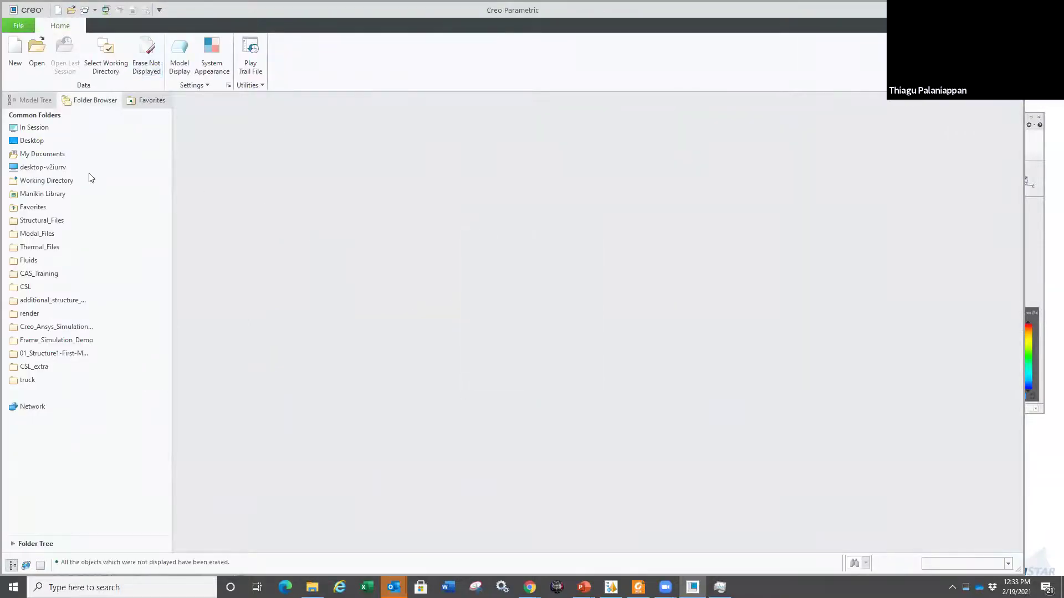
Step: Open the assembly thermal_pc.asm from the board folder in Thermal_Files and bring up its Live Simulation environment
left_click(94, 248)
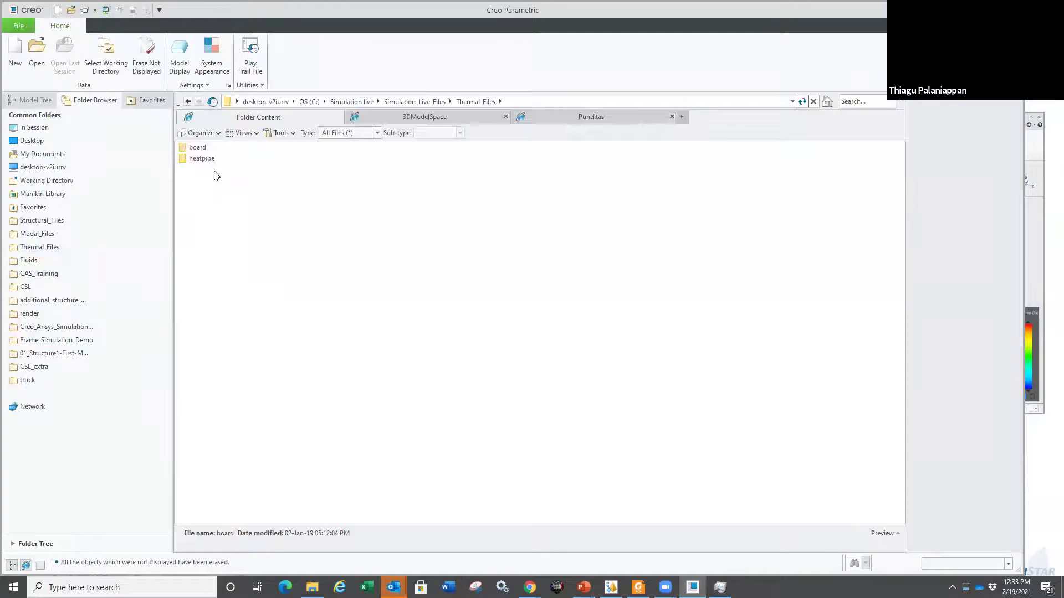
double_click(202, 150)
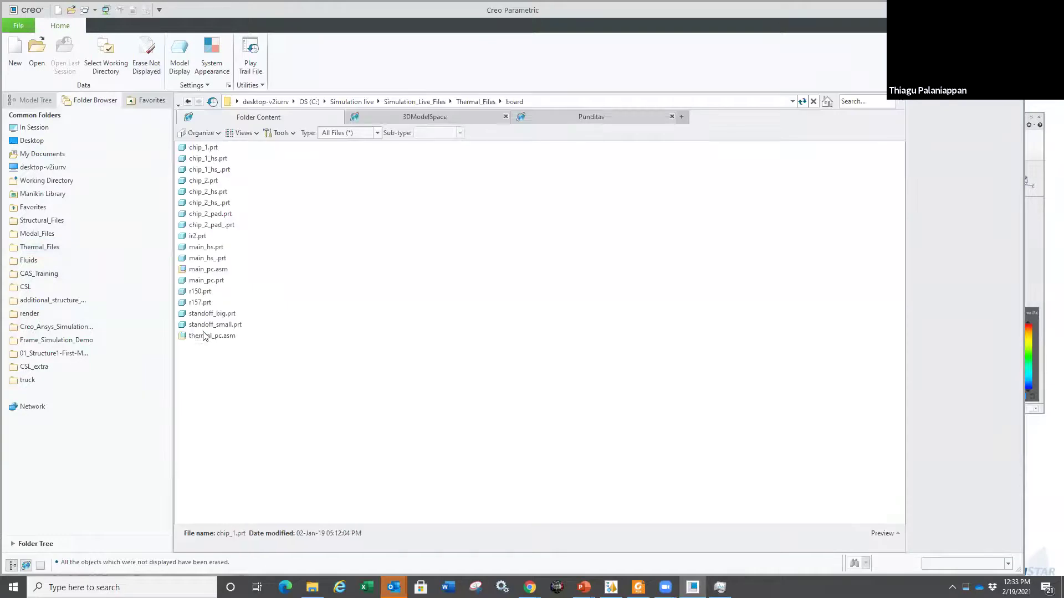
double_click(205, 335)
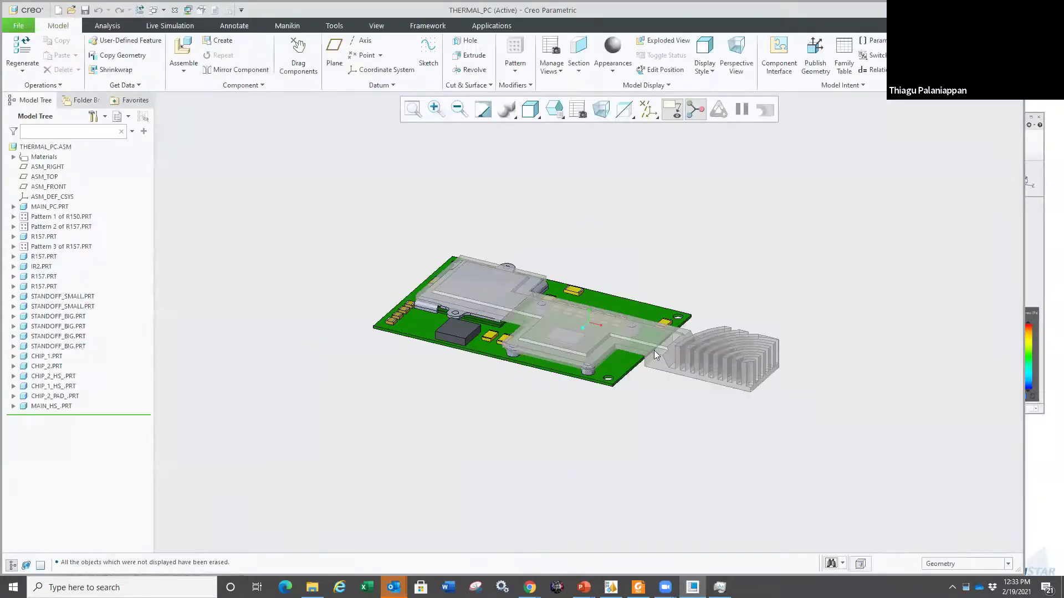
left_click(162, 25)
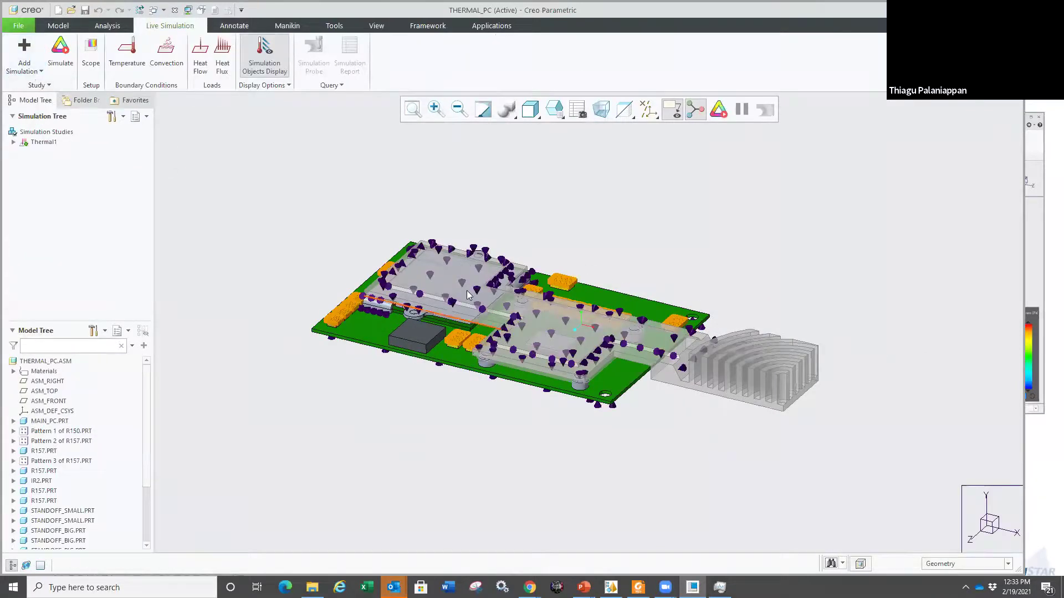
Step: Examine the circuit board assembly's thermal conditions and the available Convection, Heat Flow and Heat Flux tools
scroll(406, 273, "up", 3)
middle_click_drag(405, 272, 337, 363)
scroll(442, 379, "up", 4)
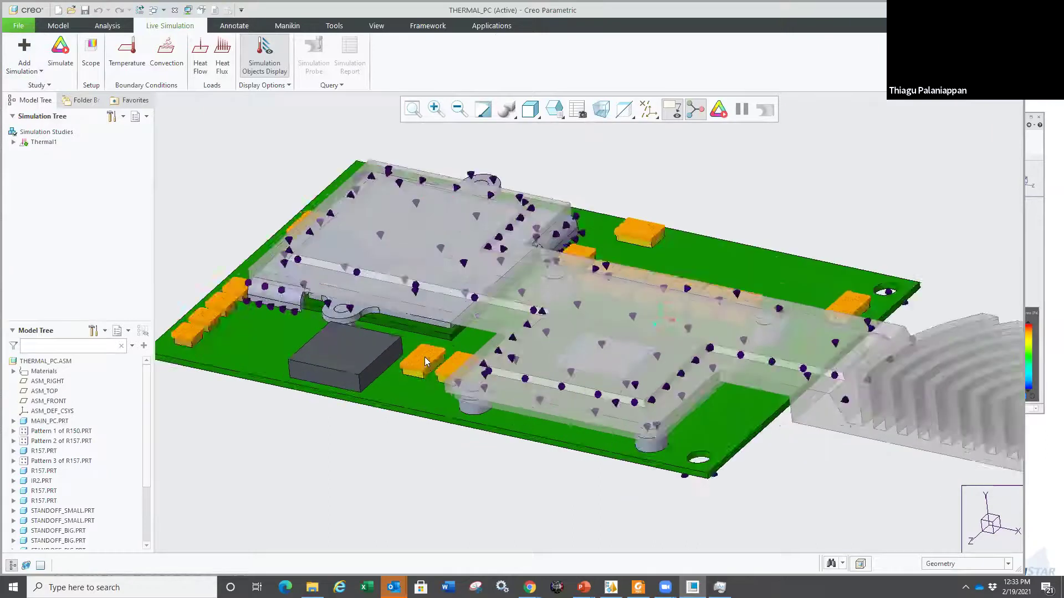
scroll(424, 357, "down", 2)
scroll(399, 350, "up", 1)
scroll(393, 347, "down", 2)
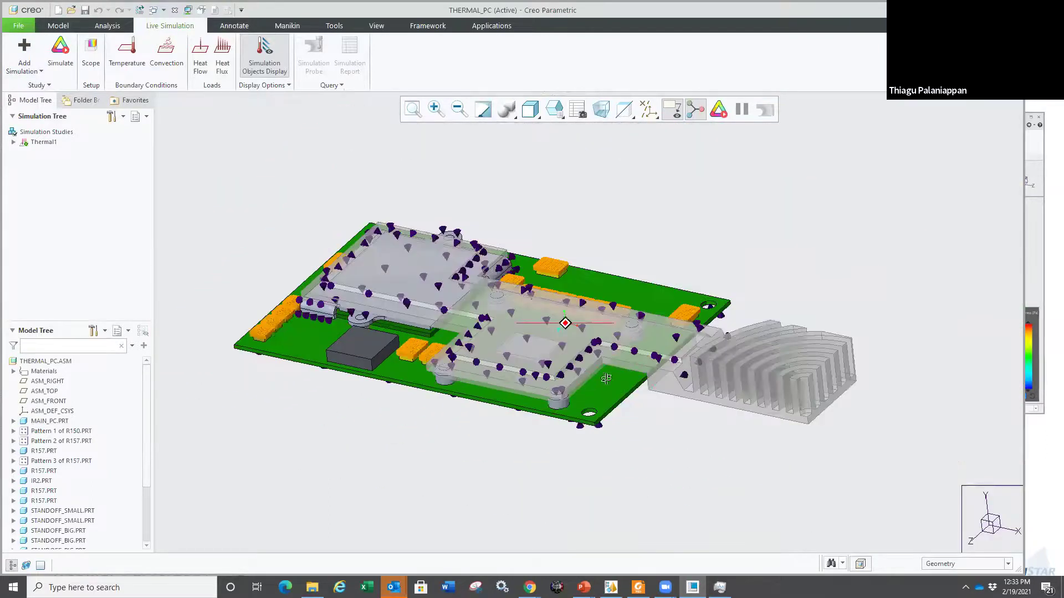
mouse_move(604, 379)
middle_mouse_down()
mouse_move(596, 410)
mouse_move(593, 354)
mouse_move(582, 387)
middle_mouse_up()
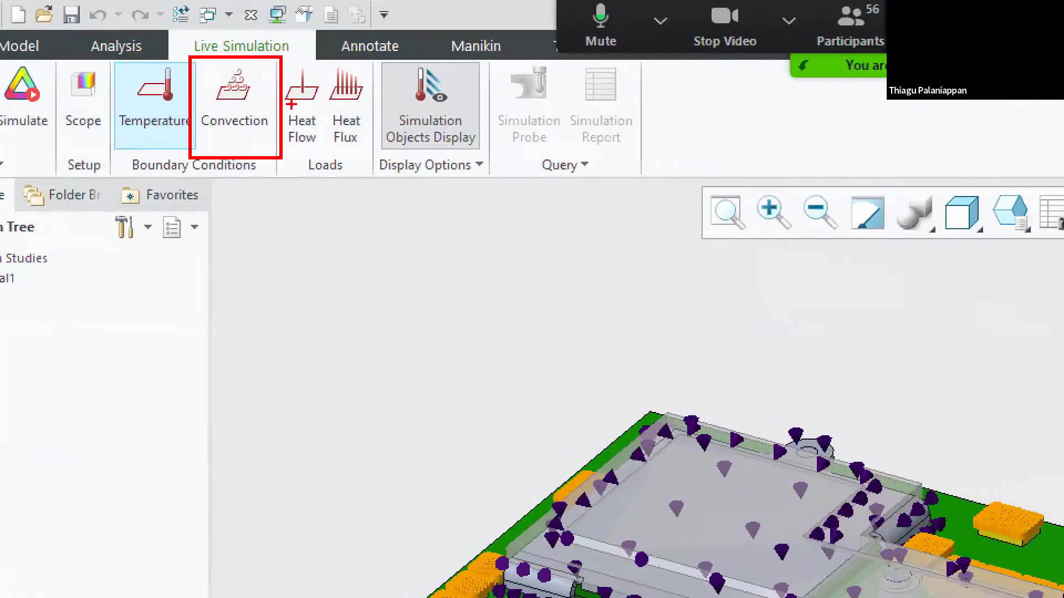
left_click_drag(272, 51, 324, 173)
left_click_drag(317, 72, 381, 178)
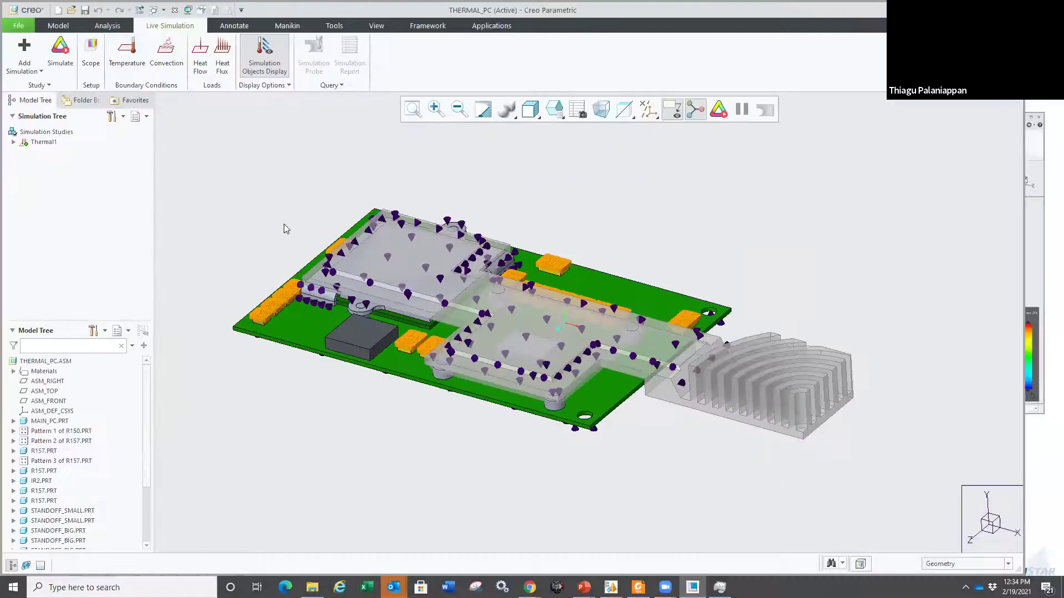
Step: List the heat loads defined in the Thermal1 study
mouse_move(286, 228)
middle_mouse_down()
mouse_move(284, 253)
mouse_move(282, 214)
mouse_move(20, 185)
middle_mouse_up()
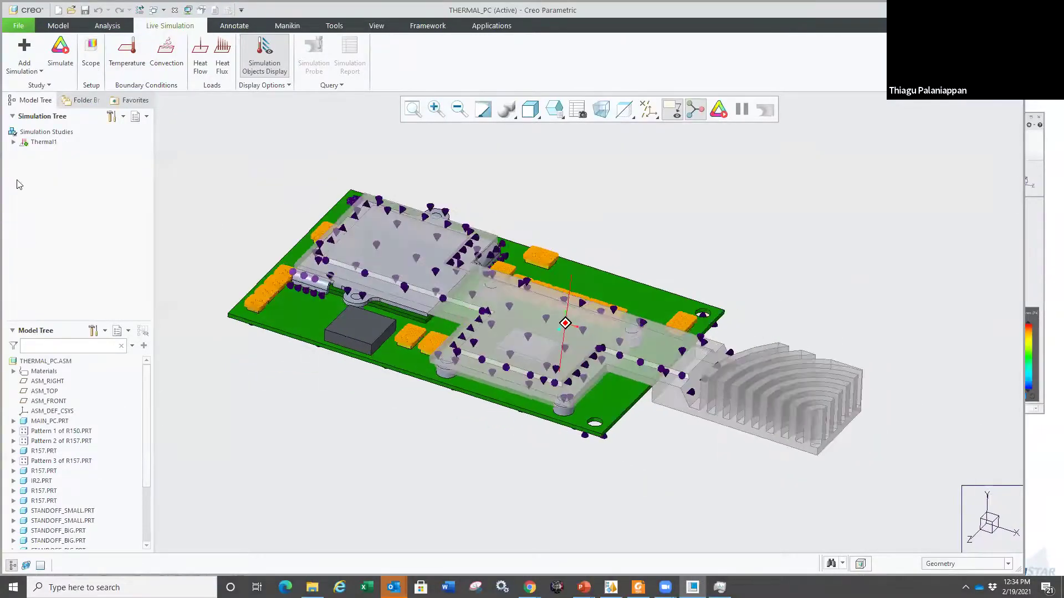
left_click(13, 142)
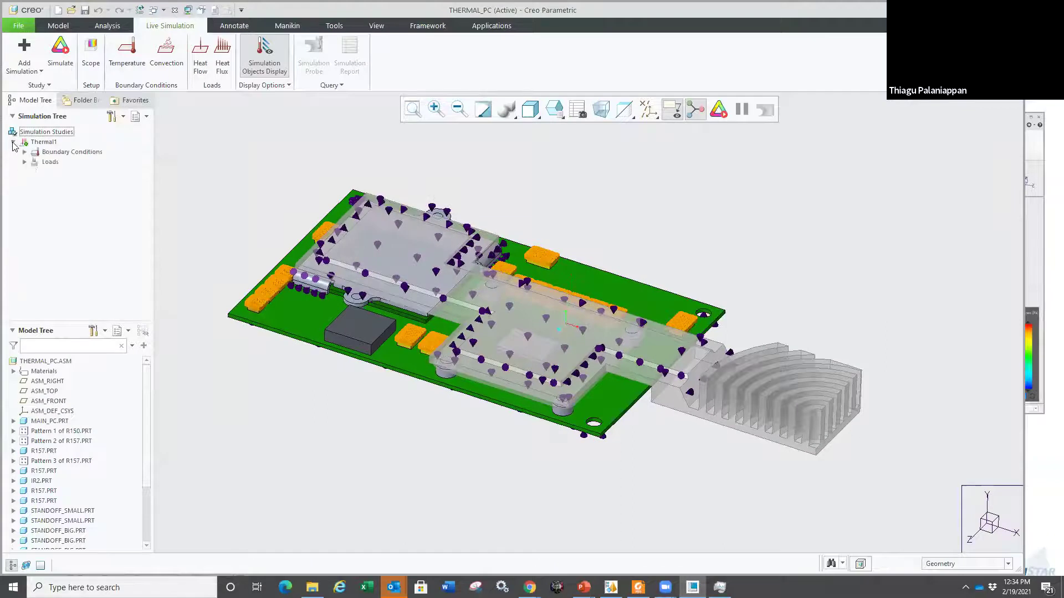
left_click(25, 162)
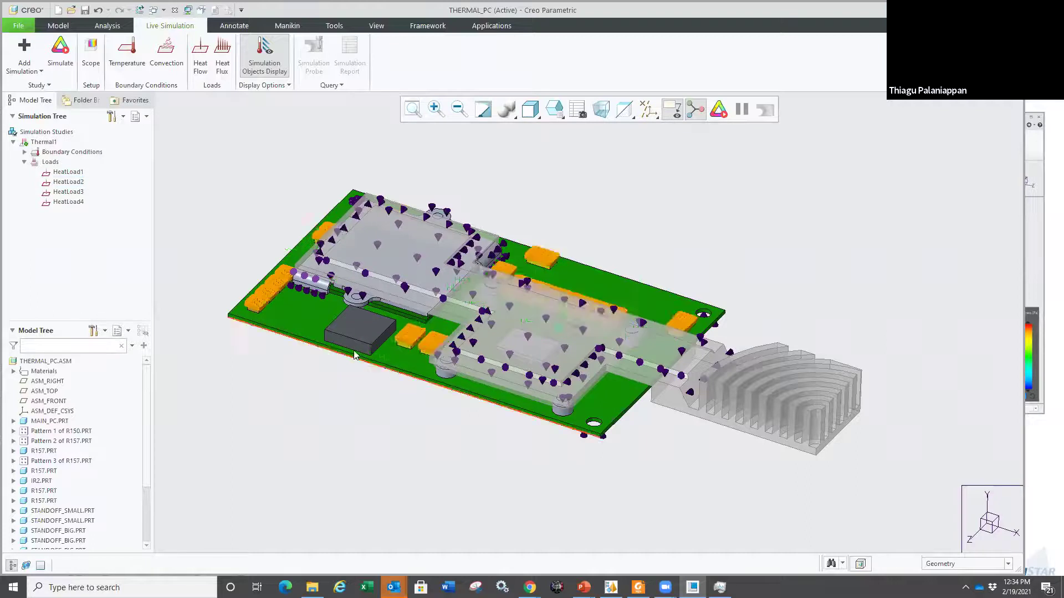
Step: Apply a heat flow of 15 mW to the top surface of the black chip IR2.PRT
scroll(361, 319, "up", 2)
left_click(362, 319)
left_click(407, 267)
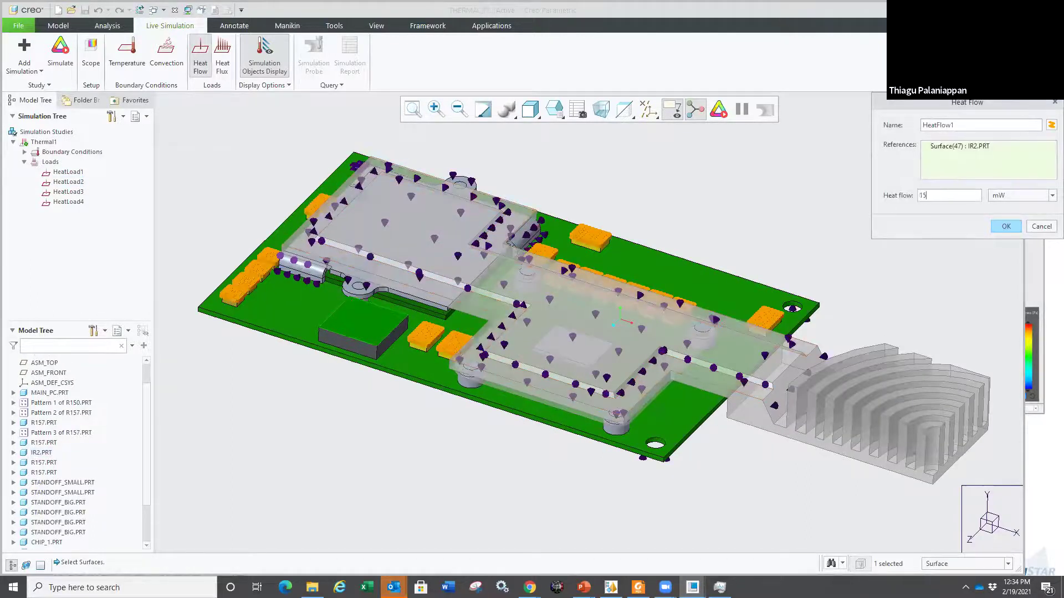
left_click(1005, 227)
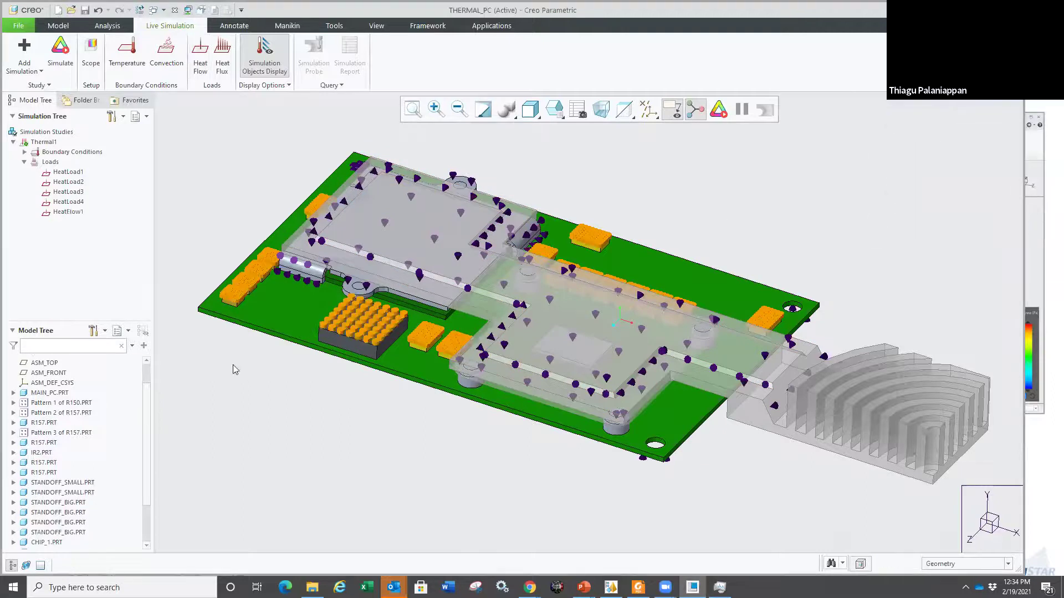
Step: Apply a convection condition to the finned region's surfaces on MAIN_HS_.PRT with a convection coefficient of .075 mW/(mm^2 C)
scroll(626, 357, "down", 2)
middle_click_drag(626, 357, 732, 388)
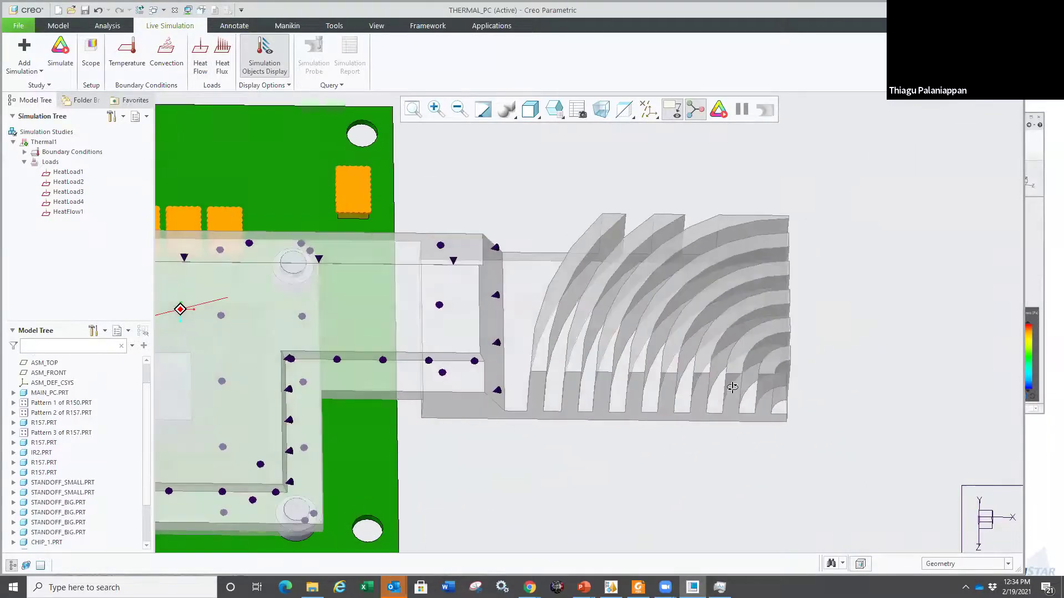
left_click(166, 52)
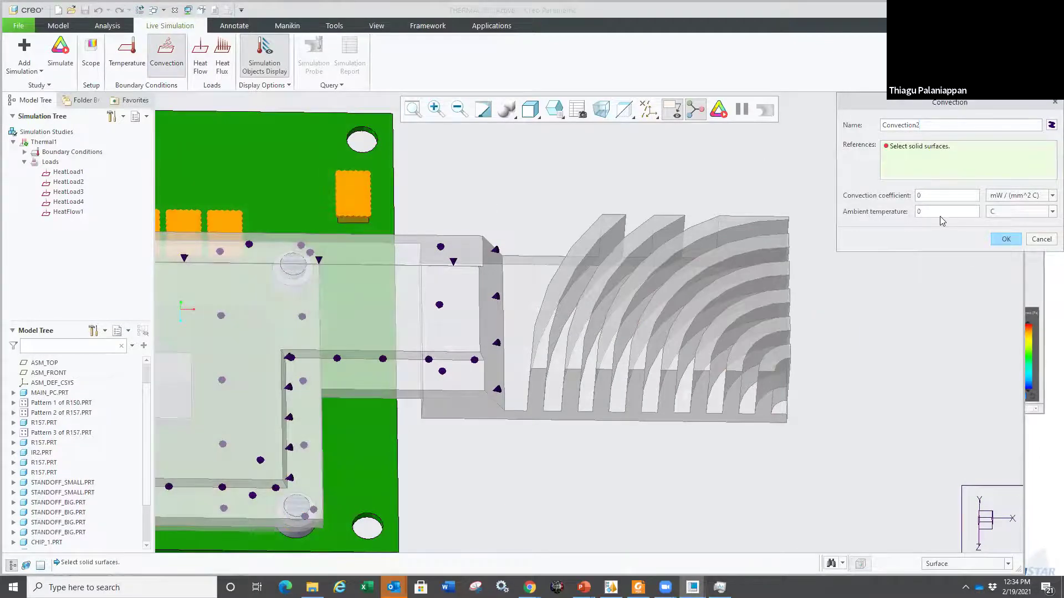
middle_click_drag(570, 283, 530, 198)
left_click_drag(531, 198, 783, 410)
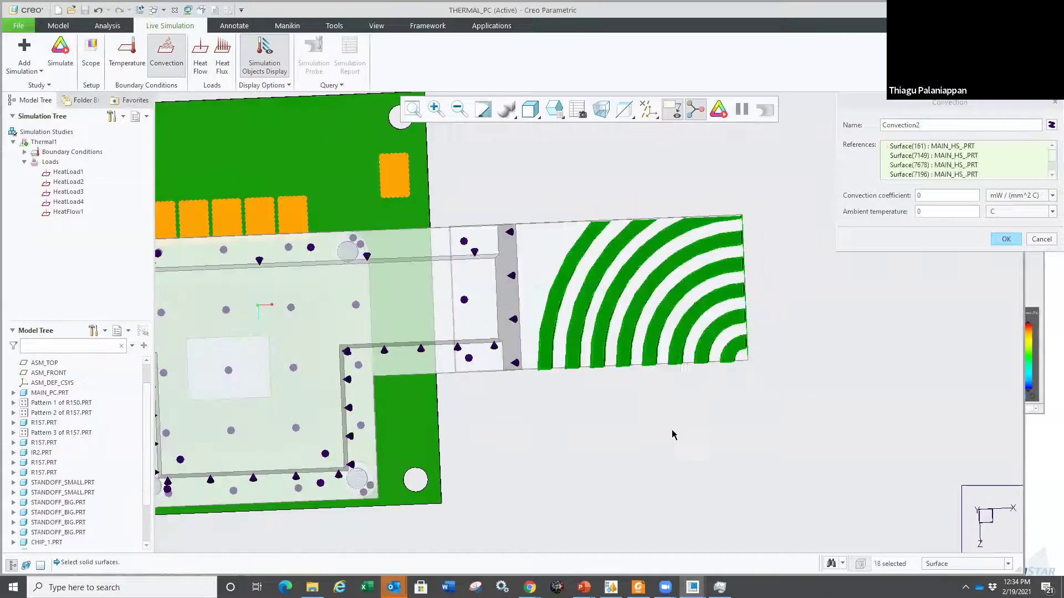
middle_click_drag(673, 433, 707, 441)
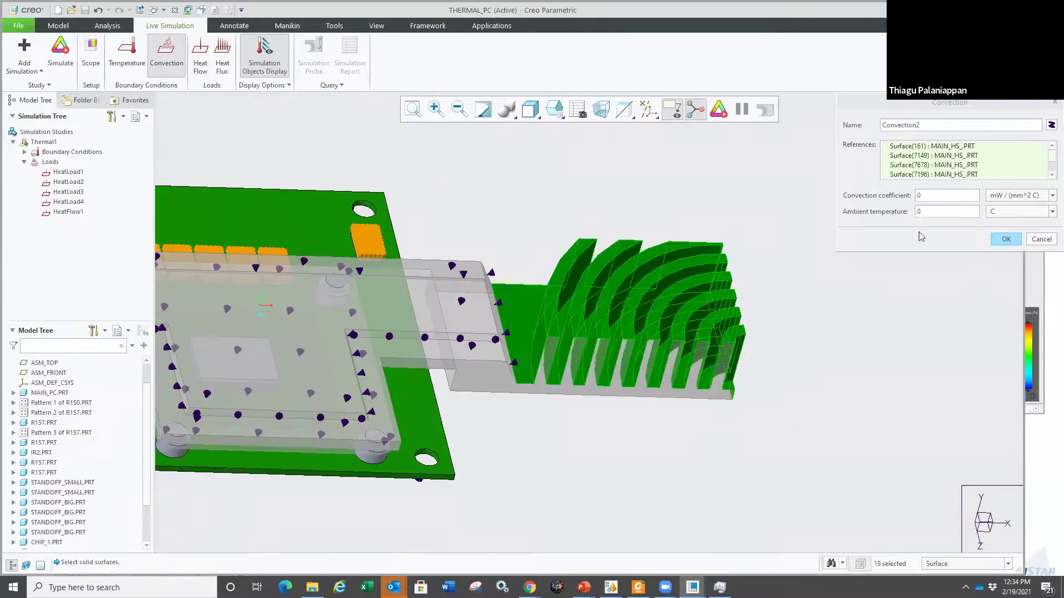
left_click(932, 193)
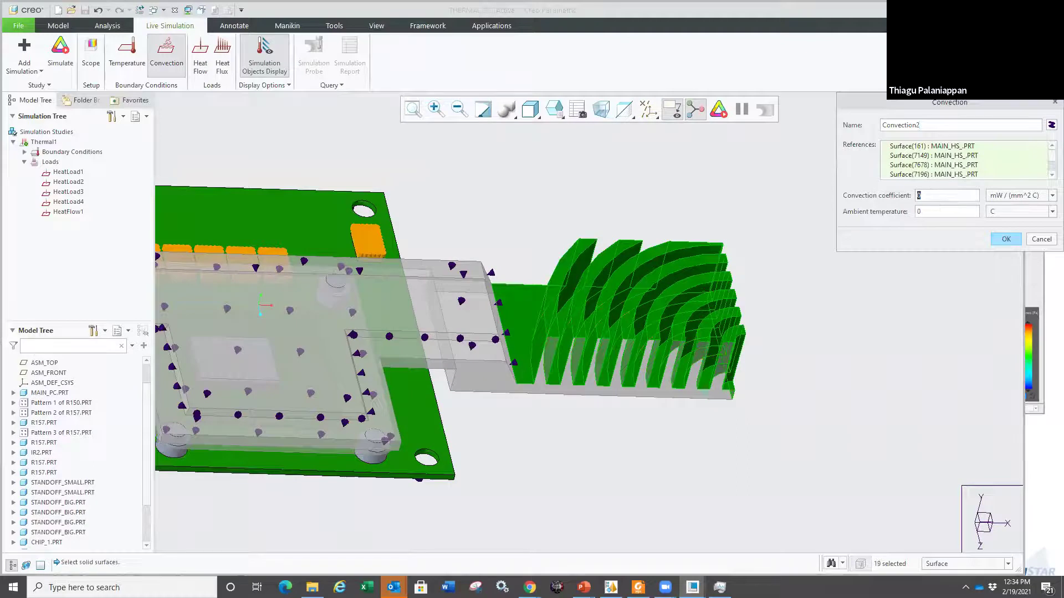
type(".075")
left_click(1006, 239)
Step: Run the Thermal1 live simulation and display the temperature results on the circuit board assembly
scroll(762, 315, "down", 5)
middle_click_drag(761, 316, 654, 249)
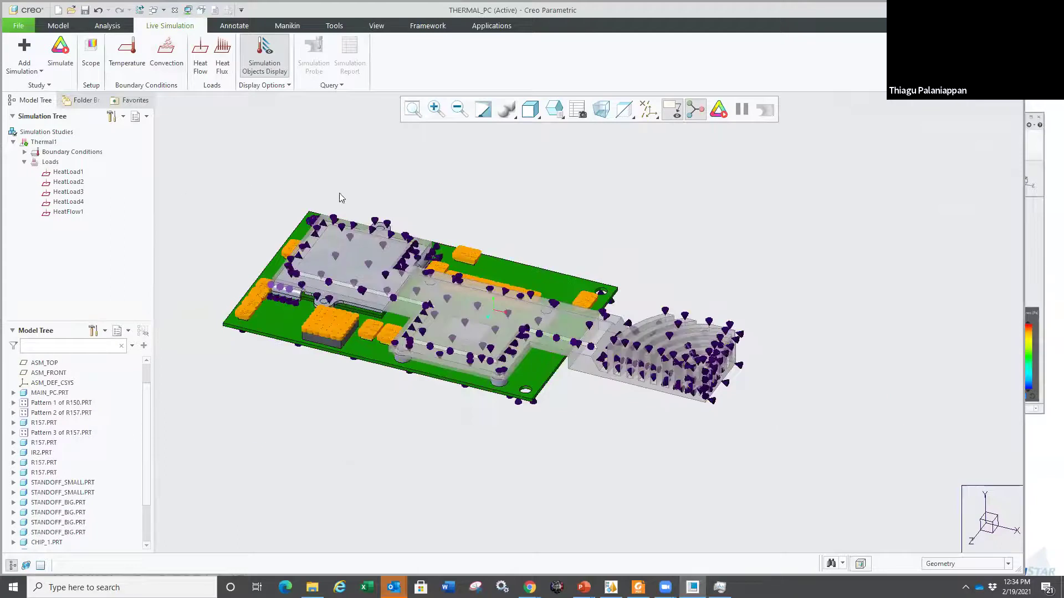
left_click(719, 109)
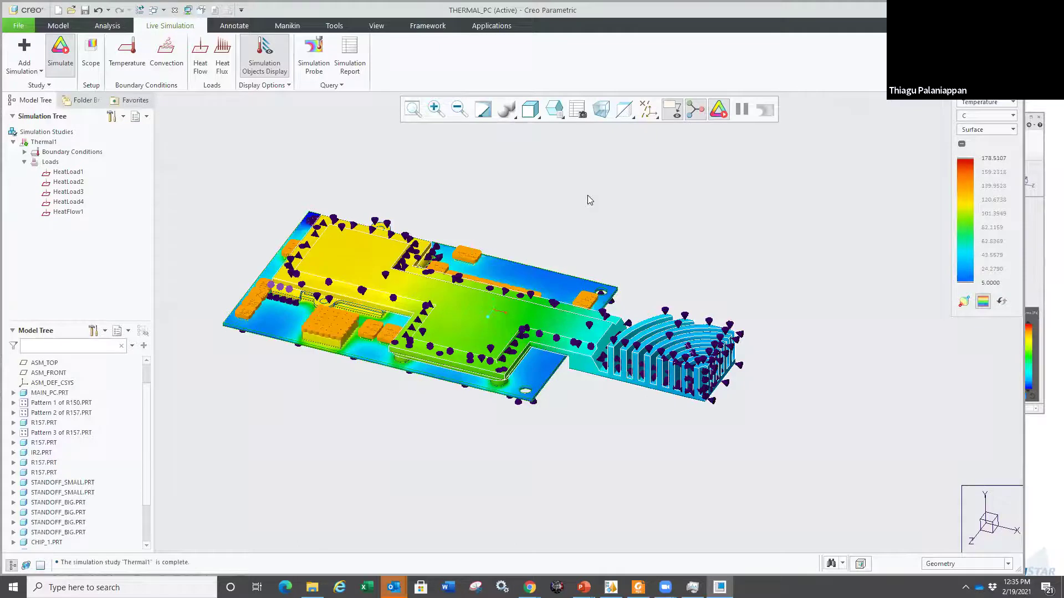
middle_click_drag(581, 211, 591, 208, "shift")
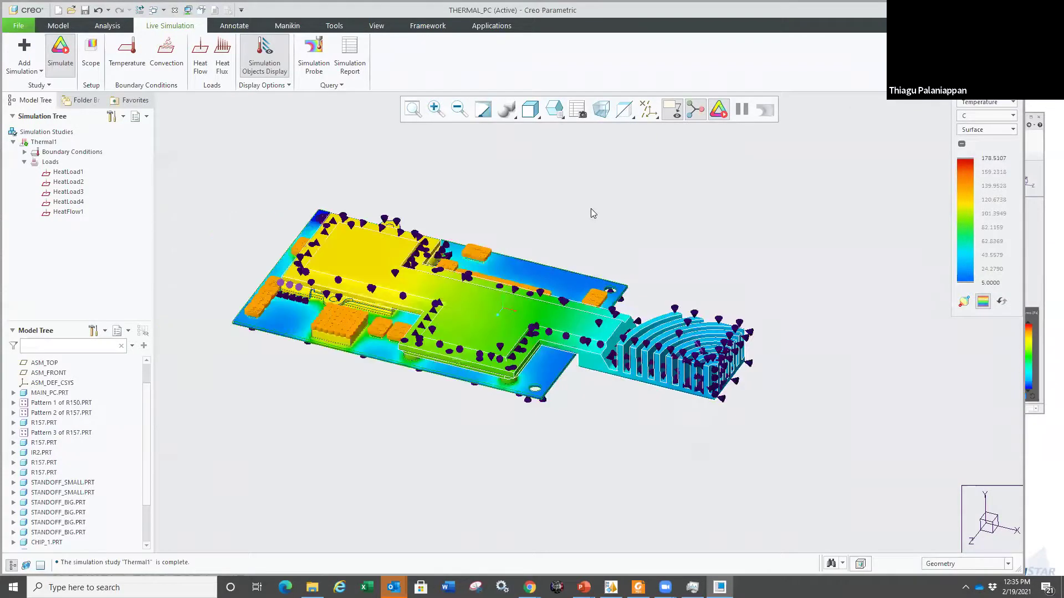
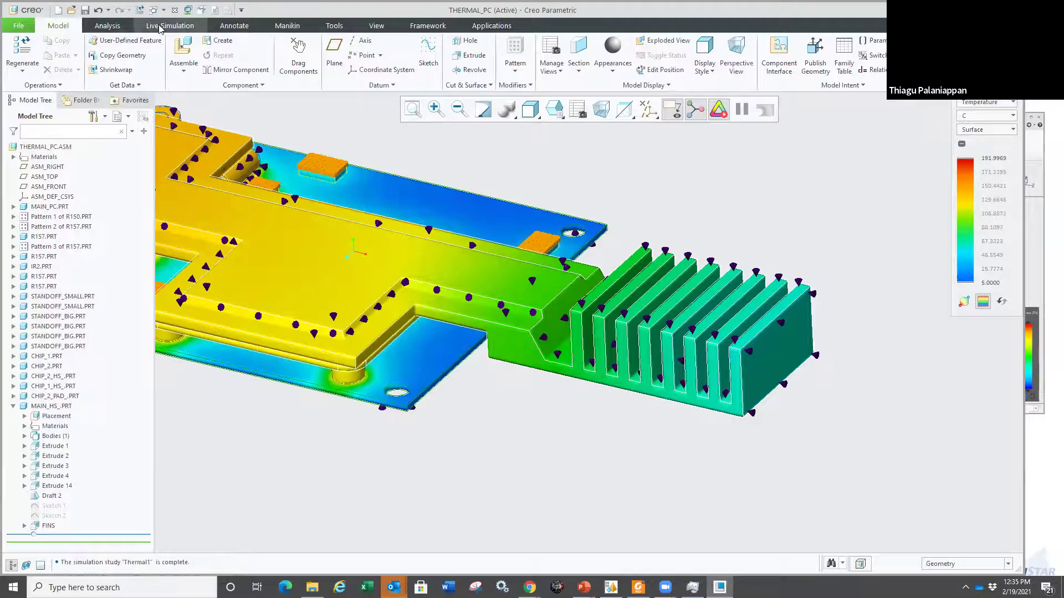
Step: Activate the heat sink part MAIN_HS_.PRT within the assembly and bring up its Flexible Modeling tools
left_click(56, 406)
key("ctrl+a")
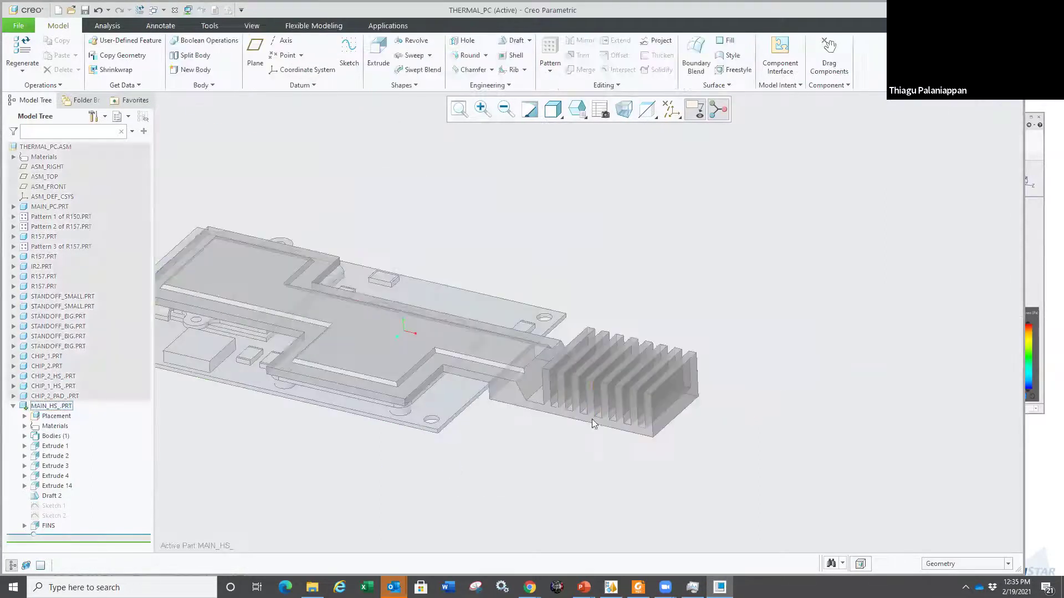
scroll(560, 252, "up", 3)
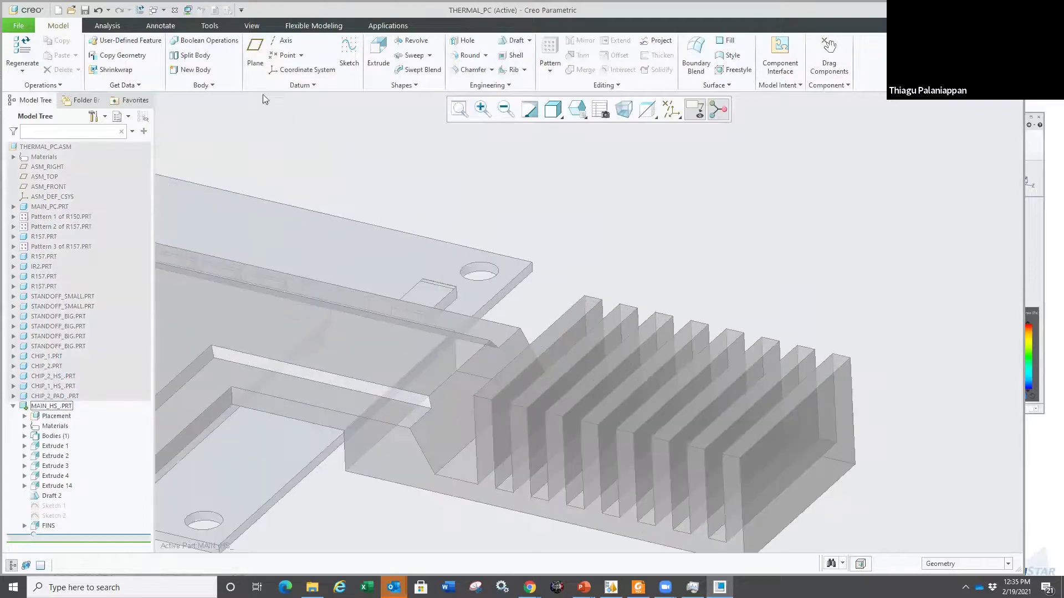
left_click(314, 26)
scroll(541, 320, "up", 3)
Step: Raise the top faces of the four fins nearest the circuit board using a Flexible Modeling Move
left_click(557, 344)
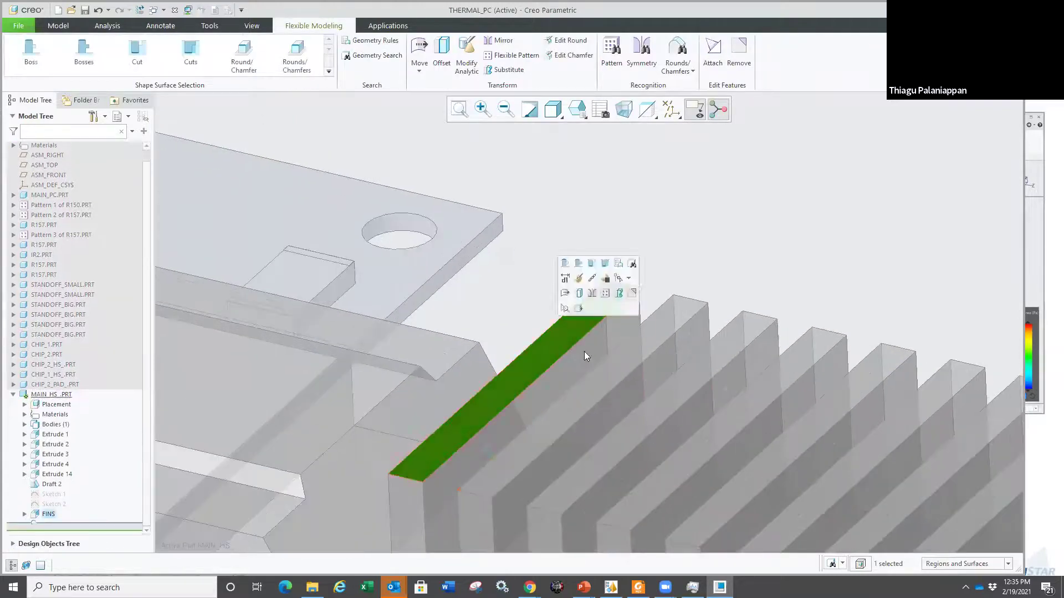
left_click(609, 363, "ctrl")
left_click(674, 396, "ctrl")
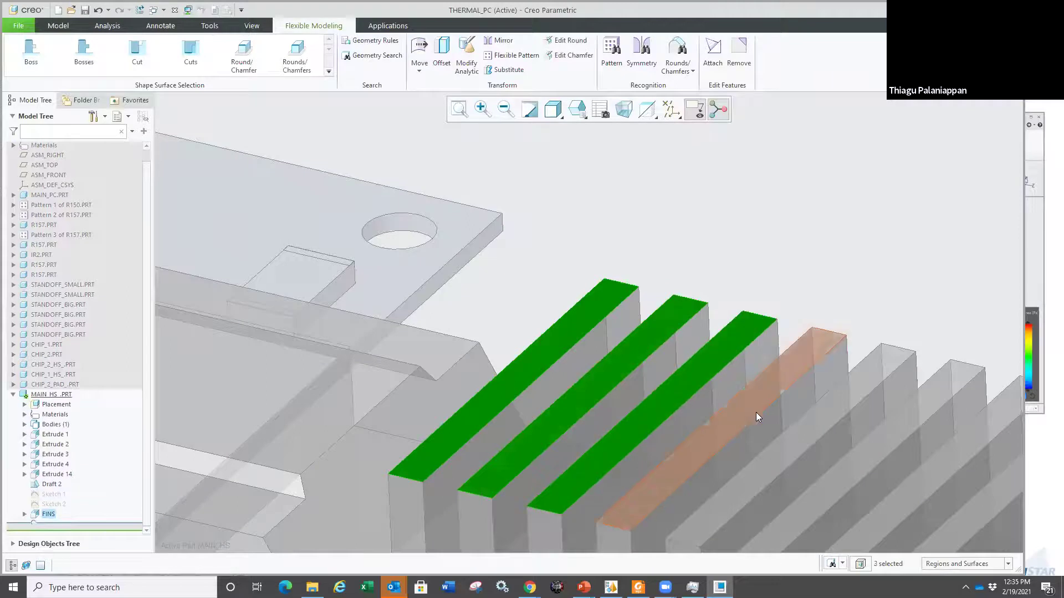
left_click(752, 412, "ctrl")
mouse_move(741, 411)
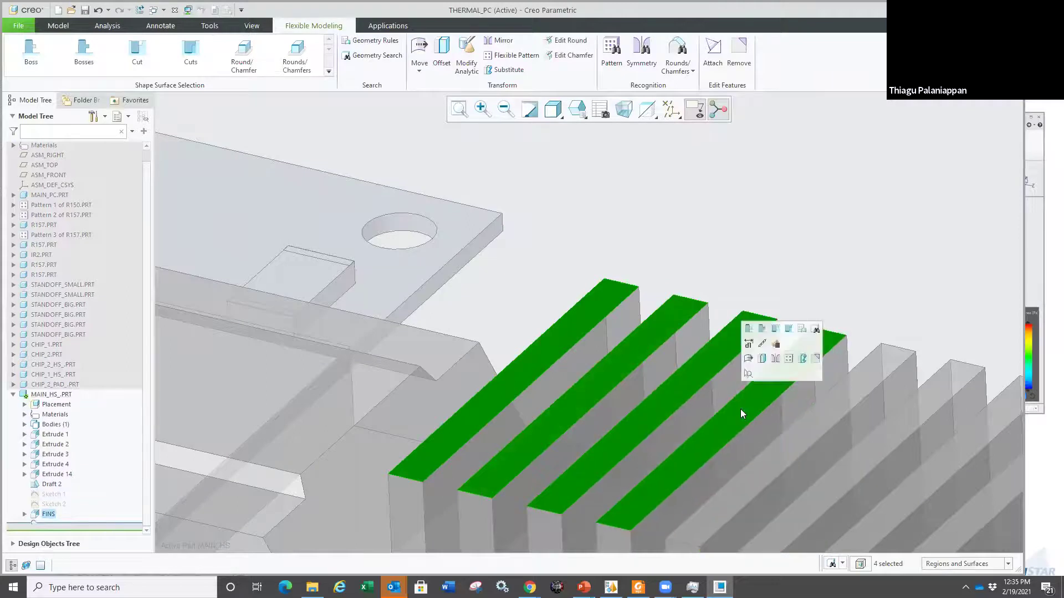
left_click(751, 358)
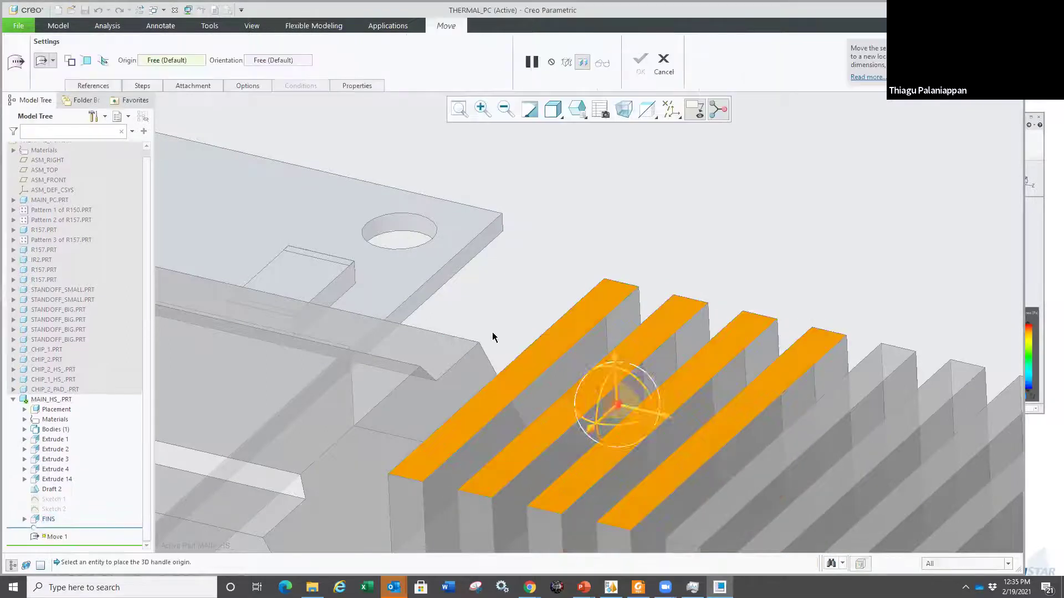
left_click_drag(547, 360, 779, 265)
middle_click(779, 261)
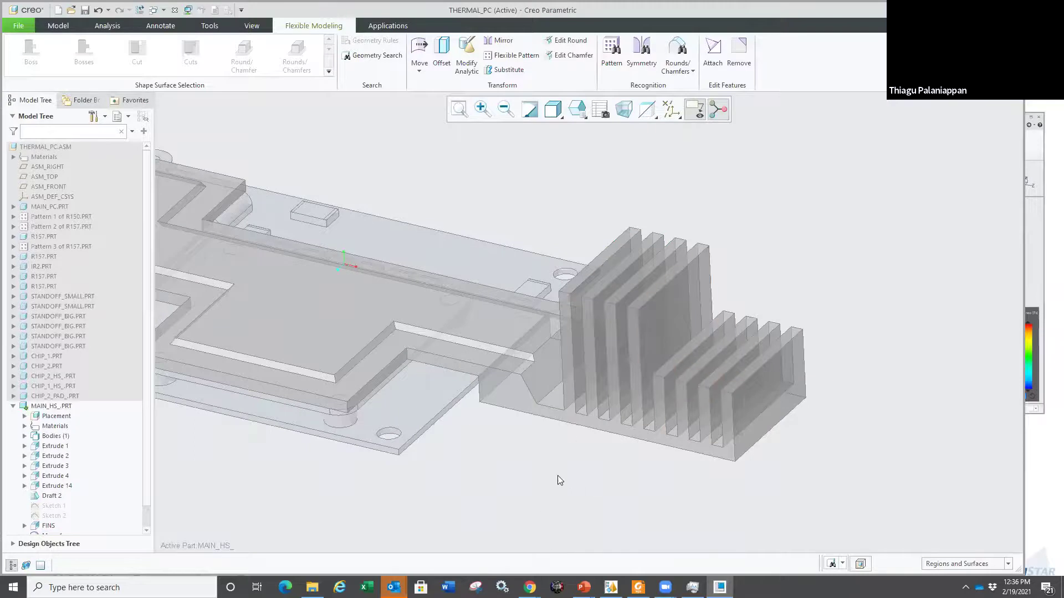
Step: Reactivate the top-level assembly and rerun the thermal live simulation with the modified heat sink fins
scroll(558, 475, "down", 2)
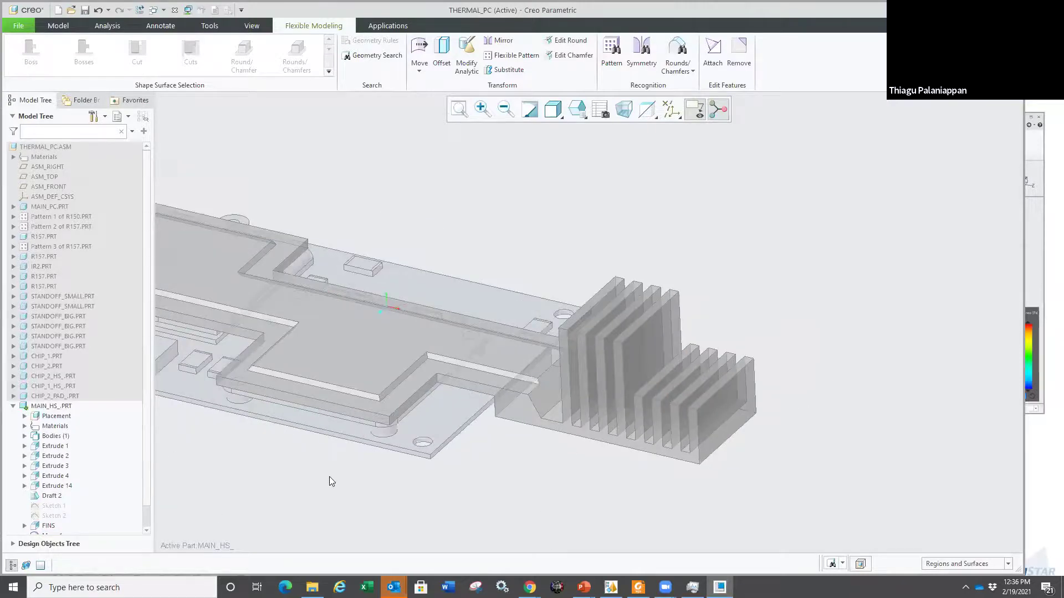
key("ctrl+a")
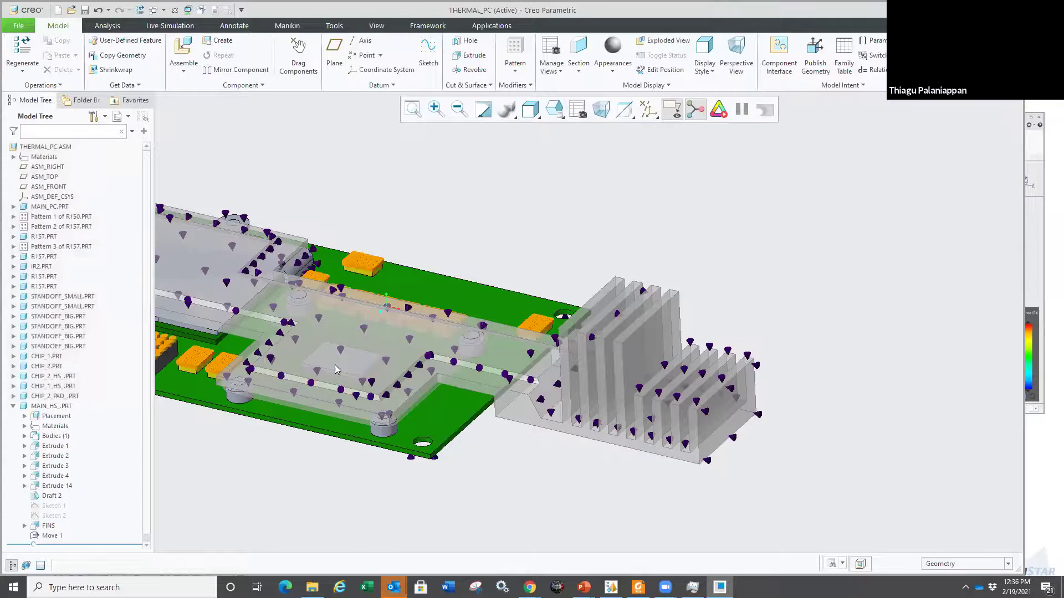
left_click(719, 109)
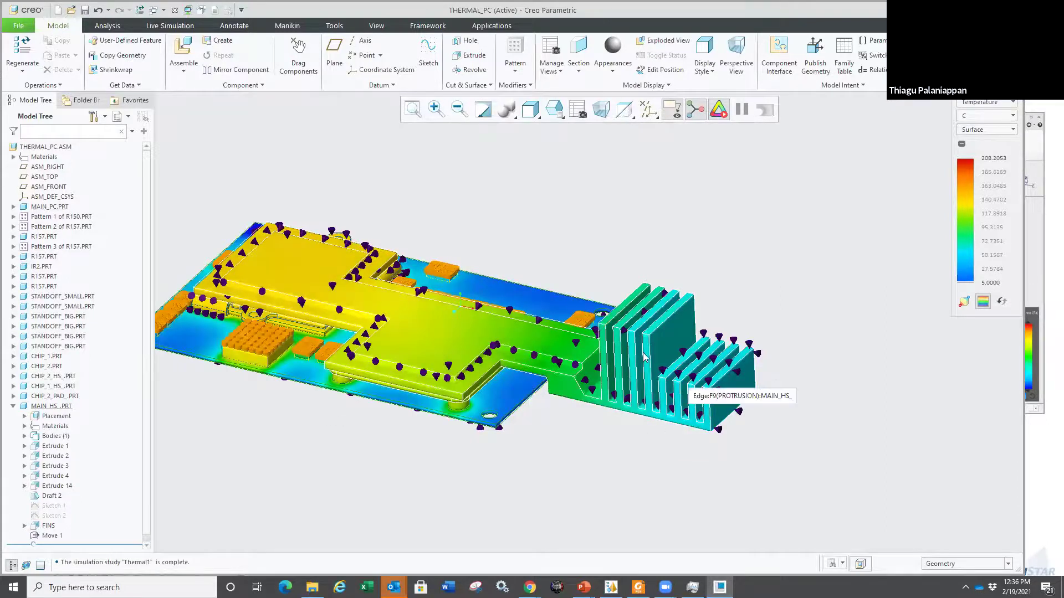
Step: Close the circuit board assembly and erase all objects not displayed from the session
key("ctrl+w")
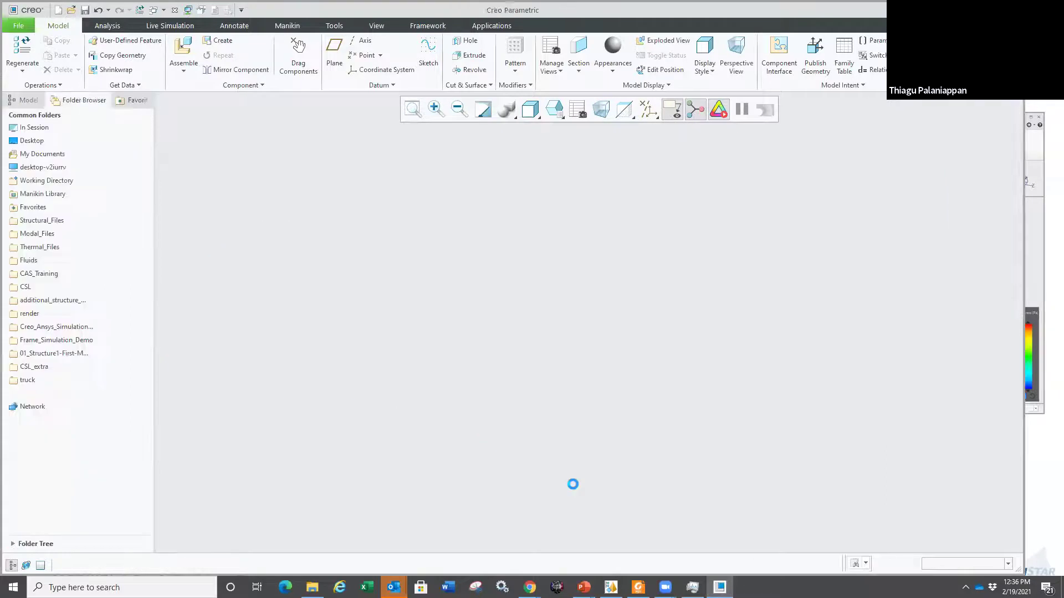
key("Return")
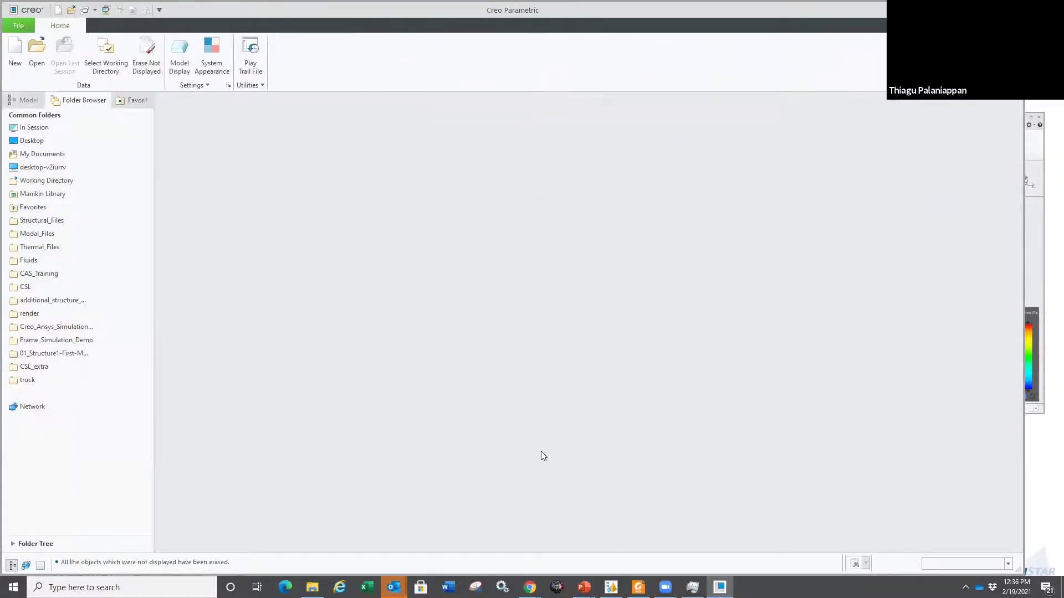
Step: Switch to the running PowerPoint slide show and advance to the CSL hardware check utility slide
key("super+Tab")
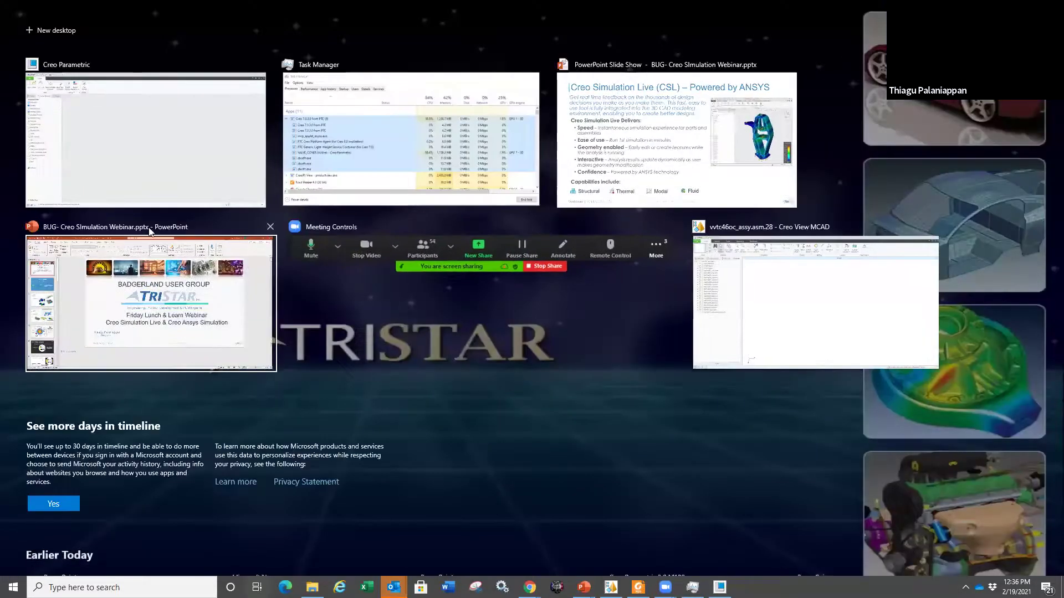
left_click(667, 161)
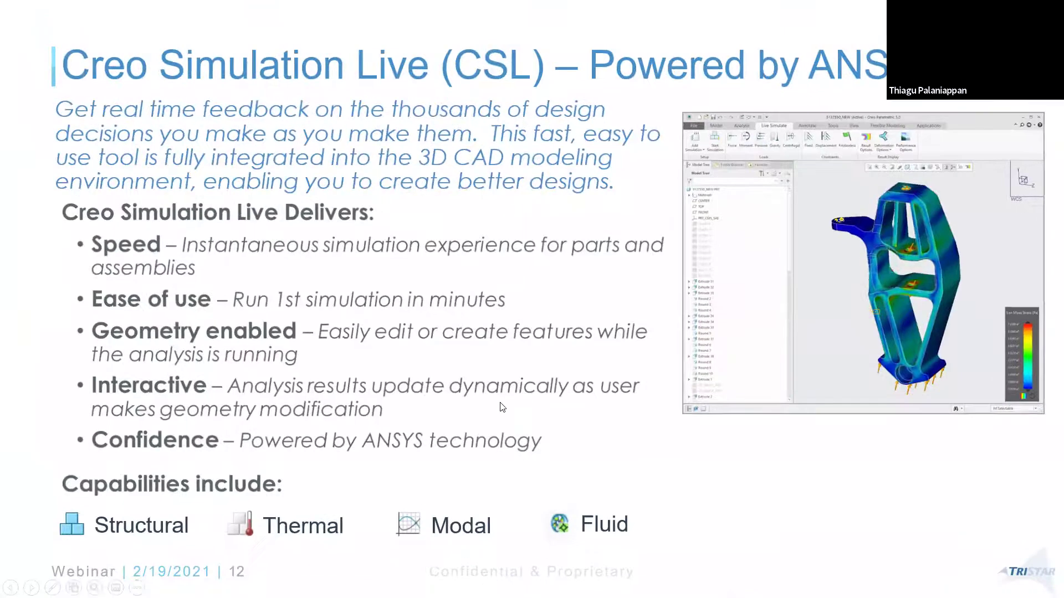
key("Right")
key("Left")
key("Right")
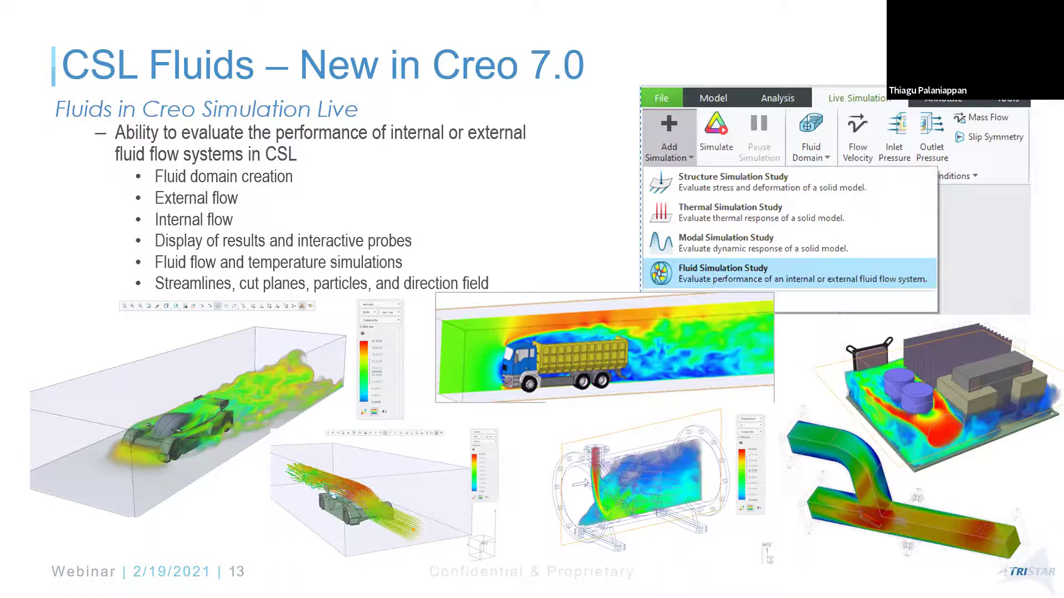
key("Right")
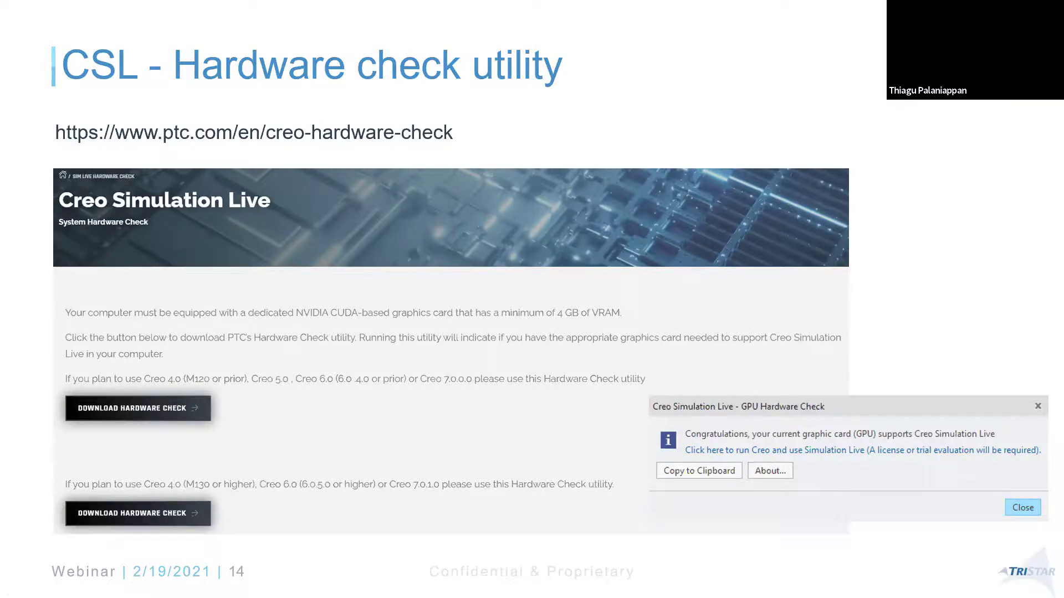
Step: Switch to the browser, view the download options on PTC's Creo hardware check page, and minimize the window
key("alt+Tab")
scroll(471, 471, "down", 5)
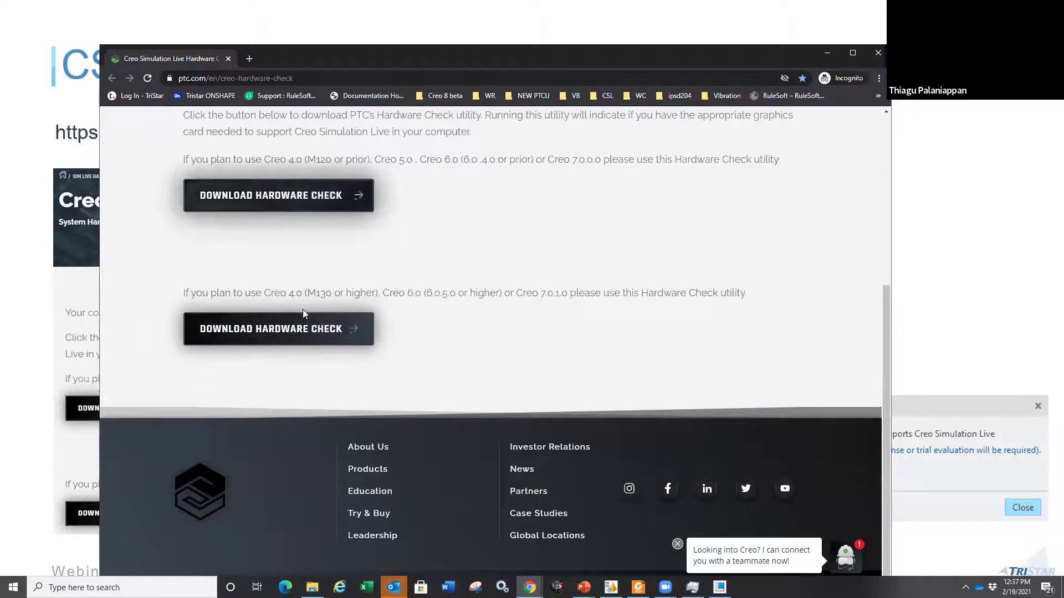
left_click(826, 53)
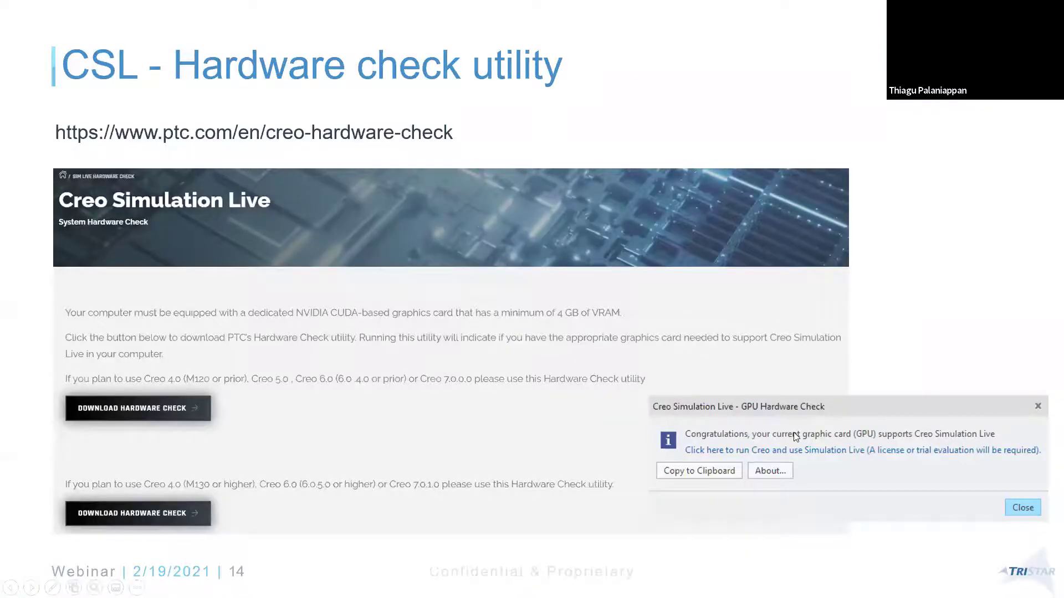
Step: Show the desktop and open the System Information of the NVIDIA Control Panel
key("super+d")
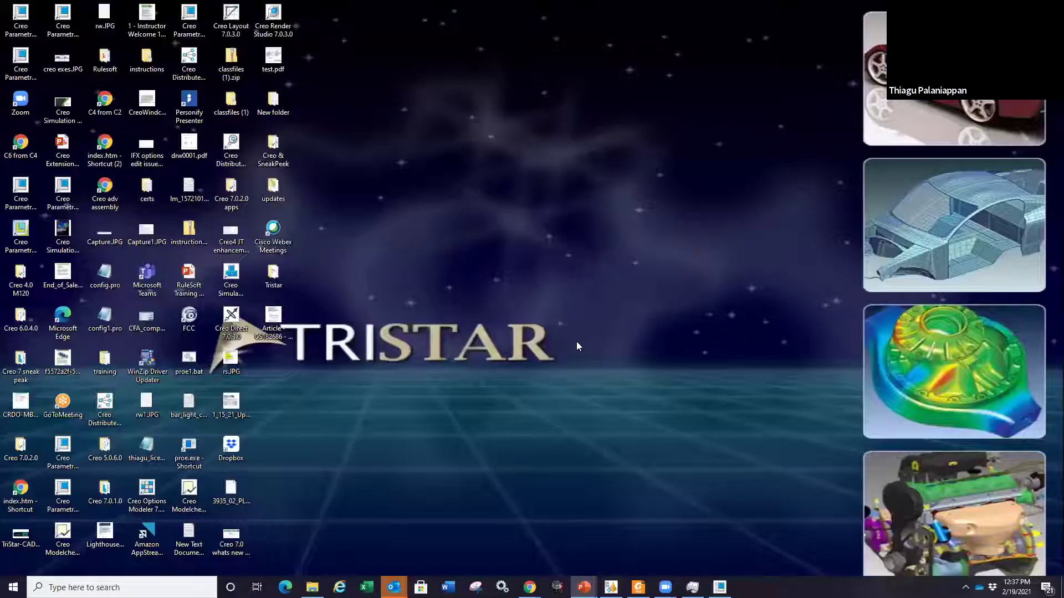
right_click(575, 338)
left_click(618, 468)
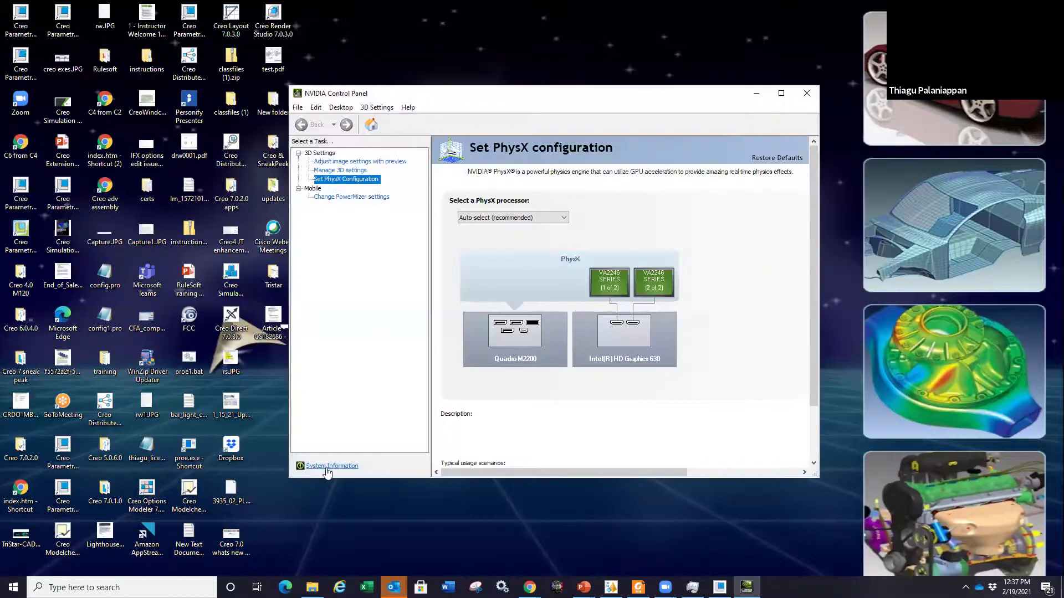
left_click(328, 467)
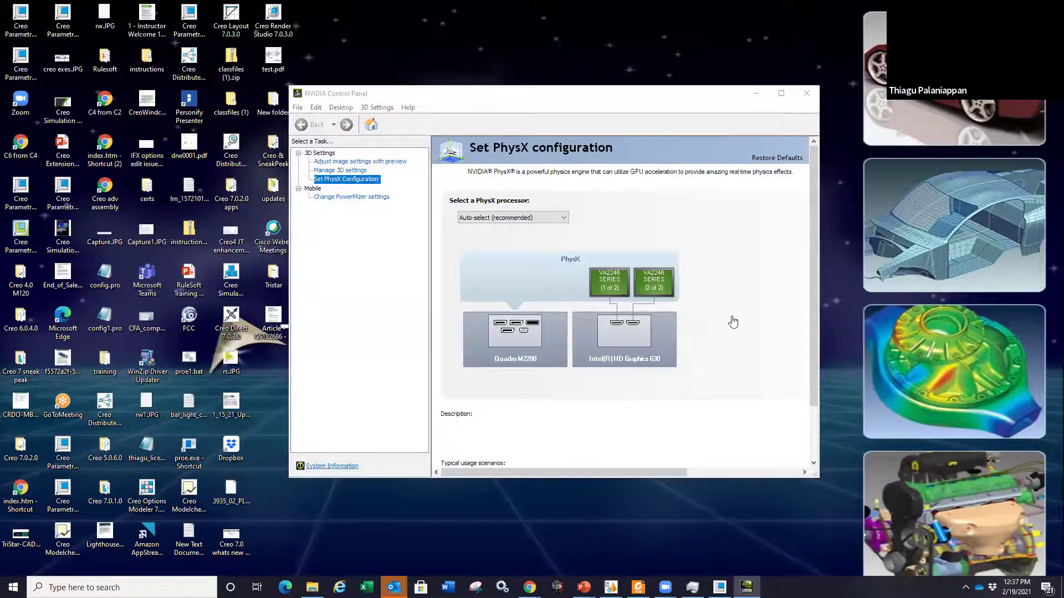
Step: Check the graphics card's dedicated video memory in the system details and close the NVIDIA Control Panel
scroll(627, 338, "down", 3)
scroll(626, 324, "up", 3)
scroll(626, 322, "down", 3)
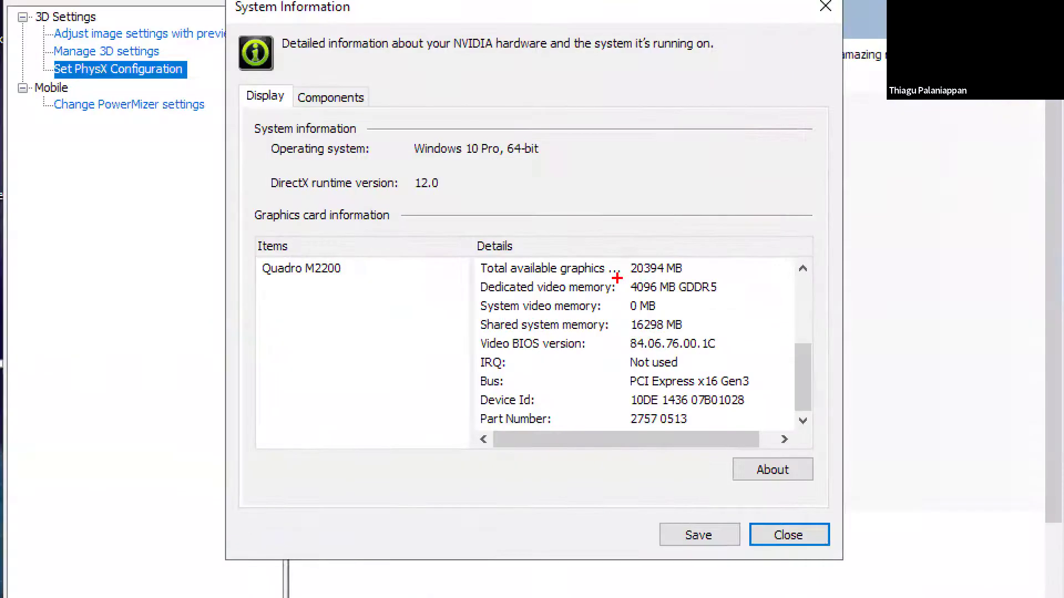
left_click_drag(595, 284, 637, 293)
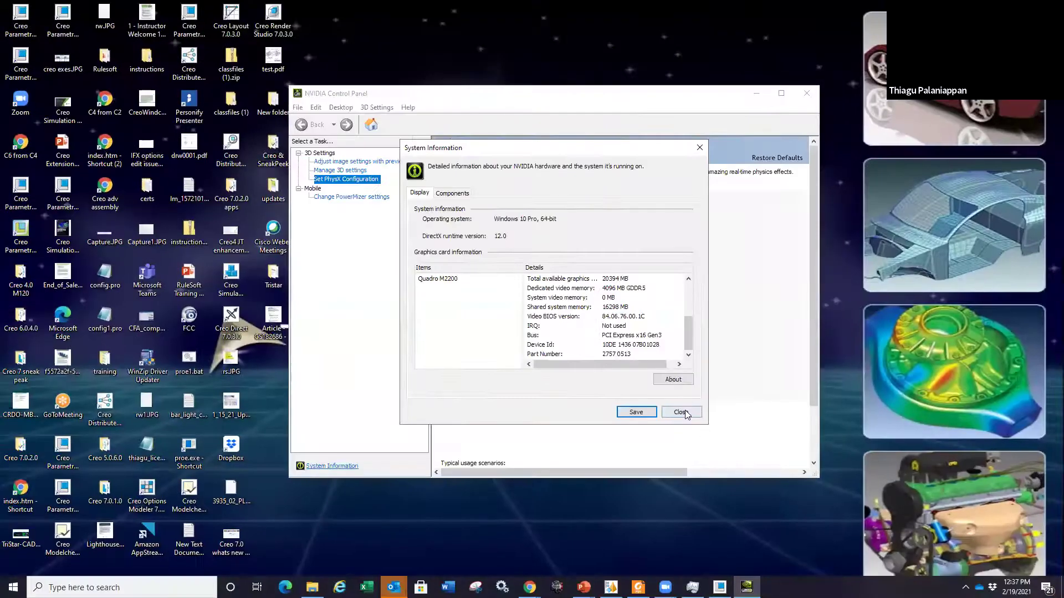
left_click(680, 412)
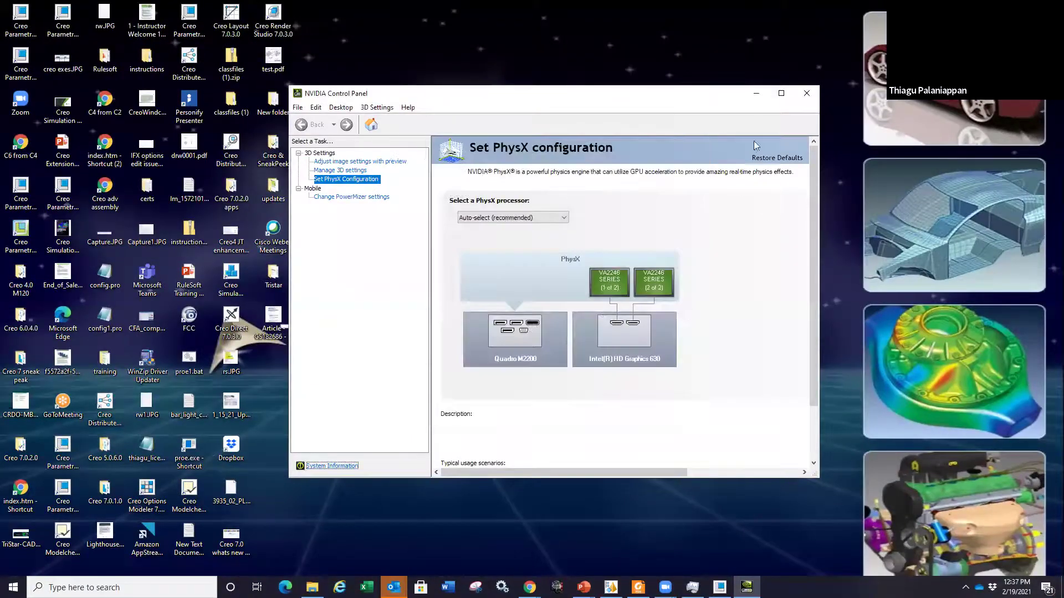
left_click(807, 92)
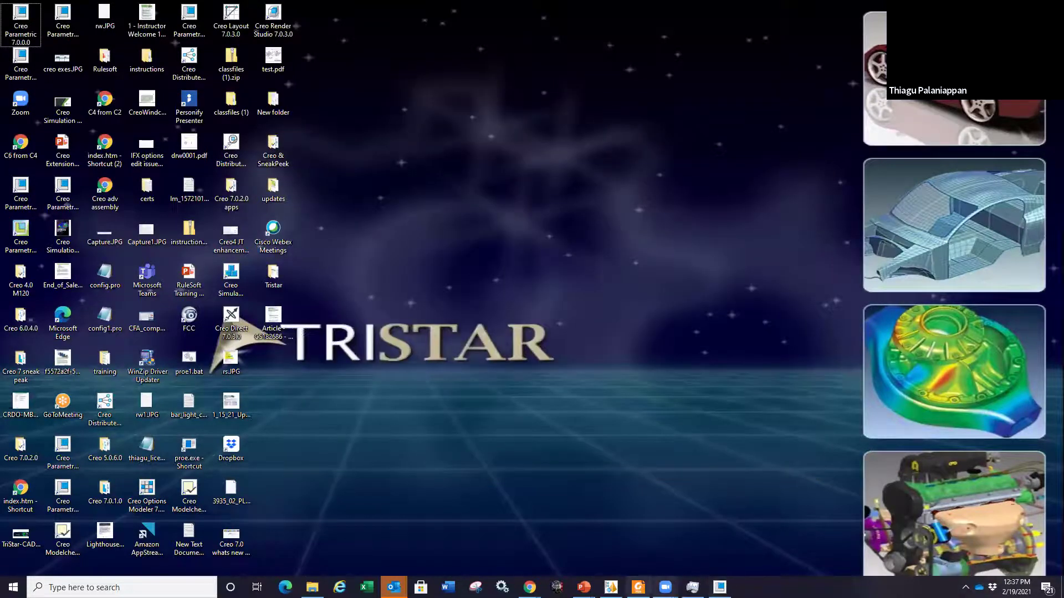
Step: Switch to the Creo Simulation webinar presentation, start the slide show at CSL Hardware Requirements, and advance to the supported Quadro cards
mouse_move(584, 588)
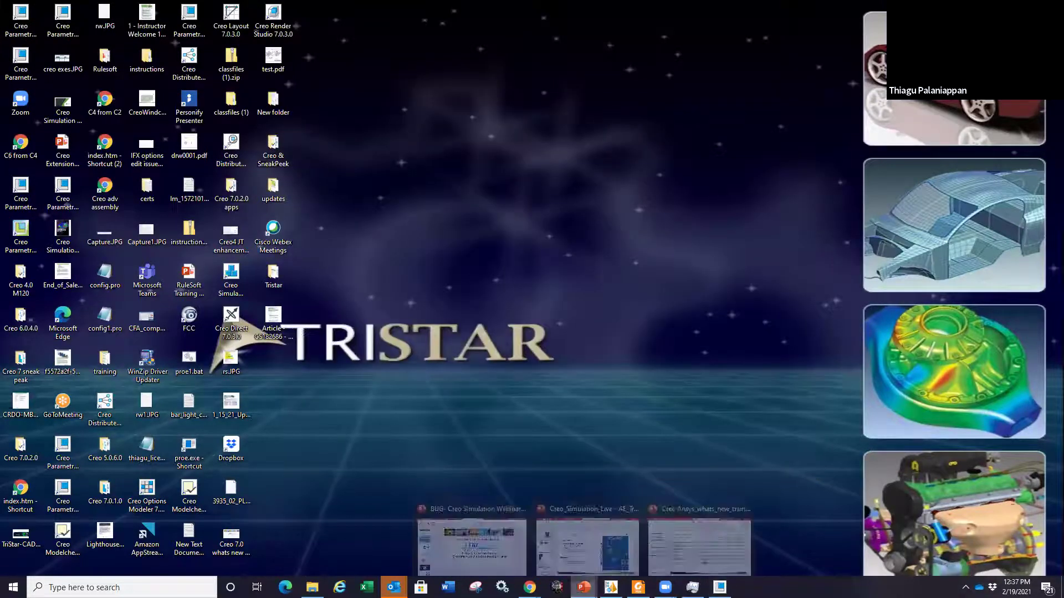
left_click(488, 549)
scroll(451, 428, "down", 1)
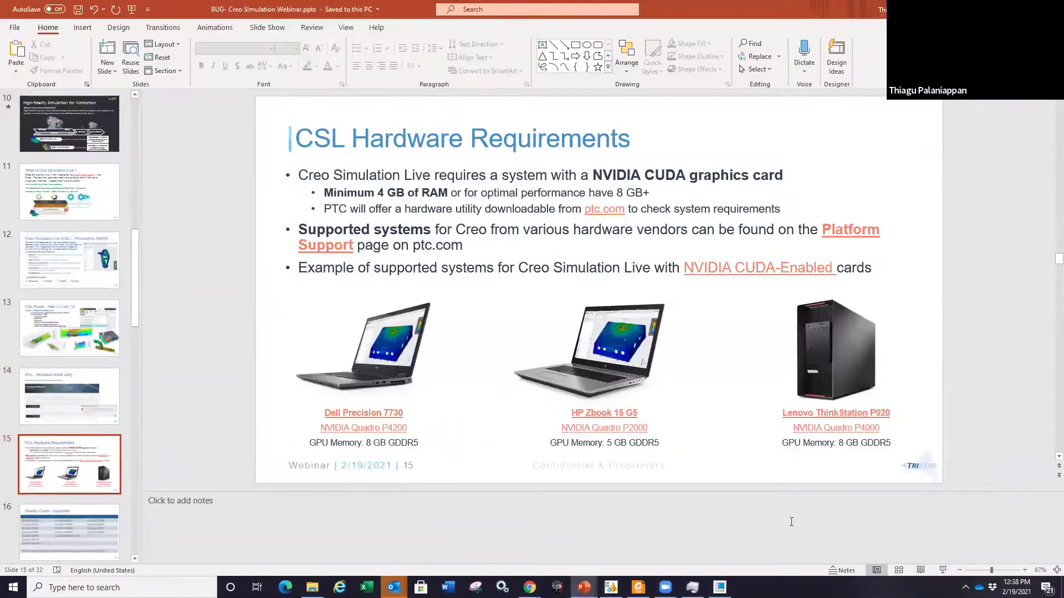
left_click(943, 570)
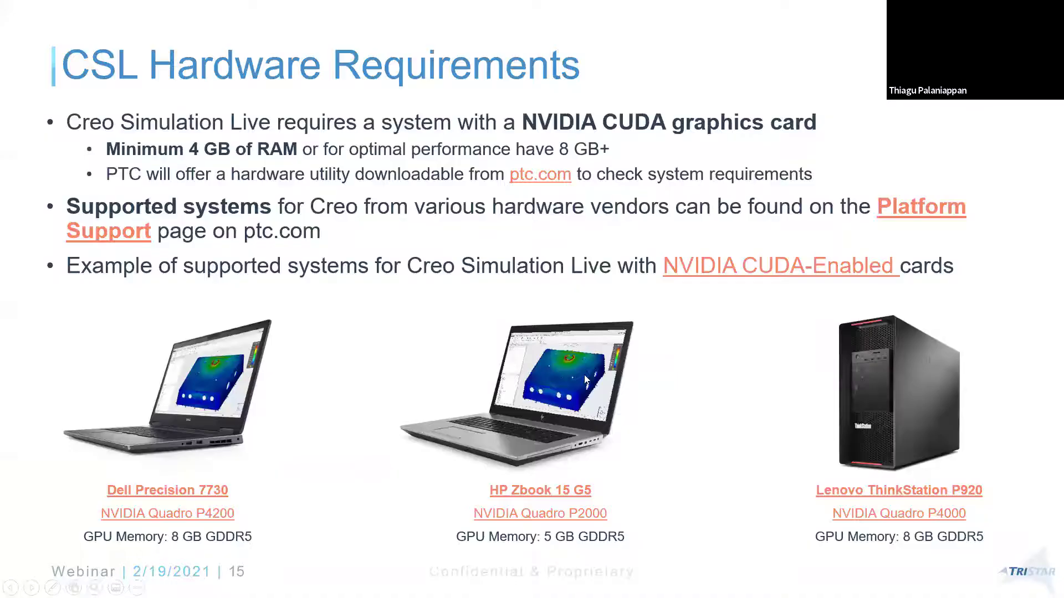
left_click(505, 376)
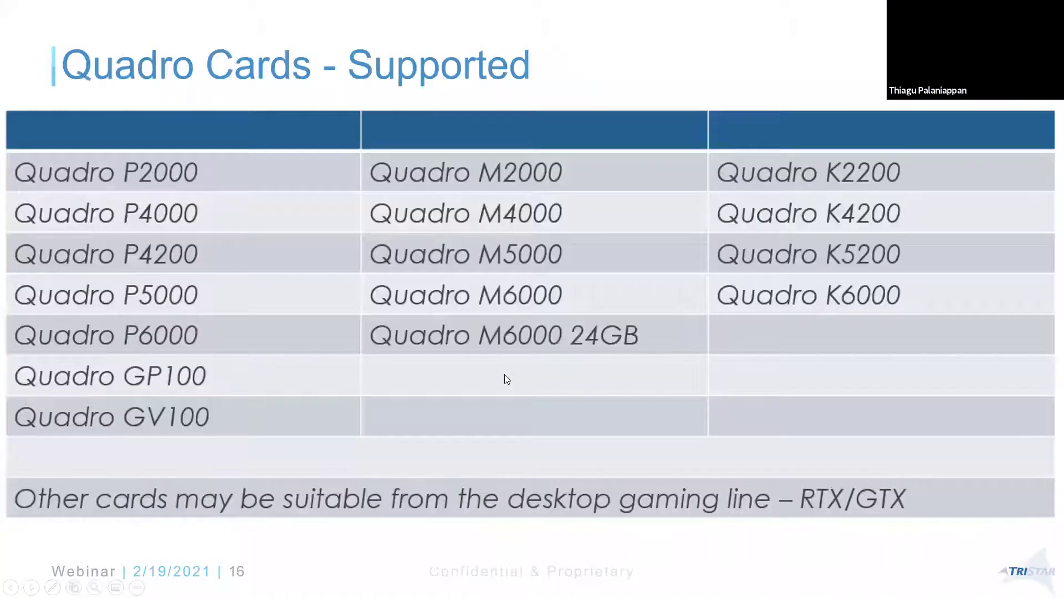
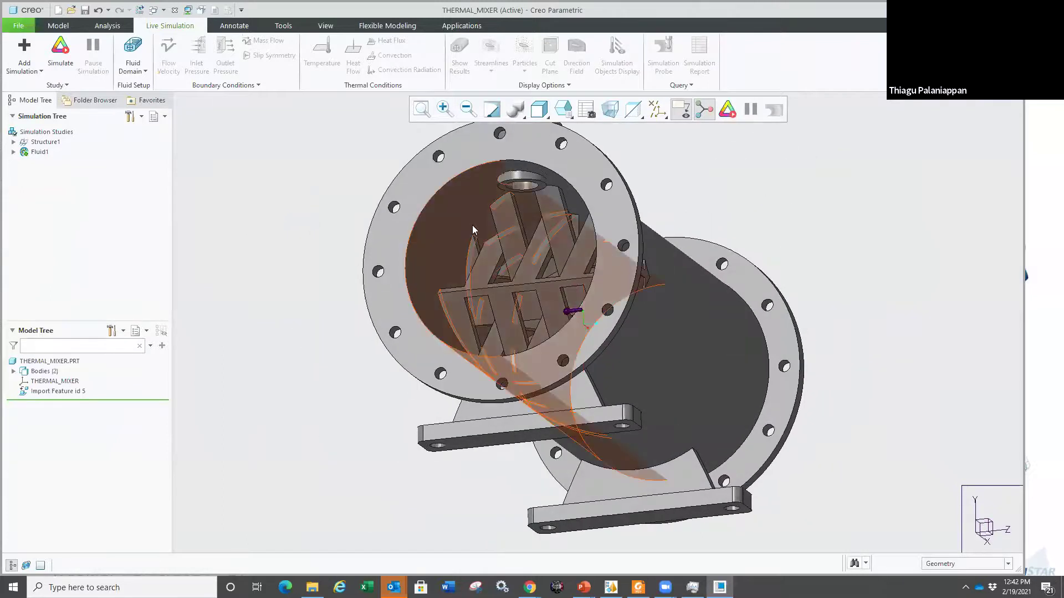
Step: Start an internal volume fluid domain and select the end faces of the mixer's three flanges as its bounding surfaces
middle_click_drag(450, 241, 384, 288)
key("ctrl+d")
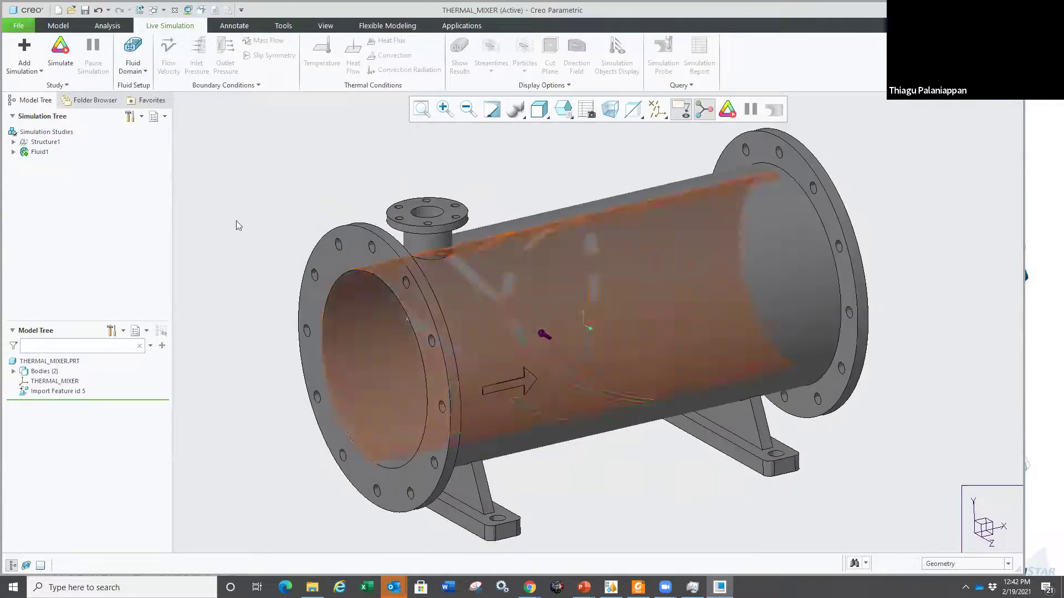
left_click(144, 72)
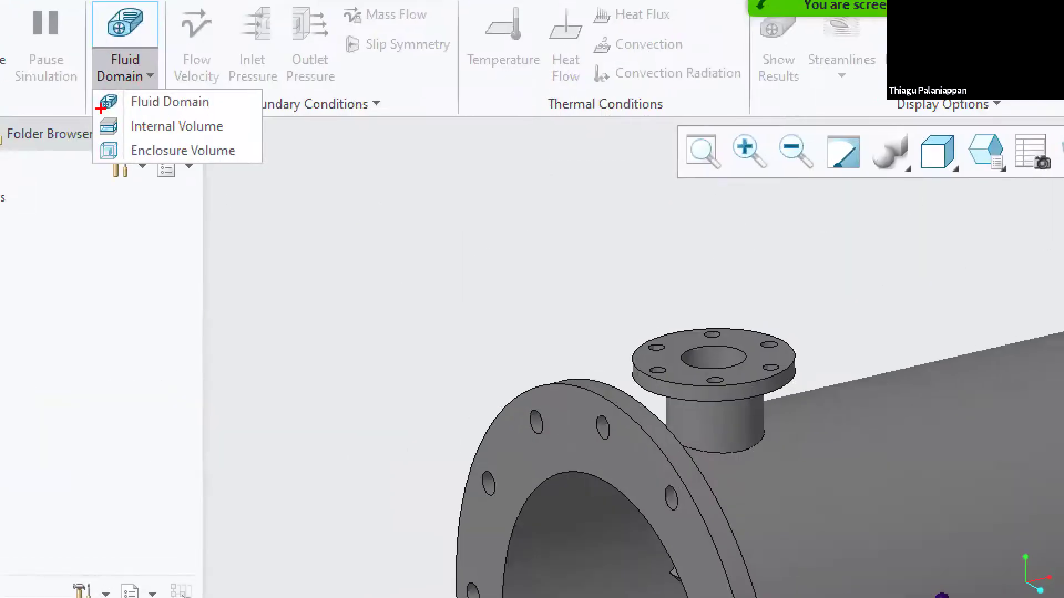
left_click_drag(92, 87, 210, 114)
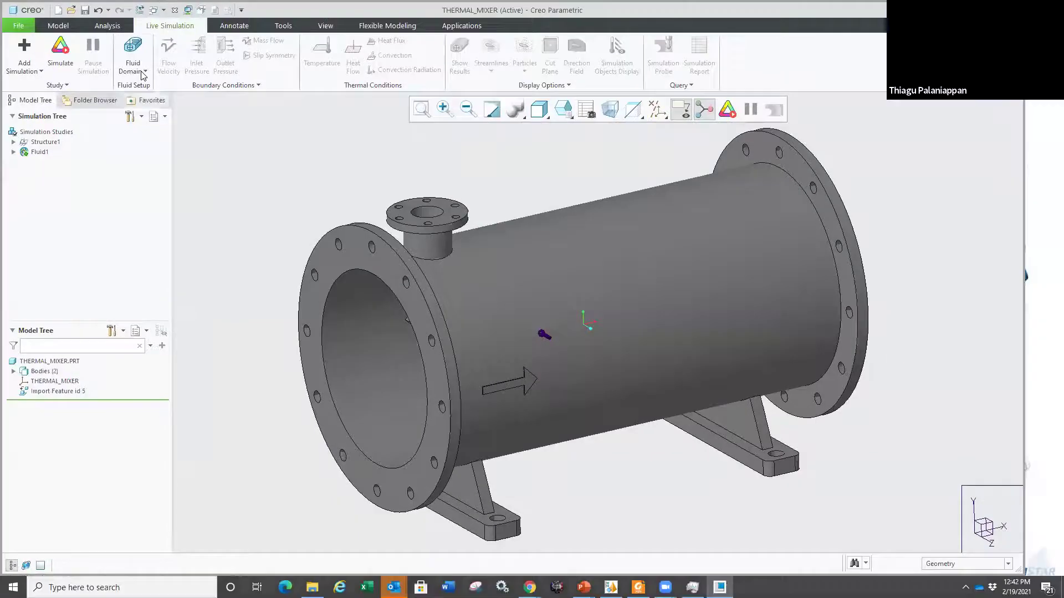
left_click(126, 73)
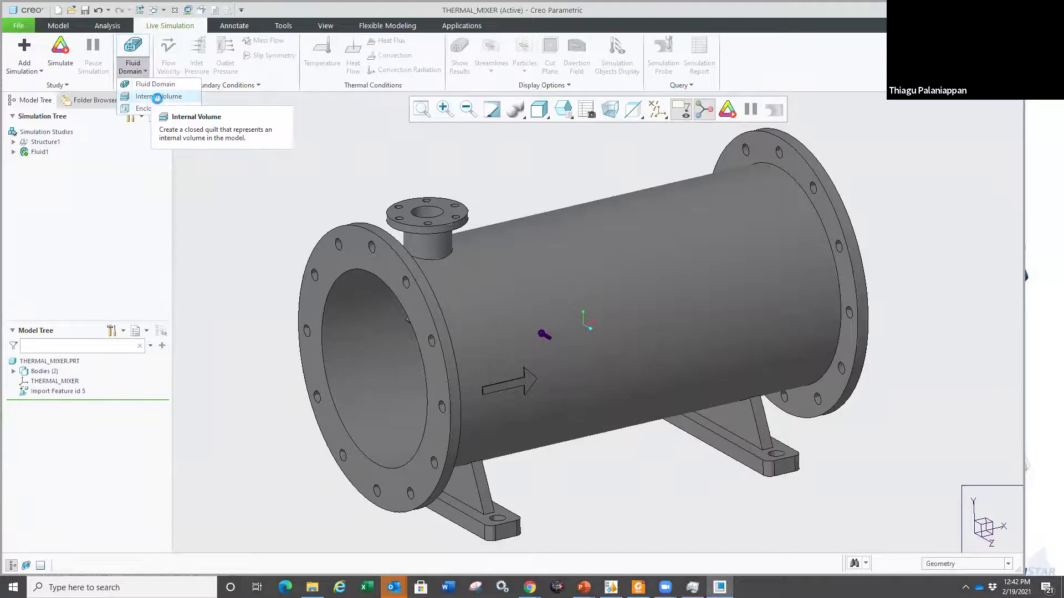
left_click(151, 95)
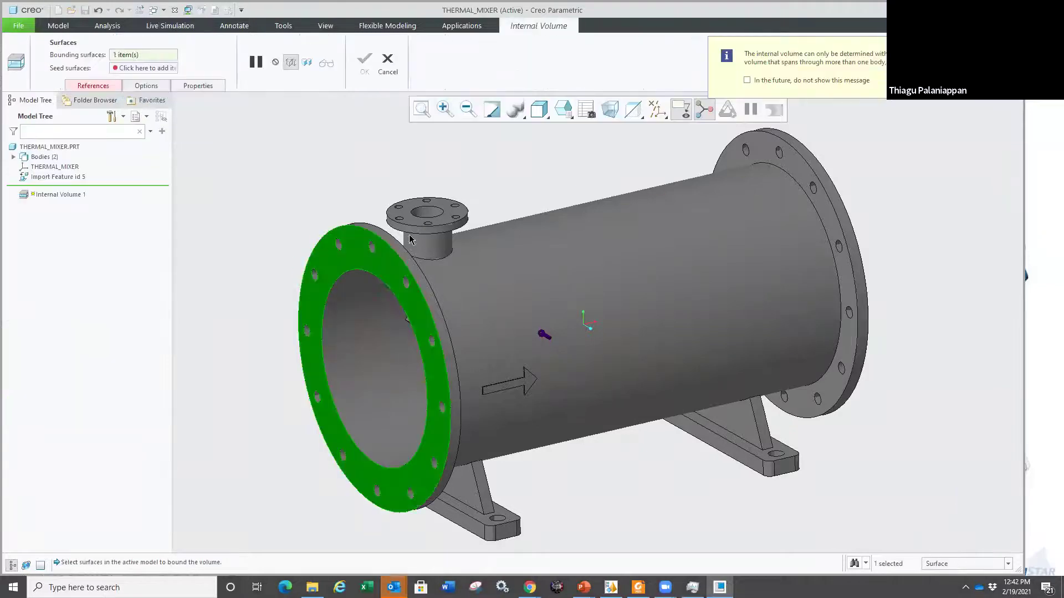
scroll(410, 239, "up", 3)
left_click(388, 219)
scroll(308, 187, "down", 3)
middle_click_drag(494, 244, 610, 238)
scroll(626, 238, "up", 3)
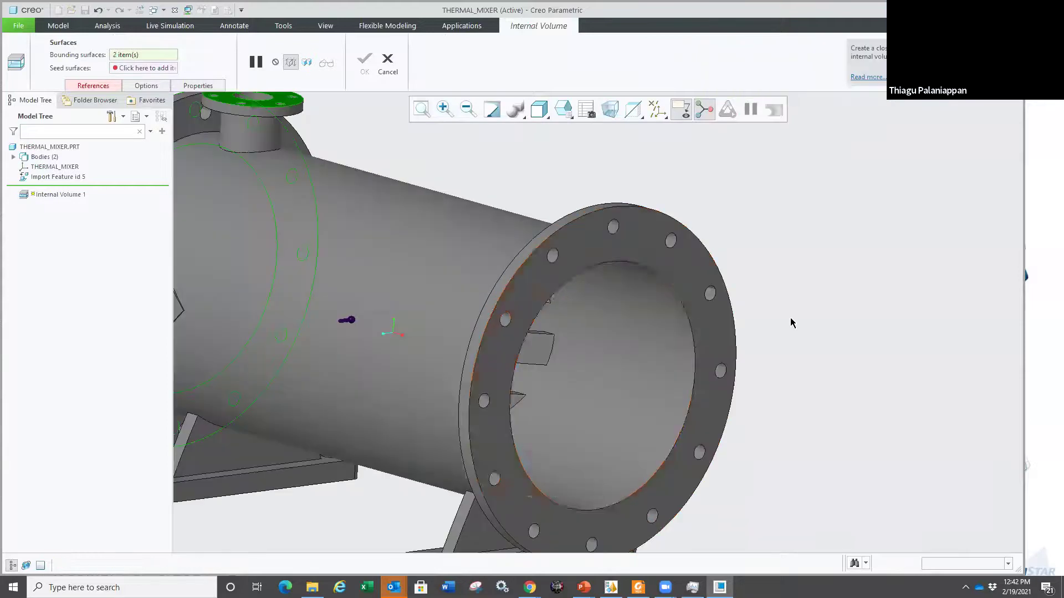
left_click(723, 332)
Step: Complete the mixer's internal volume with a seed surface from inside the pipe
scroll(723, 333, "down", 5)
middle_click_drag(554, 332, 411, 289)
mouse_move(582, 295)
middle_mouse_down()
mouse_move(554, 299)
mouse_move(638, 305)
mouse_move(582, 310)
mouse_move(600, 313)
mouse_move(297, 244)
middle_mouse_up()
middle_click(298, 244)
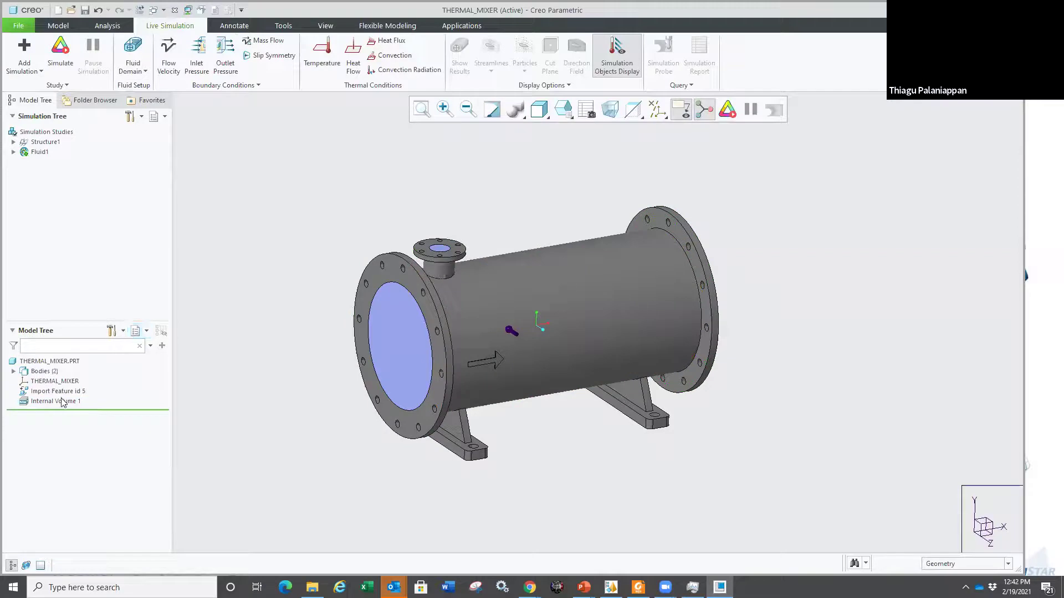
Step: Hide Body 2 to inspect the internal volume on its own, and show the body again
left_click(13, 371)
left_click(48, 392)
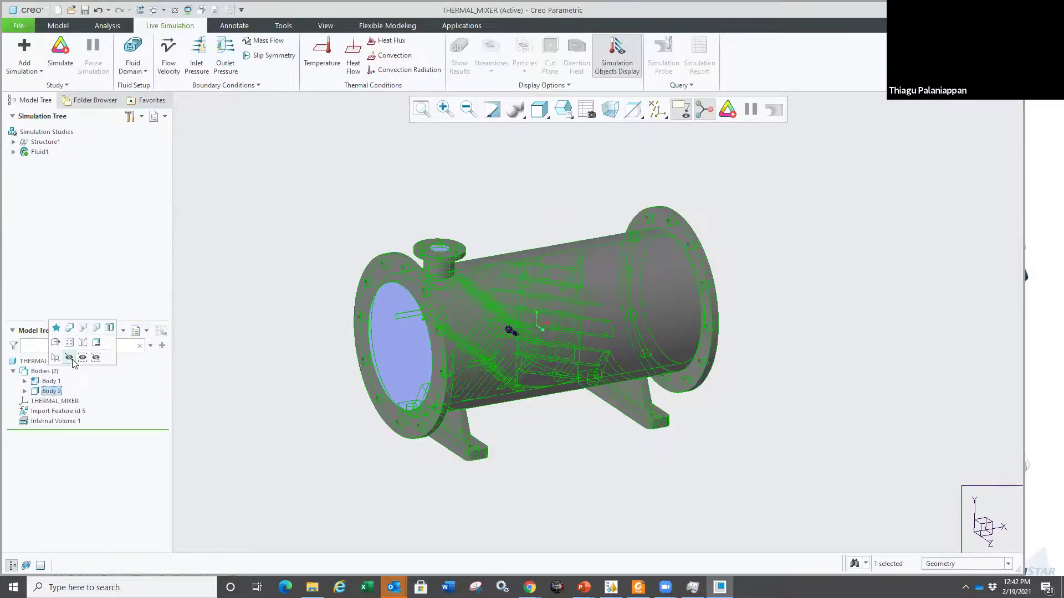
left_click(68, 357)
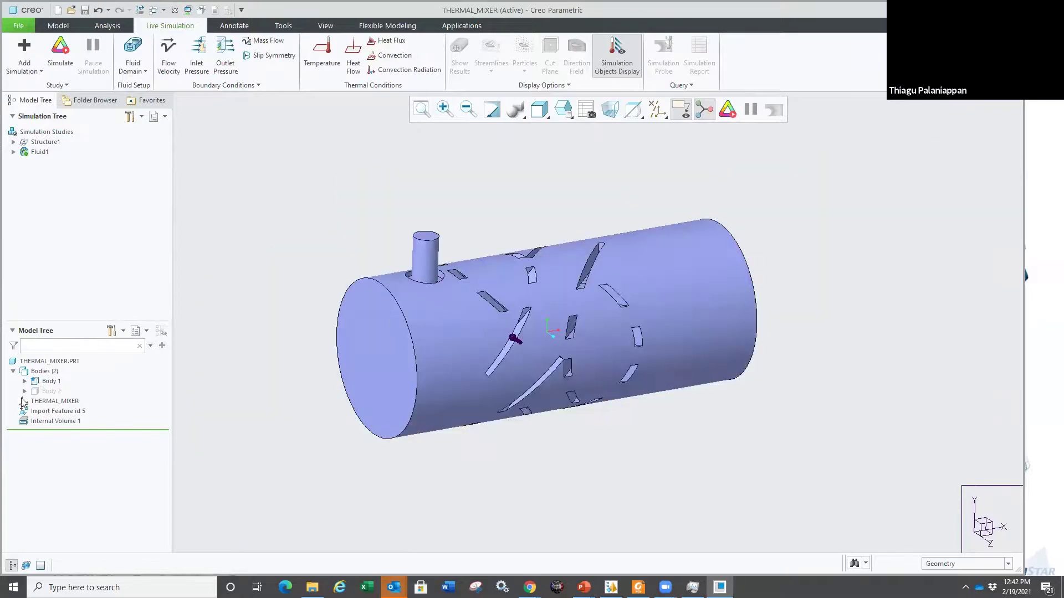
left_click(48, 392)
left_click(69, 357)
scroll(278, 364, "up", 5)
scroll(278, 365, "down", 4)
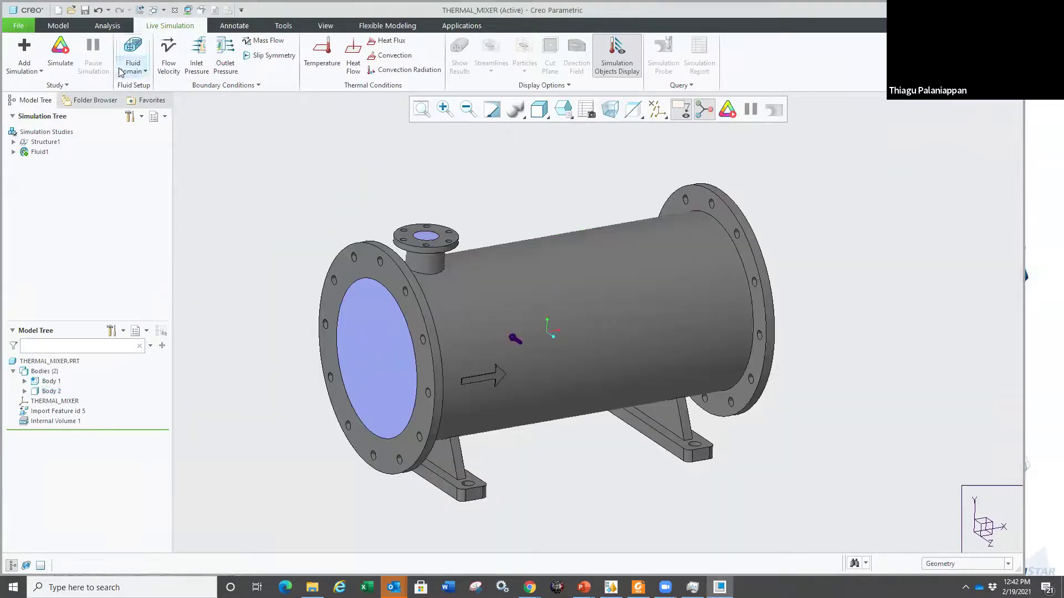
Step: Apply a flow velocity defined by directional components to the large inlet face, directed along X into the mixer
left_click(369, 349)
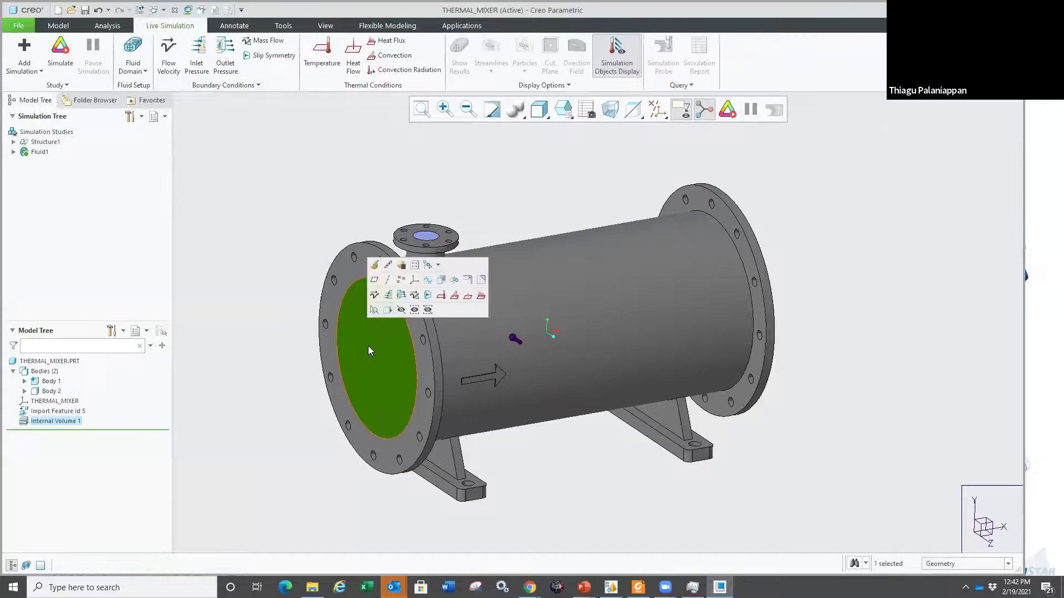
left_click(374, 295)
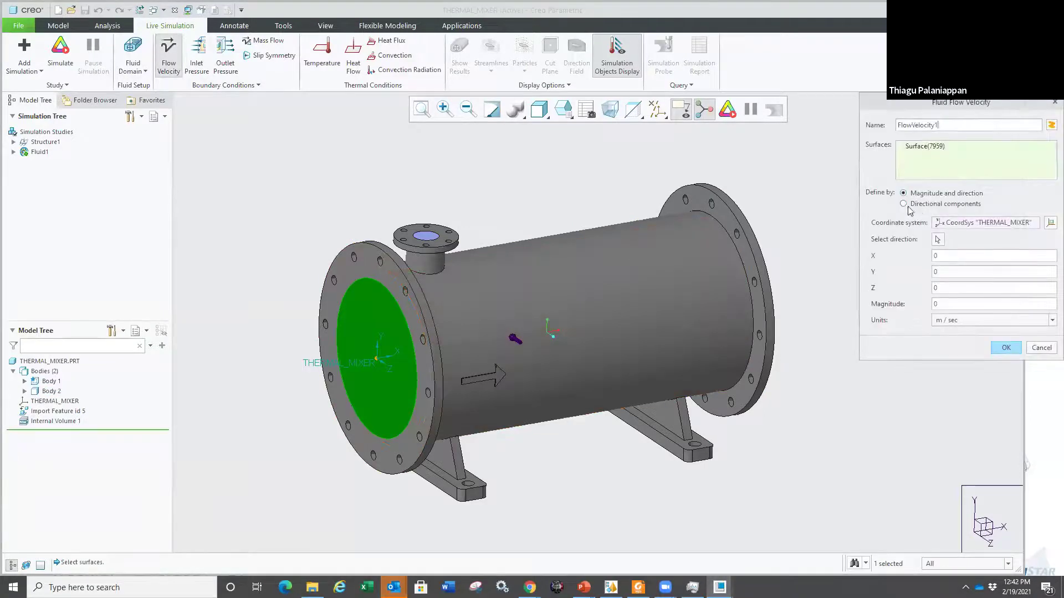
left_click(903, 204)
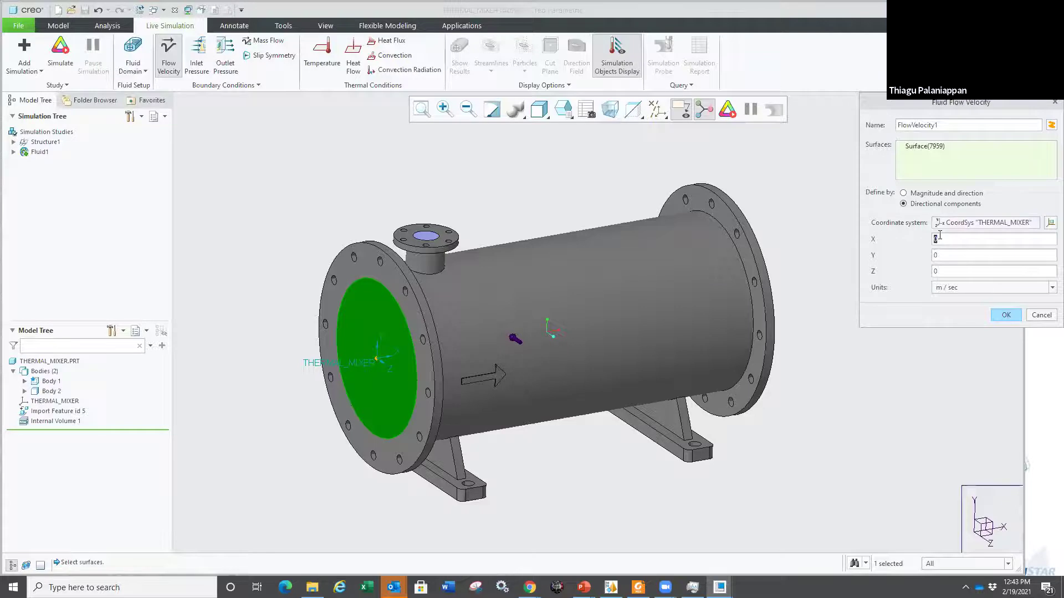
left_click(1007, 315)
Step: Apply a flow velocity to the small side inlet face using directional components, with Y set to -15 m/sec
scroll(432, 217, "down", 3)
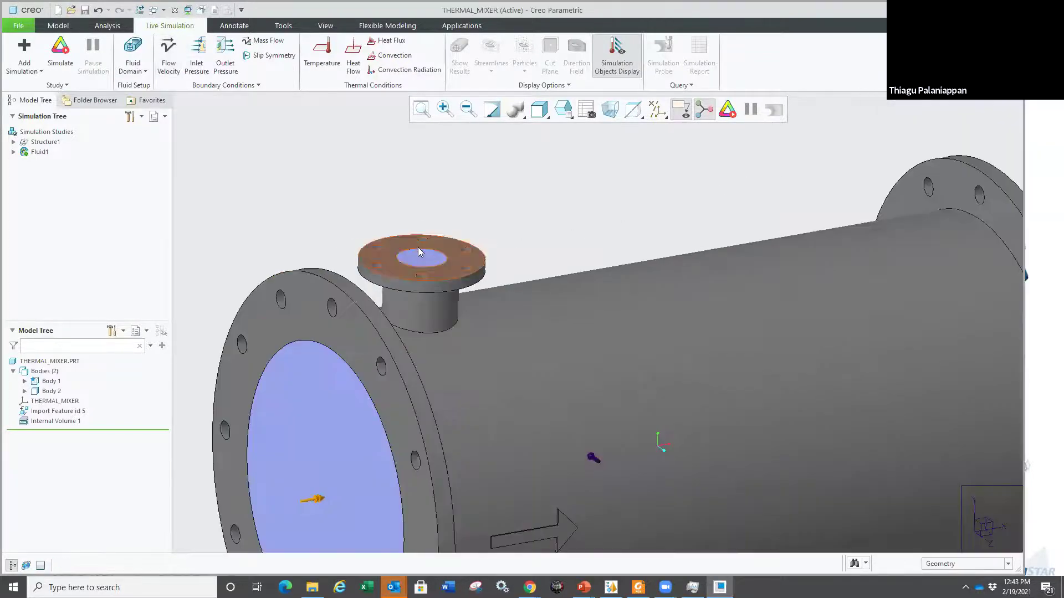
left_click(421, 251)
left_click(428, 201)
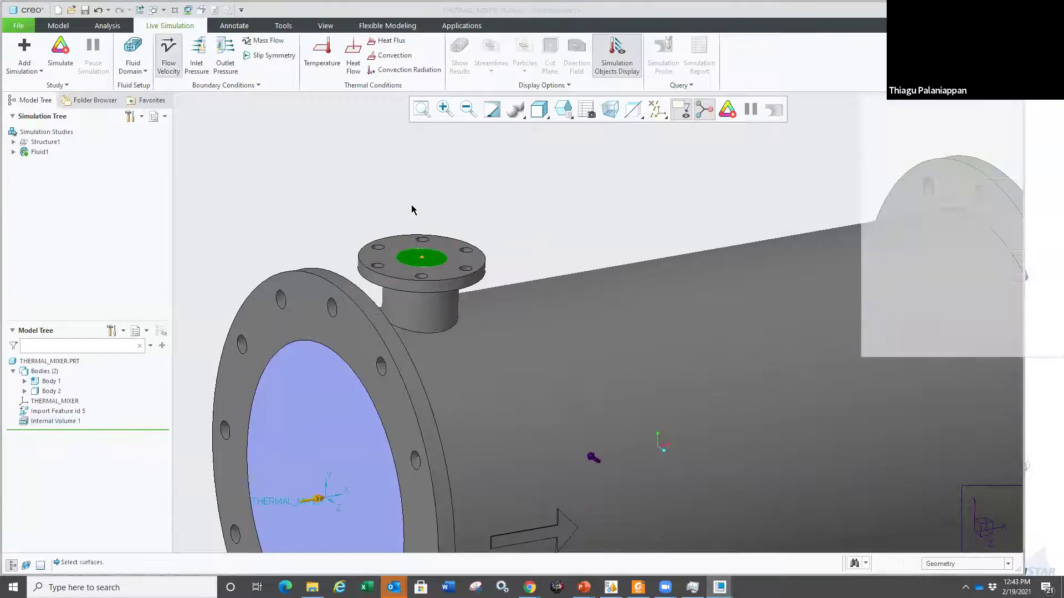
scroll(435, 208, "up", 3)
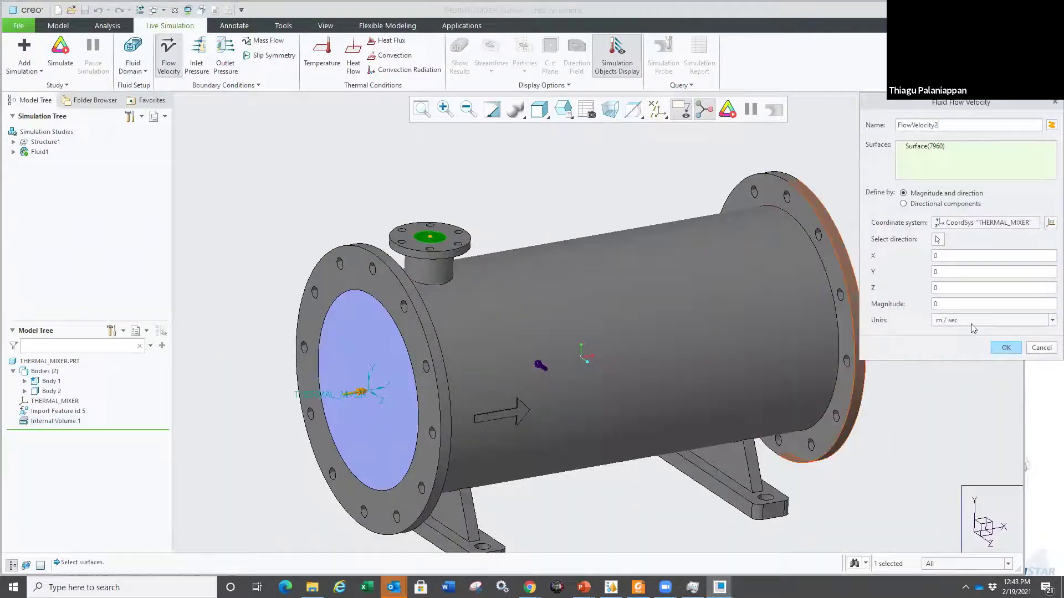
left_click(906, 204)
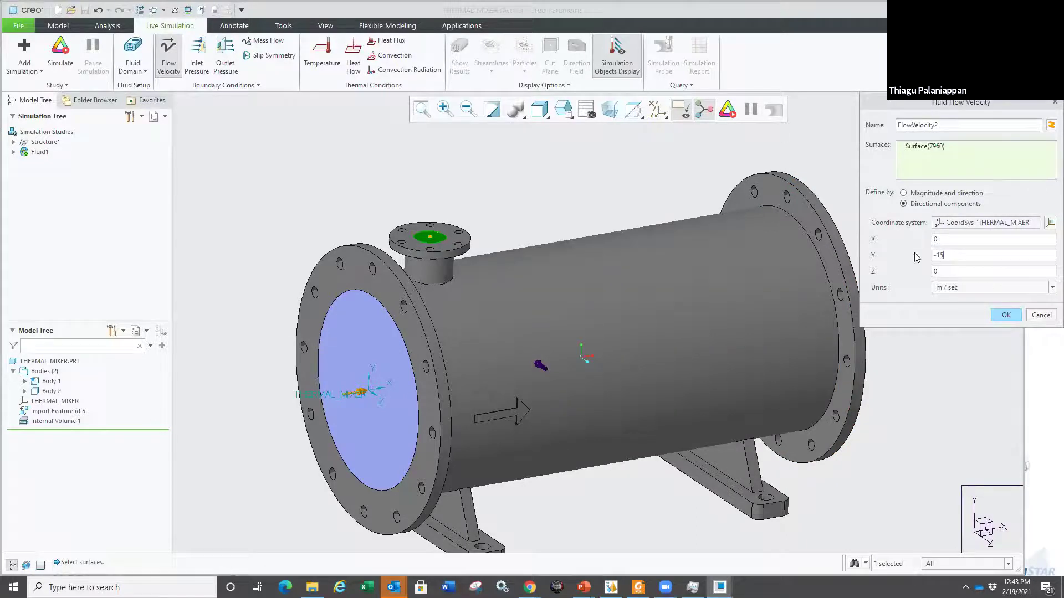
left_click(1005, 315)
Step: Apply an outlet pressure of 0 Pa to the internal volume's face at the far end of the mixer
scroll(544, 235, "up", 2)
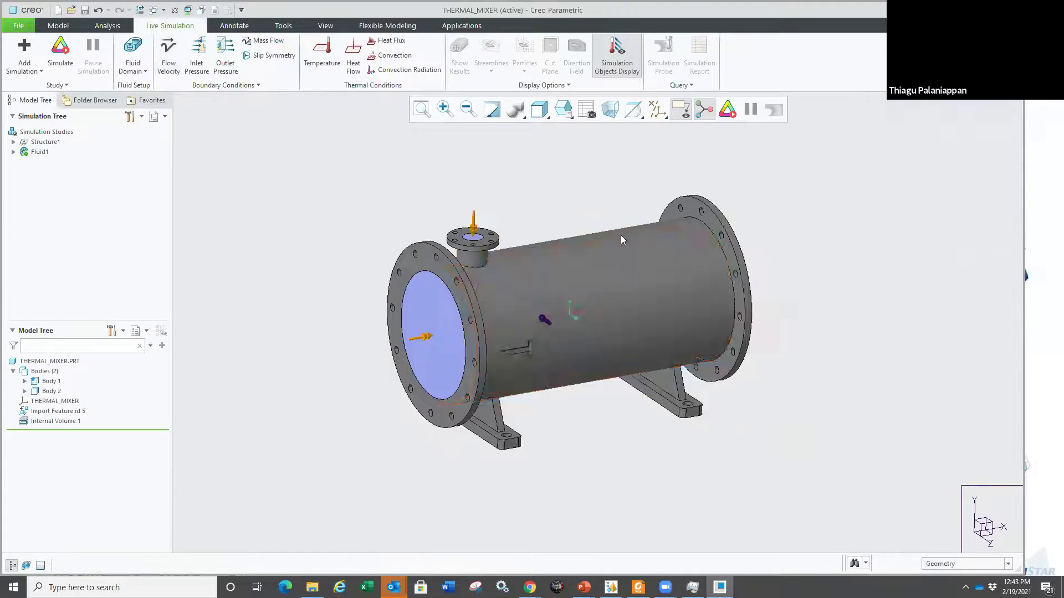
middle_click_drag(637, 219, 565, 311)
scroll(718, 295, "down", 2)
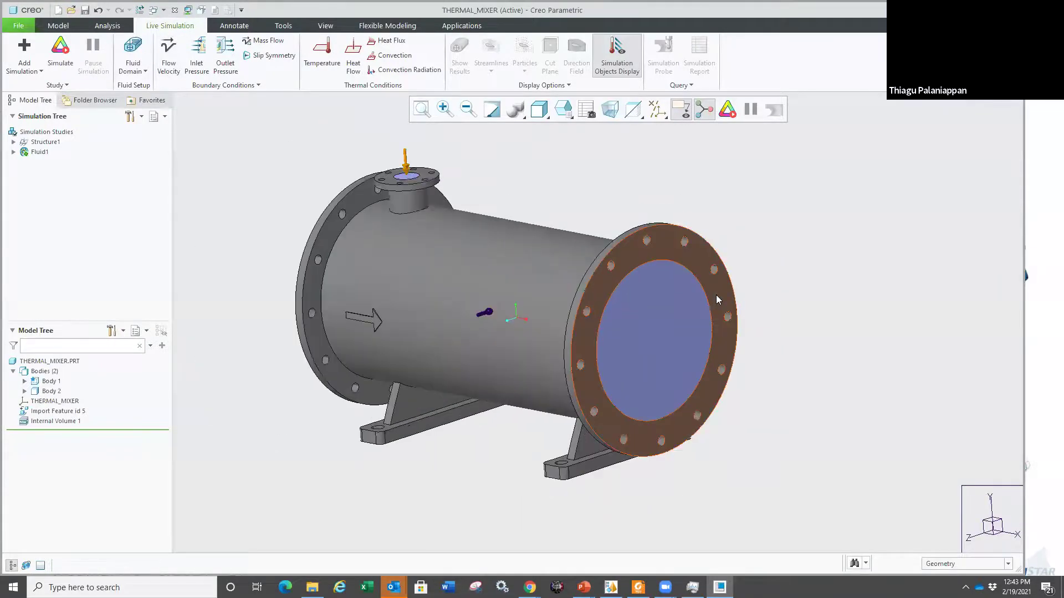
left_click(648, 350)
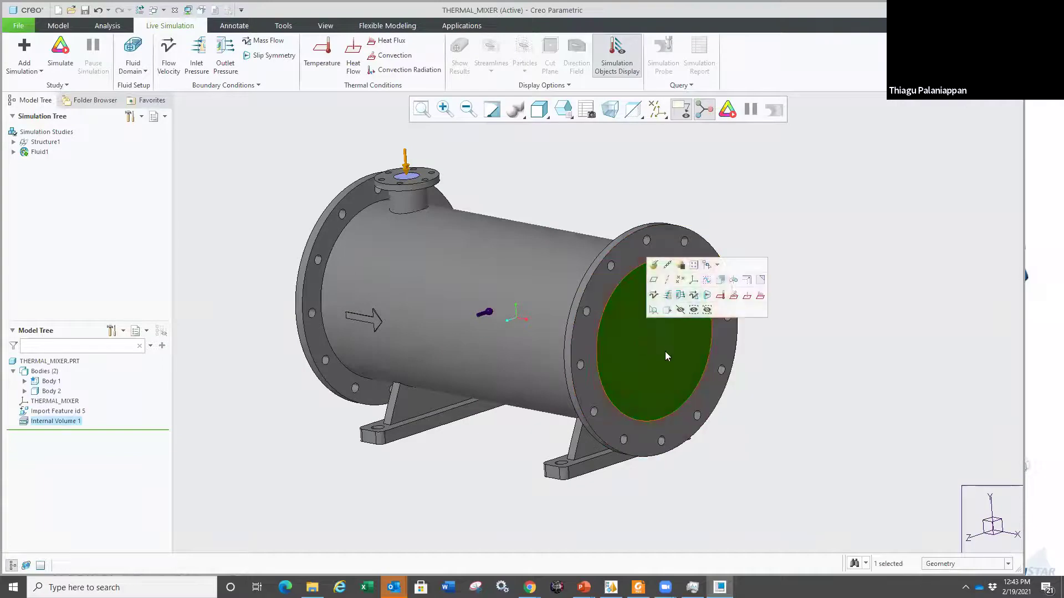
left_click(680, 295)
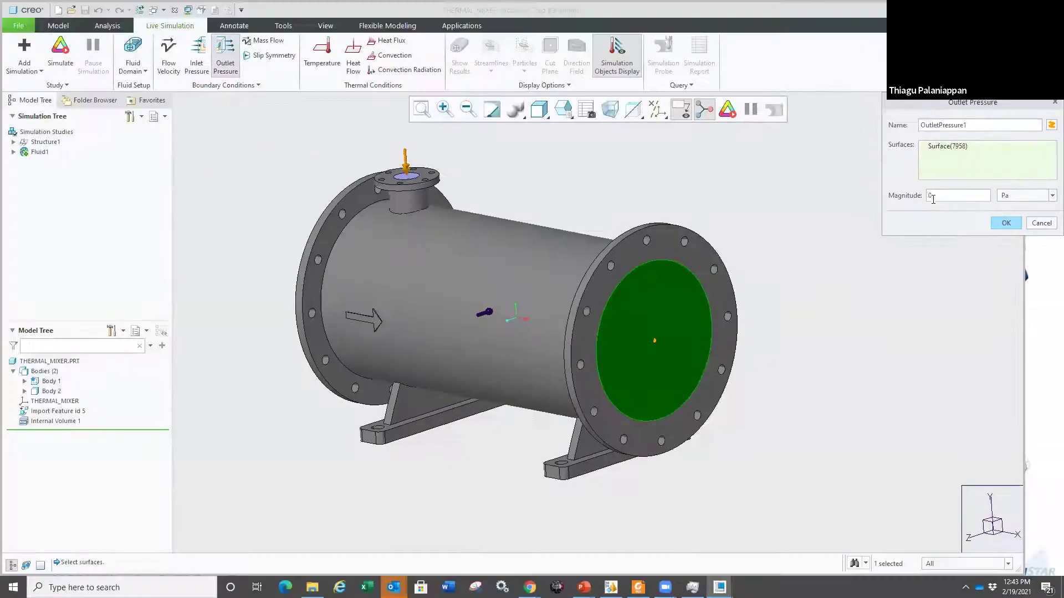
left_click(1003, 223)
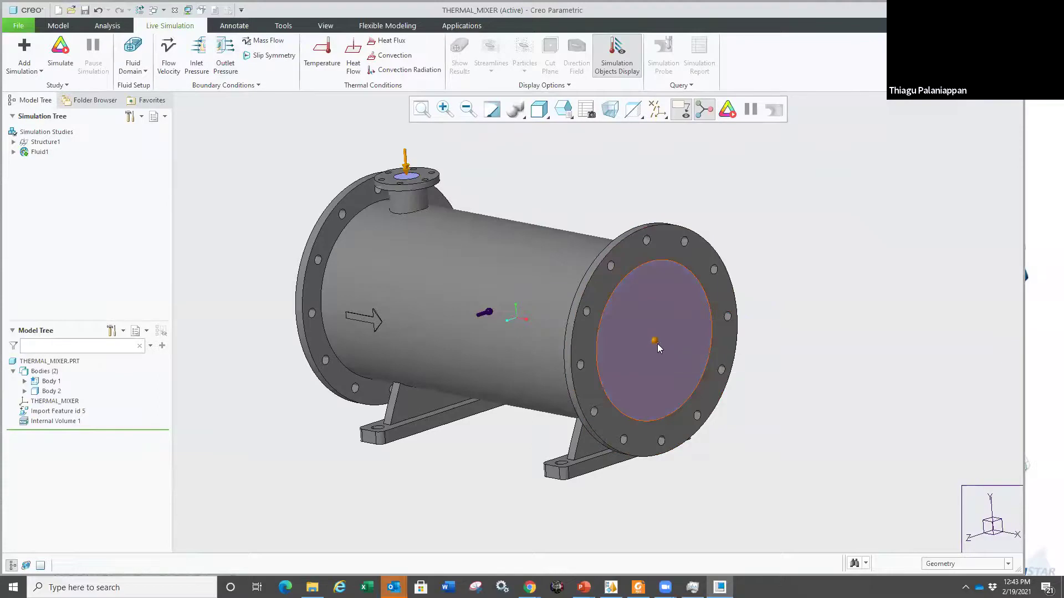
Step: Open the material selection for Fluid1's fluid domain, preview the available fluids, and add water.mtl to the model
middle_click_drag(767, 392, 831, 380)
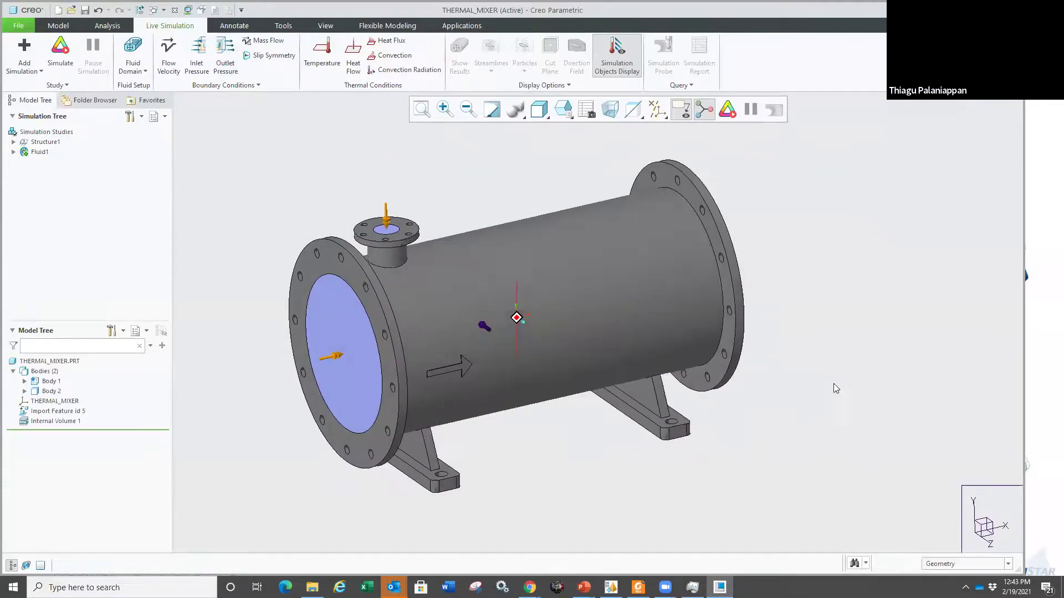
left_click(13, 152)
right_click(63, 161)
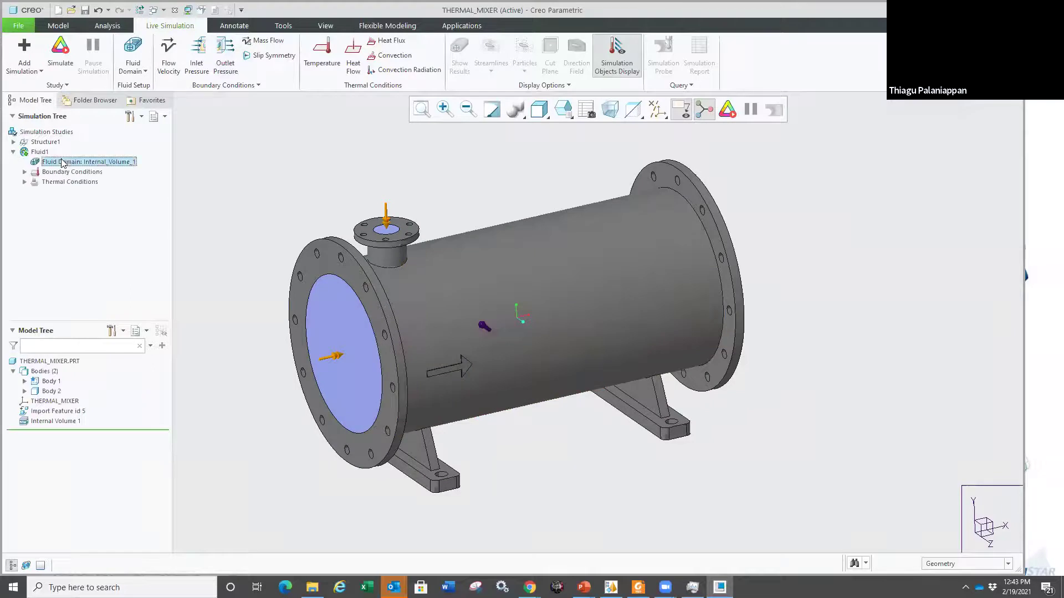
left_click(100, 165)
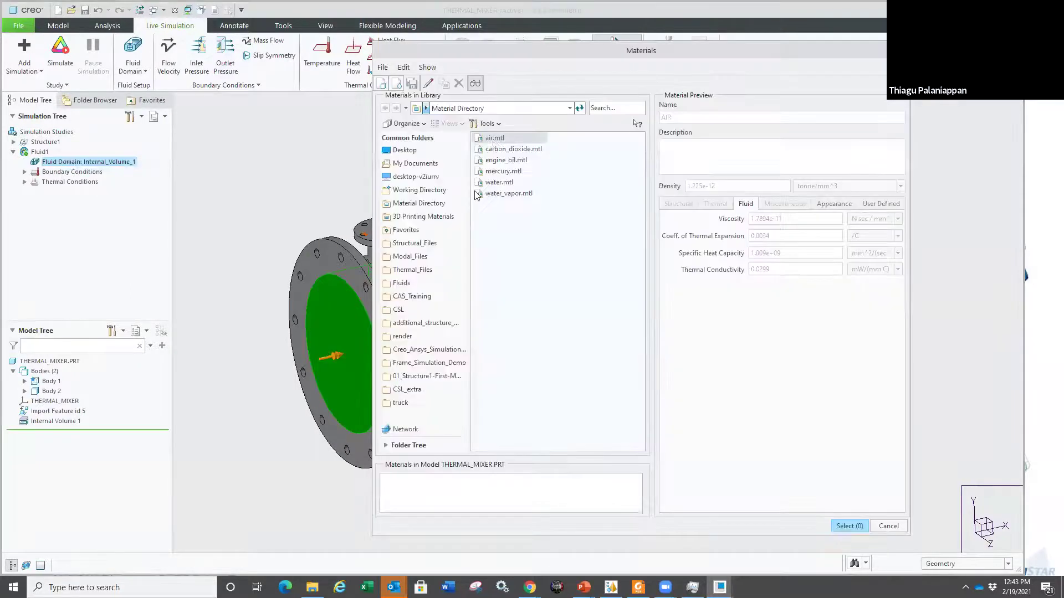
left_click(495, 162)
left_click(498, 172)
left_click(500, 148)
left_click(496, 183)
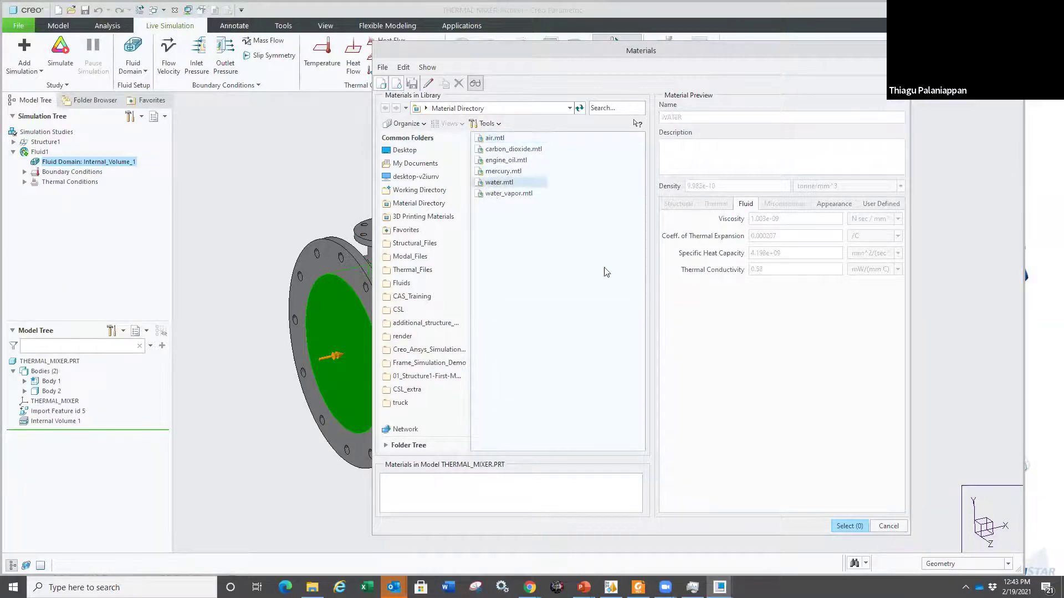
double_click(496, 185)
Step: Review the WATER material's fluid properties and assign the material to the fluid domain
right_click(400, 486)
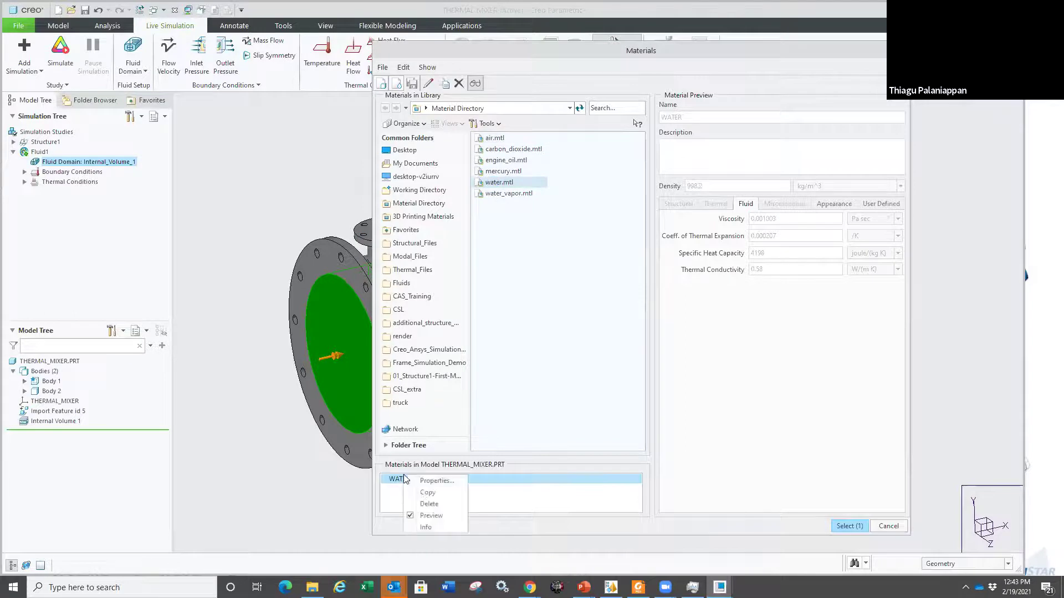
left_click(440, 480)
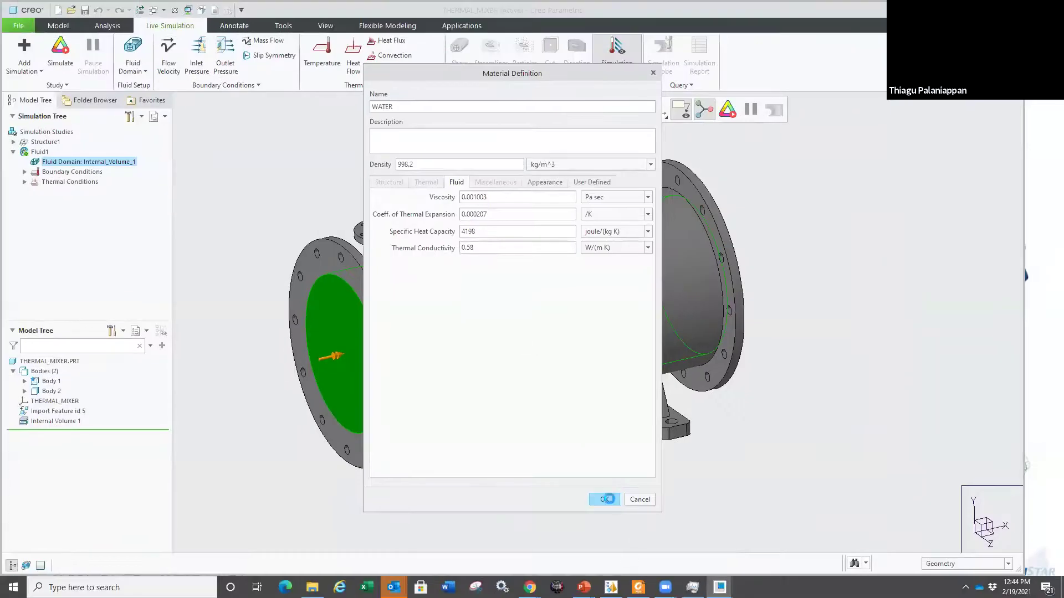
left_click(604, 500)
left_click(848, 525)
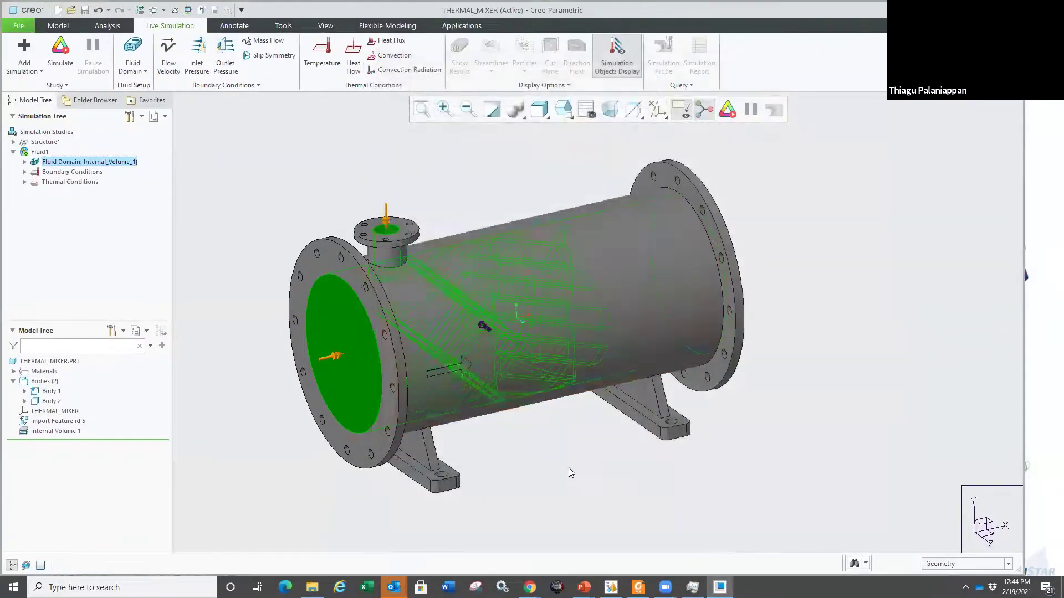
left_click(568, 469)
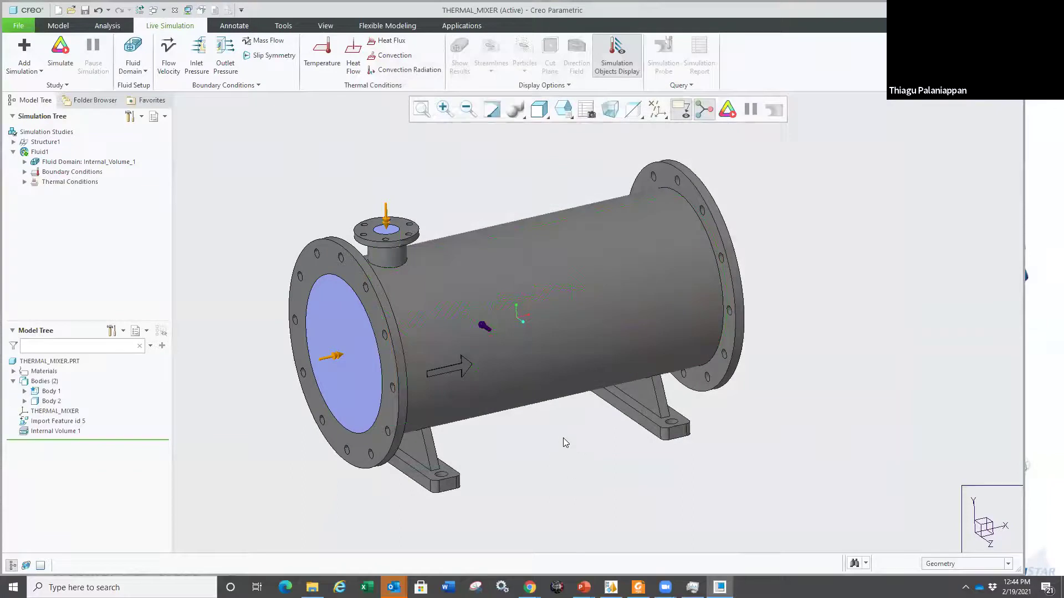
Step: Apply a prescribed temperature in degrees Celsius to the fluid face at the mixer's large inlet
mouse_move(565, 437)
middle_mouse_down()
mouse_move(487, 434)
mouse_move(563, 442)
mouse_move(554, 446)
middle_mouse_up()
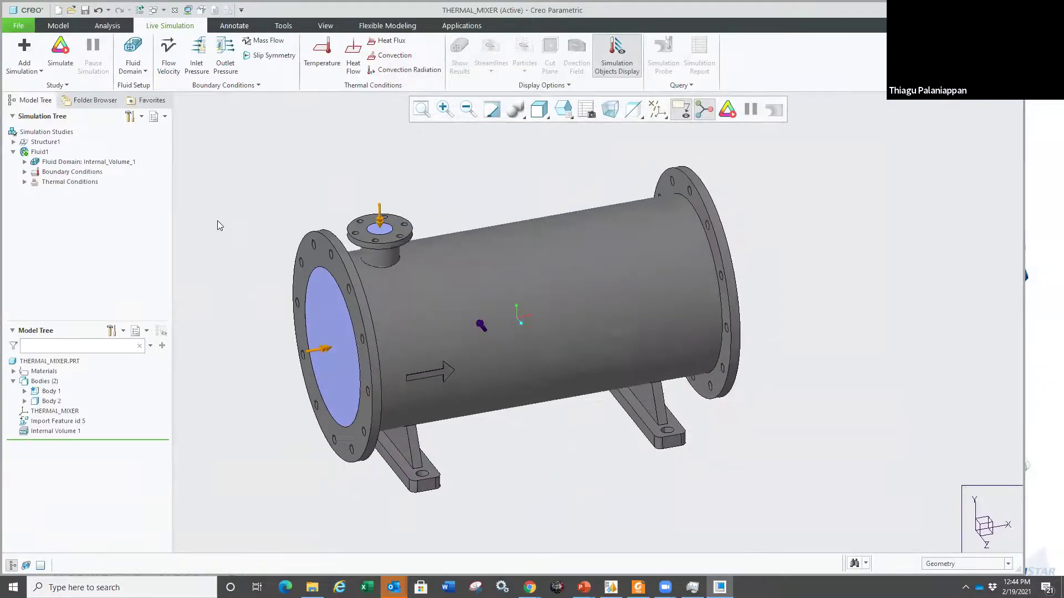
left_click(321, 53)
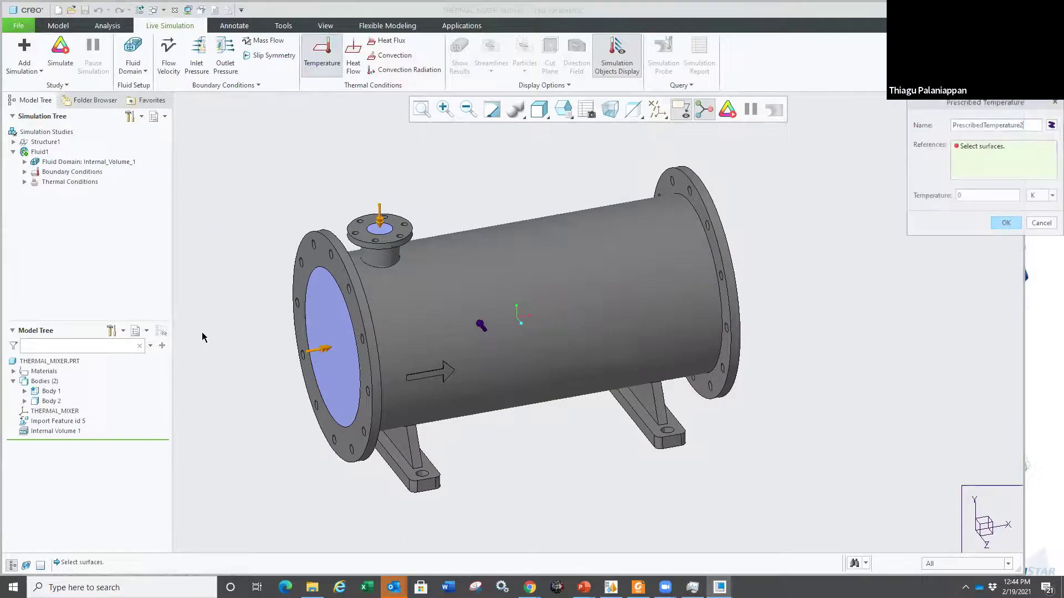
left_click(320, 323)
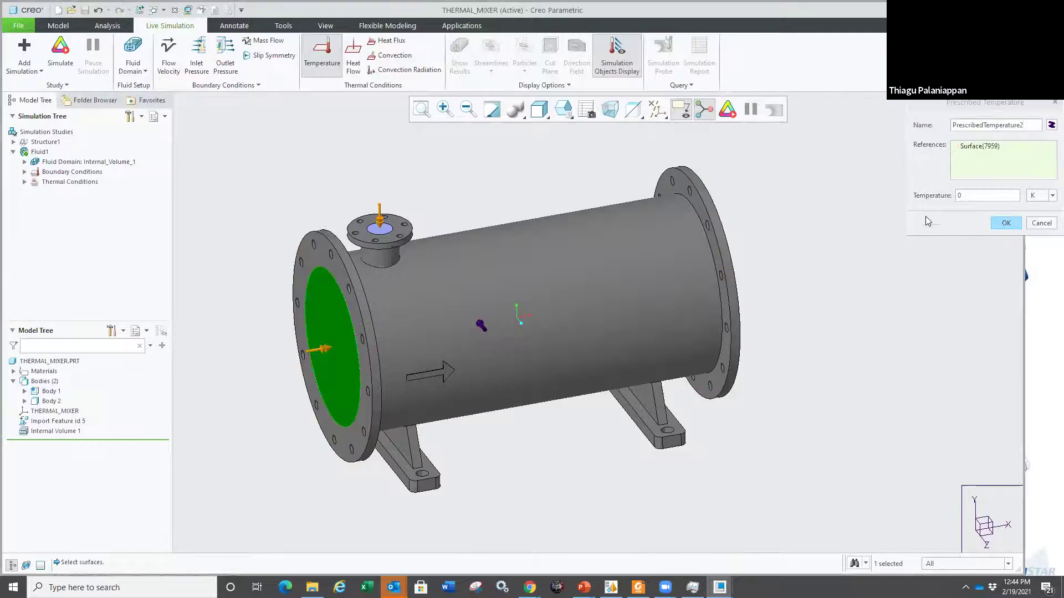
left_click(1051, 195)
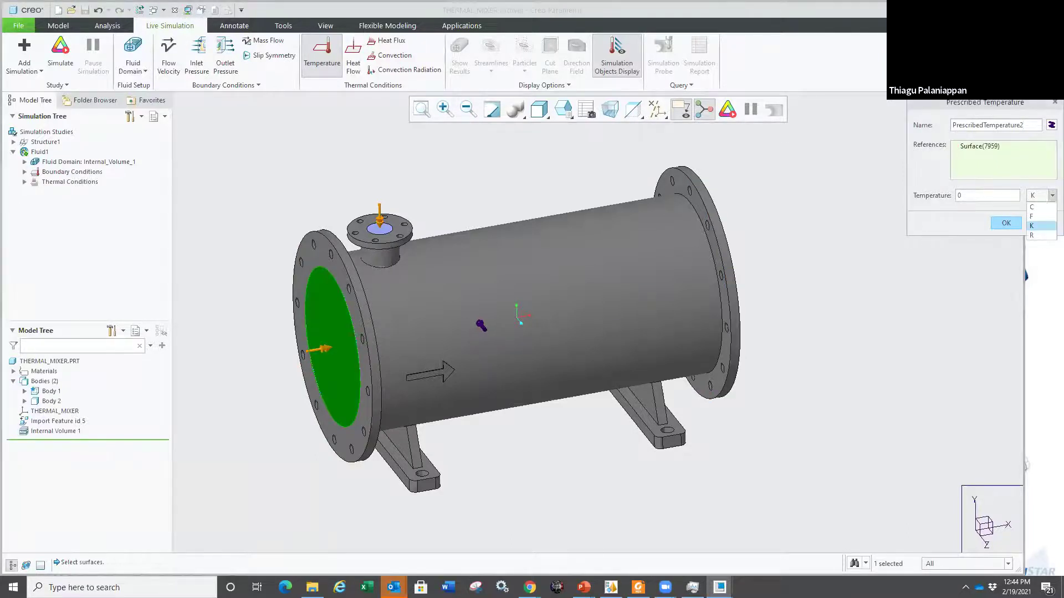
left_click(1033, 208)
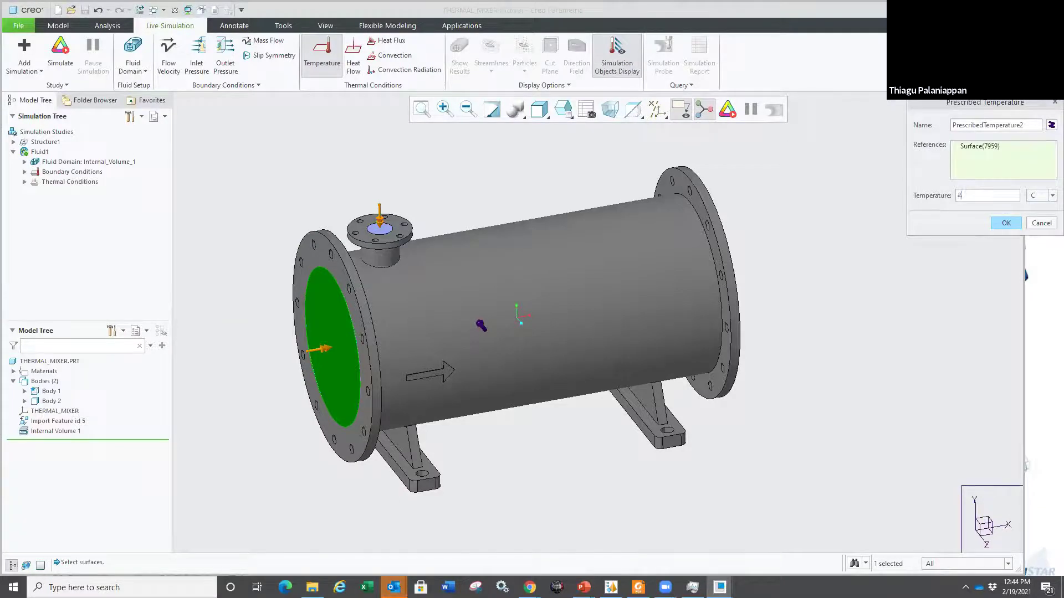
left_click(1007, 223)
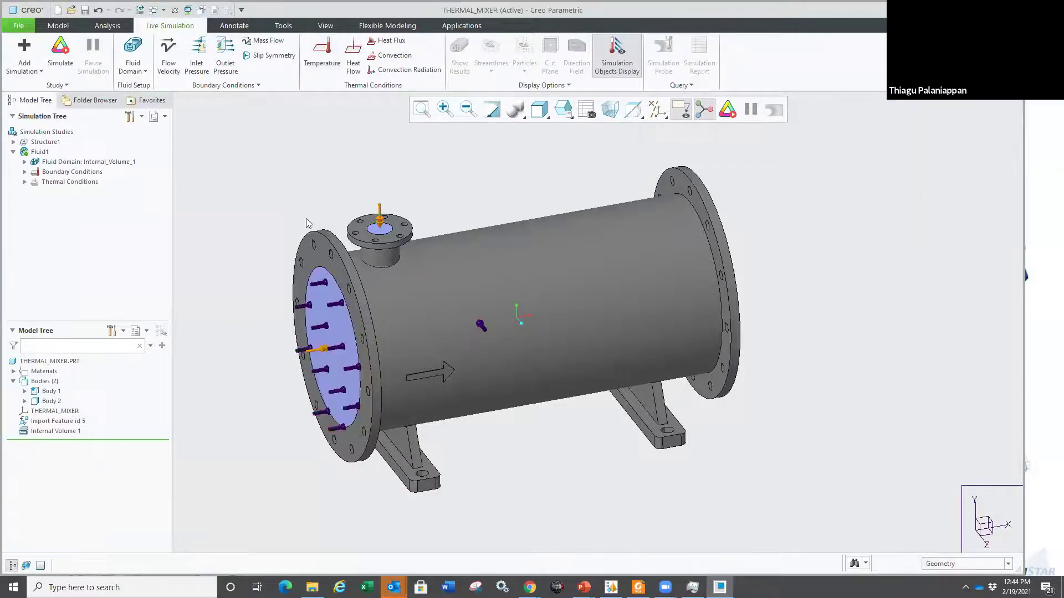
Step: Apply a prescribed temperature of 120 °C to the fluid face of the small side inlet
scroll(382, 216, "up", 3)
left_click(392, 255)
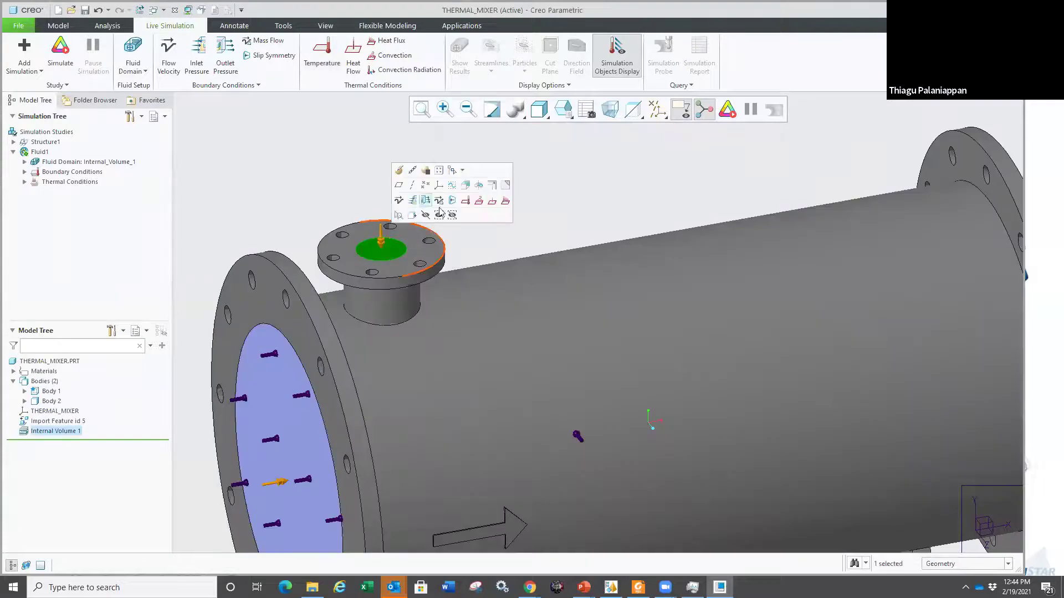
left_click(479, 205)
scroll(508, 191, "down", 3)
left_click(1039, 198)
left_click(1040, 214)
double_click(978, 195)
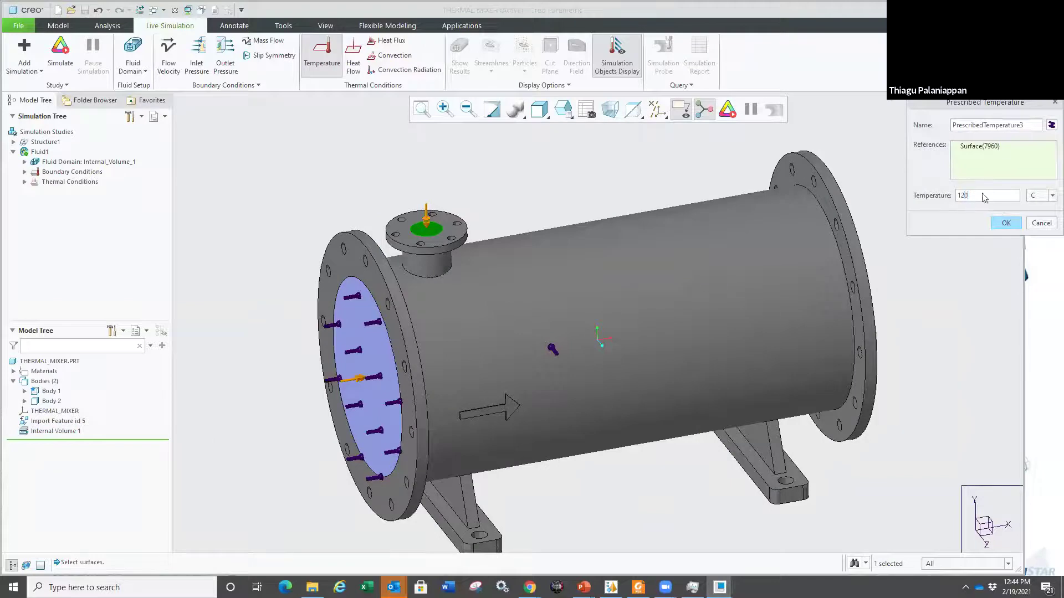
type("120")
left_click(1004, 223)
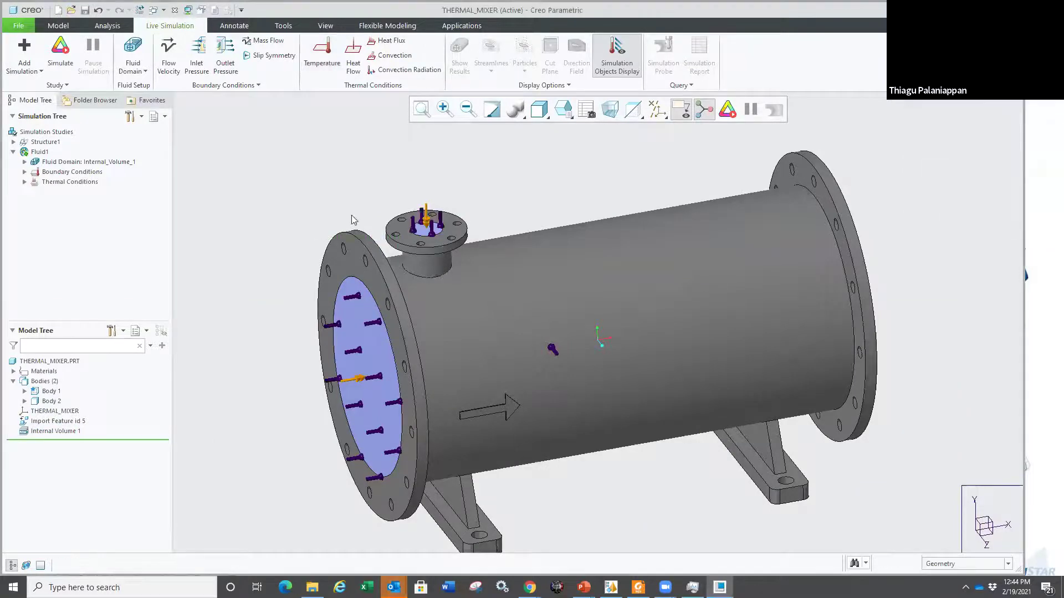
Step: Run the live simulation of the fluid study and view the list of available result quantities
scroll(561, 161, "down", 3)
left_click(728, 109)
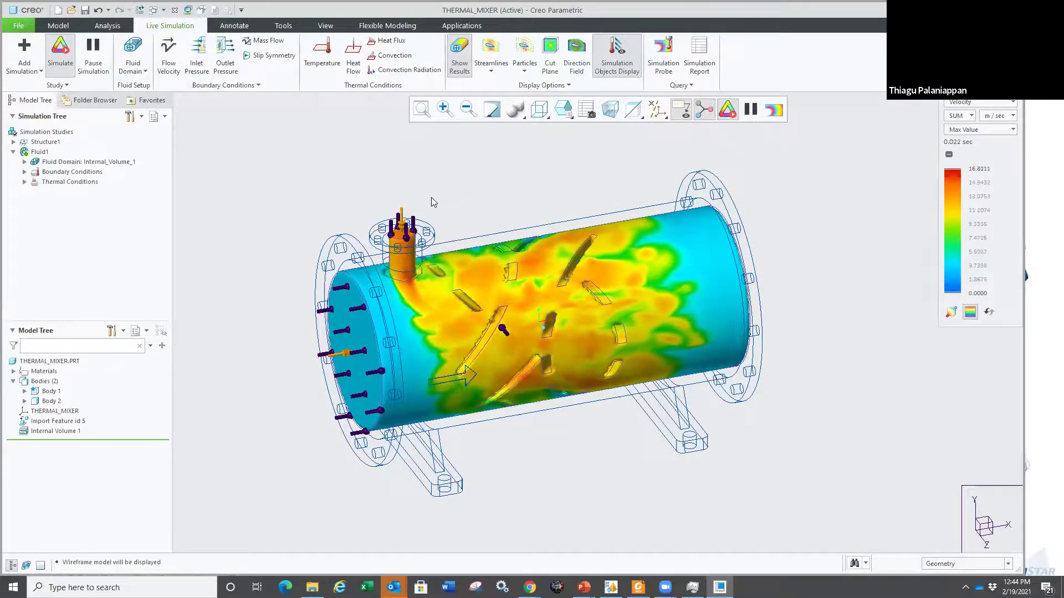
scroll(438, 196, "down", 2)
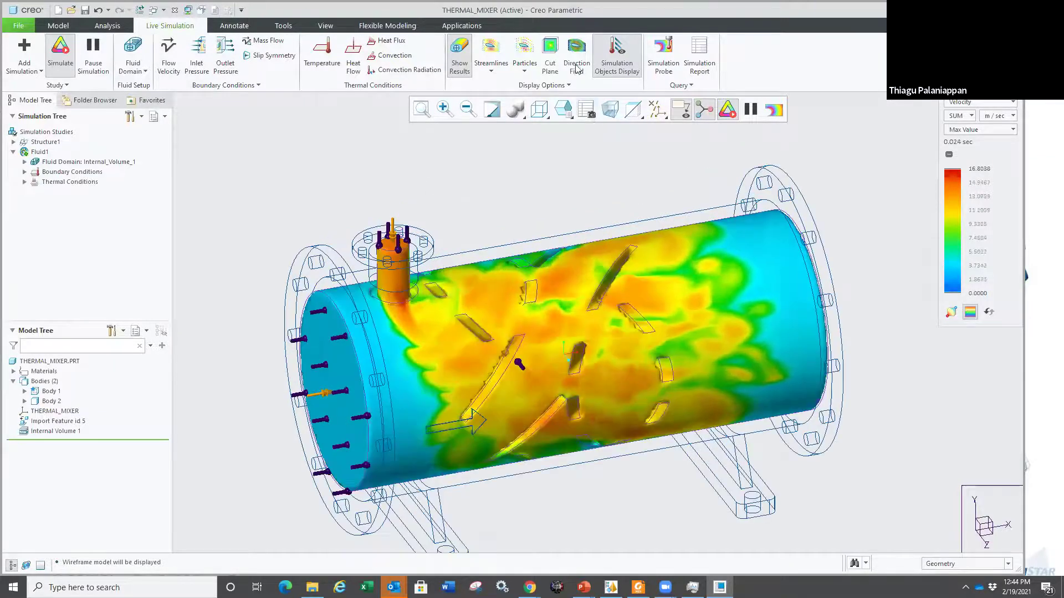
left_click(979, 102)
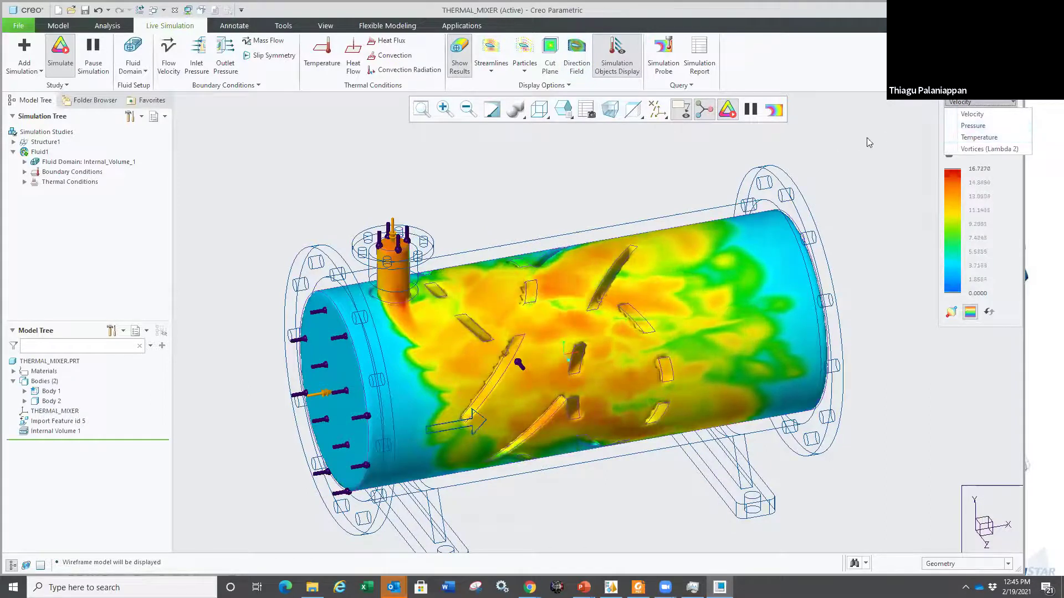
Step: View the velocity results on a cut plane, as a direction field, and with particles
left_click(550, 53)
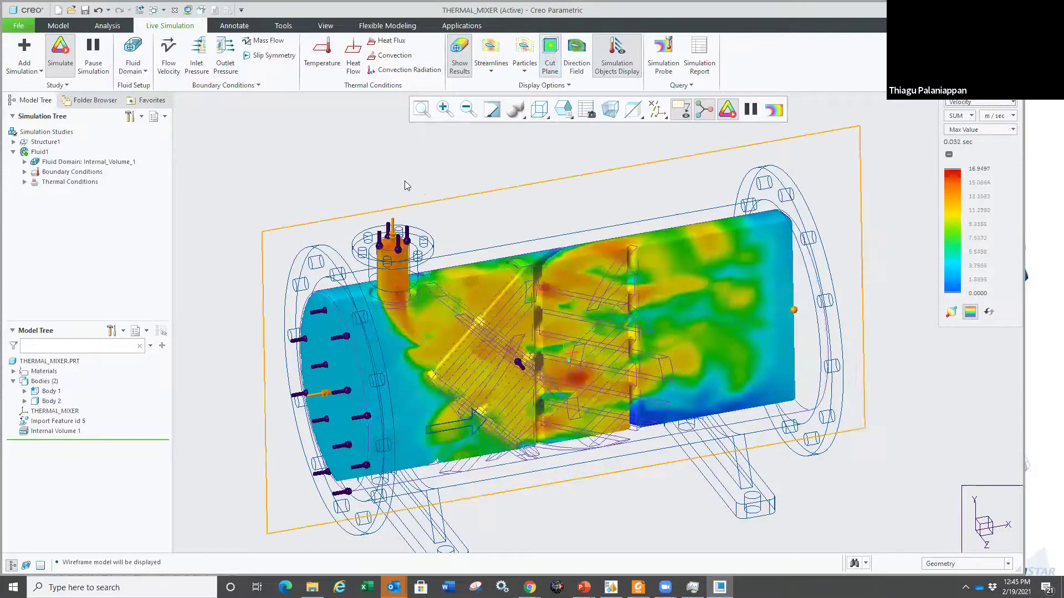
left_click(576, 52)
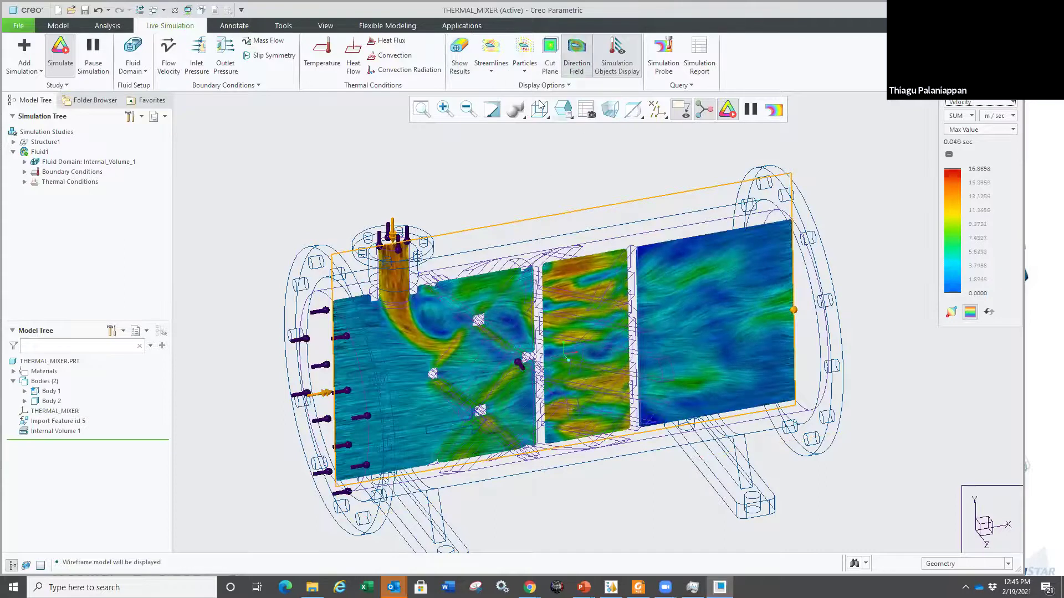
left_click(526, 54)
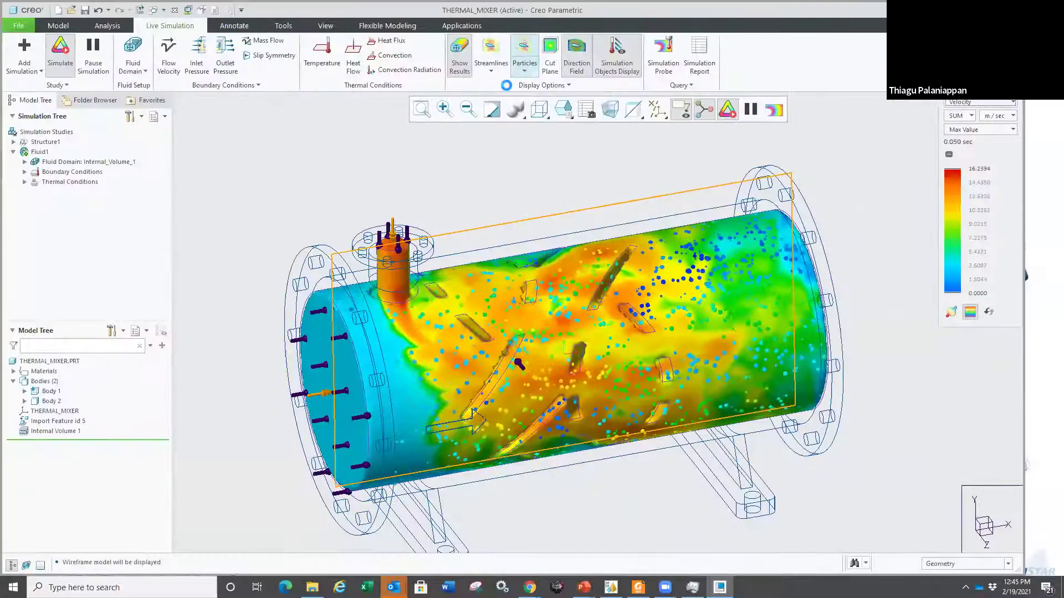
Step: Switch the displayed result to Temperature and show its distribution on a cut plane through the mixer
left_click(962, 105)
key("Up")
key("Up")
key("Return")
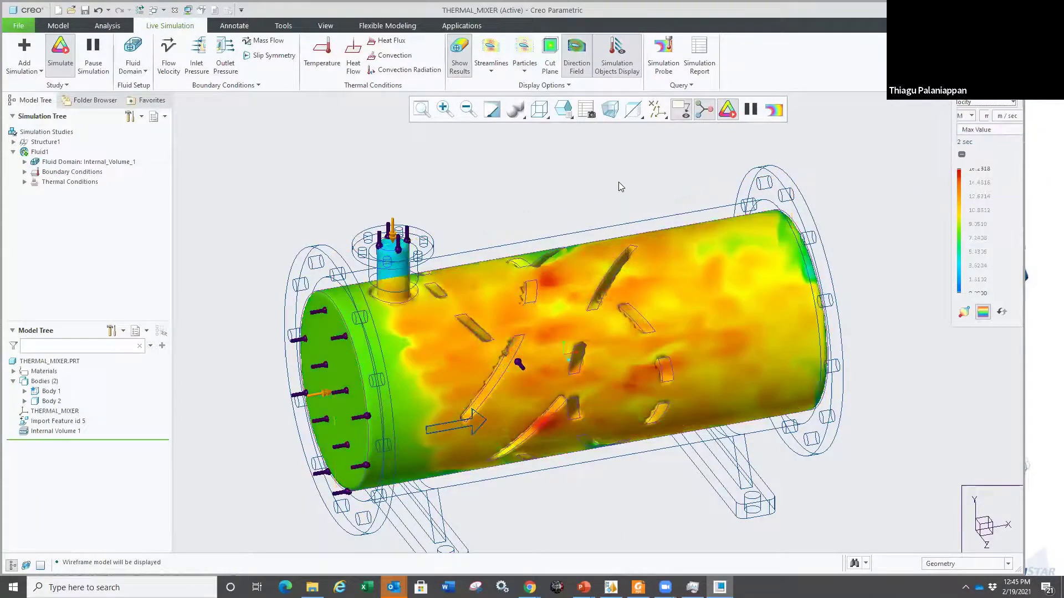
key("Down")
key("Down")
middle_click_drag(576, 174, 544, 188)
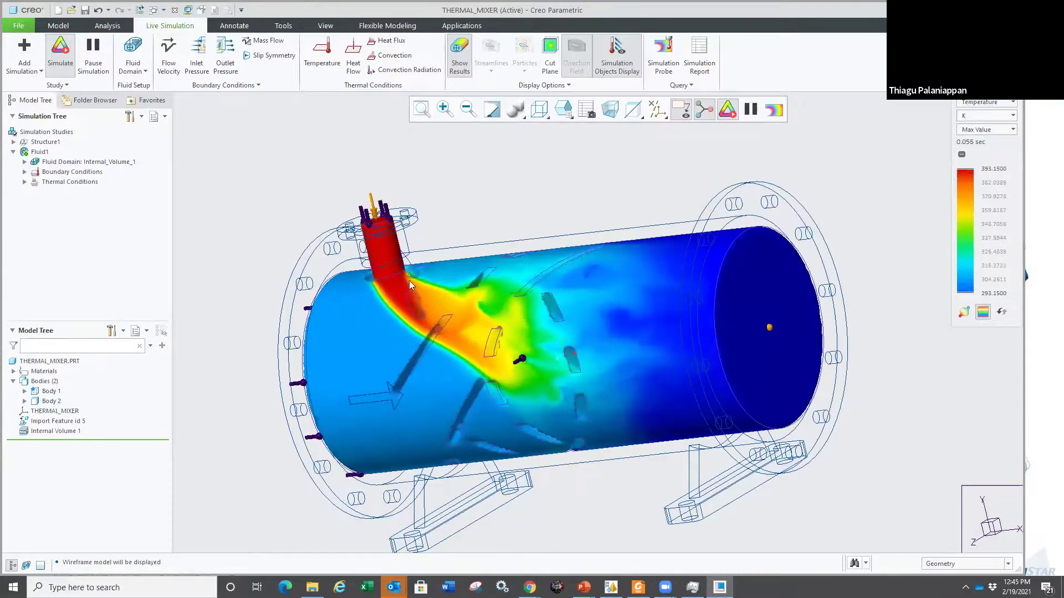
left_click(550, 52)
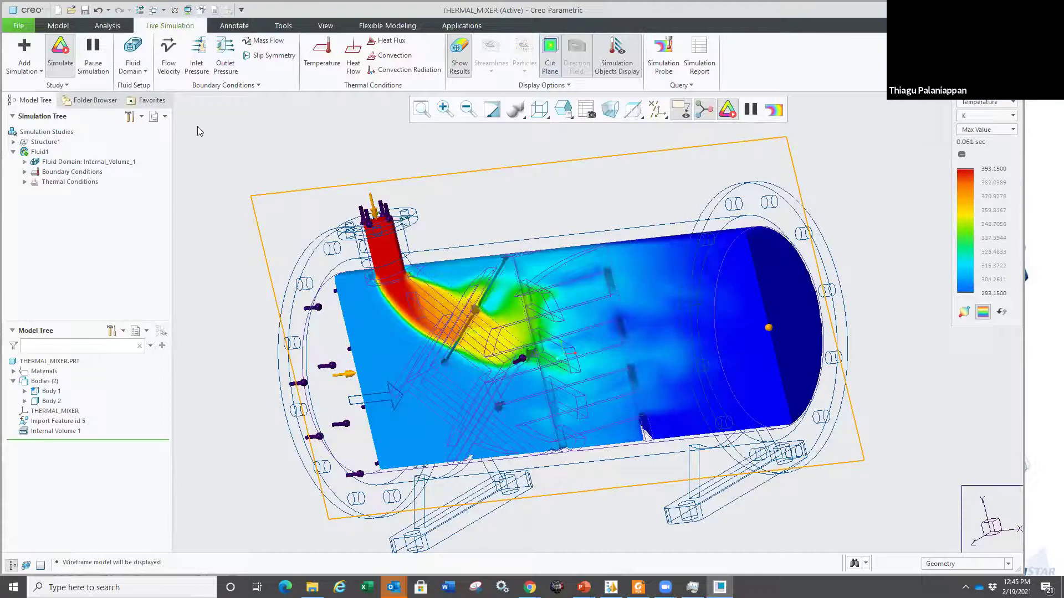
left_click(51, 86)
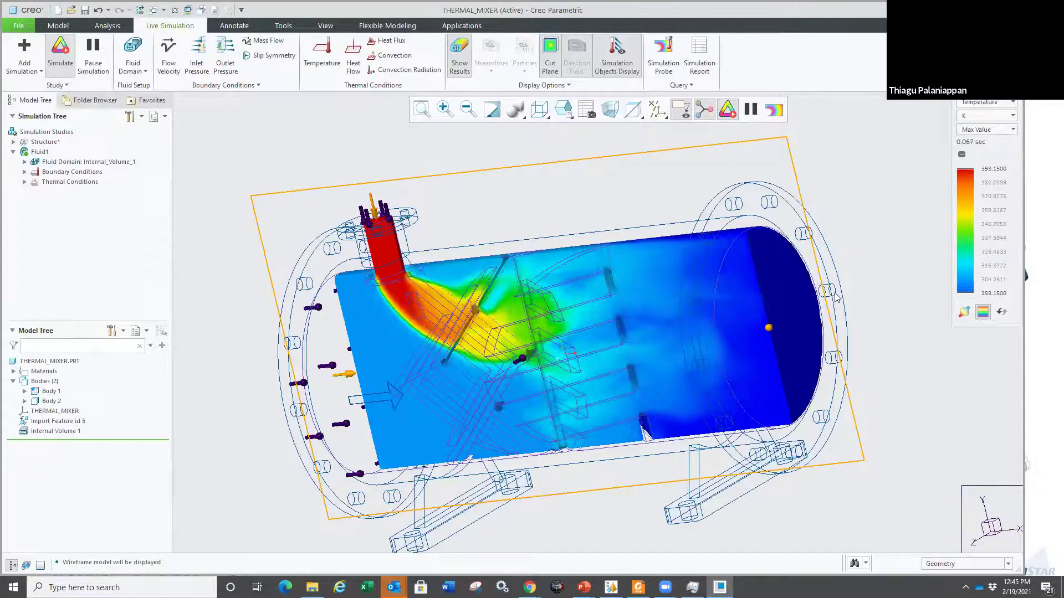
Step: Probe the temperature at a point on the outlet face, examine its graph over time, and close the probe
scroll(310, 205, "up", 2)
left_click(663, 54)
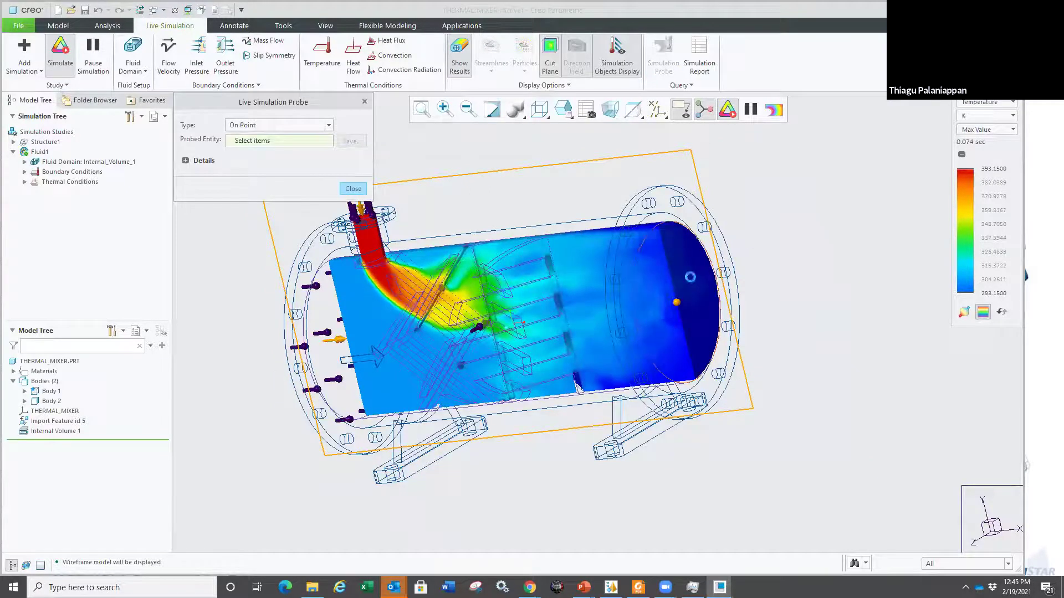
left_click(687, 273)
left_click(778, 236)
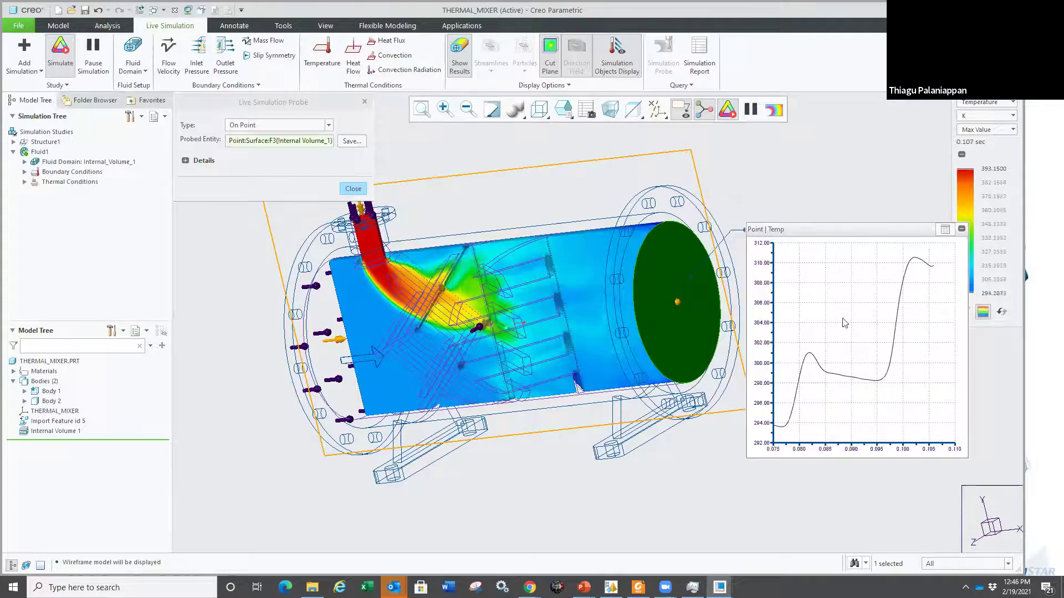
left_click(961, 229)
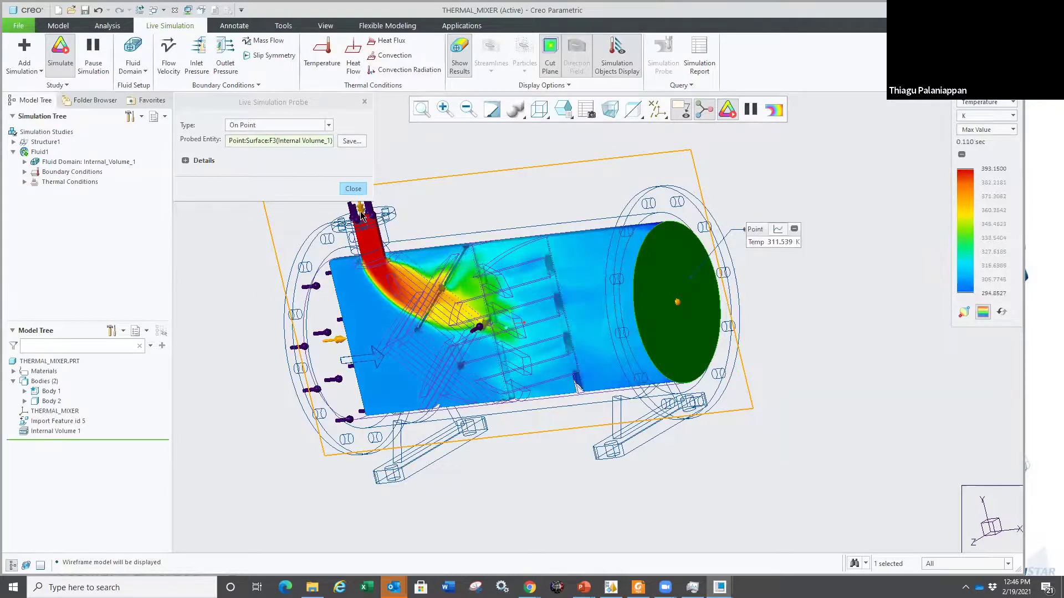
left_click(349, 189)
Step: Stop the live simulation and clear the thermal mixer from the session by closing it and erasing objects not displayed
mouse_move(342, 205)
middle_mouse_down()
mouse_move(340, 193)
mouse_move(400, 198)
mouse_move(388, 205)
middle_mouse_up()
left_click(60, 50)
scroll(354, 217, "up", 5)
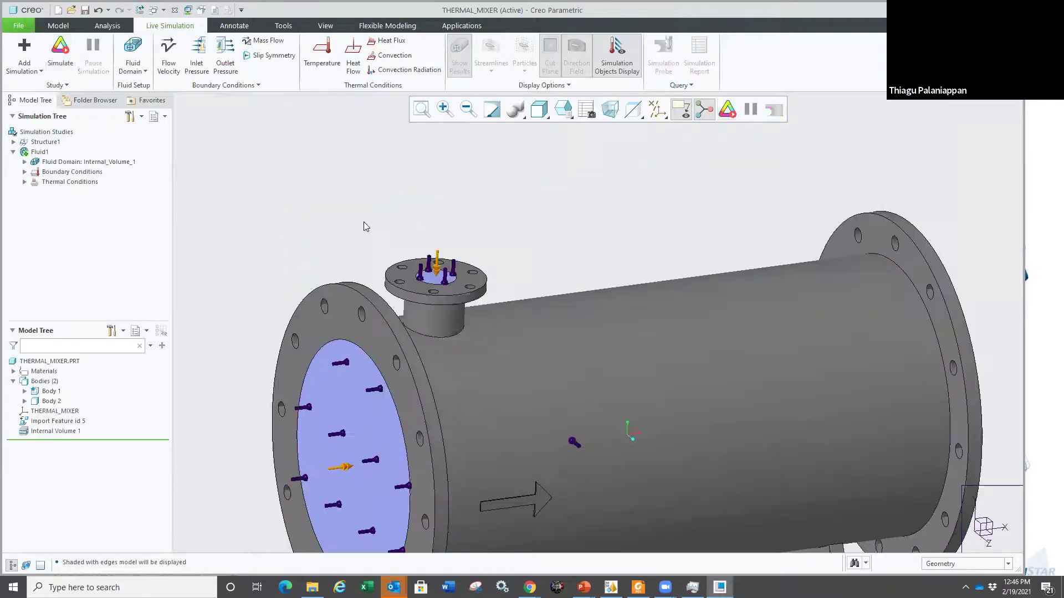
scroll(309, 222, "down", 3)
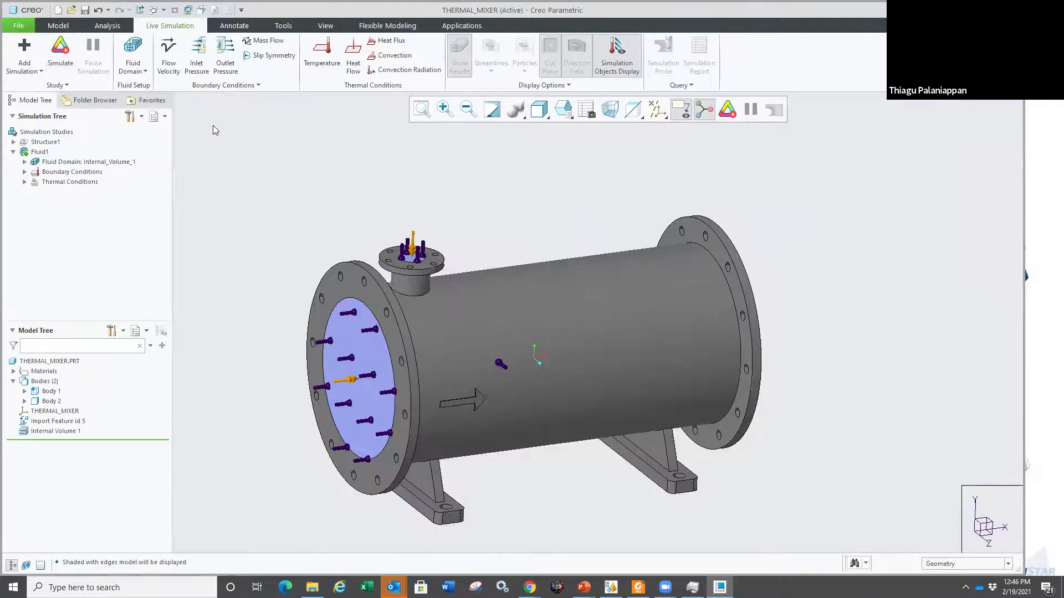
left_click(175, 11)
left_click(146, 55)
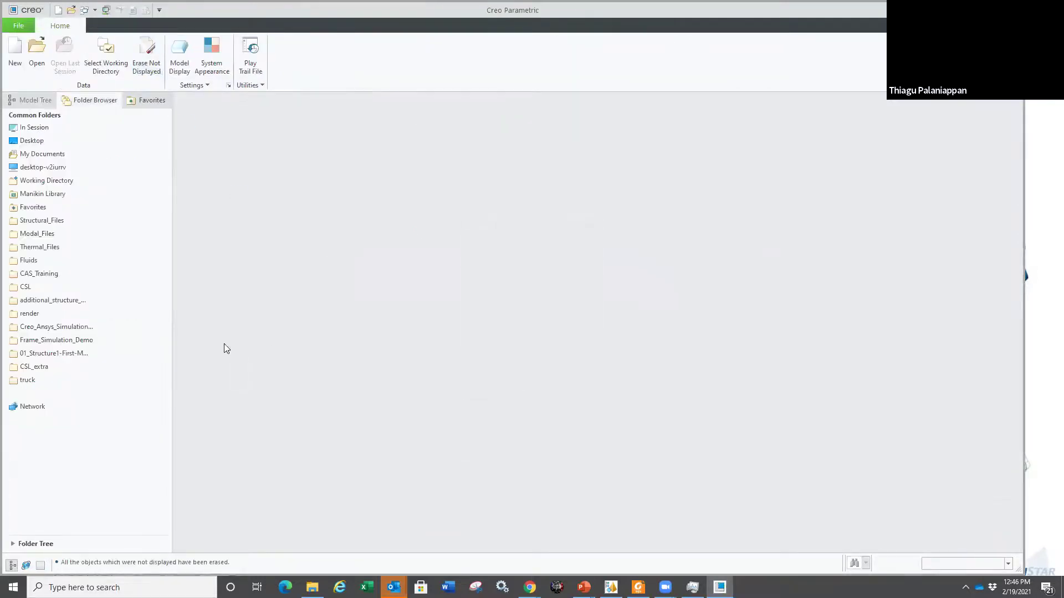
Step: Open the TRUCK assembly from the truck folder and bring the vehicle into clear view
left_click(55, 380)
double_click(203, 236)
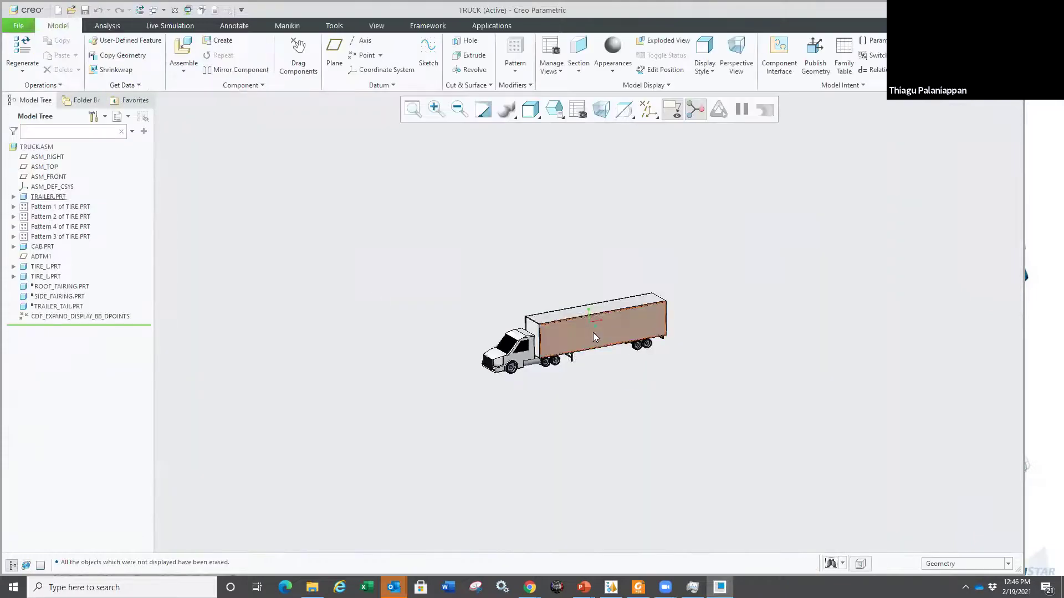
scroll(595, 336, "up", 3)
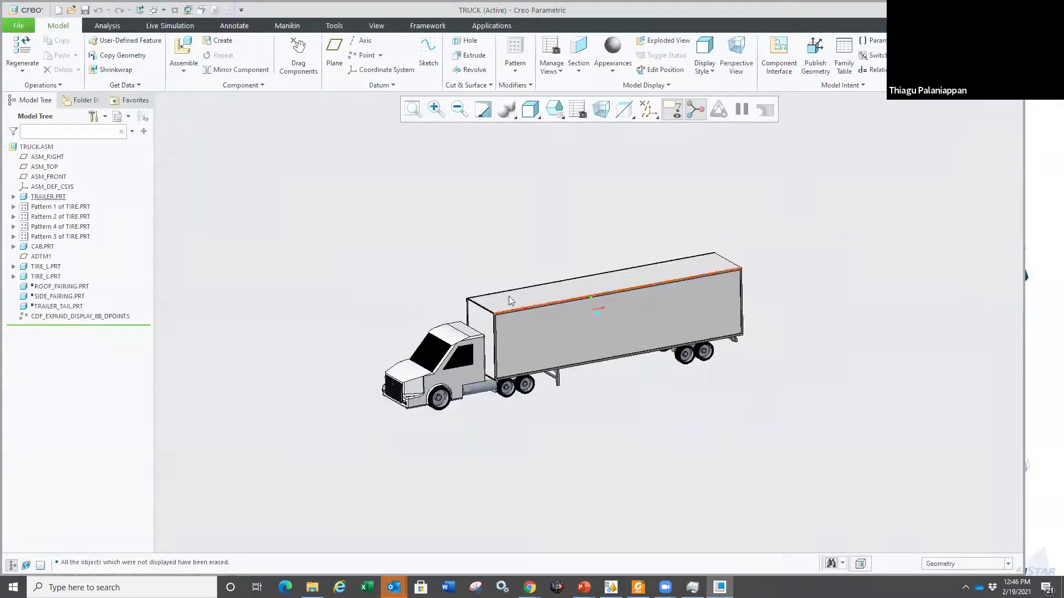
scroll(456, 277, "up", 1)
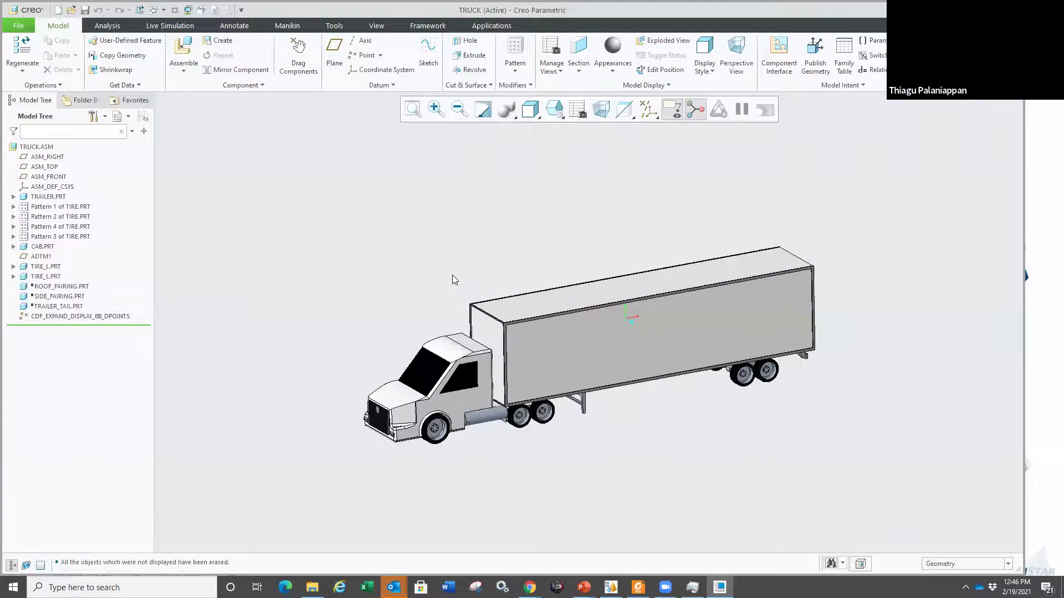
scroll(452, 275, "down", 1)
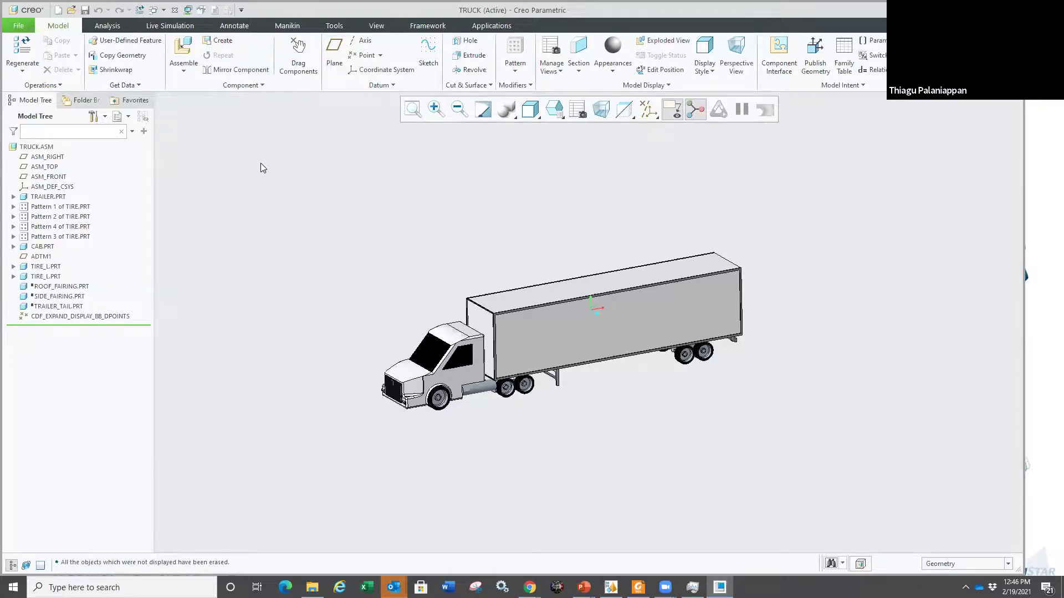
Step: Add a fluid simulation study to the truck assembly in Live Simulation
left_click(170, 26)
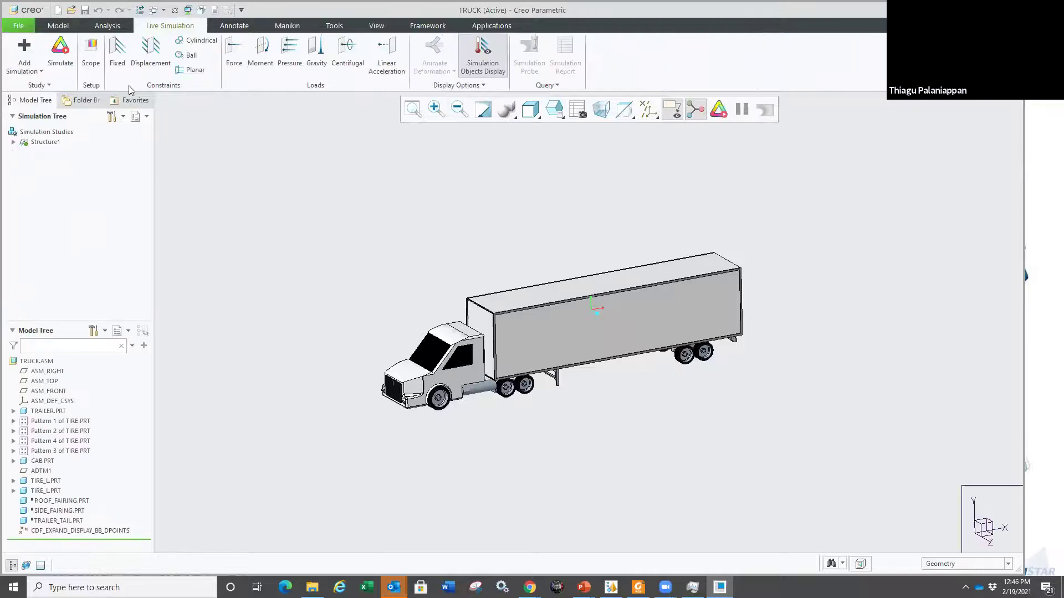
left_click(40, 73)
left_click(61, 154)
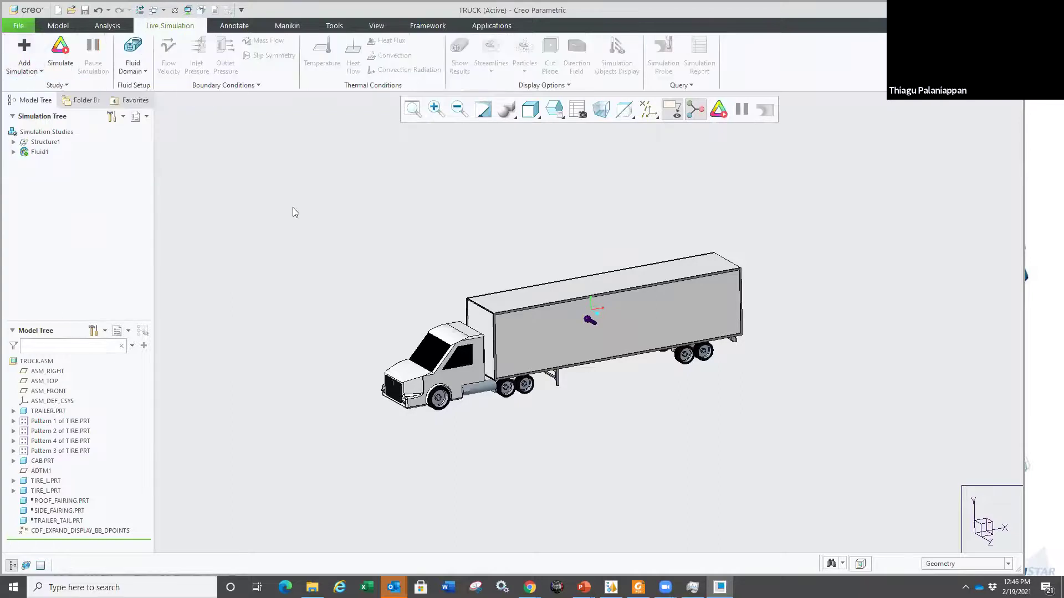
Step: Create an enclosure volume around the truck, offset about 8.5 behind, 3.4 on each side, 1.7 above, and over 6.2 ahead of the cab
left_click(143, 71)
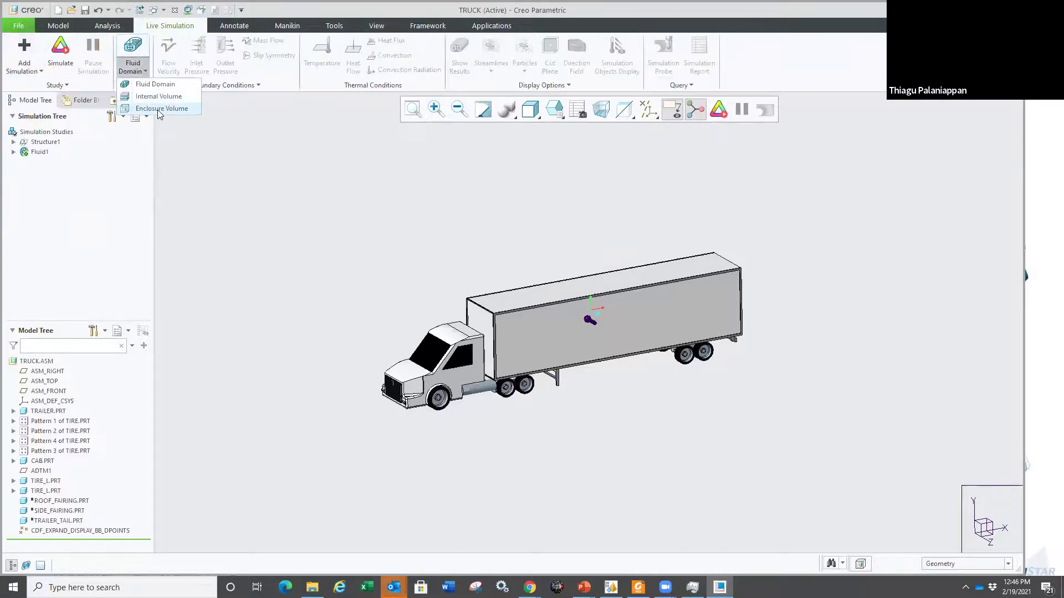
left_click(157, 109)
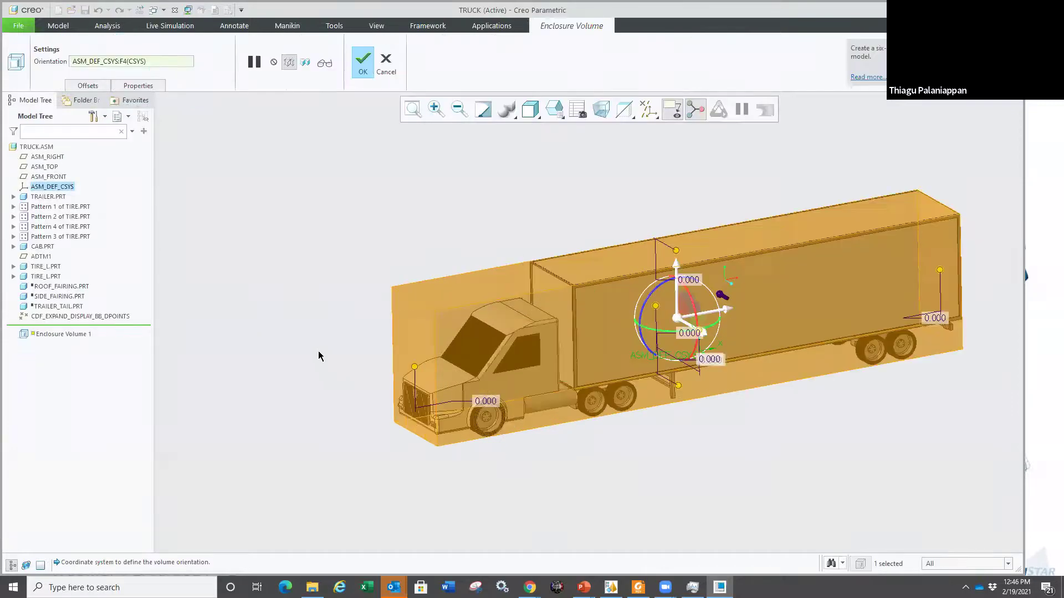
left_click_drag(378, 362, 252, 384)
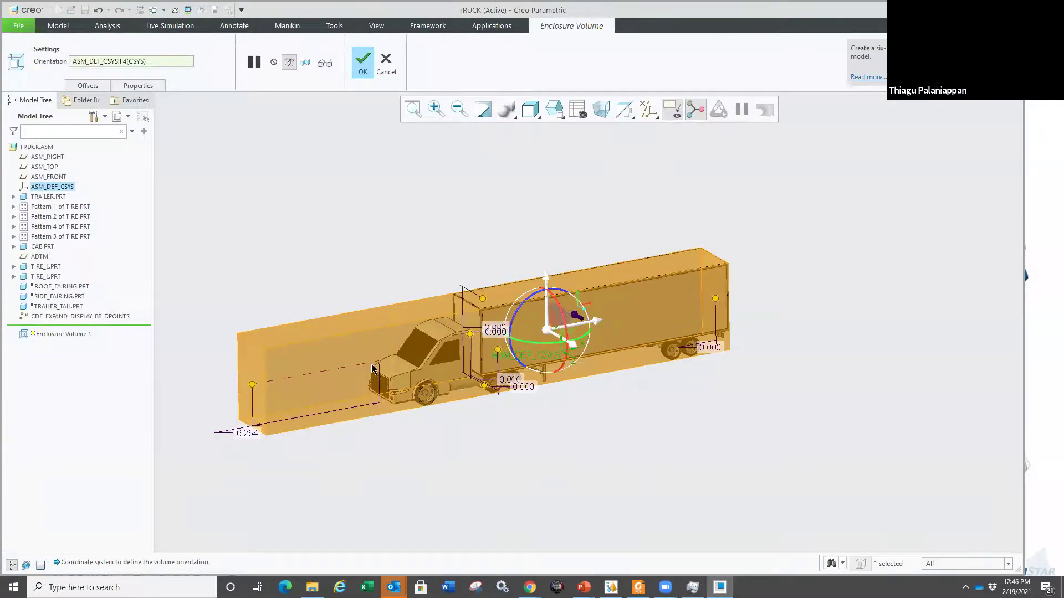
left_click_drag(715, 306, 888, 268)
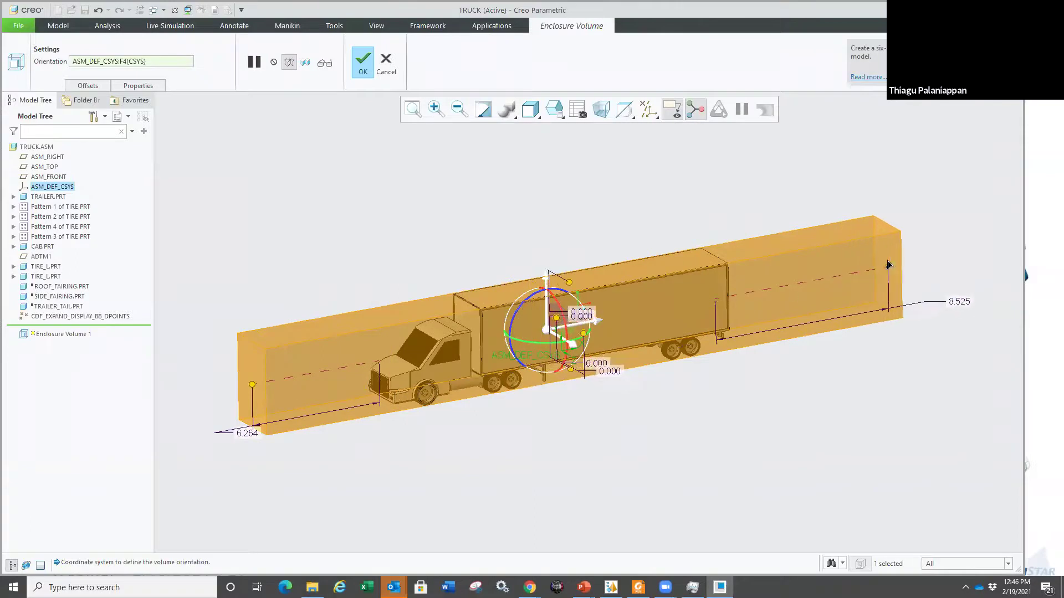
left_click_drag(583, 333, 621, 355)
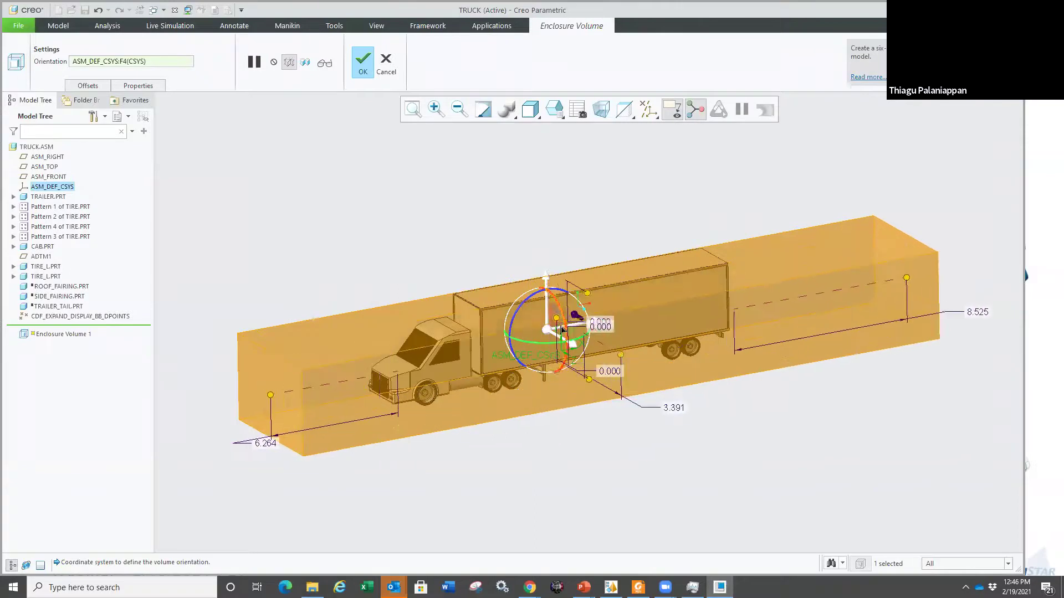
left_click_drag(557, 317, 570, 244)
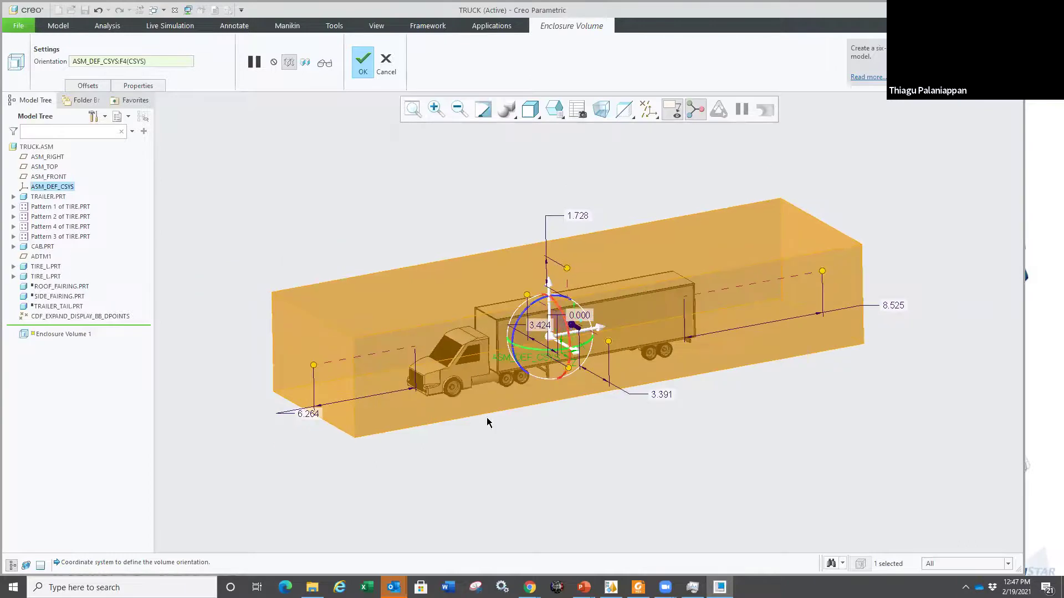
left_click_drag(313, 365, 284, 371)
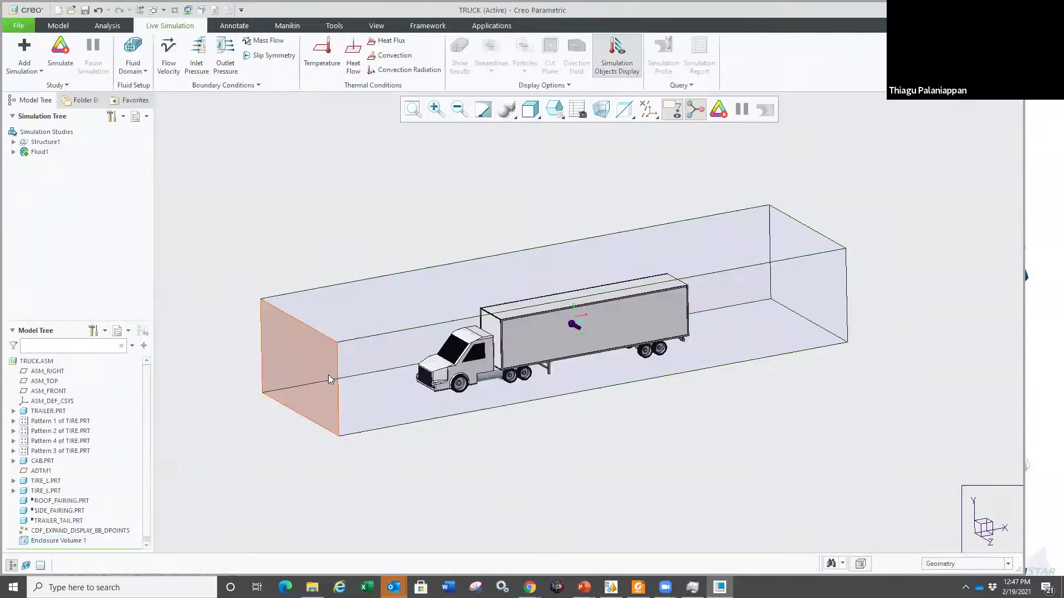
Step: Apply a flow velocity to the enclosure's front face by directional components, with X set to 30 m/sec
left_click(302, 369)
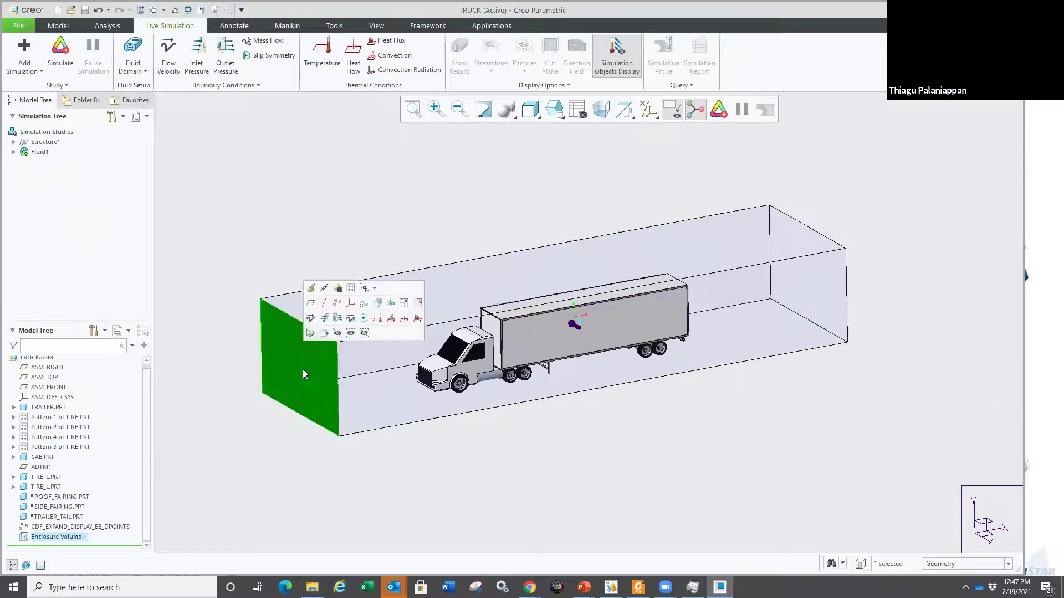
left_click(313, 316)
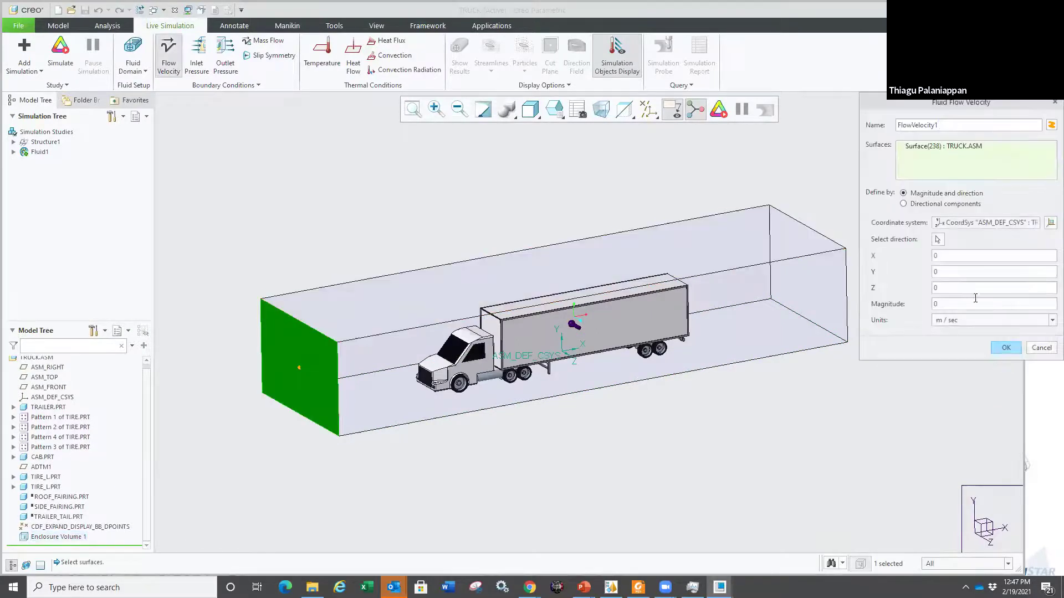
left_click(904, 204)
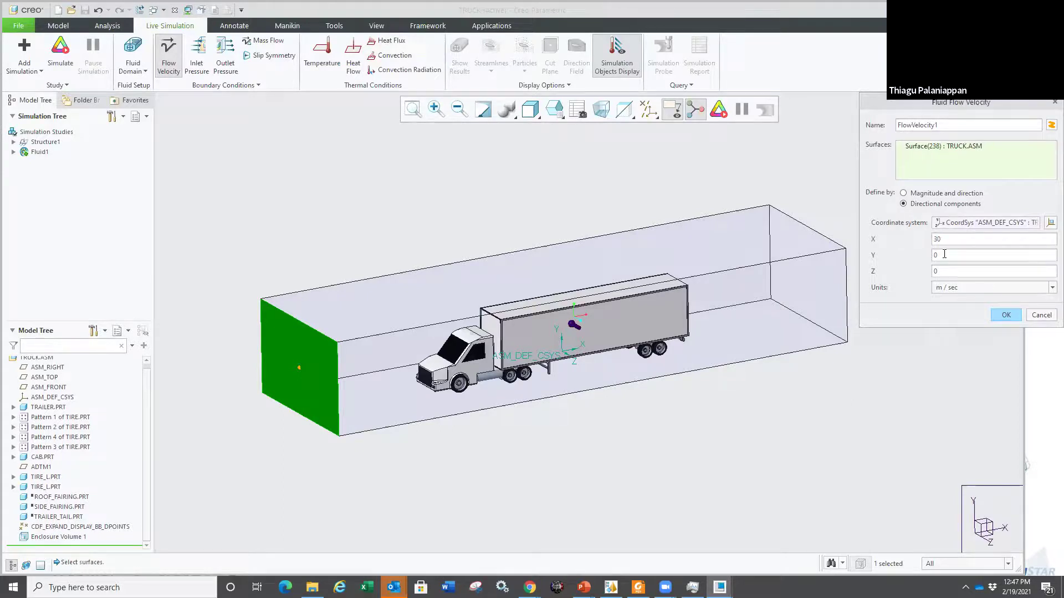
left_click(1004, 316)
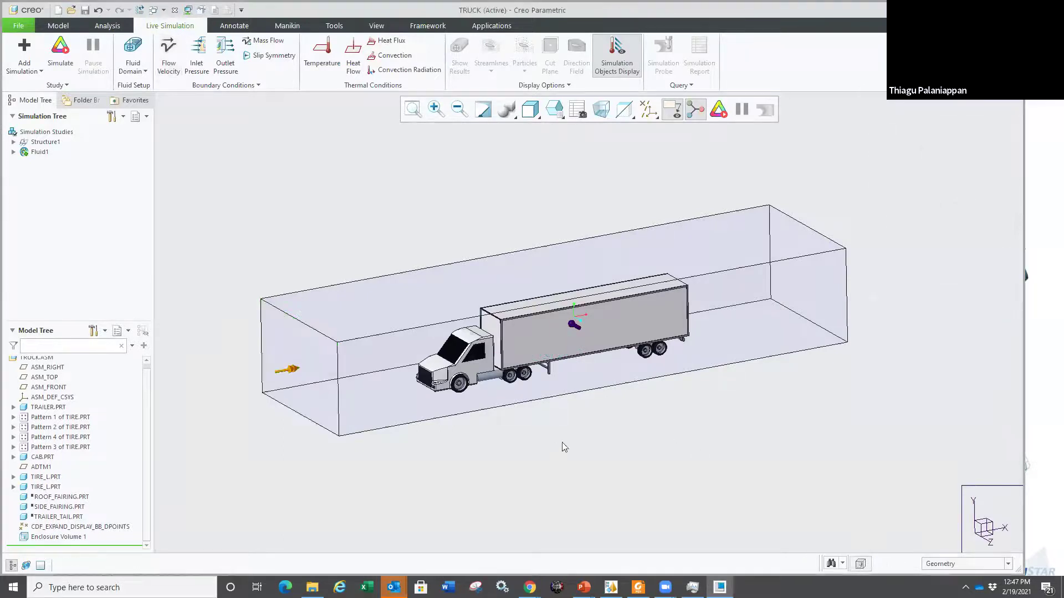
Step: Apply a slip symmetry condition to the enclosure's top face and both long side faces
mouse_move(808, 377)
middle_mouse_down()
mouse_move(746, 351)
mouse_move(772, 346)
mouse_move(806, 372)
middle_mouse_up()
left_click(270, 55)
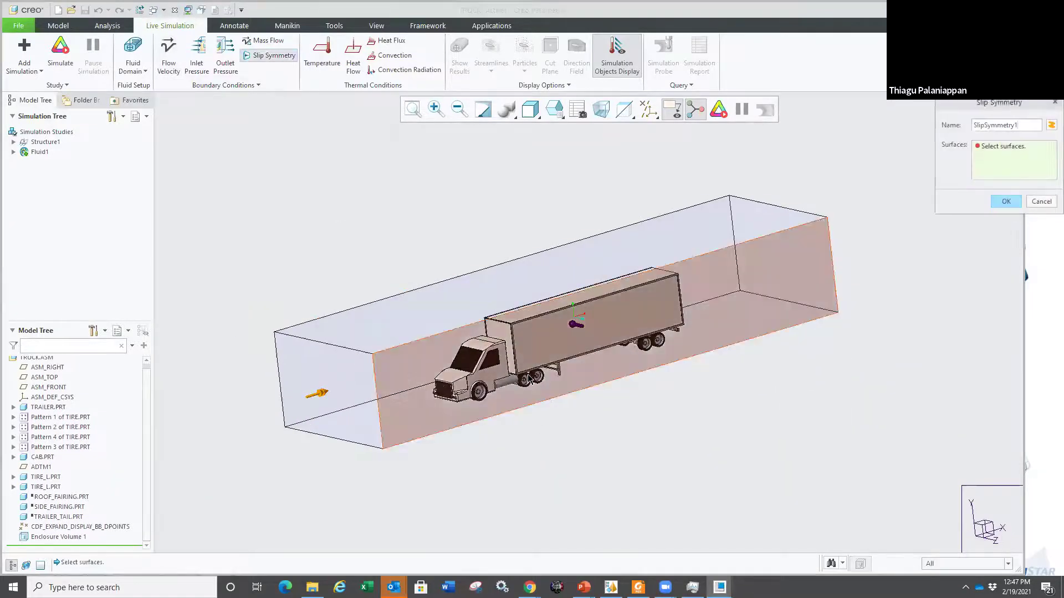
left_click(389, 319, "ctrl")
middle_click_drag(390, 319, 482, 387)
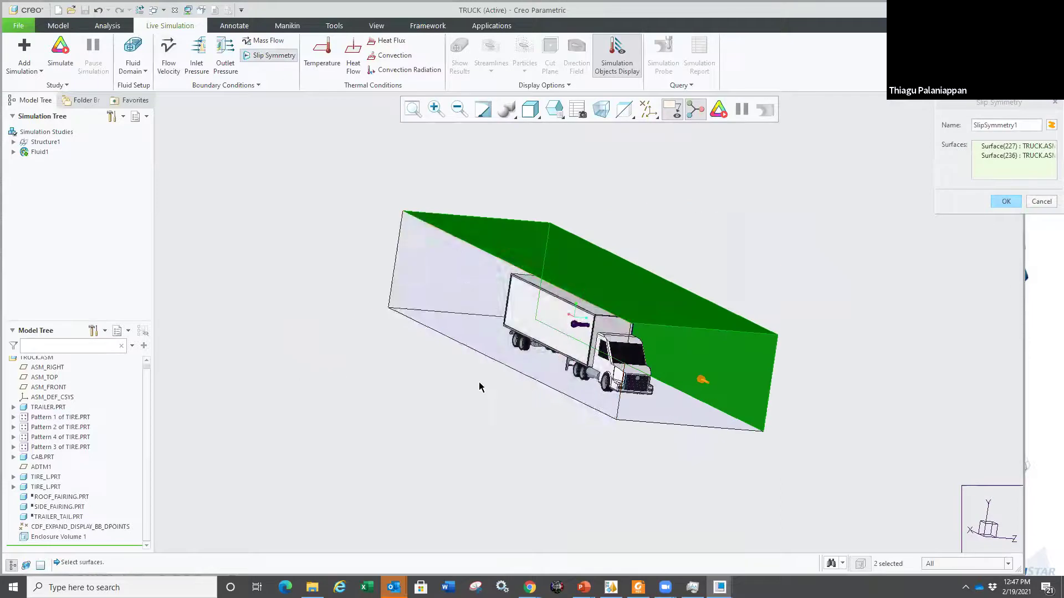
left_click(467, 352, "ctrl")
middle_click_drag(467, 352, 563, 458)
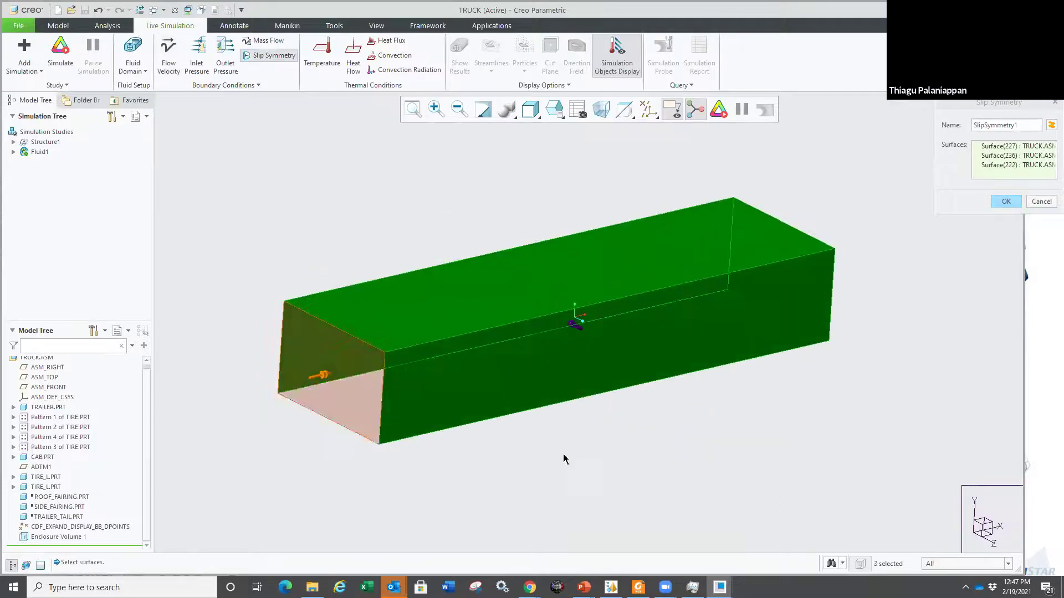
middle_click(743, 449)
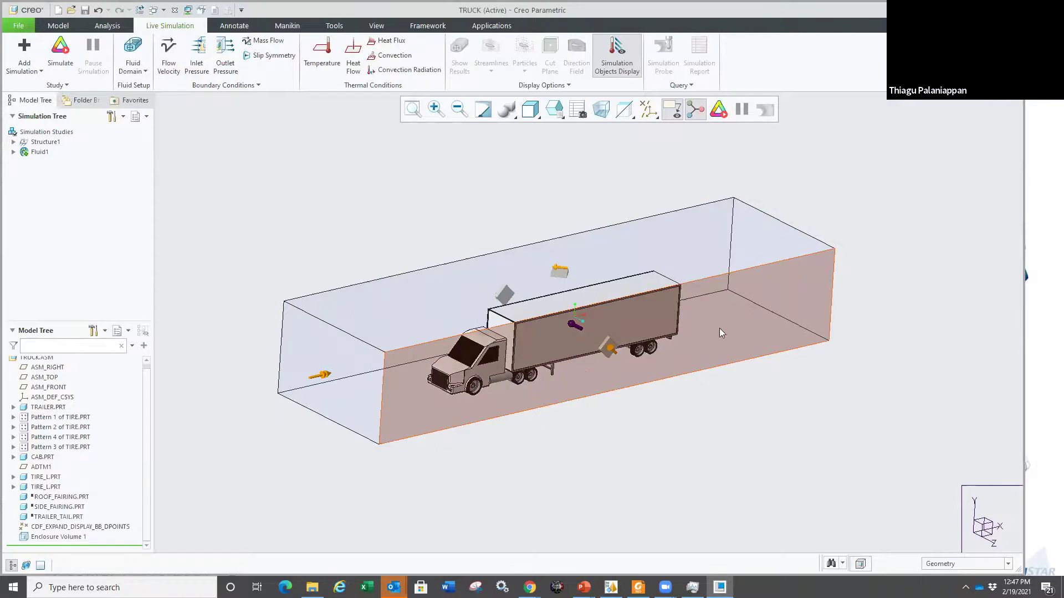
Step: Apply an outlet pressure of 0 Pa to the enclosure's rear face behind the trailer
middle_click_drag(558, 394, 570, 460)
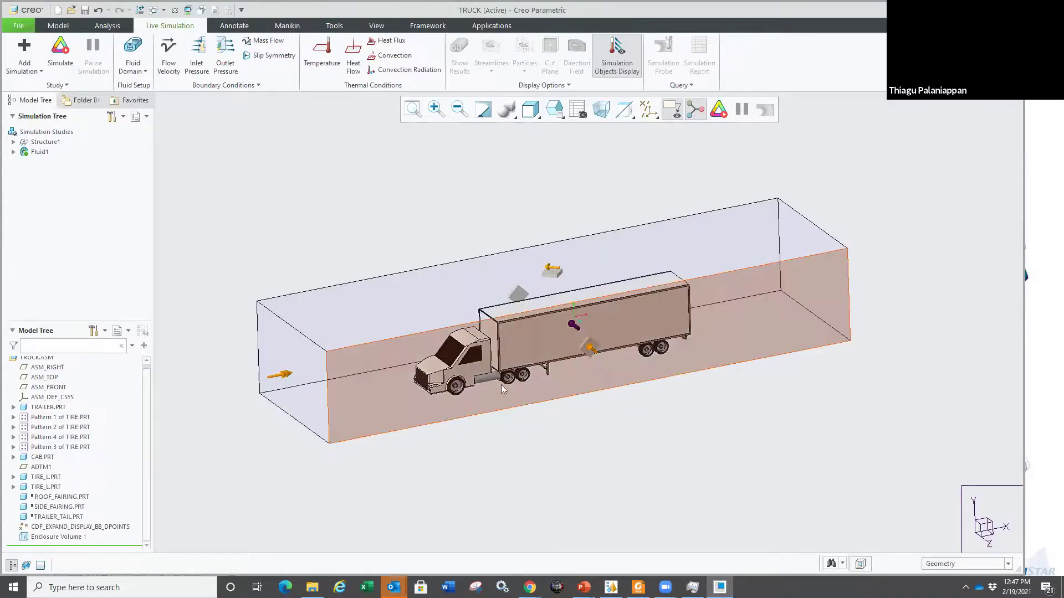
middle_click_drag(562, 394, 488, 391)
left_click(748, 367)
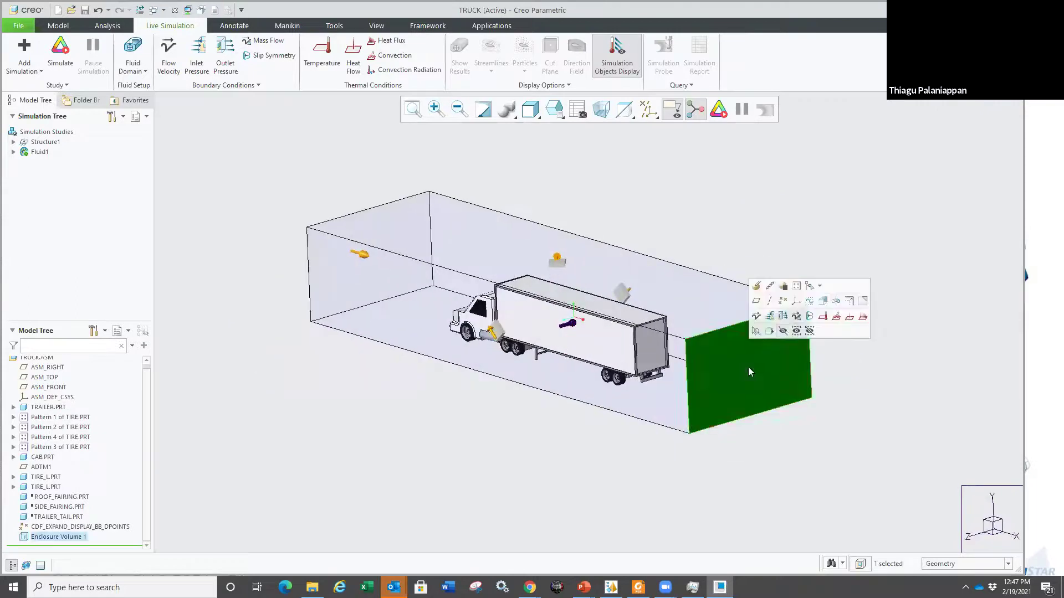
left_click(782, 316)
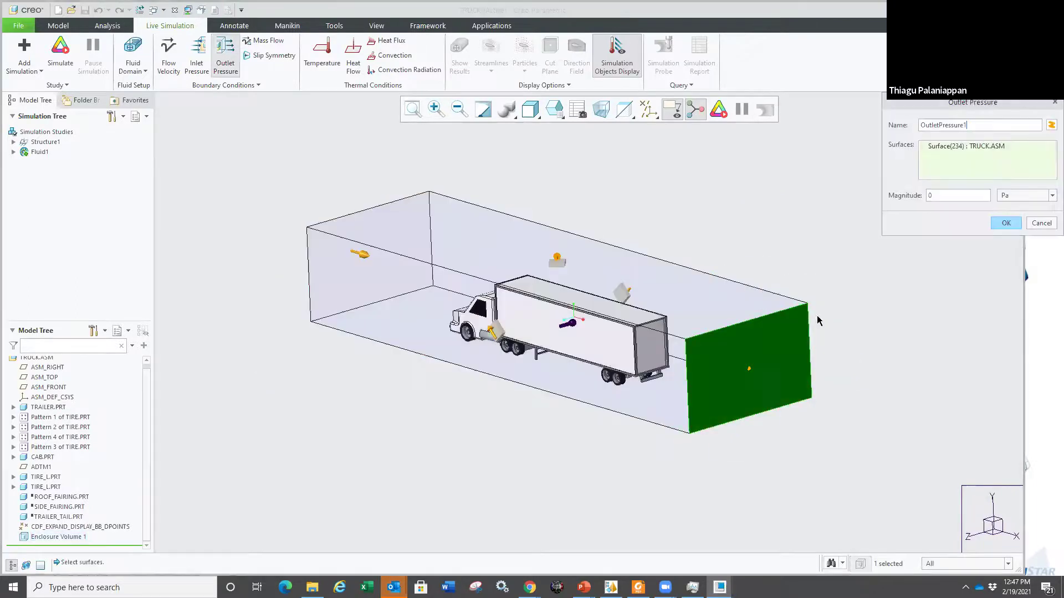
left_click(1005, 223)
middle_click_drag(710, 390, 578, 443)
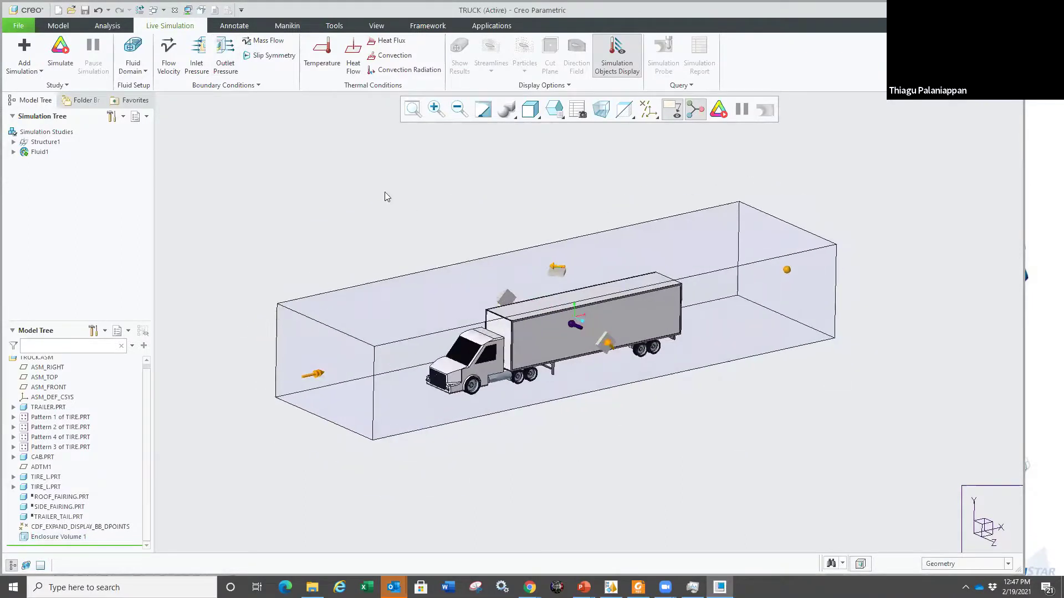
Step: Assign the air.mtl material to the enclosure fluid domain of the Fluid1 study
left_click(13, 151)
left_click(78, 162)
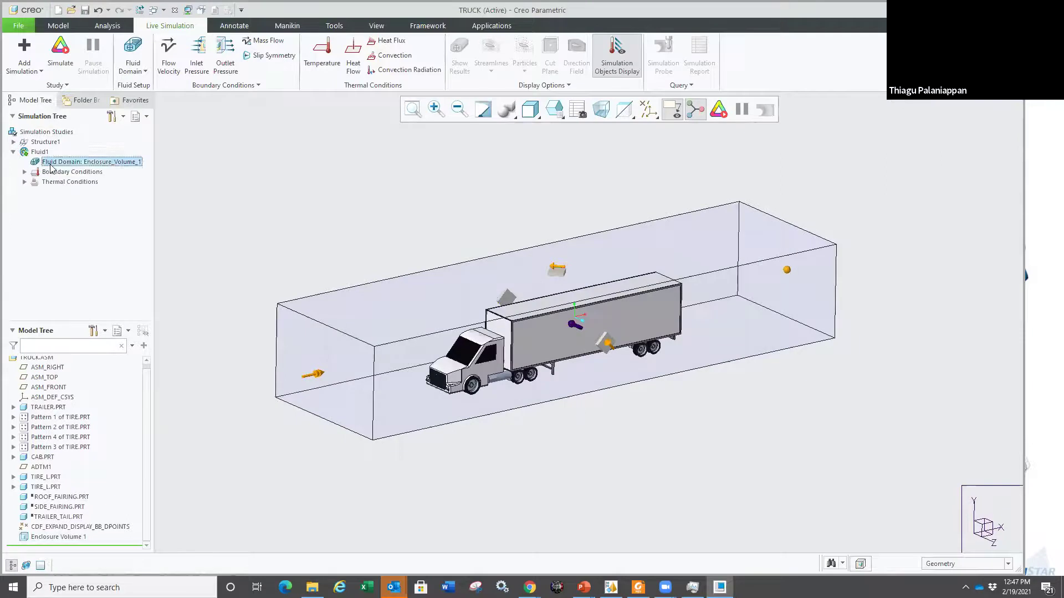
left_click(77, 174)
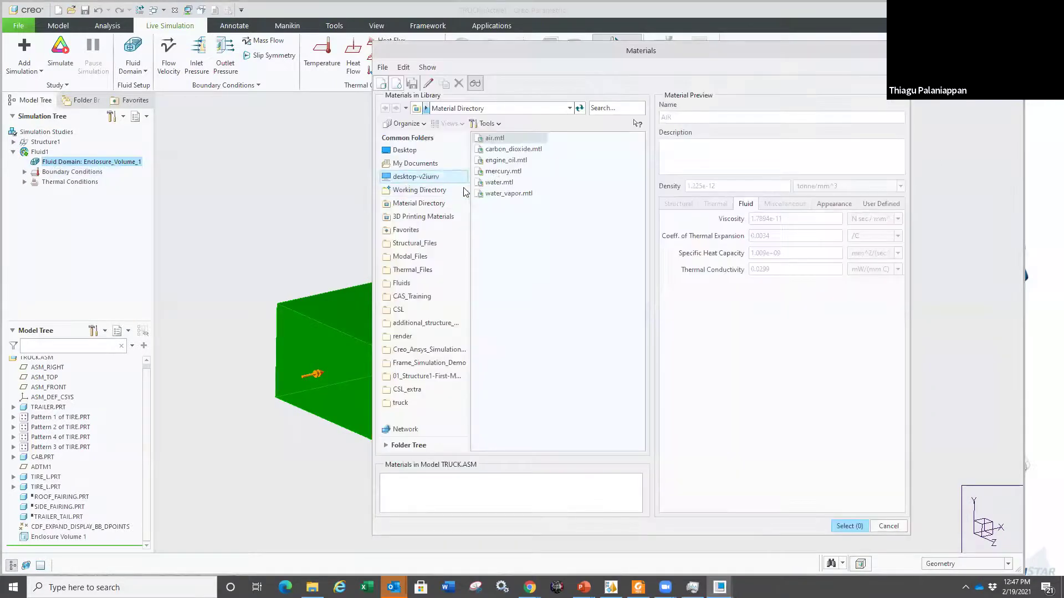
double_click(494, 138)
left_click(846, 526)
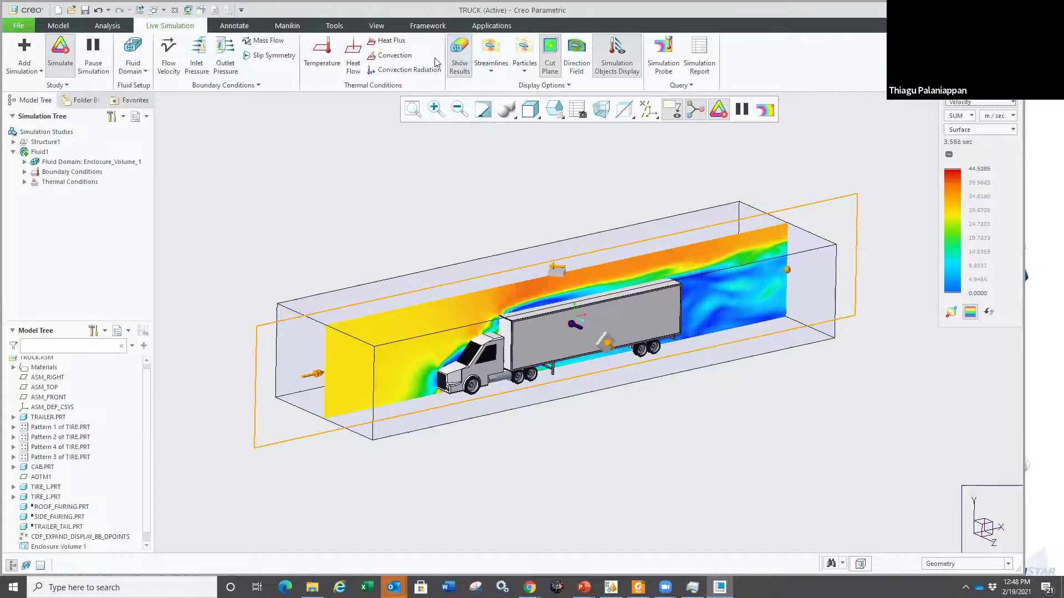
Step: Turn off the simulation results display and switch to the webinar presentation, advancing to the Creo Simulation Portfolio slide
left_click(460, 53)
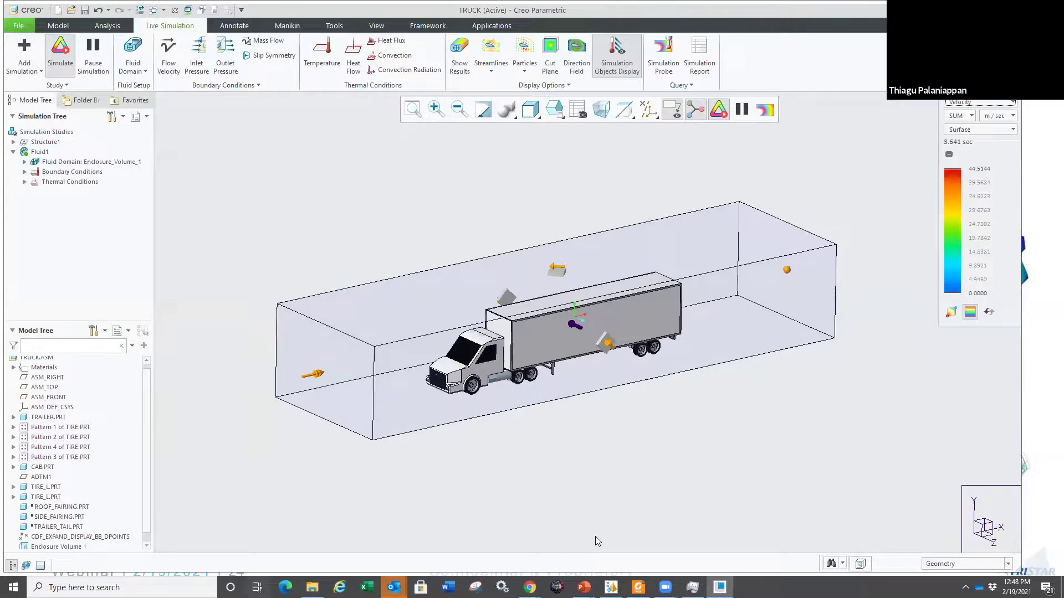
key("alt+Tab")
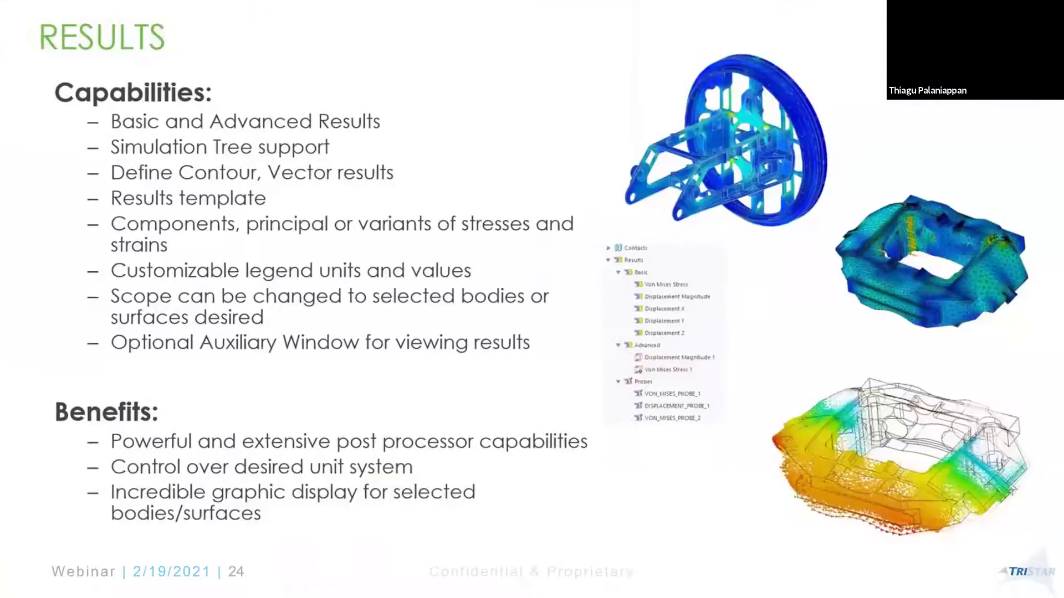
key("Right")
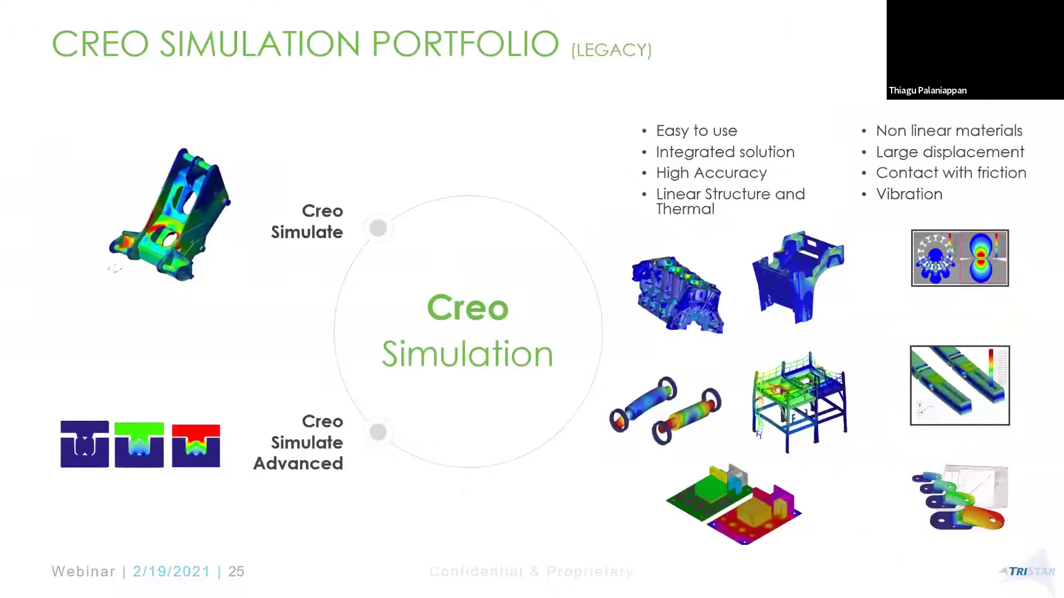
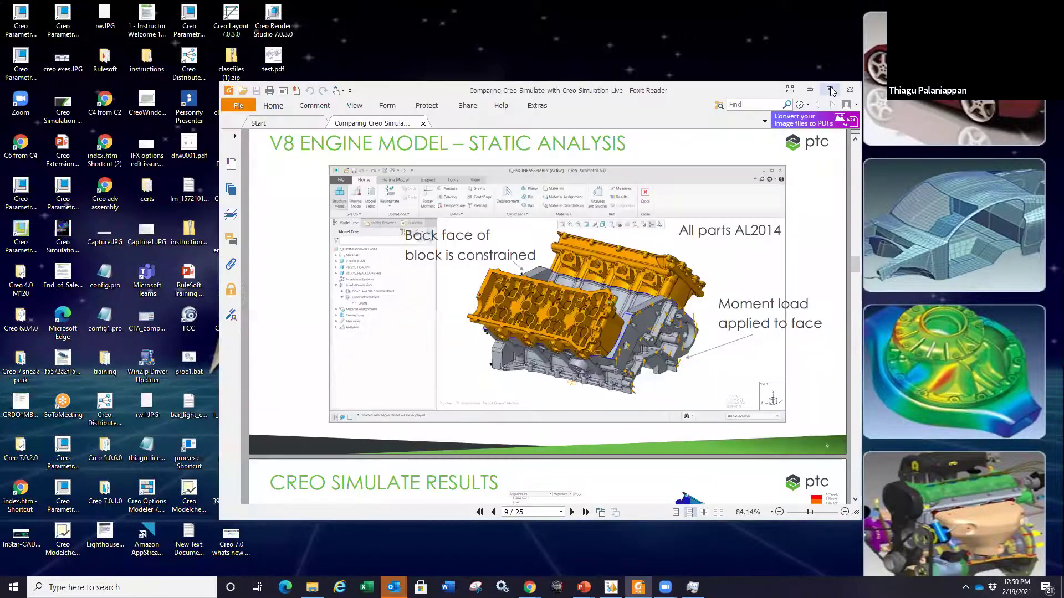
Step: Examine the V8 engine static analysis and results comparison pages in the Foxit Reader document, maximized for viewing
left_click(831, 91)
scroll(716, 343, "up", 3)
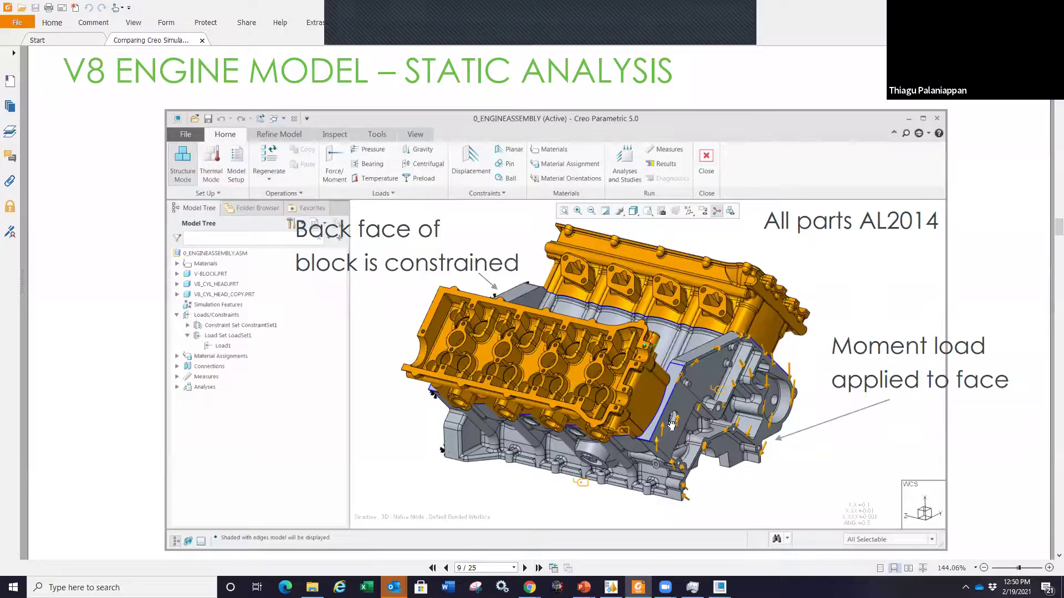
scroll(672, 421, "down", 4)
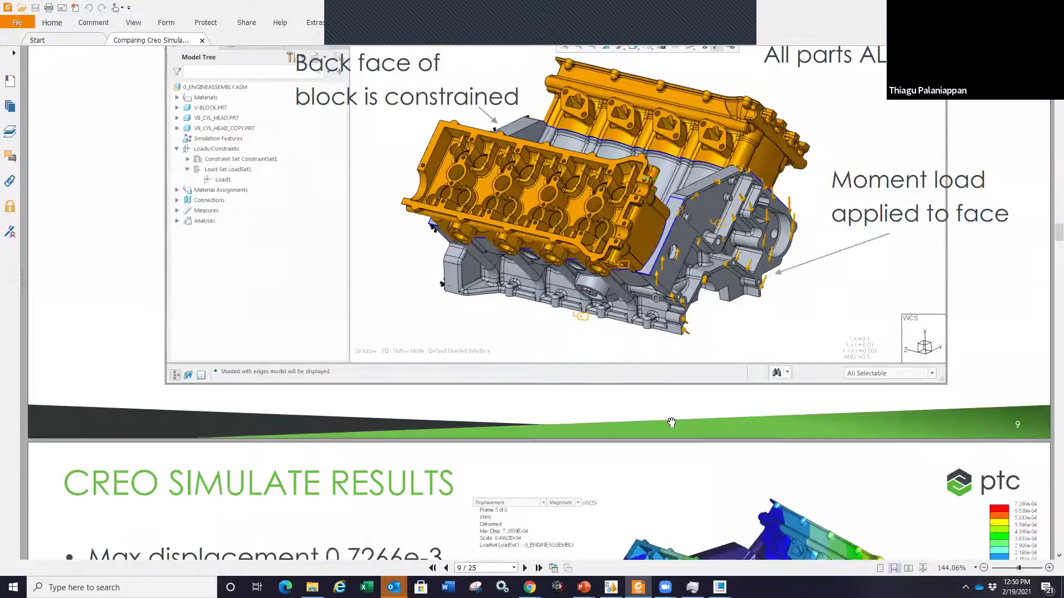
scroll(707, 331, "down", 6)
scroll(707, 332, "down", 15)
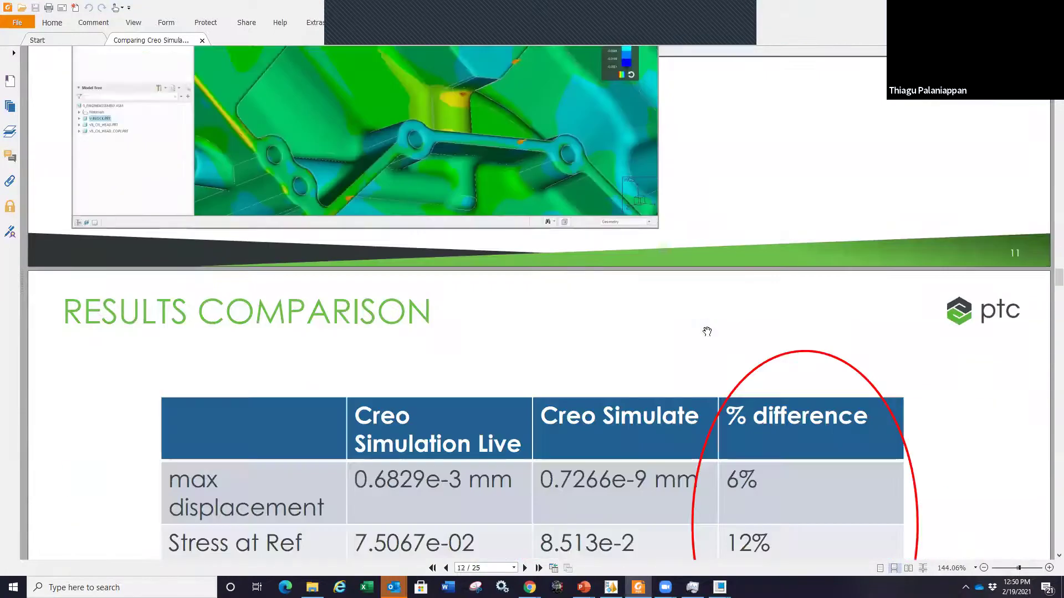
scroll(707, 331, "down", 3)
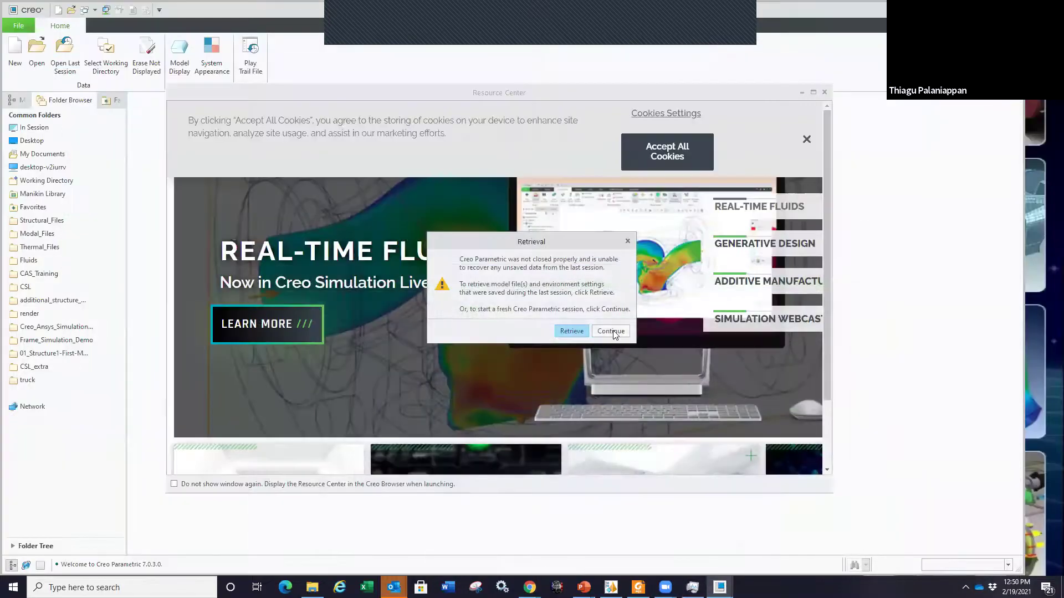
Step: Start a fresh Creo Parametric session without retrieving the last one and open bracket_sl.prt from the CAS_Training folder
left_click(612, 331)
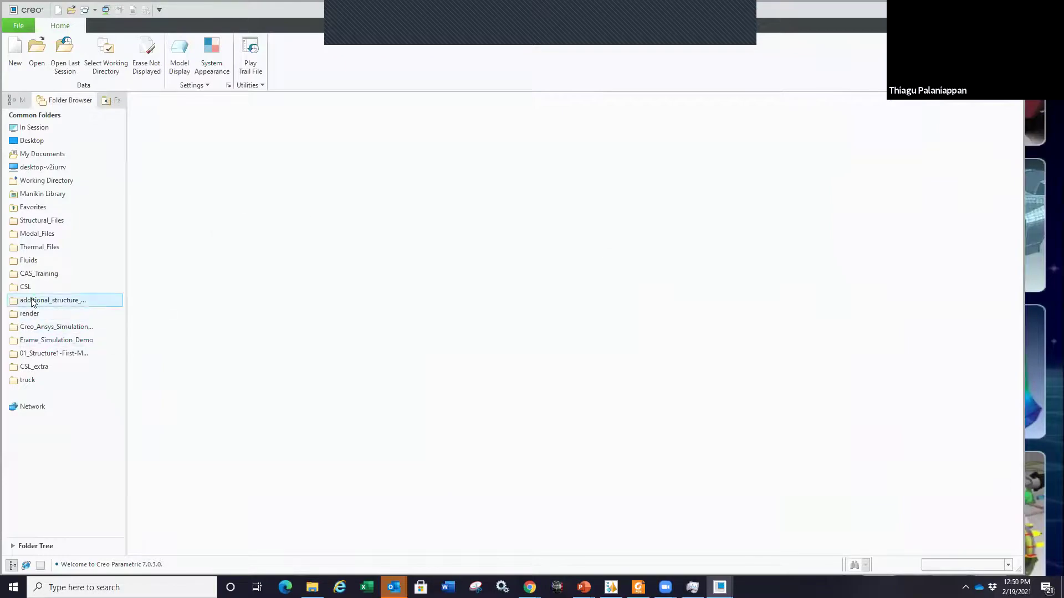
left_click(56, 274)
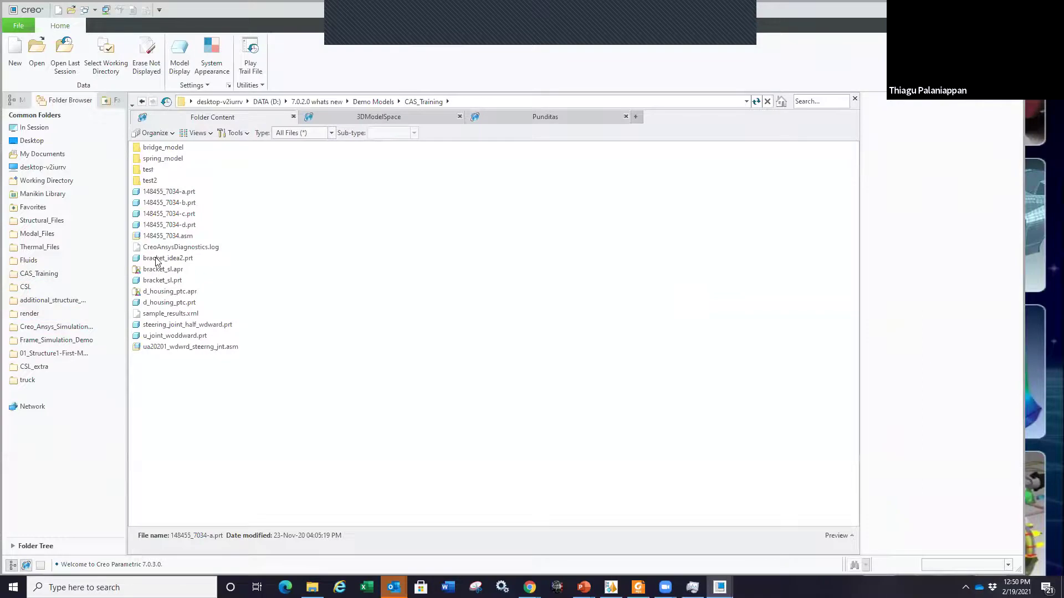
double_click(159, 280)
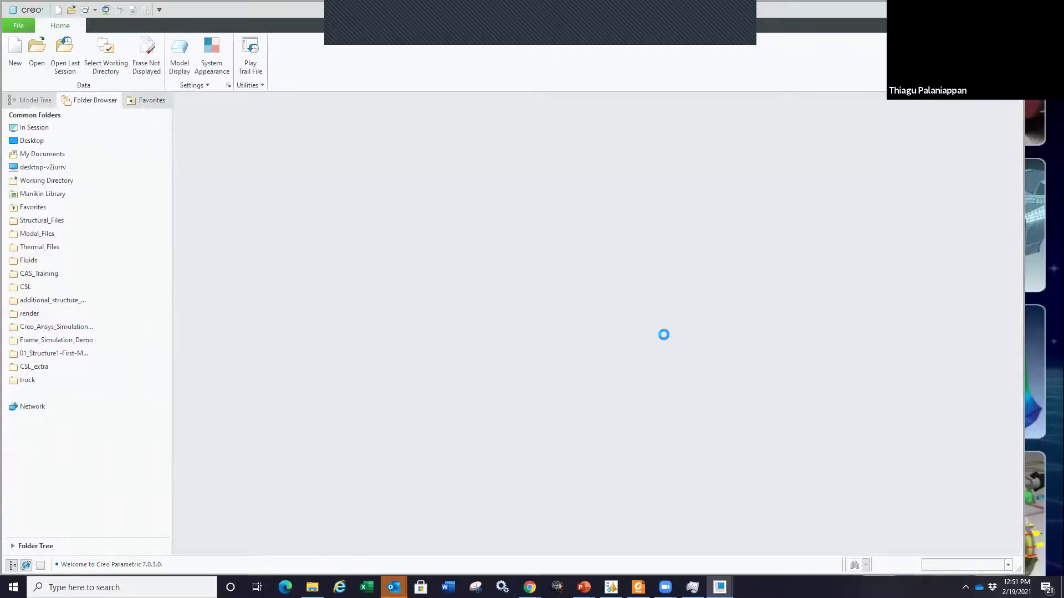
Step: Set the bracket's display style to Shading With Edges
scroll(531, 294, "up", 3)
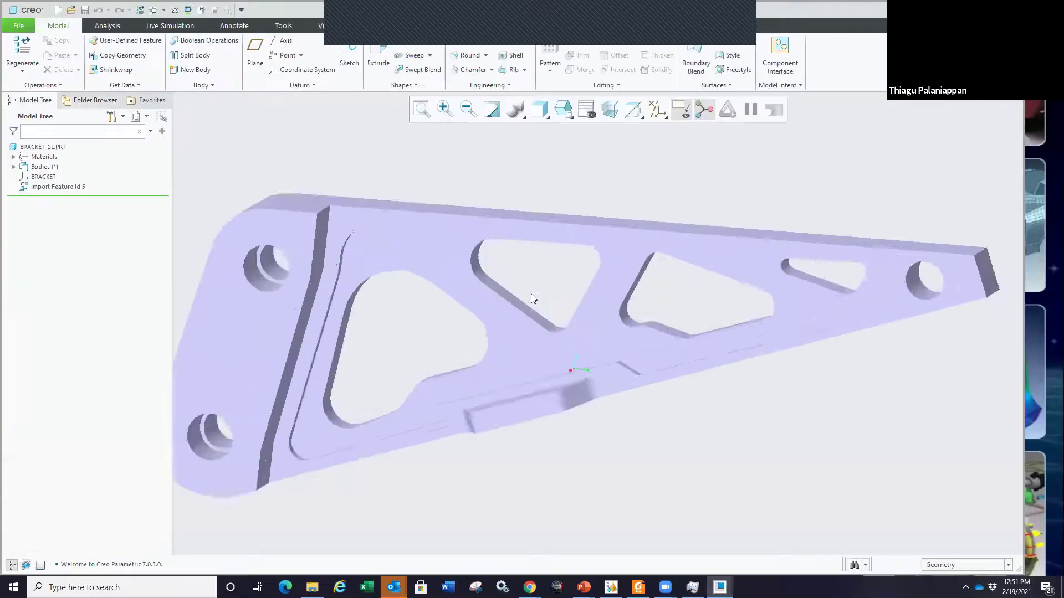
scroll(481, 152, "down", 2)
left_click(537, 111)
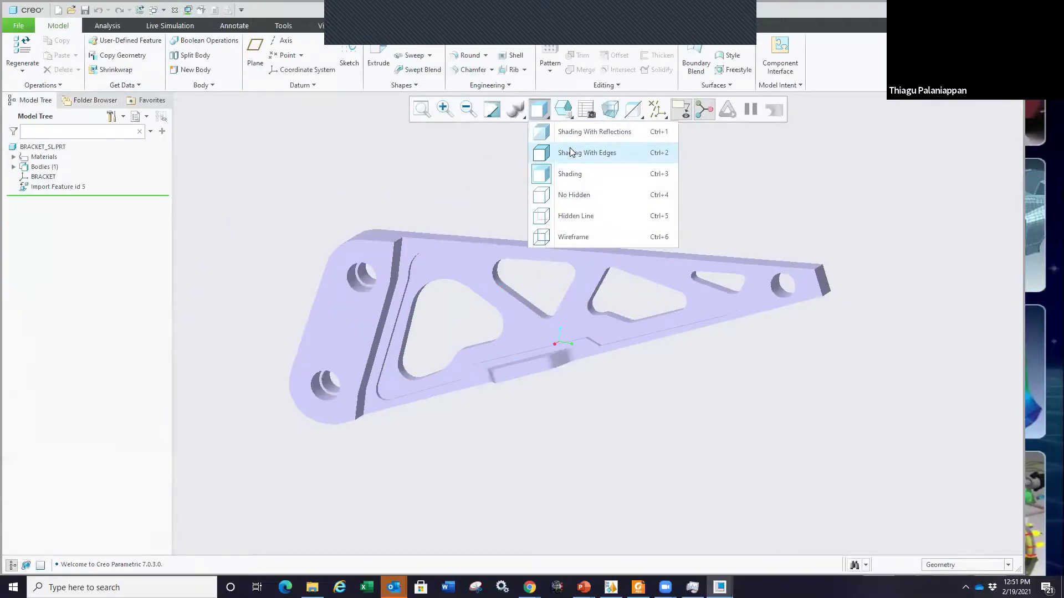
left_click(571, 153)
mouse_move(368, 166)
middle_mouse_down()
mouse_move(418, 190)
mouse_move(409, 171)
mouse_move(354, 163)
mouse_move(364, 159)
mouse_move(358, 175)
middle_mouse_up()
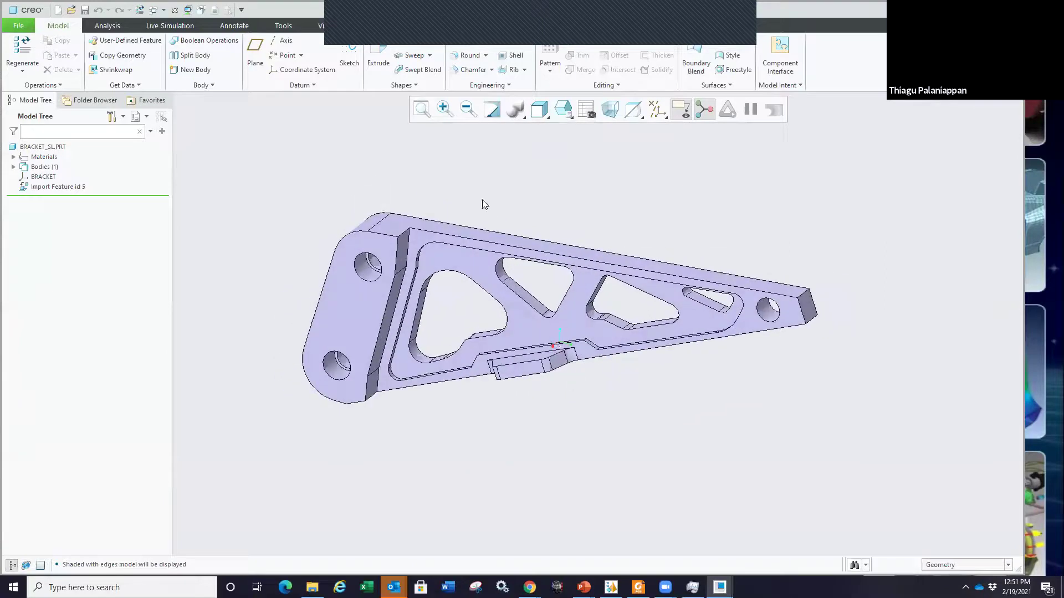
Step: Examine the bracket's mounting holes, pocket cutouts and side flange from several viewing angles
scroll(418, 230, "up", 2)
mouse_move(419, 229)
middle_mouse_down()
mouse_move(466, 209)
mouse_move(422, 222)
middle_mouse_up()
scroll(292, 187, "down", 2)
scroll(297, 211, "up", 2)
scroll(296, 207, "down", 1)
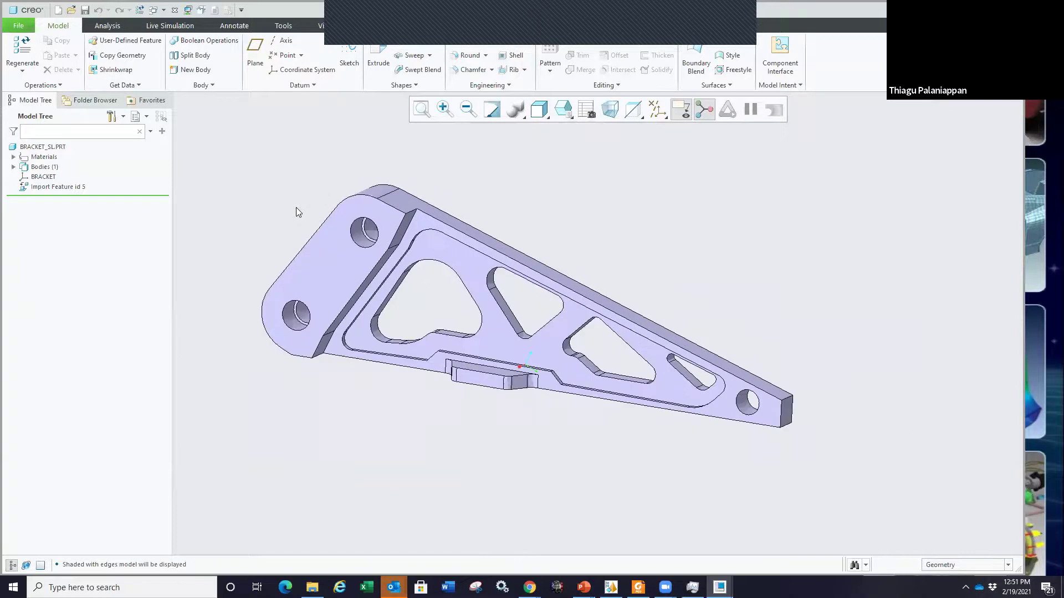
middle_click_drag(415, 294, 416, 302)
scroll(421, 294, "up", 2)
scroll(421, 294, "down", 2)
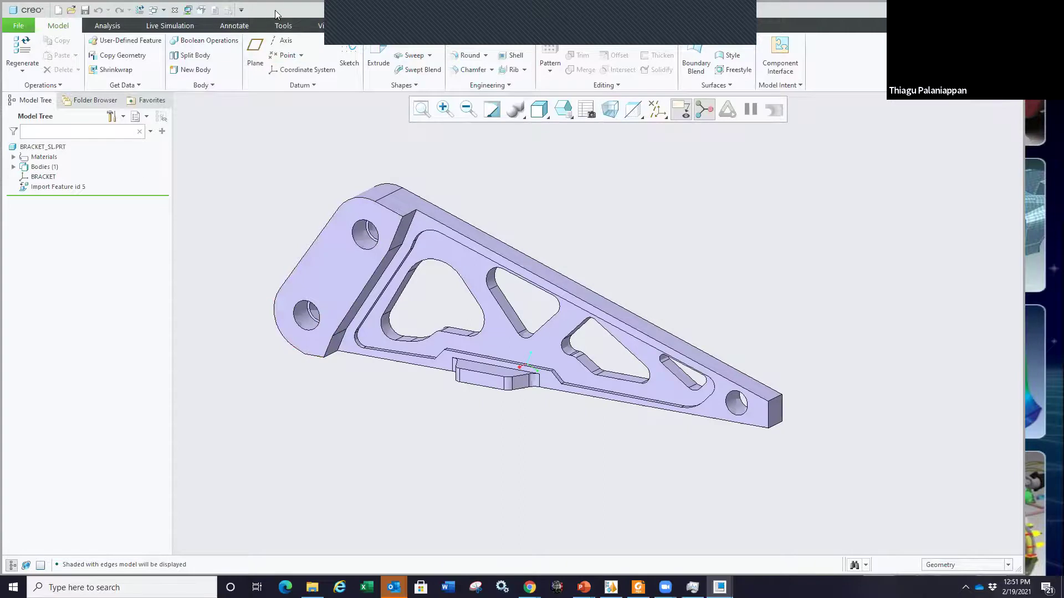
Step: Start Ansys Simulation on the bracket with a Structure study that uses automatic contacts detection
mouse_move(276, 17)
left_mouse_down()
mouse_move(280, 53)
mouse_move(292, 11)
left_mouse_up()
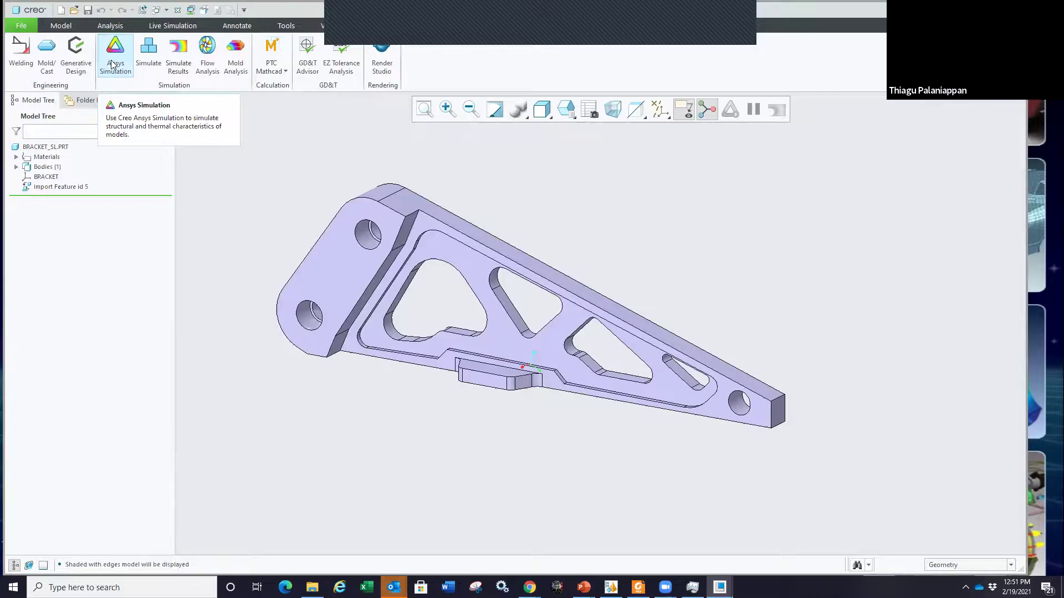
left_click(113, 64)
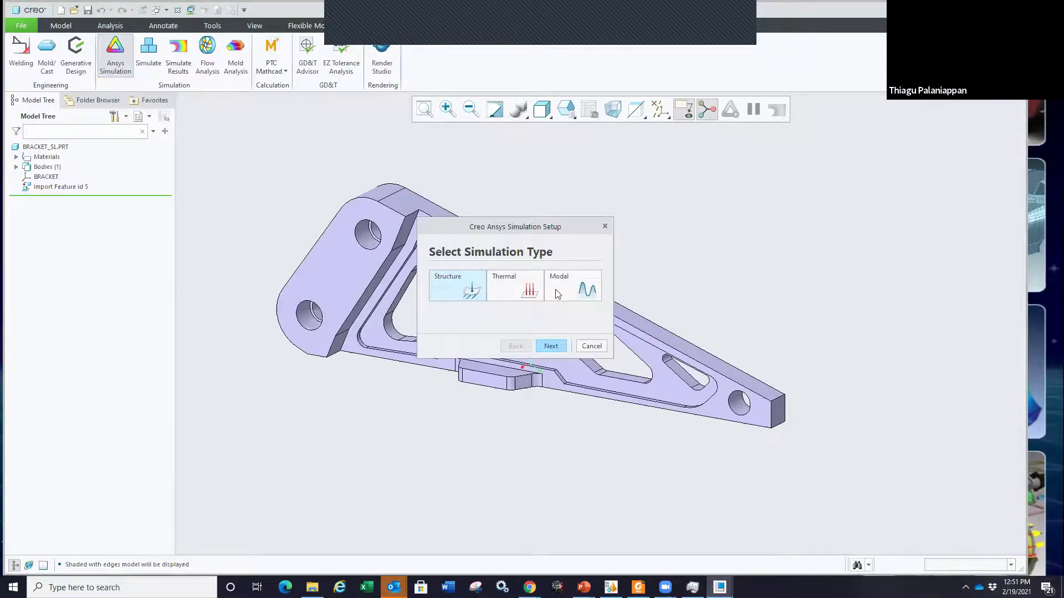
left_click(550, 346)
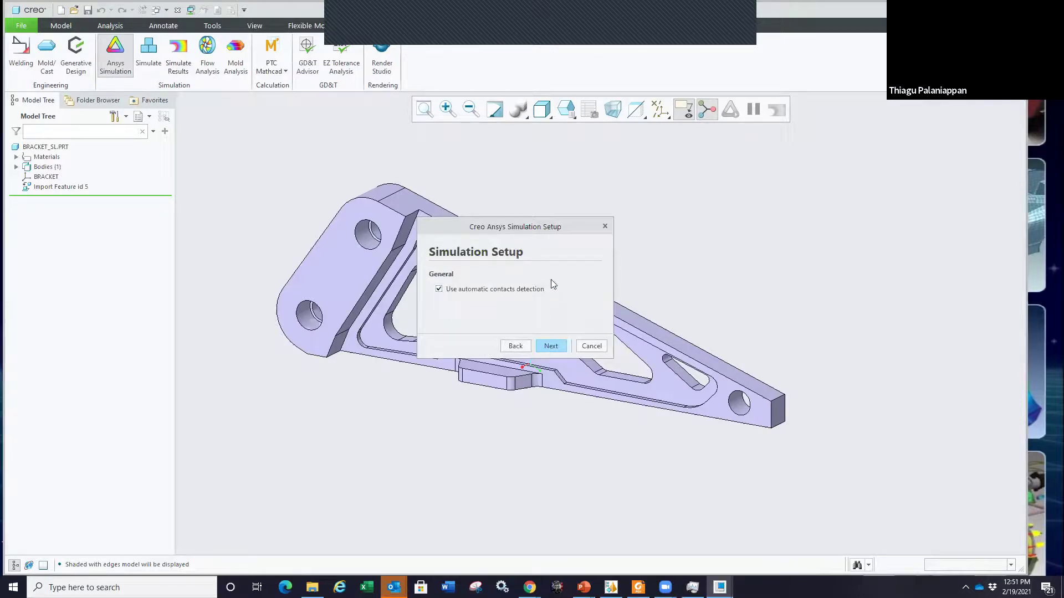
left_click(552, 347)
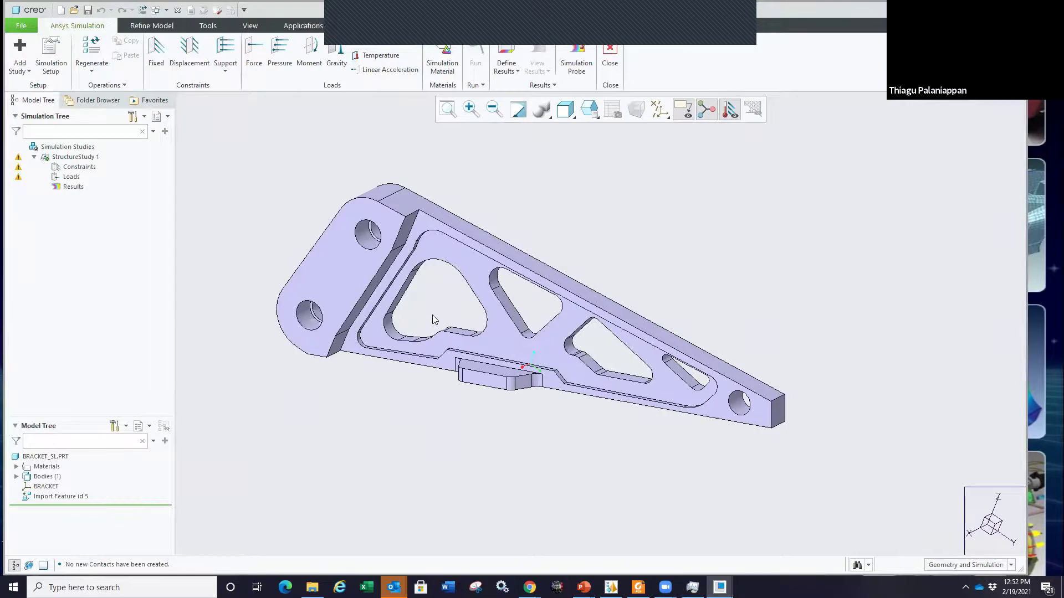
Step: Apply a Fixed constraint to the inner cylindrical surfaces of the two mounting holes at the bracket's wide end
mouse_move(437, 296)
middle_mouse_down()
mouse_move(444, 328)
mouse_move(471, 282)
mouse_move(423, 300)
mouse_move(441, 286)
mouse_move(420, 331)
mouse_move(436, 278)
mouse_move(433, 327)
middle_mouse_up()
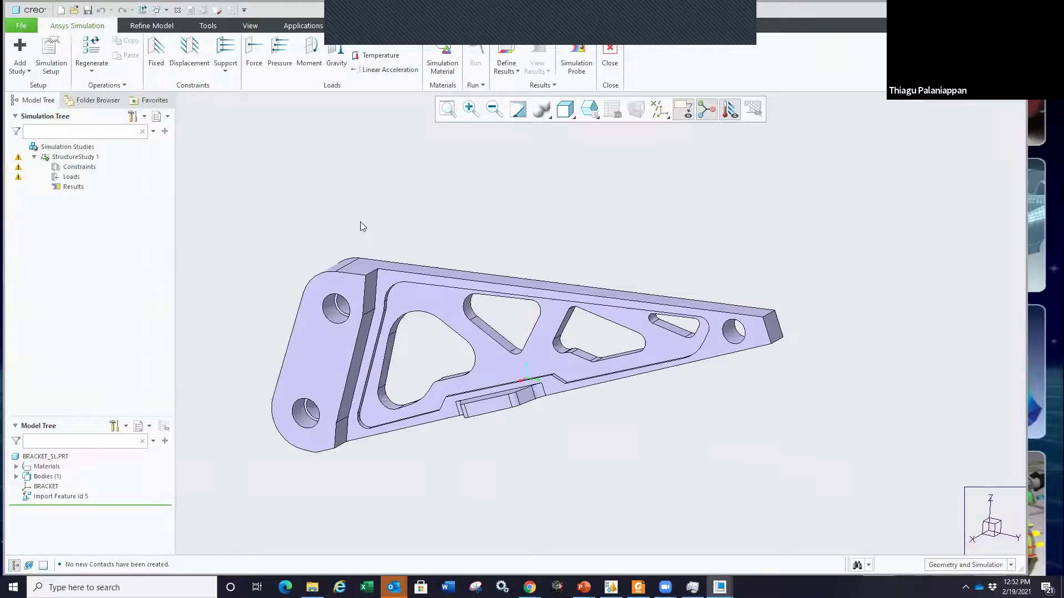
scroll(329, 315, "up", 3)
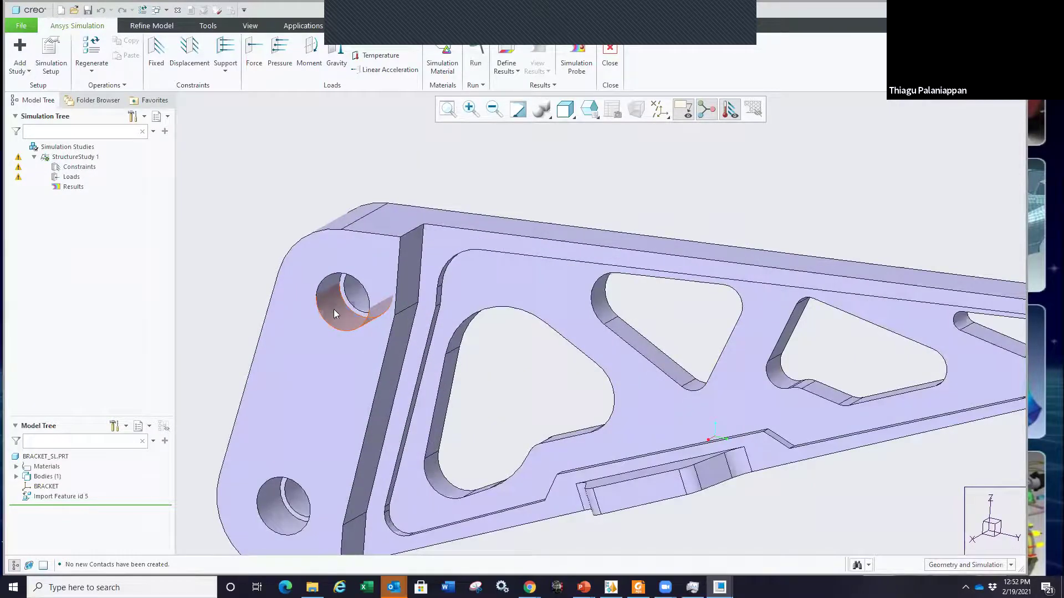
left_click(334, 315)
left_click(156, 56)
left_click(327, 333, "ctrl")
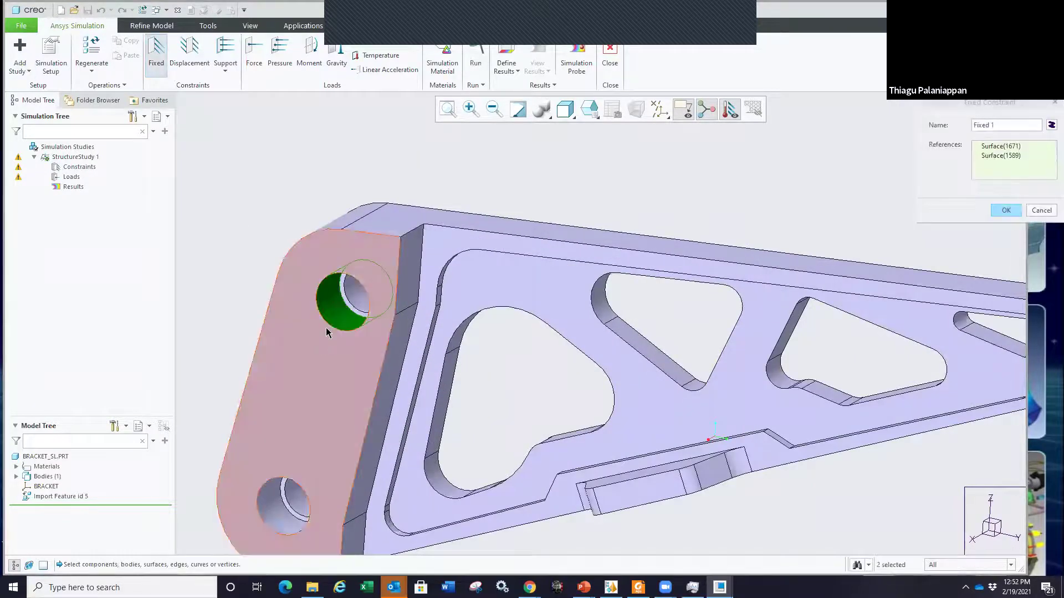
scroll(326, 332, "down", 2)
scroll(335, 316, "up", 4)
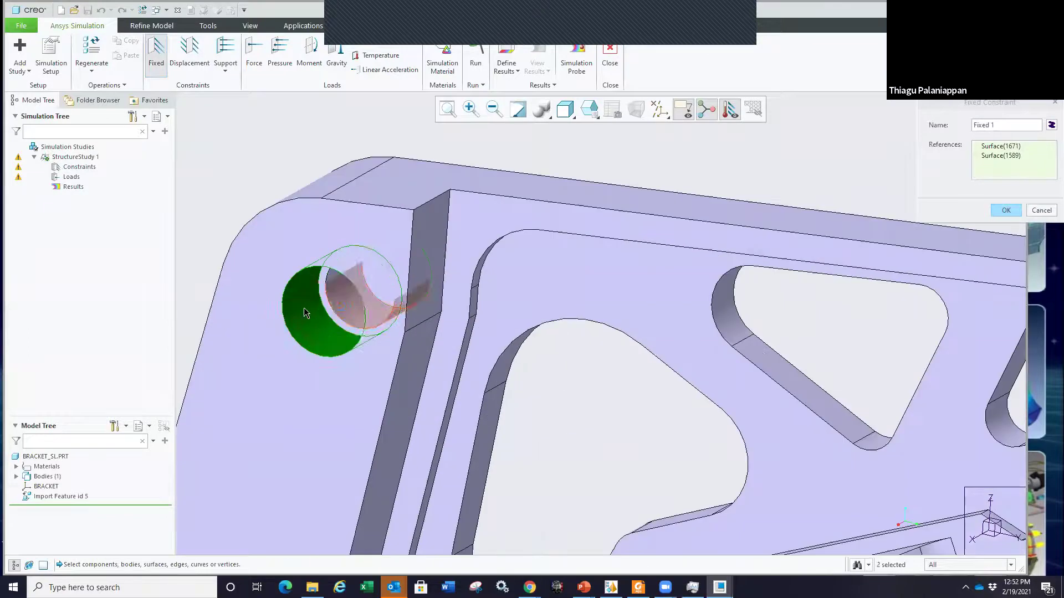
left_click(339, 306, "ctrl")
scroll(340, 306, "down", 3)
scroll(289, 427, "up", 4)
left_click(321, 397, "ctrl")
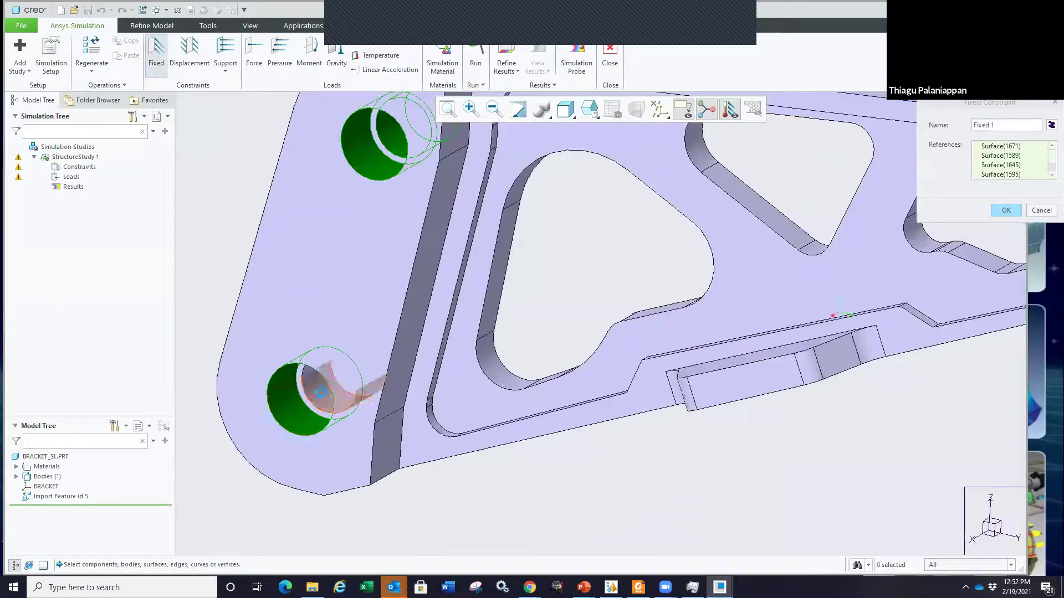
scroll(286, 398, "down", 4)
middle_click(433, 447)
Step: Generate the mesh for StructureStudy 1 and check its progress in the Creo Process Manager
middle_click_drag(433, 448, 324, 413)
left_click(325, 413)
left_click(481, 85)
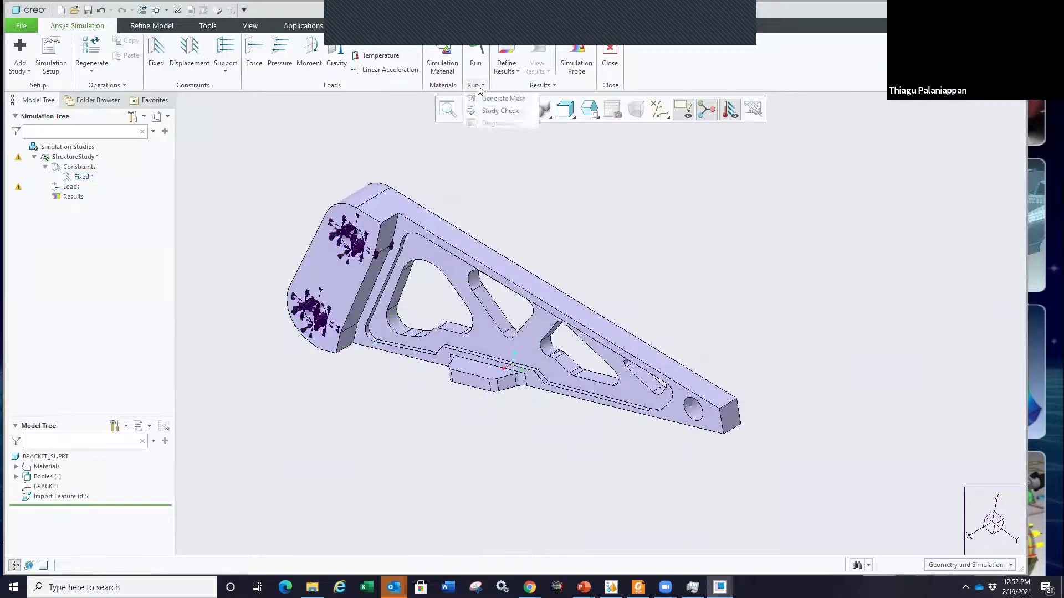
left_click(501, 100)
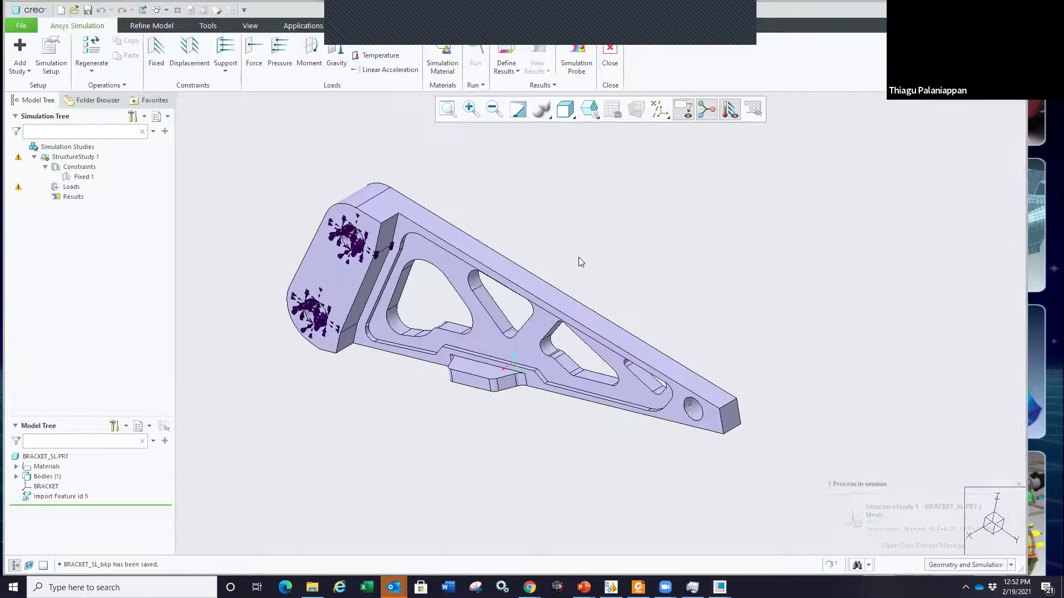
left_click(909, 545)
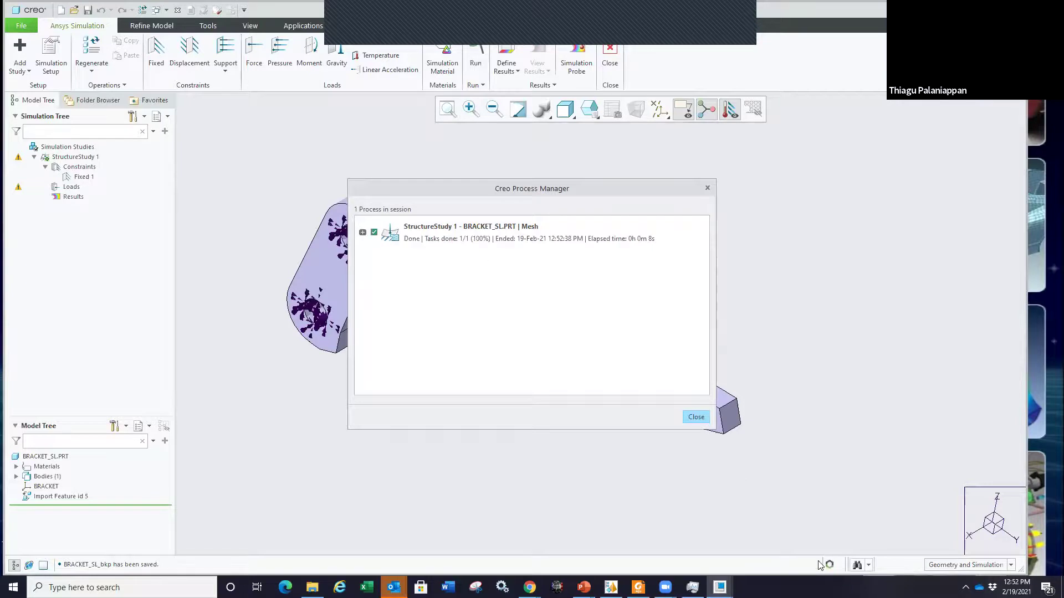
left_click(696, 417)
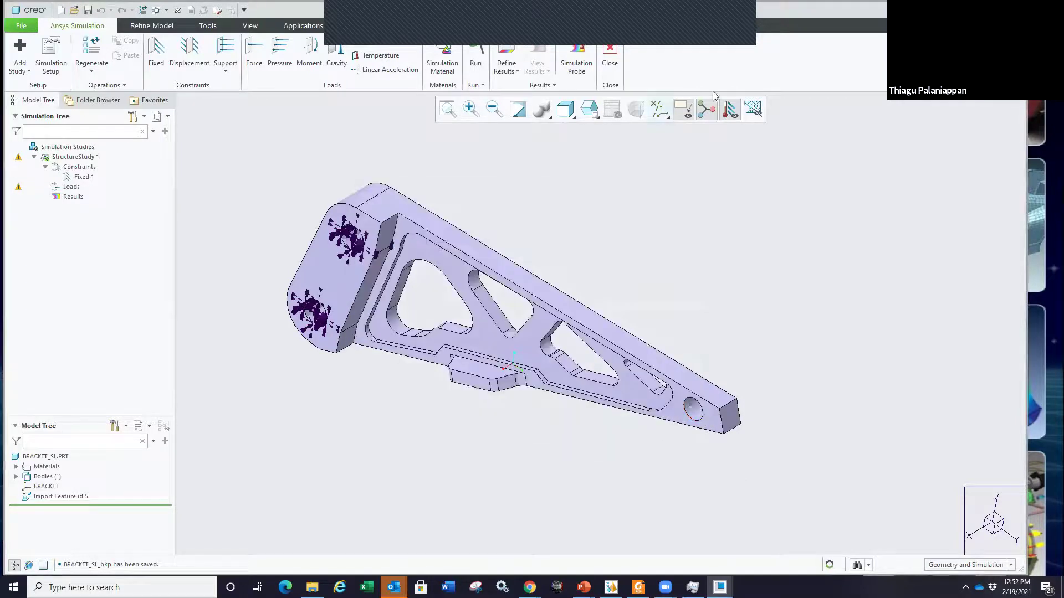
Step: Display the generated mesh on the bracket and open the Mesh Control environment
left_click(755, 109)
middle_click_drag(663, 185, 161, 34)
left_click(151, 26)
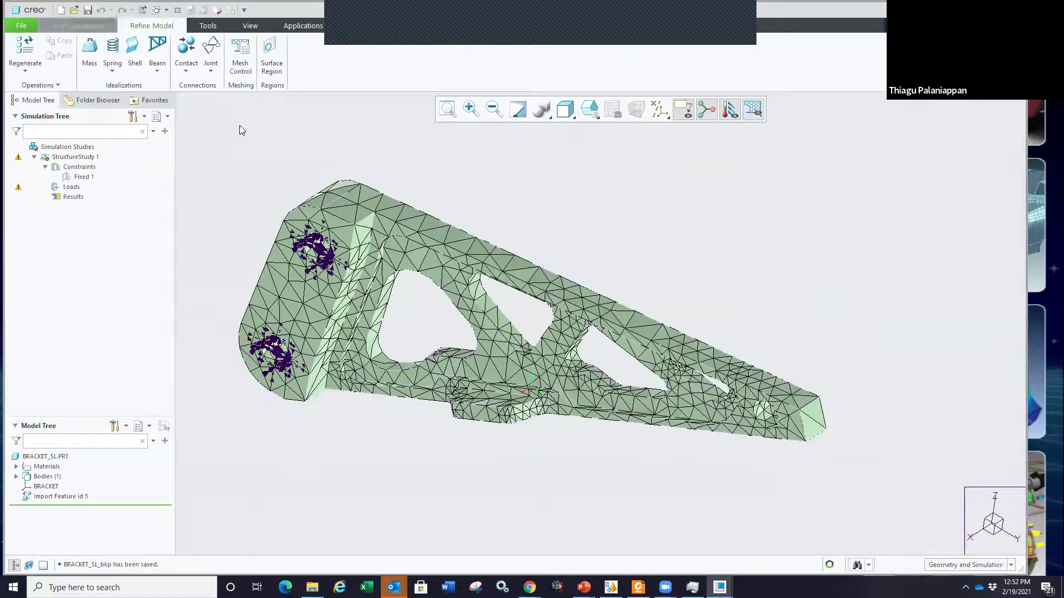
left_click(240, 52)
scroll(858, 448, "up", 6)
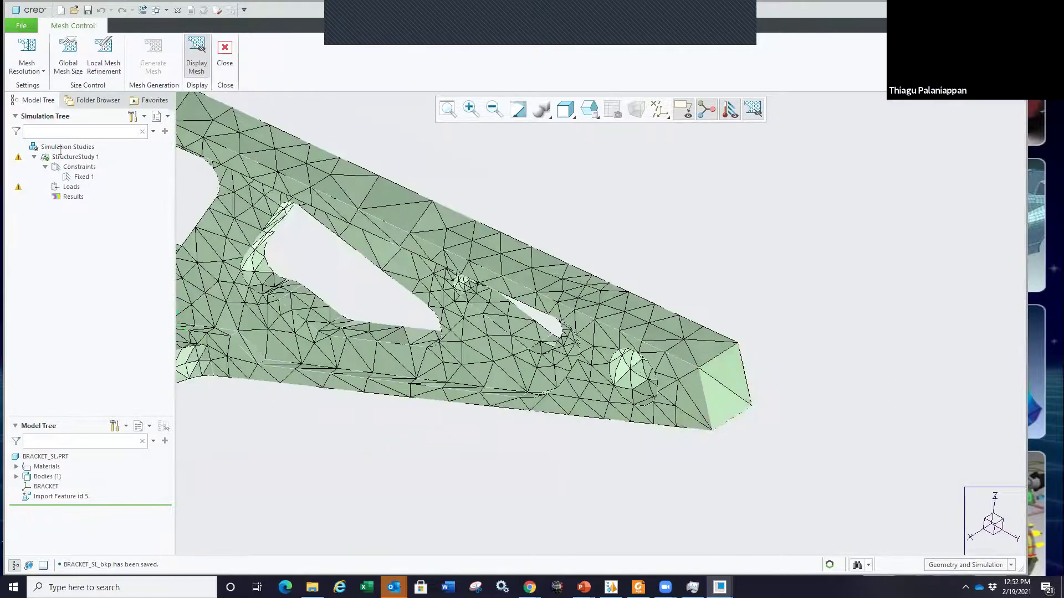
Step: Raise the mesh resolution to High and regenerate the bracket's mesh
left_click(32, 71)
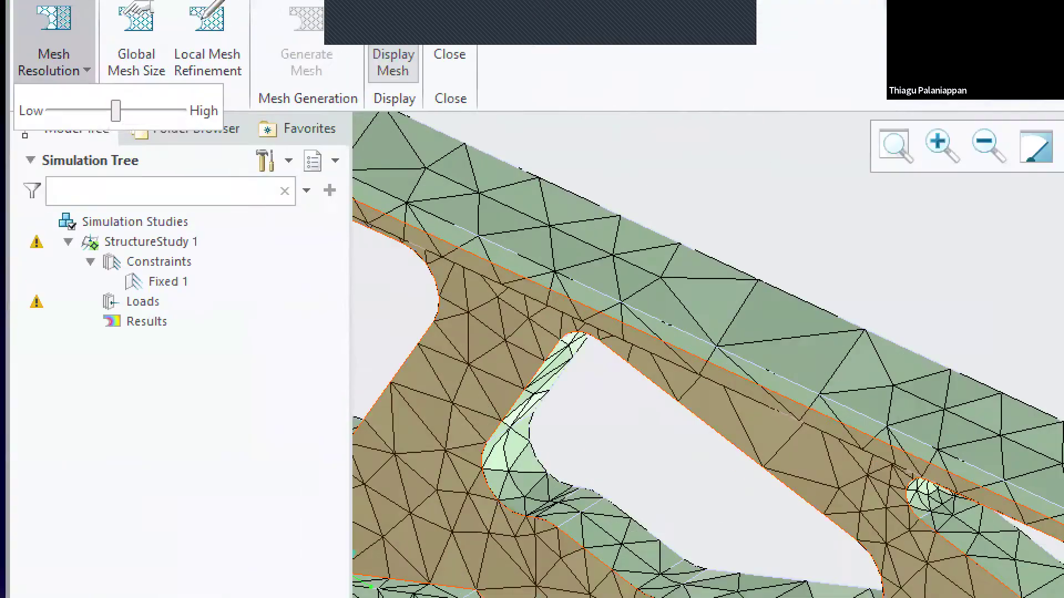
left_click_drag(23, 95, 90, 98)
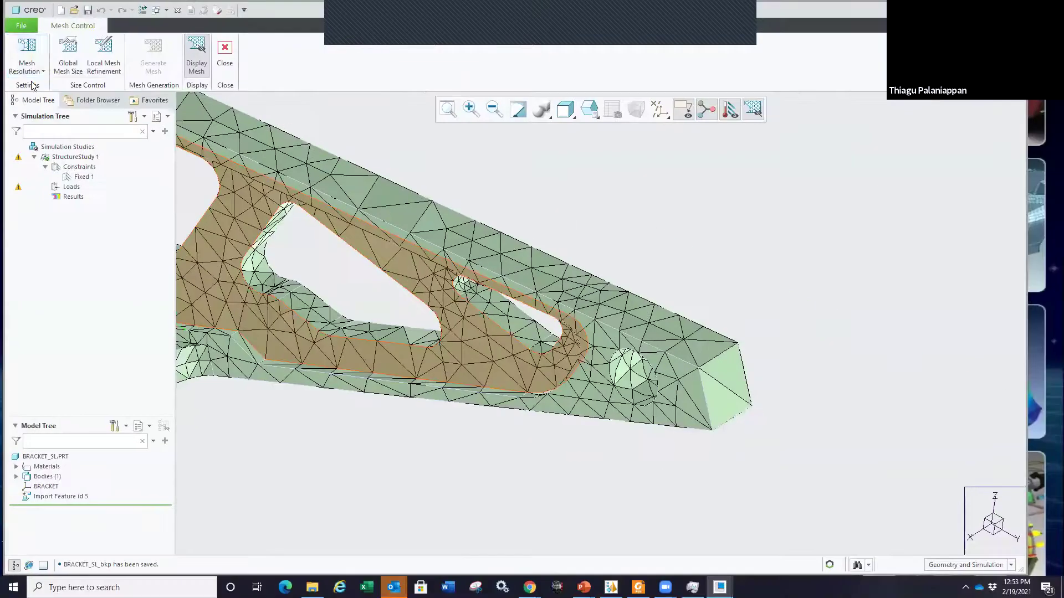
left_click(49, 61)
left_click_drag(58, 93, 92, 93)
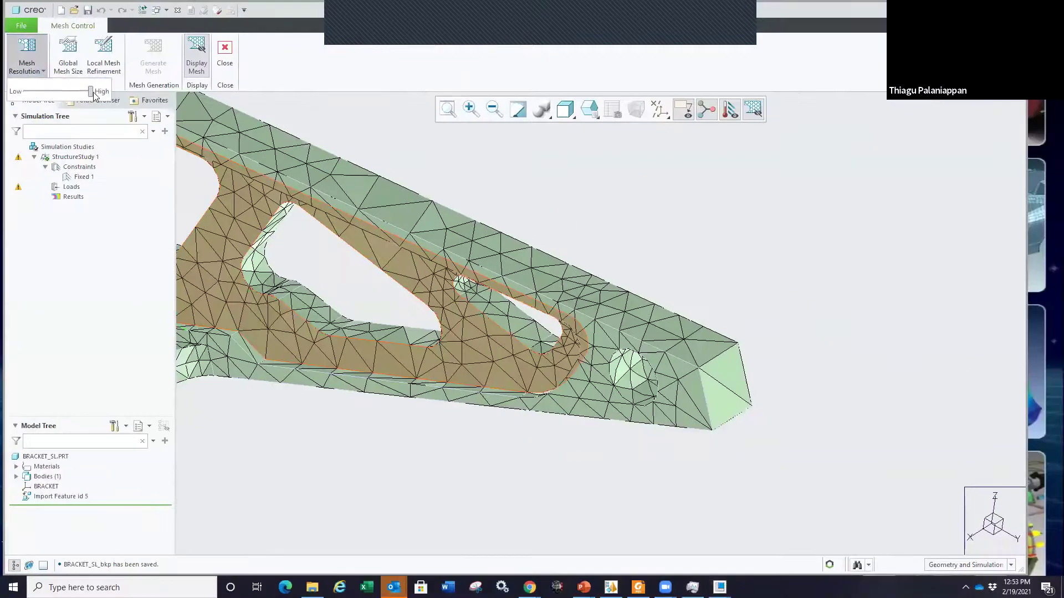
left_click(153, 51)
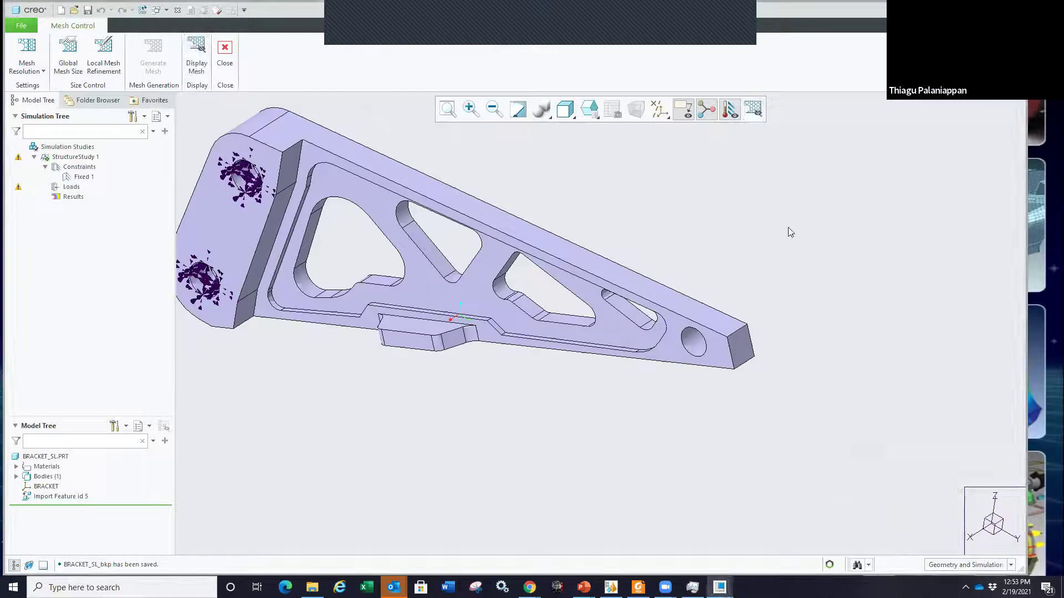
Step: Display the regenerated mesh and inspect its elements around the hole at the bracket's narrow end
left_click(753, 109)
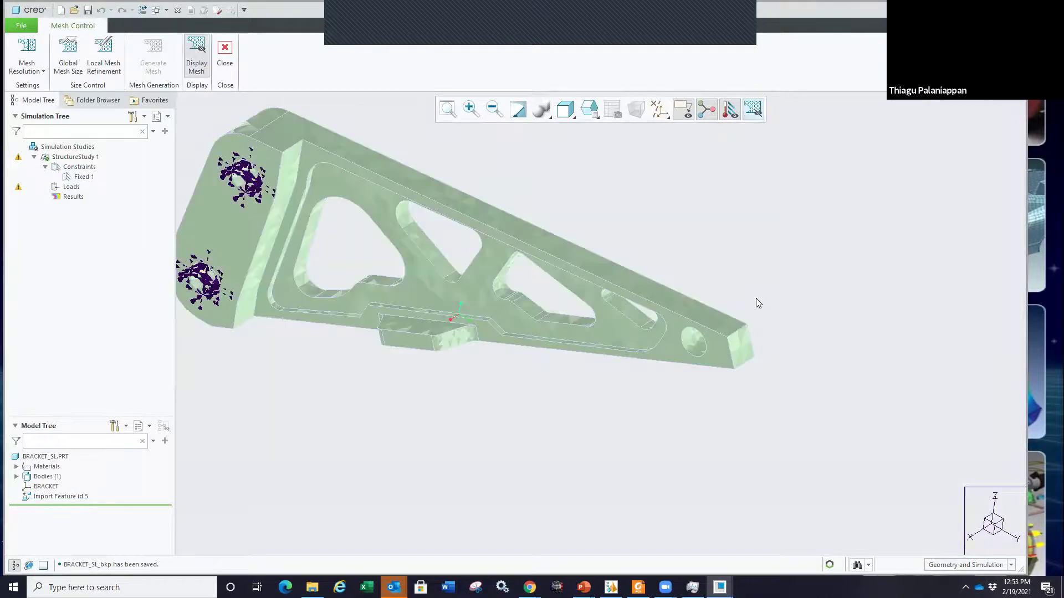
scroll(797, 338, "up", 3)
middle_click_drag(797, 338, 659, 336)
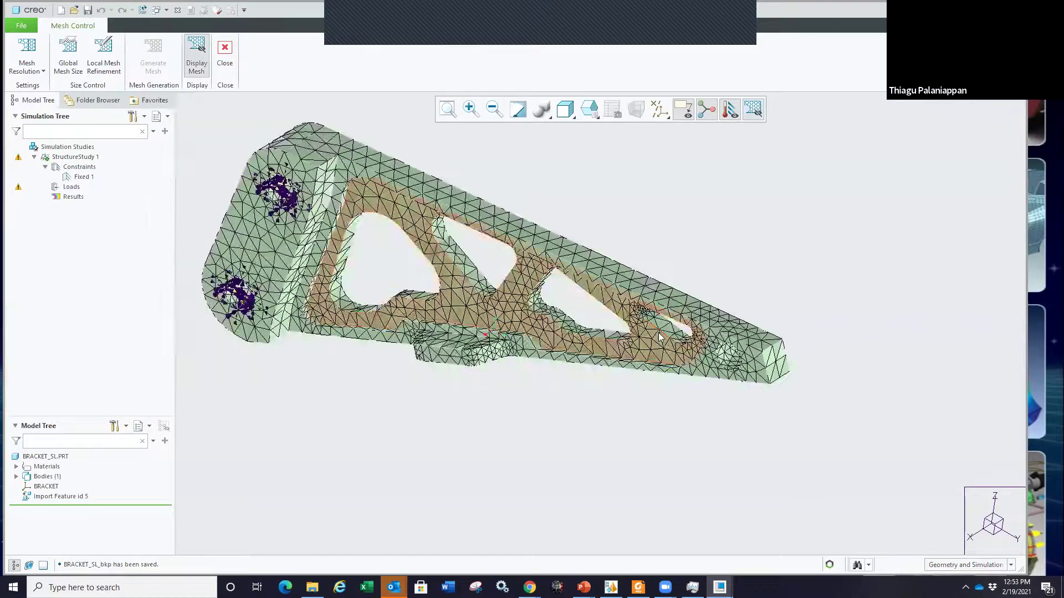
scroll(660, 337, "up", 5)
scroll(729, 357, "down", 5)
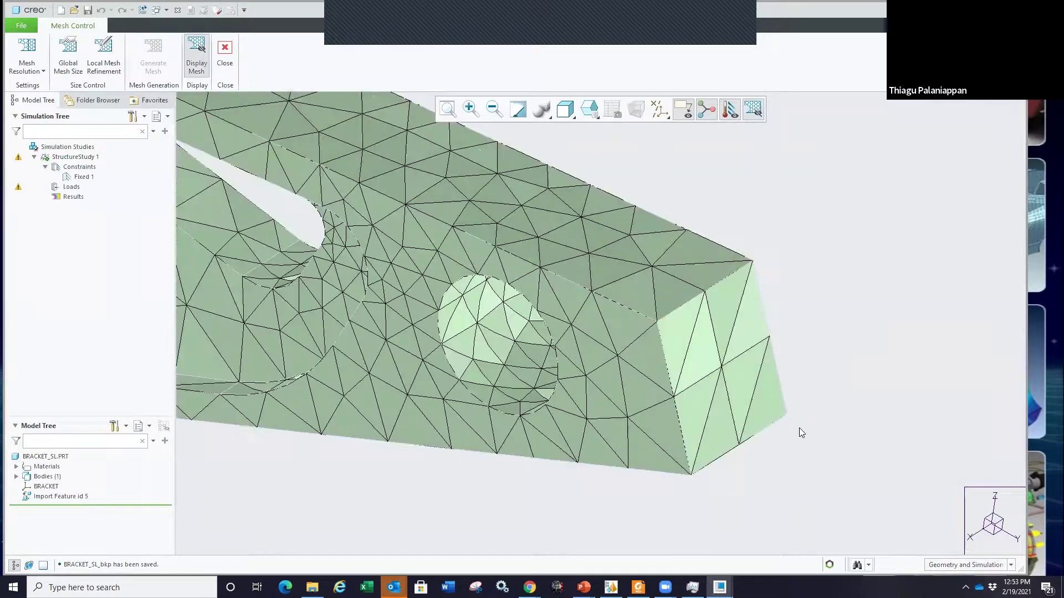
scroll(799, 428, "up", 6)
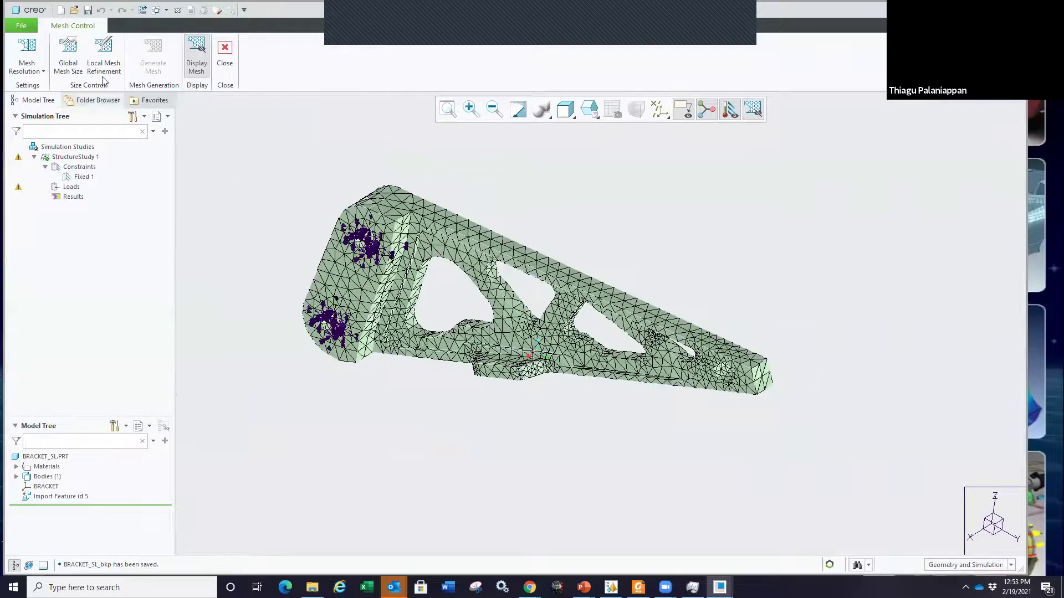
Step: Examine the global mesh size settings under the Curvature and Proximity size function methods without applying any change
left_click(68, 54)
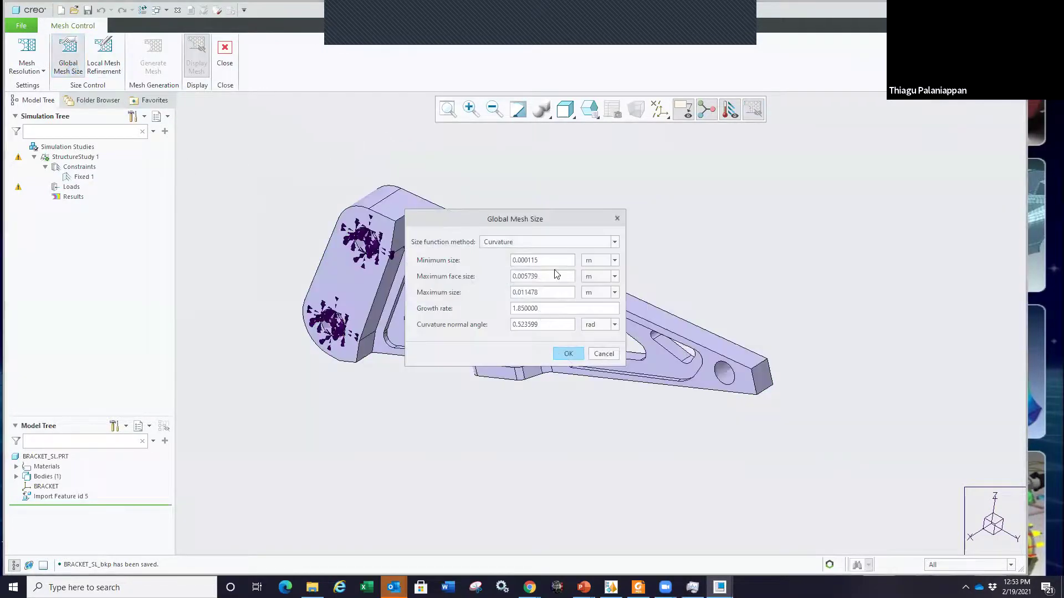
left_click(522, 243)
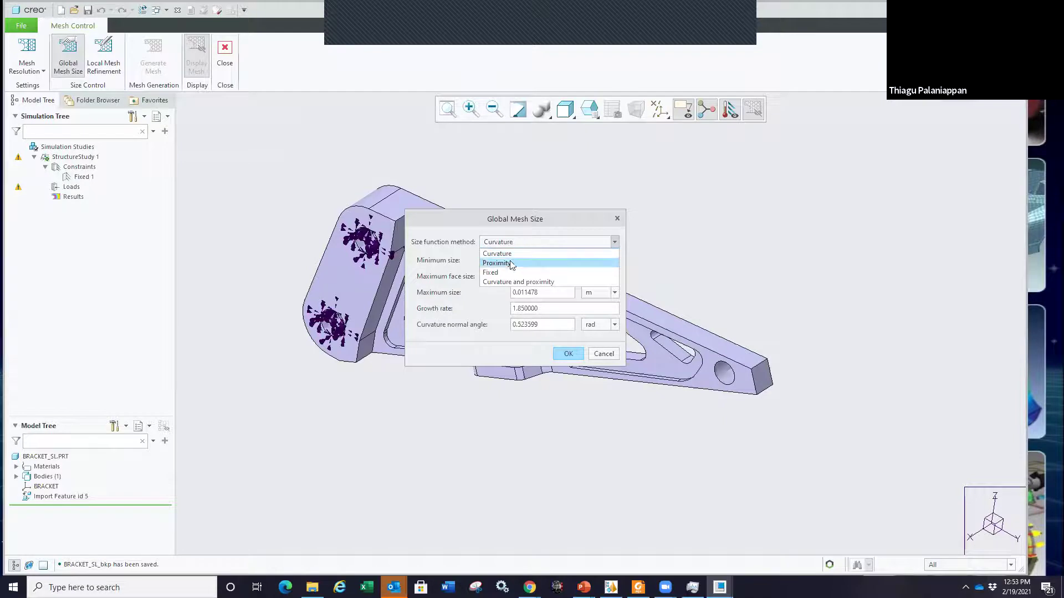
left_click(508, 255)
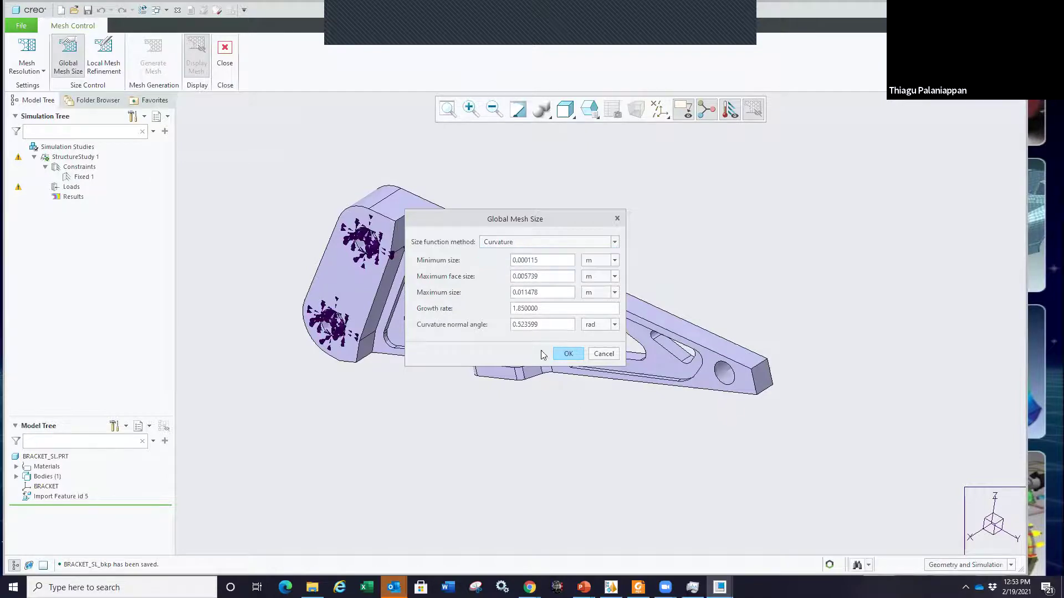
left_click(514, 247)
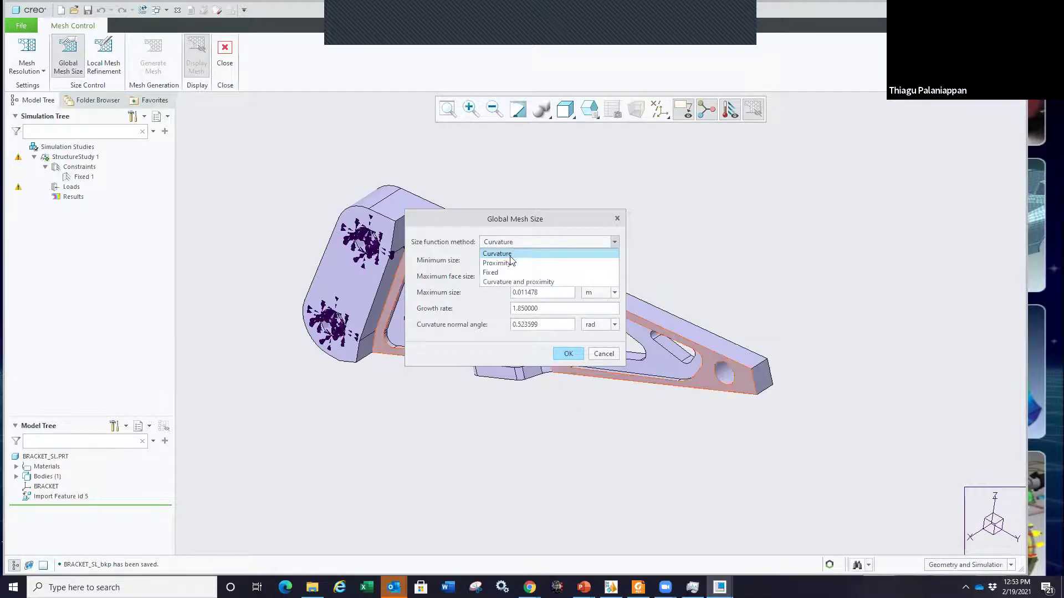
left_click(510, 267)
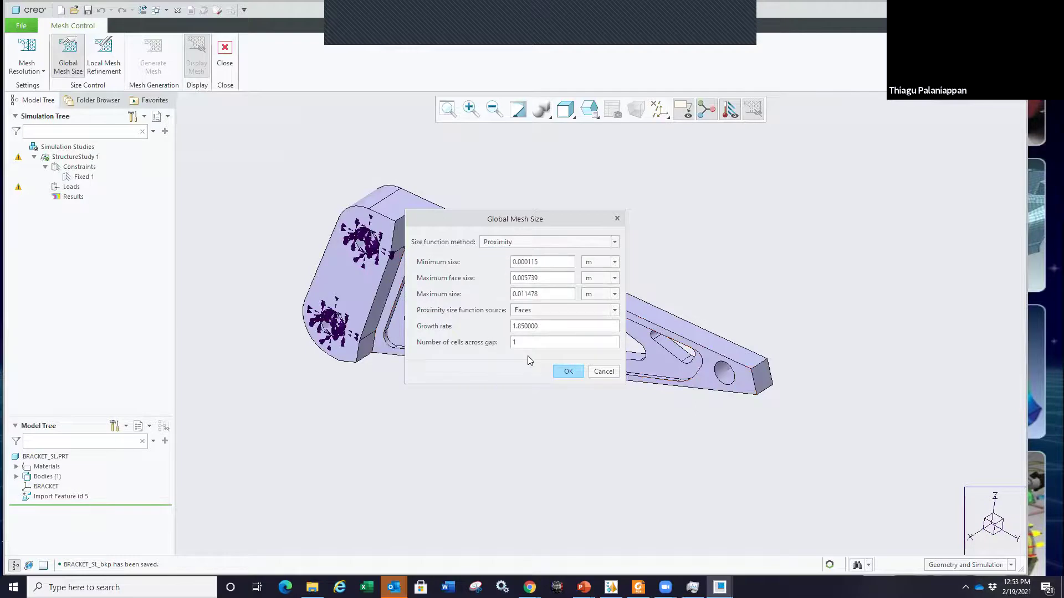
left_click(525, 244)
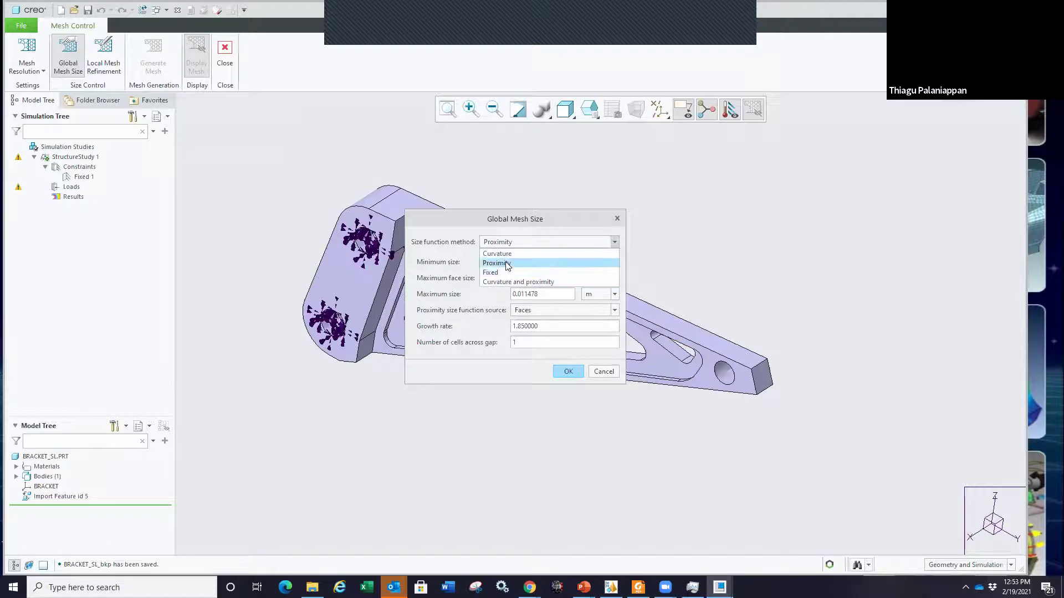
left_click(501, 254)
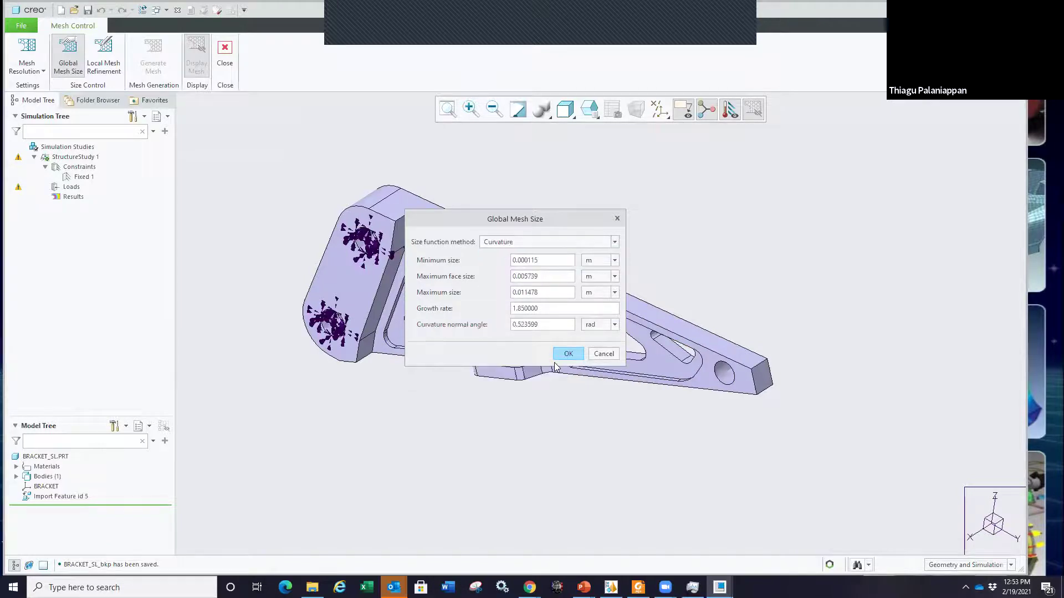
right_click(545, 326)
left_click(641, 344)
left_click(595, 357)
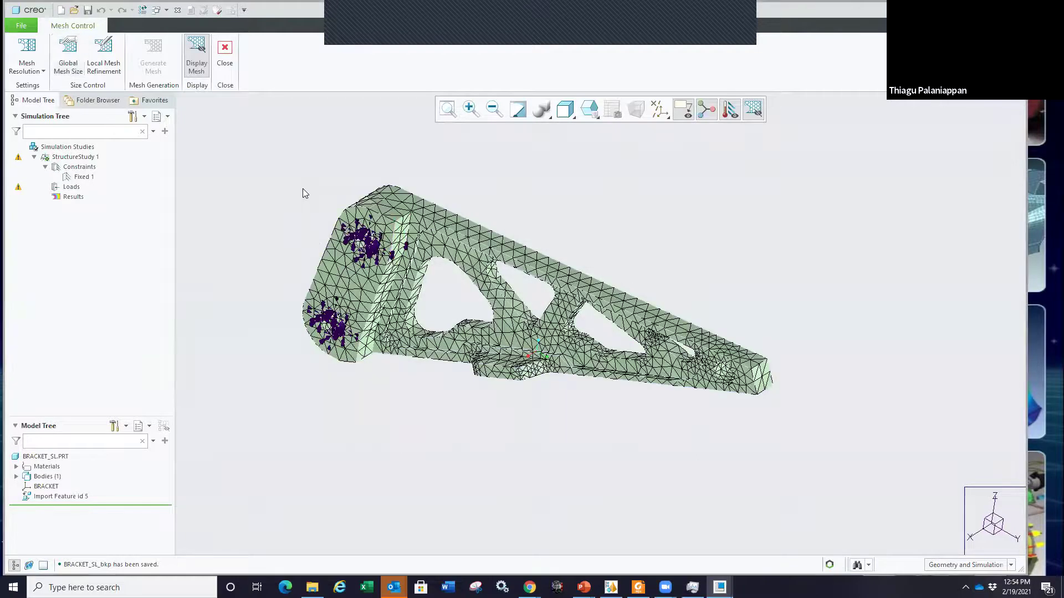
Step: Lower the mesh resolution to about midway between Low and High and regenerate the bracket's mesh
left_click(225, 53)
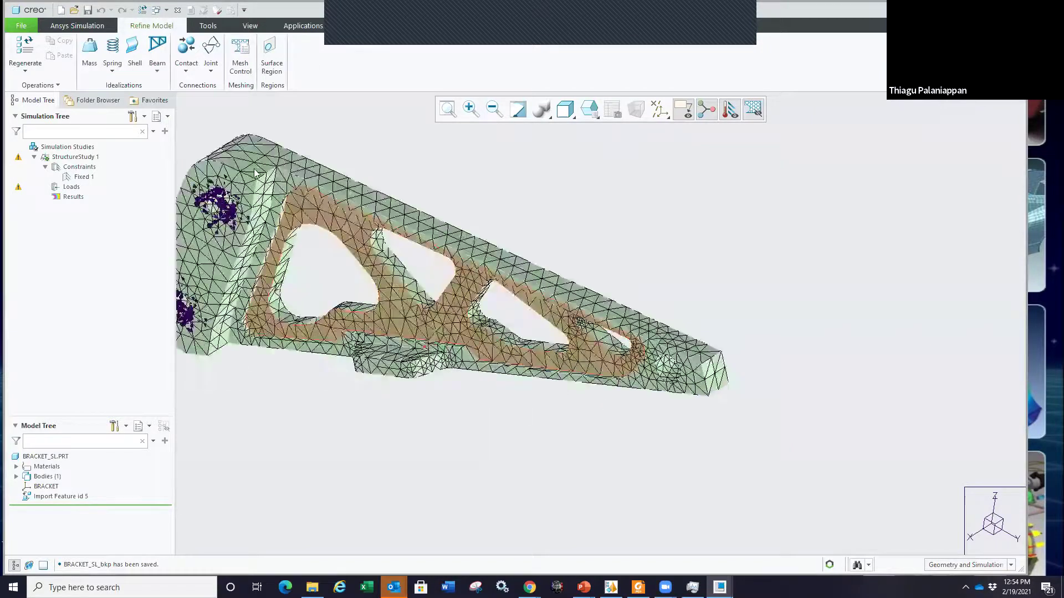
left_click(240, 55)
left_click(39, 67)
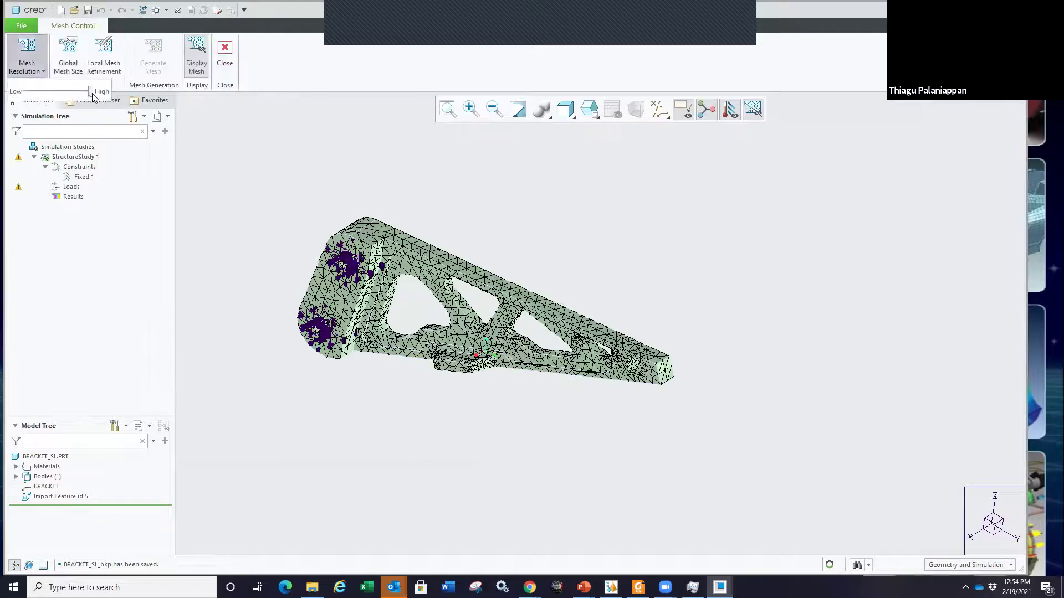
left_click(58, 91)
left_click(153, 53)
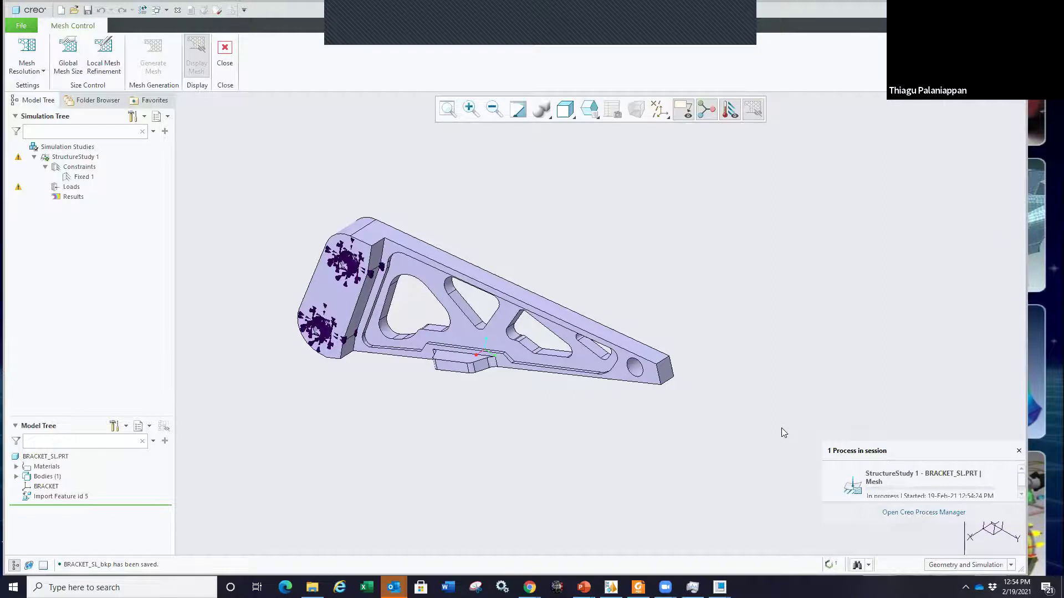
left_click(1018, 452)
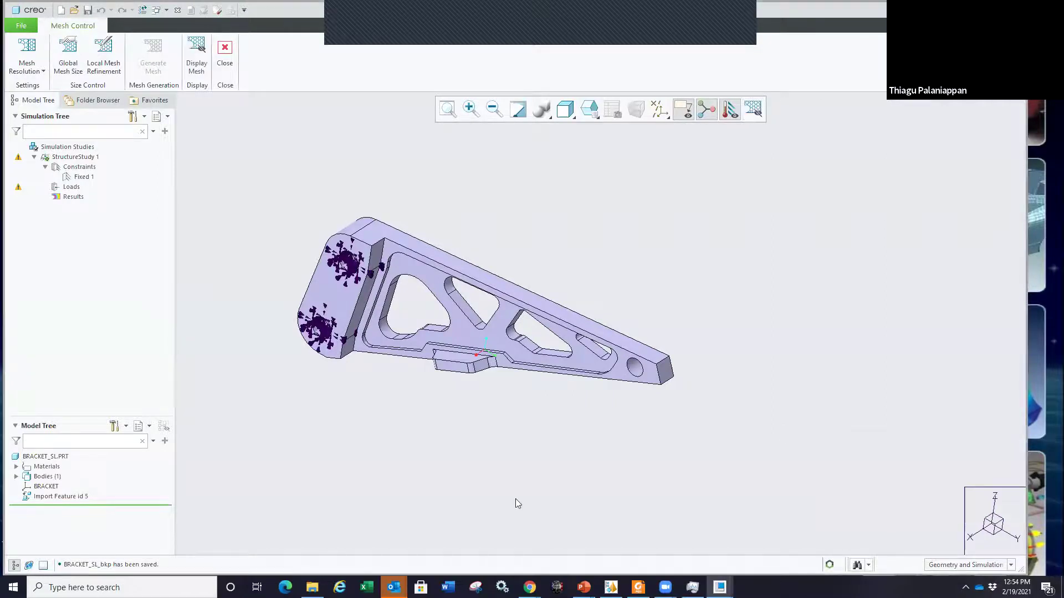
Step: Leave the Mesh Control environment and run StructureStudy 1
left_click(224, 53)
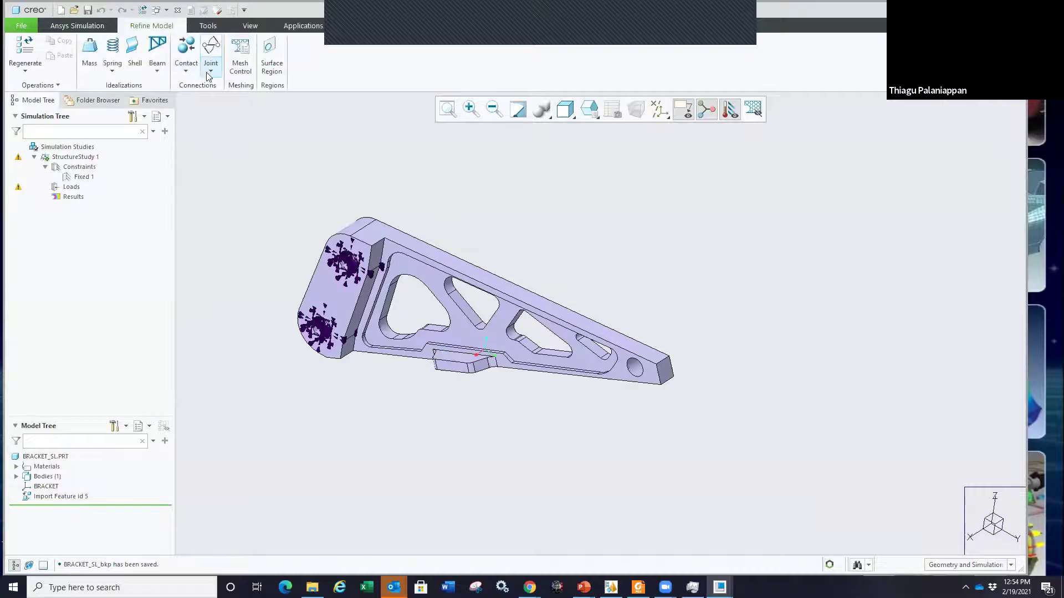
left_click(77, 26)
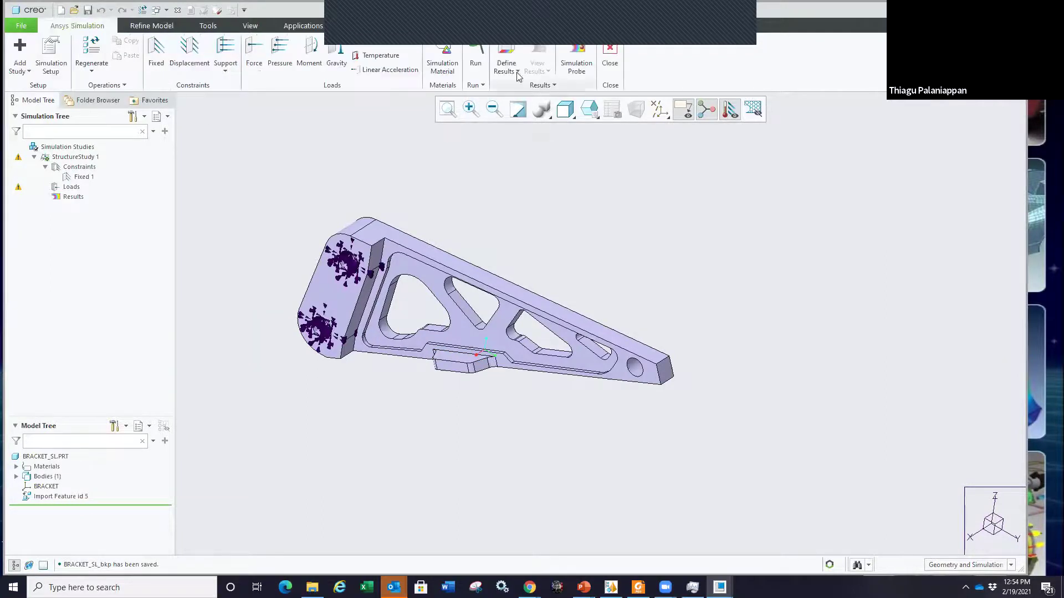
left_click(475, 62)
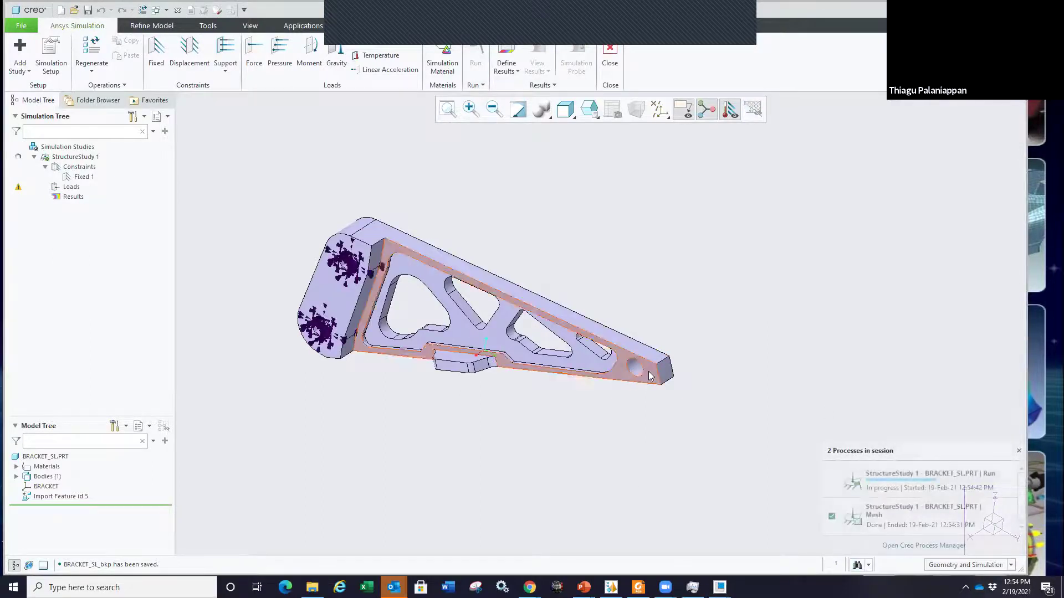
Step: Apply a total force of -100 N in Z to the hole surface at the bracket's narrow end
scroll(630, 375, "up", 3)
left_click(619, 370)
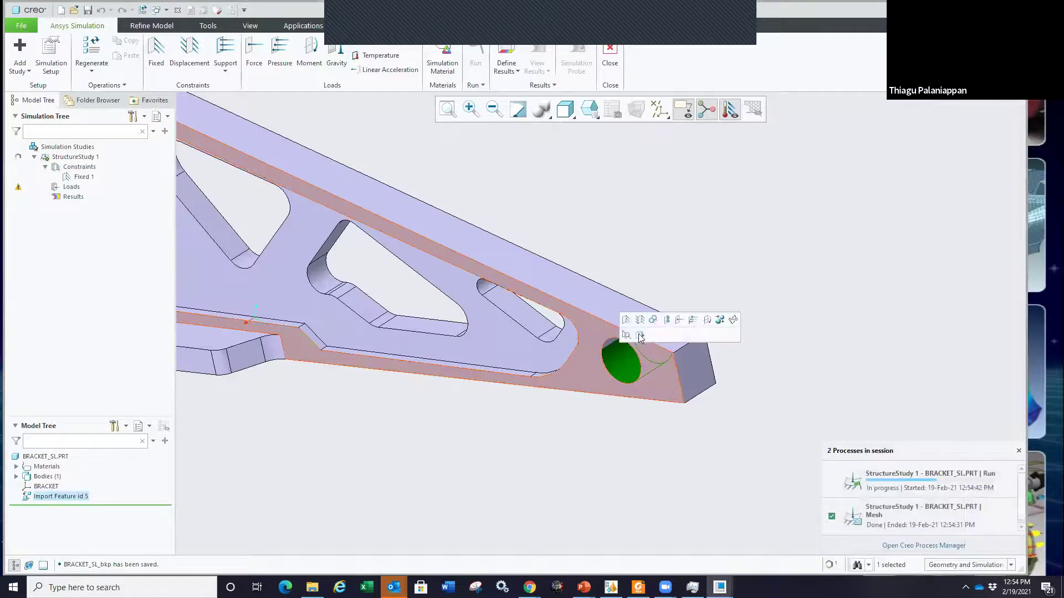
left_click(679, 321)
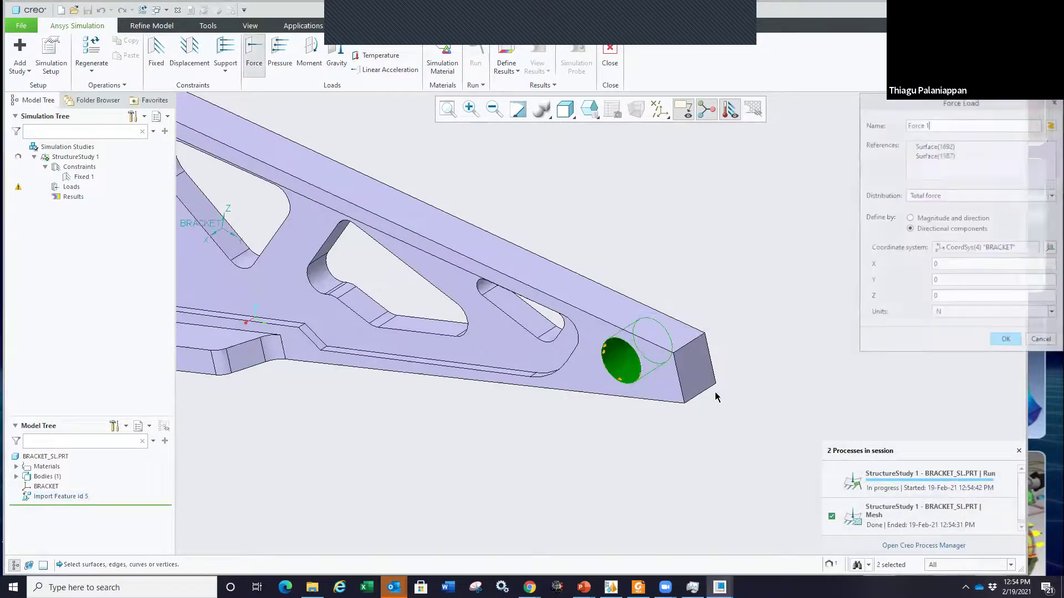
scroll(720, 382, "down", 5)
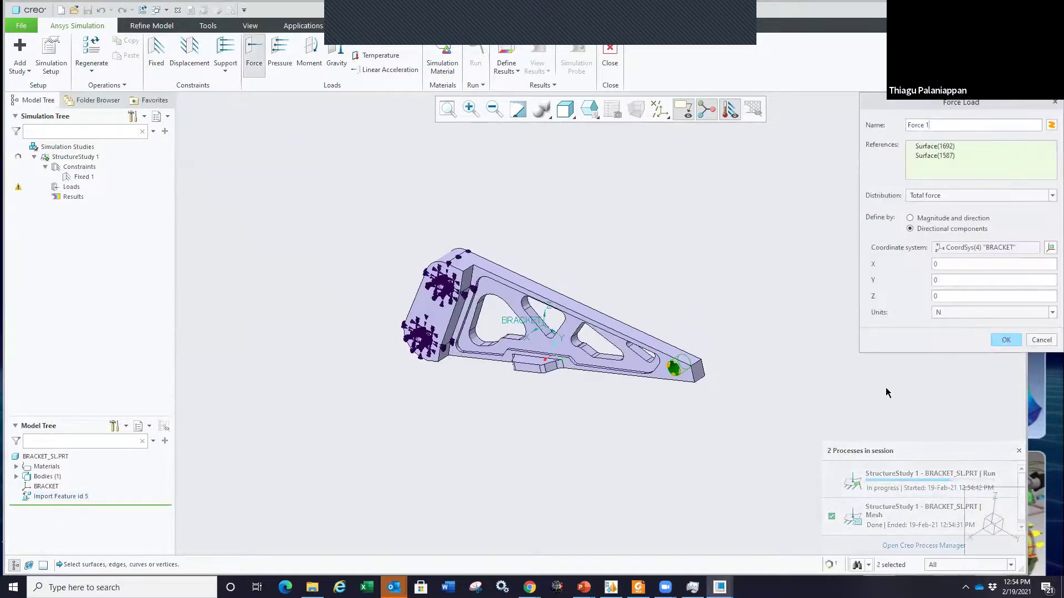
key("BackSpace")
type("-100")
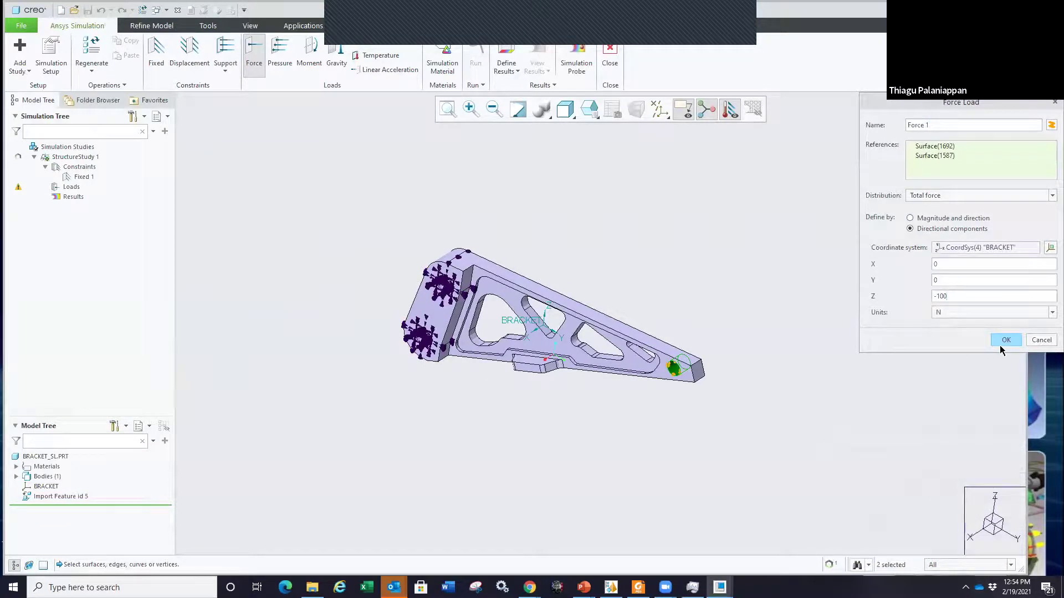
left_click(1005, 340)
left_click(872, 494)
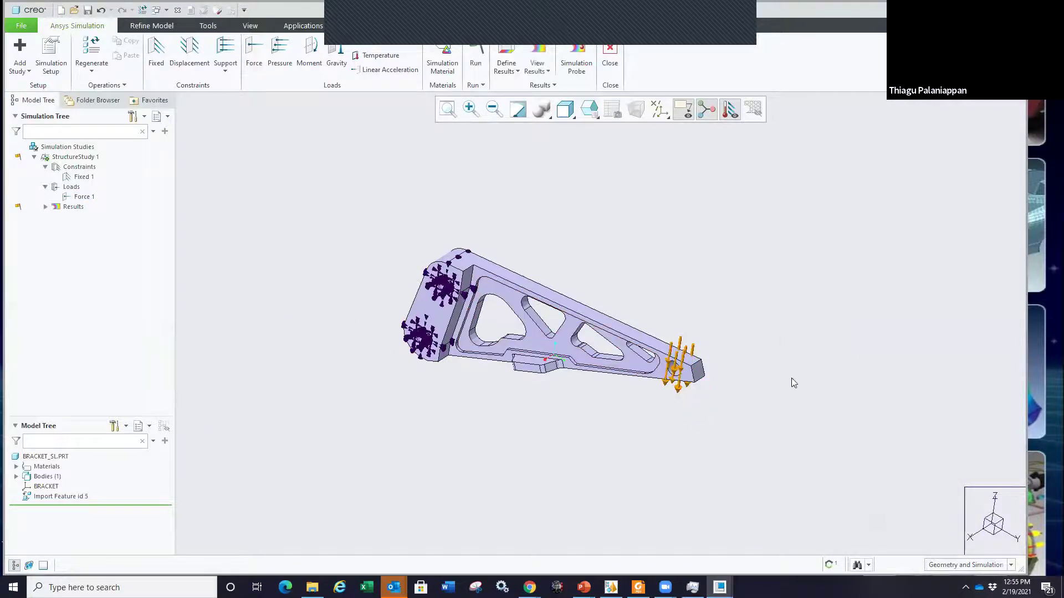
Step: Check the mesh, solve and results tasks of the StructureStudy 1 run in the Creo Process Manager
left_click(830, 565)
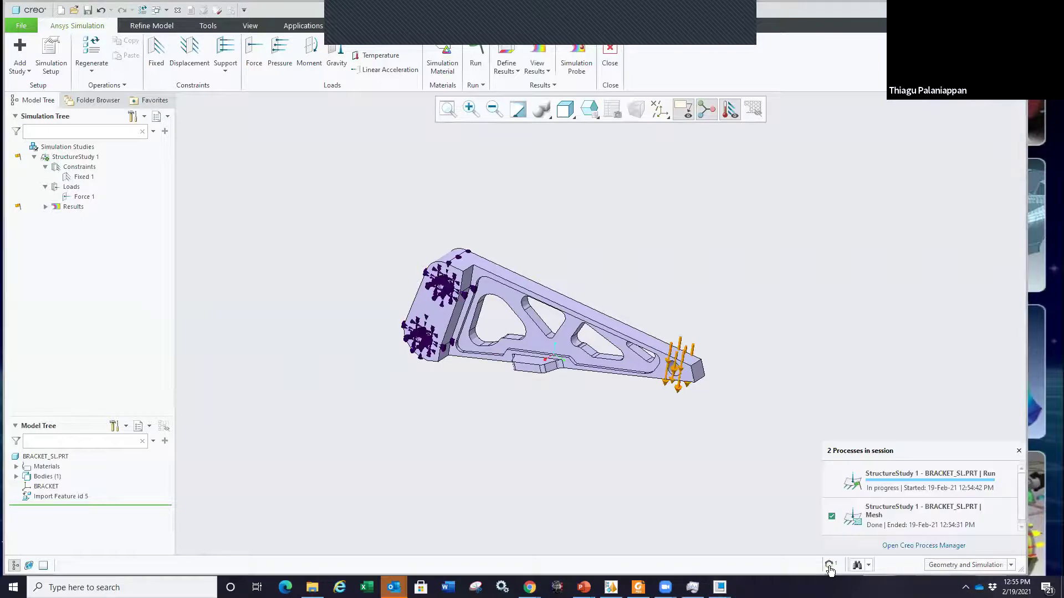
left_click(903, 546)
left_click(363, 273)
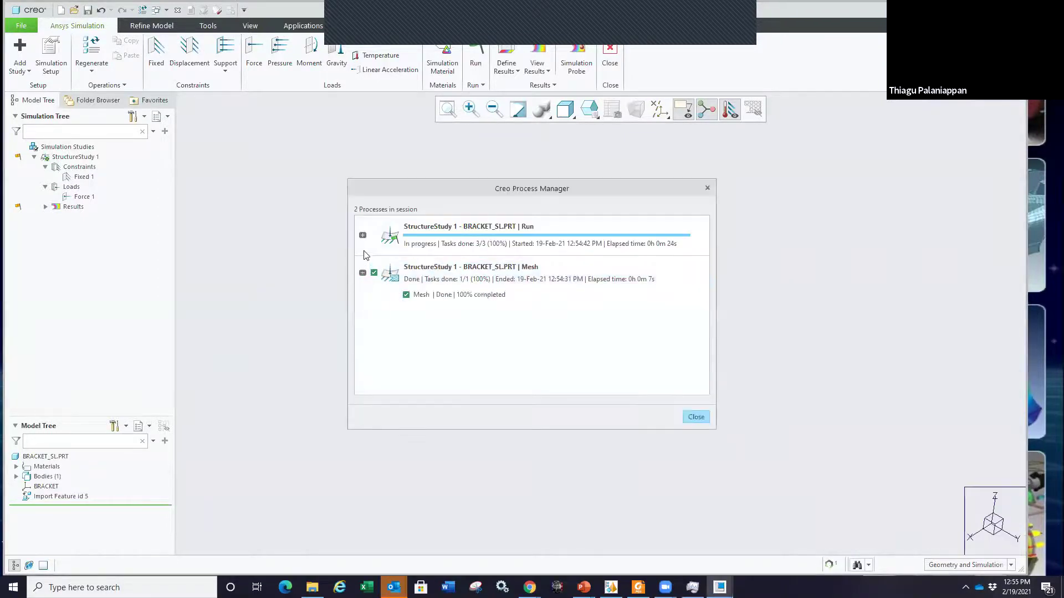
left_click(363, 234)
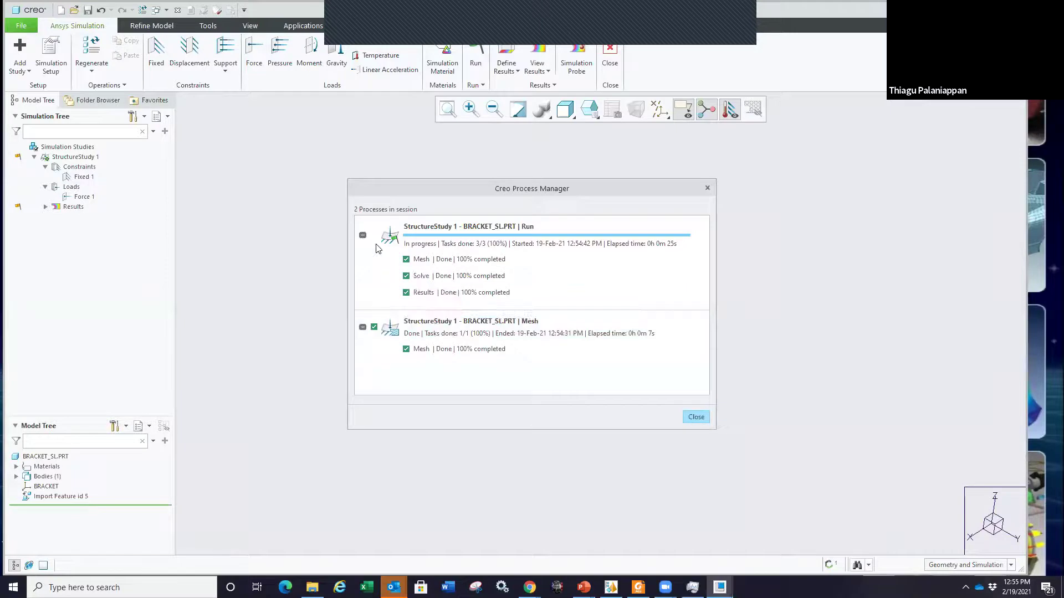
left_click(692, 417)
Step: Run StructureStudy 1 again with the force applied and review its tasks in the Creo Process Manager
left_click(475, 58)
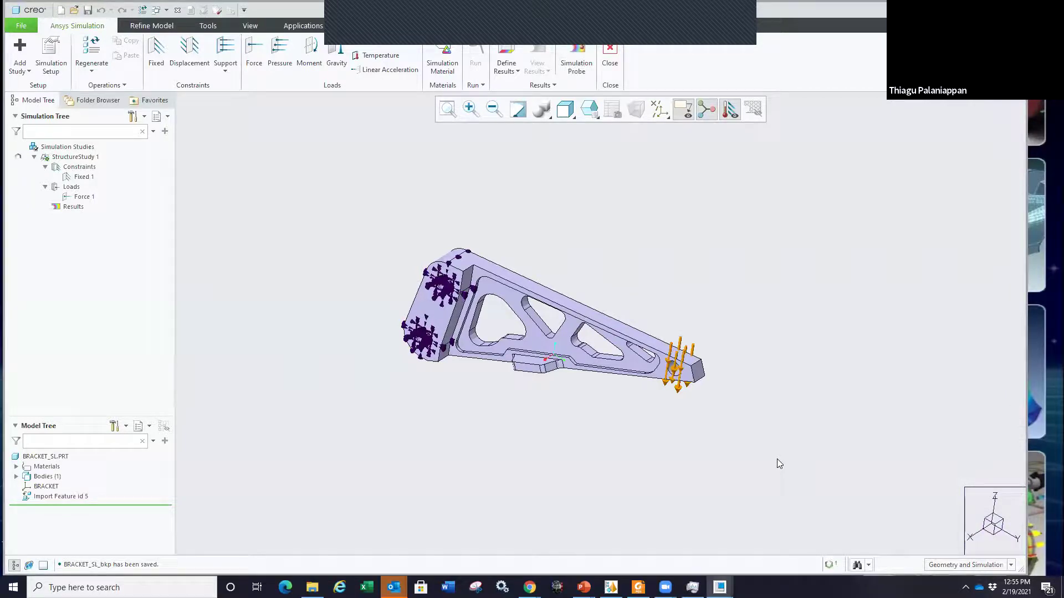
left_click(827, 565)
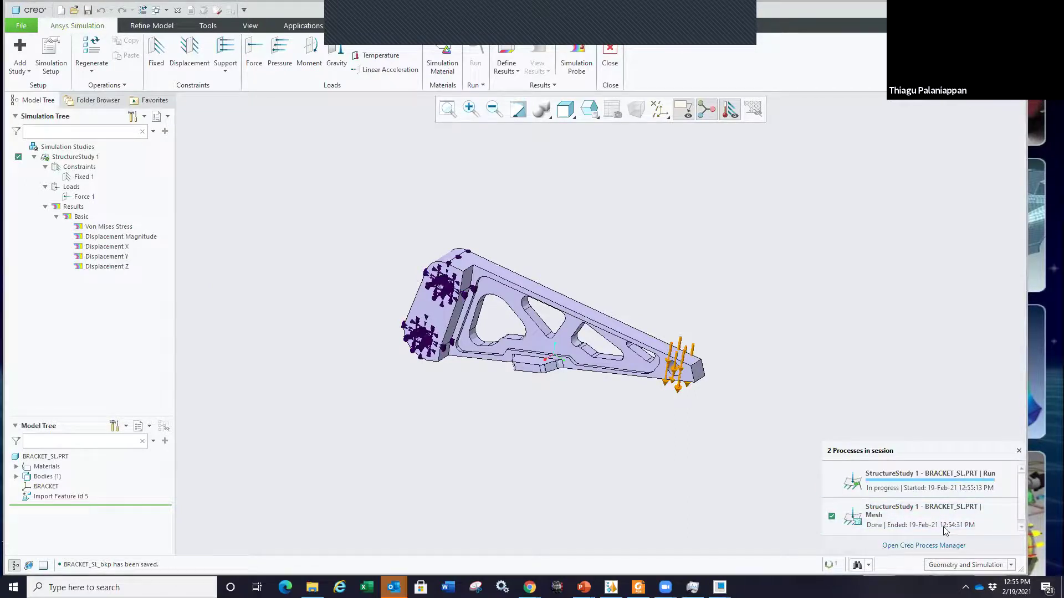
left_click(913, 556)
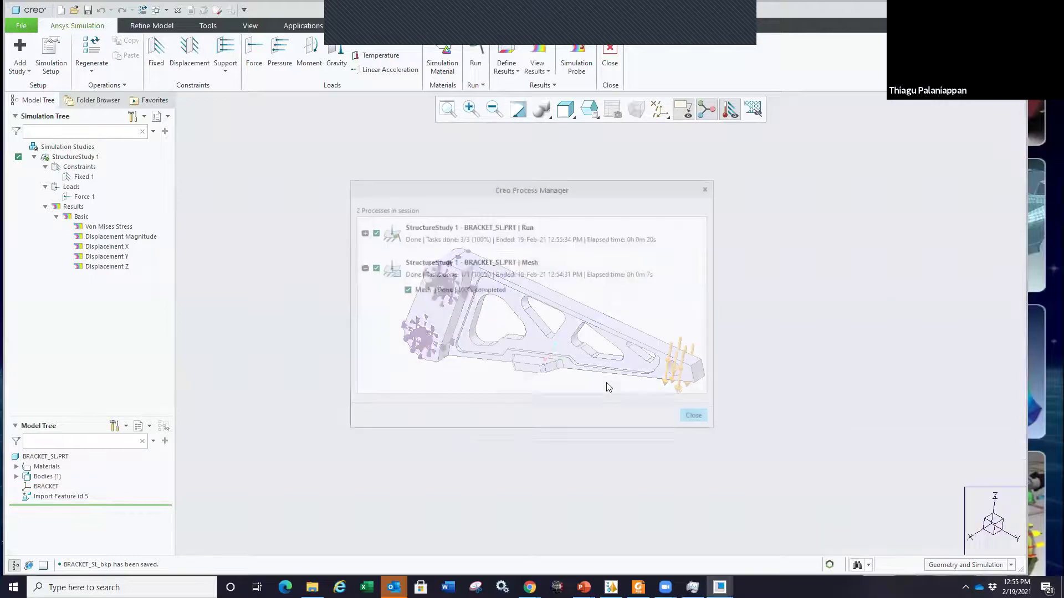
left_click(363, 233)
left_click(362, 322)
left_click(695, 417)
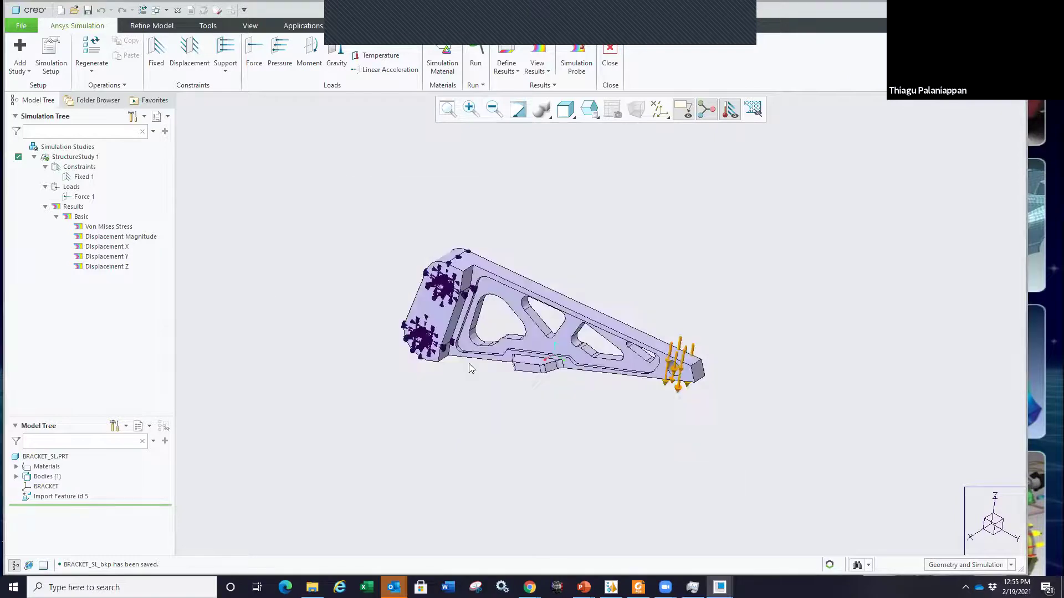
Step: View the basic Von Mises Stress and Displacement Magnitude results on the bracket
left_click(102, 229)
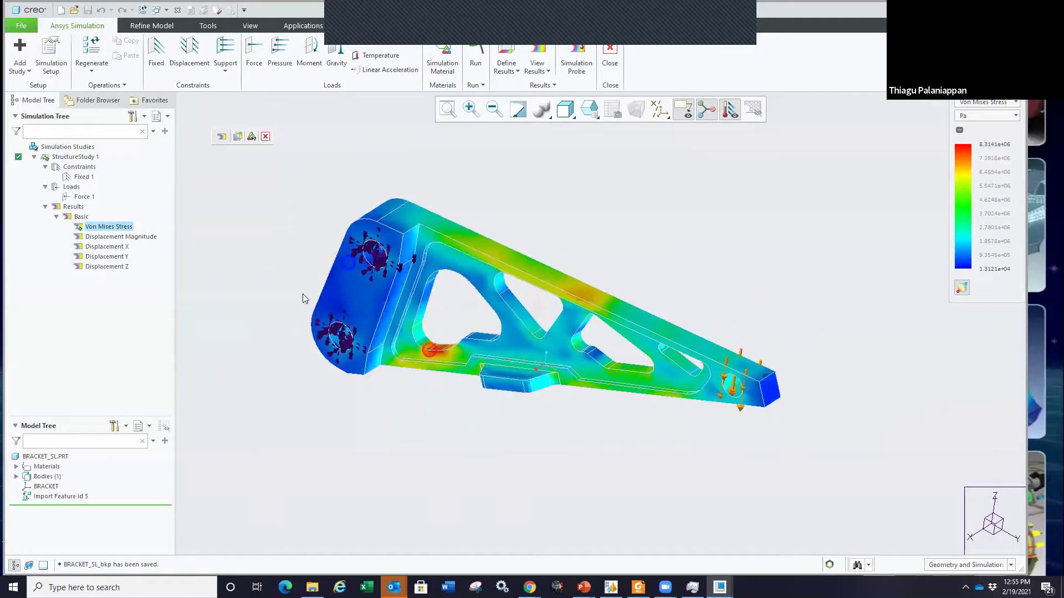
left_click(114, 236)
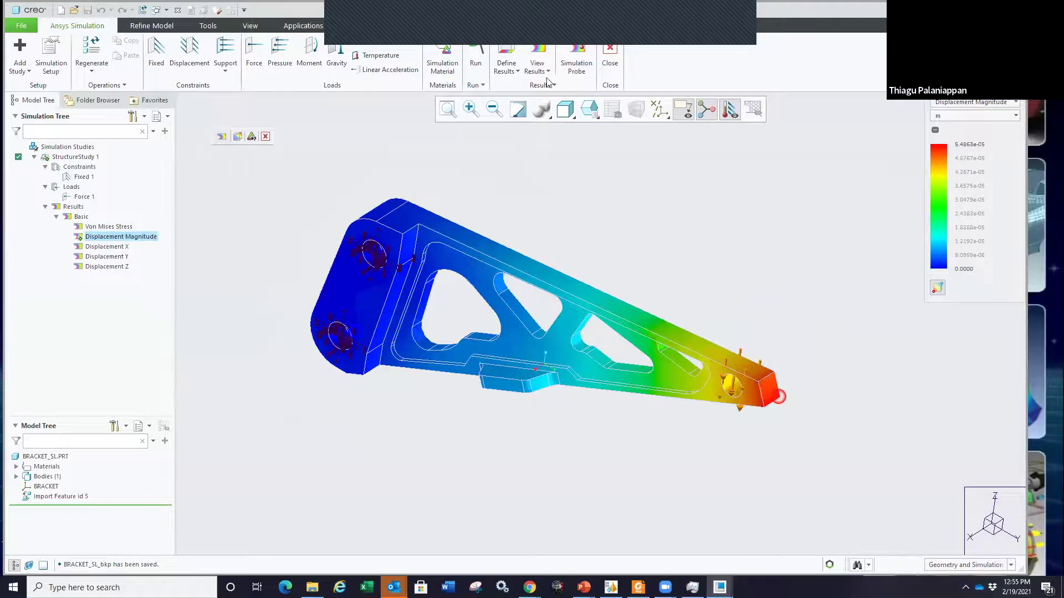
Step: Define a contour plot for BRACKET_SL.PRT with Von Mises Stress as the results type
left_click(506, 65)
left_click(526, 84)
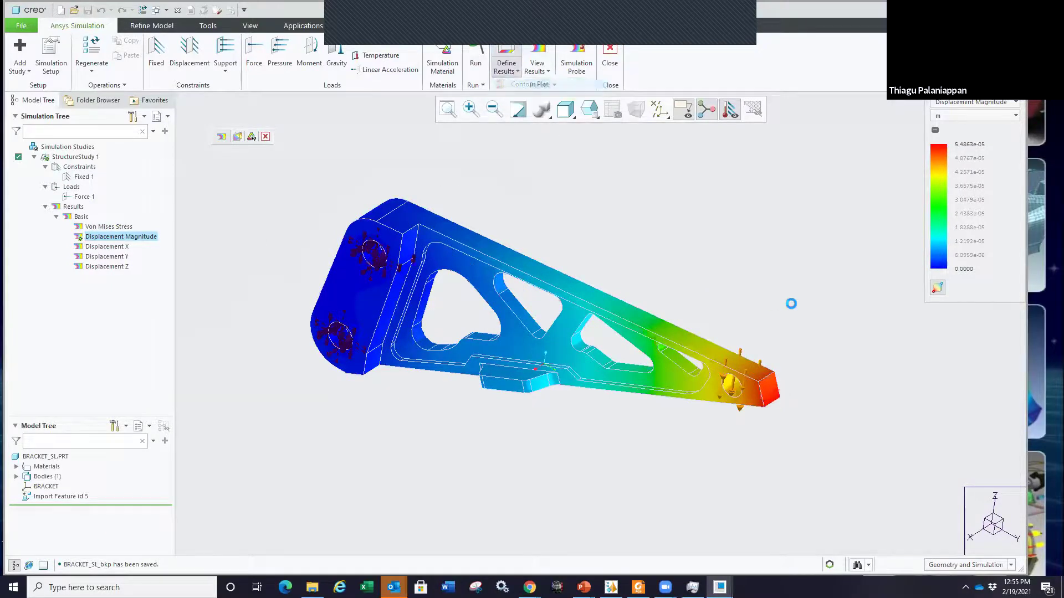
left_click(993, 195)
left_click(993, 196)
left_click(996, 196)
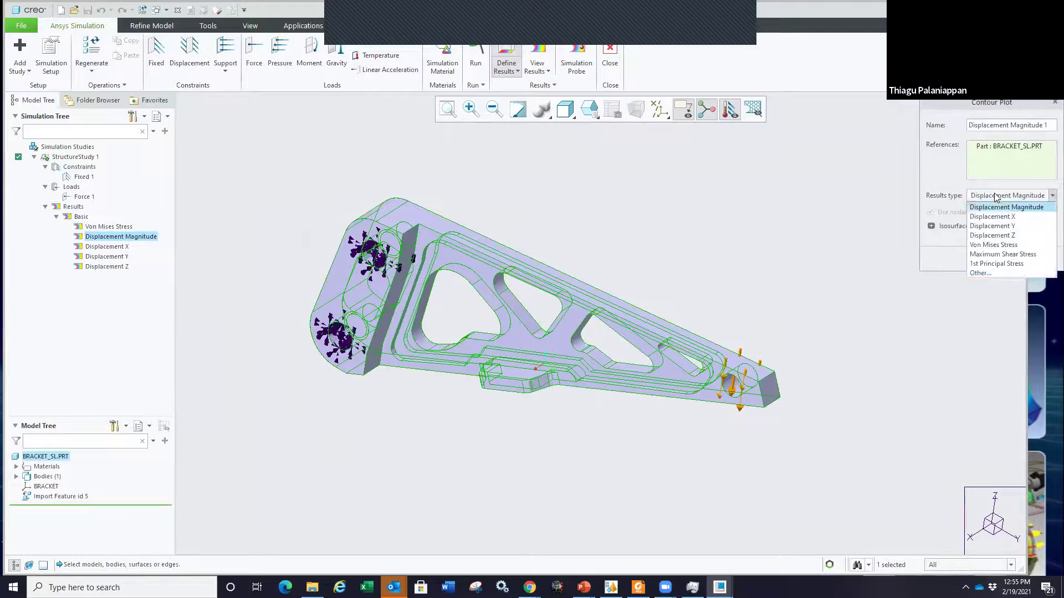
left_click(993, 245)
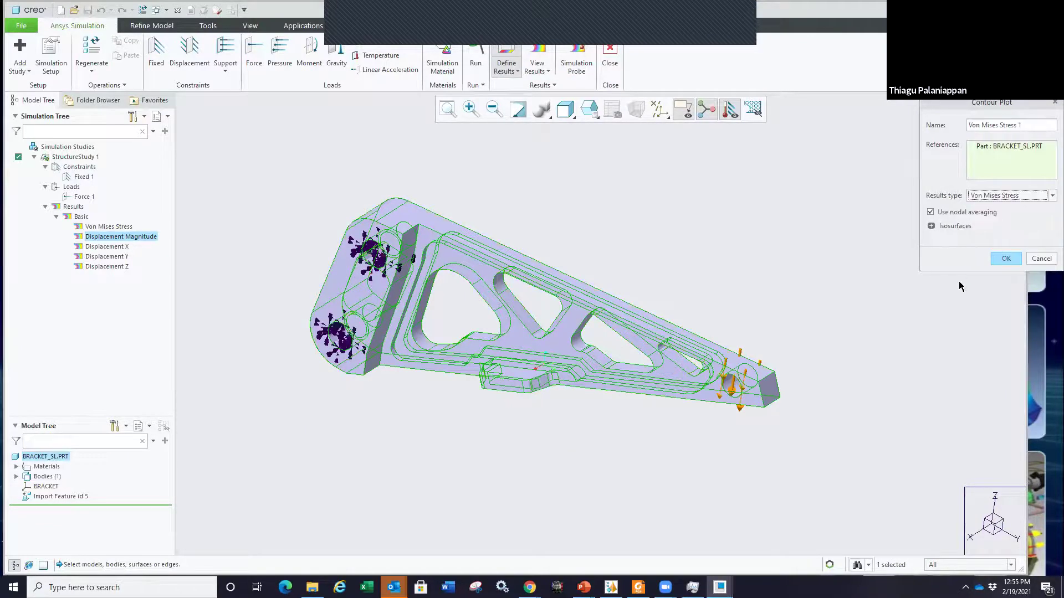
left_click(1006, 259)
right_click(73, 206)
left_click(94, 210)
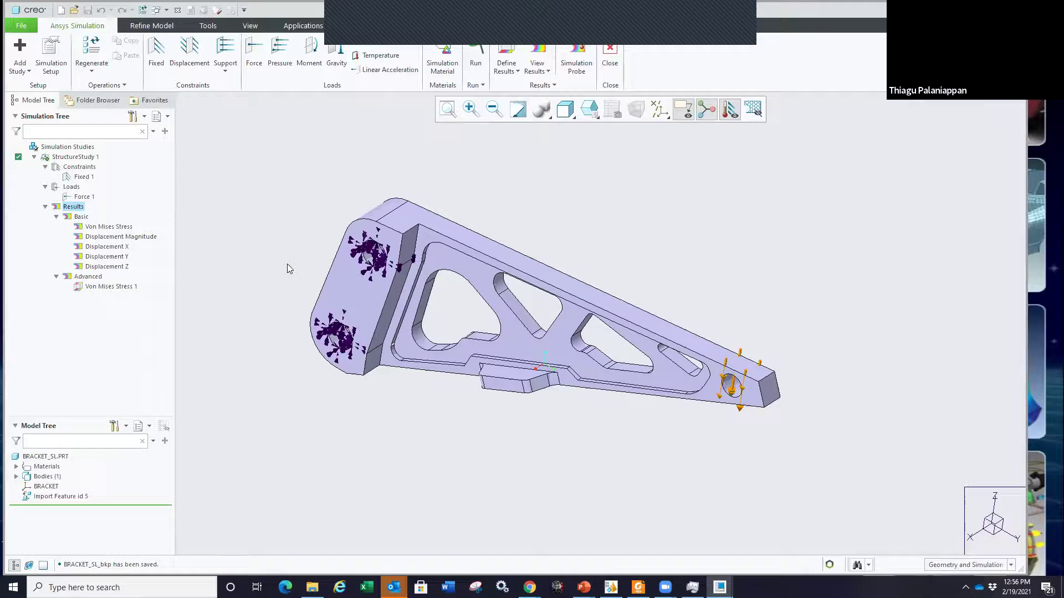
Step: Display the advanced Von Mises stress contour plot on the bracket and play its deformation animation
left_click(99, 287)
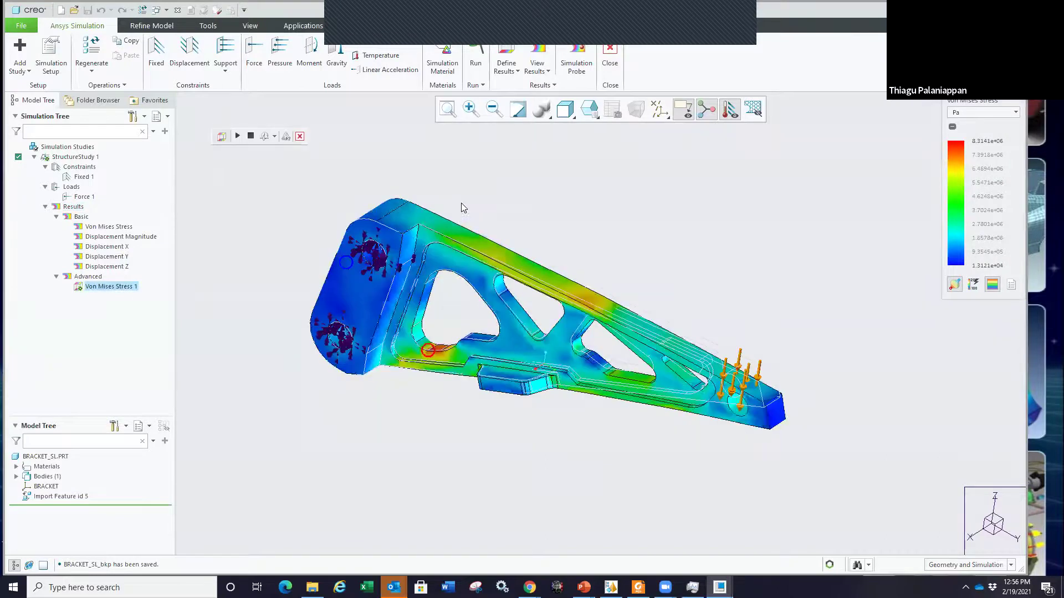
scroll(463, 206, "up", 3)
left_click(237, 136)
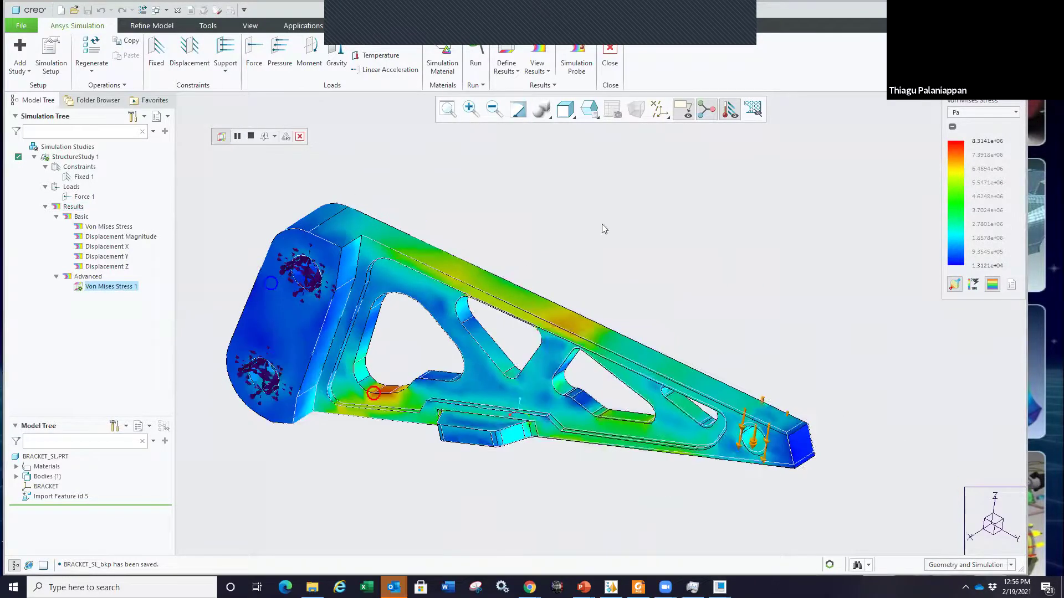
Step: Show the mesh on the bracket's advanced Von Mises stress plot, then close the result display
left_click(753, 109)
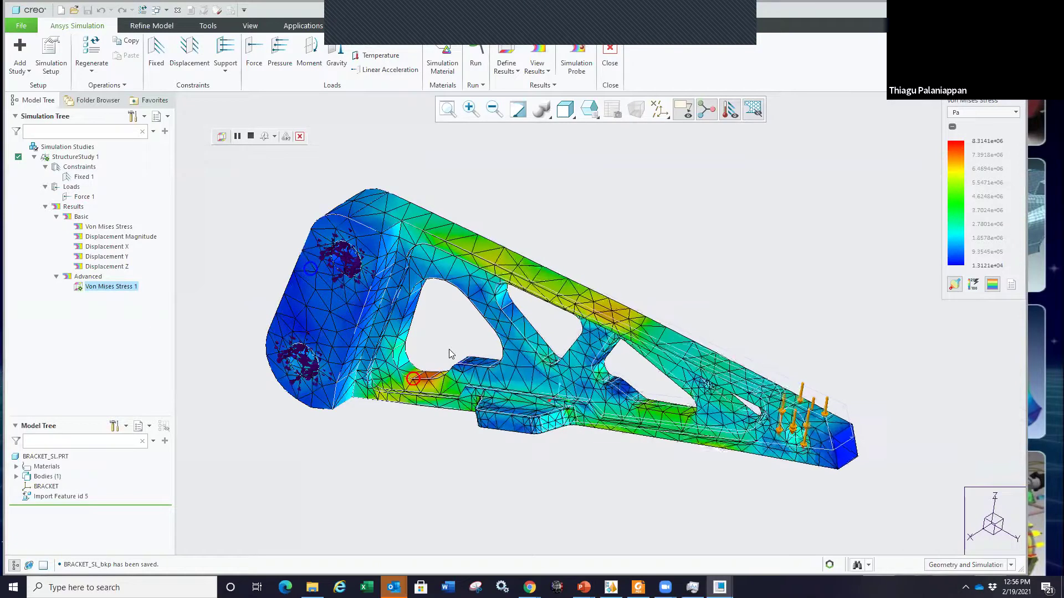
left_click(300, 137)
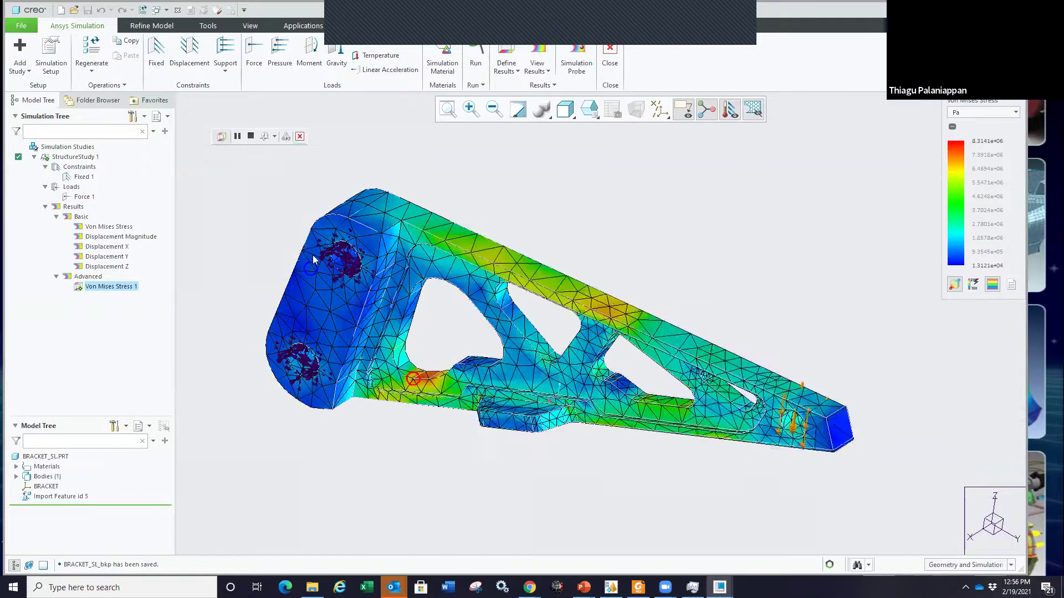
Step: Exit the simulation and close the bracket part, erasing all undisplayed objects from the session
left_click(609, 55)
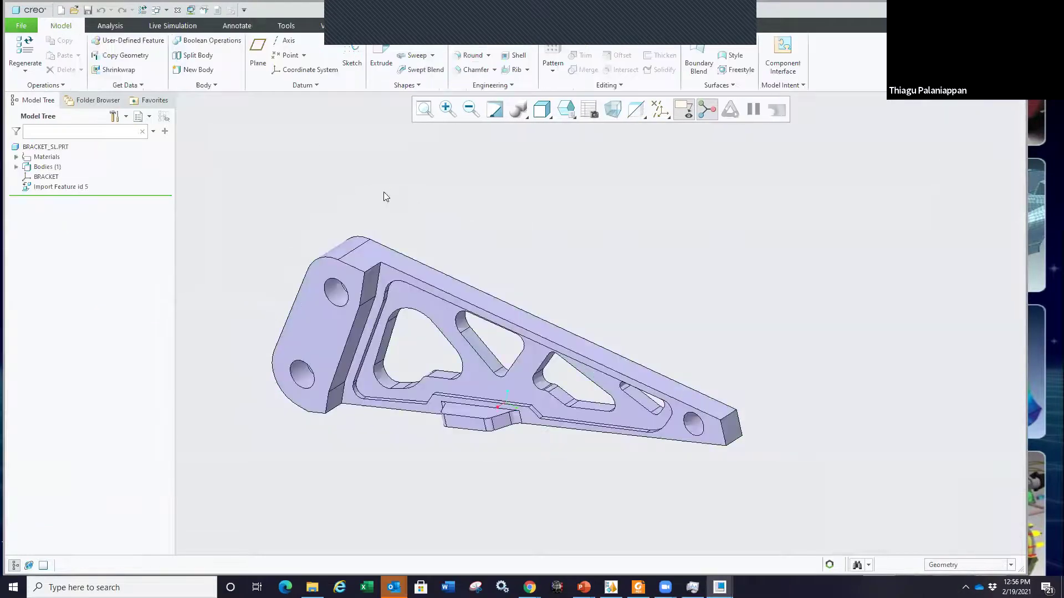
left_click(177, 10)
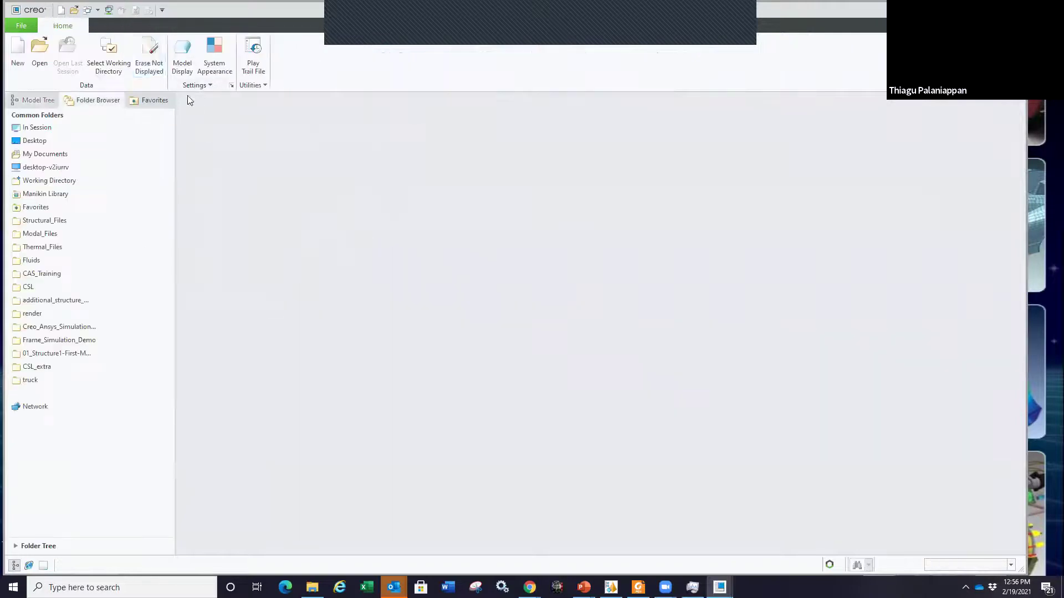
key("Return")
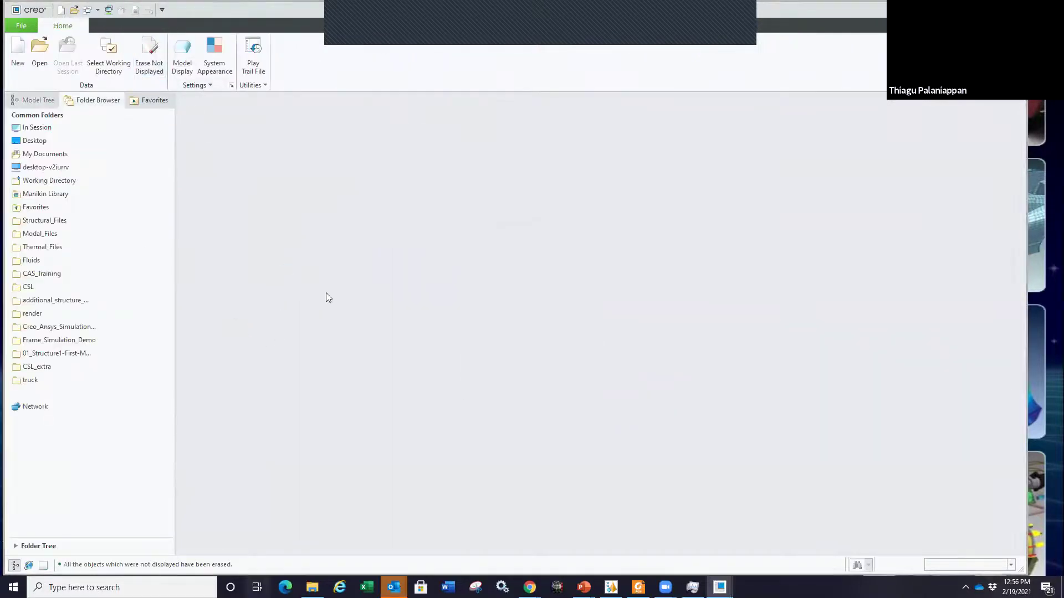
Step: Switch to the PowerPoint webinar deck, present the Capability Comparison slide and advance to the motorcycle frame simulation demo
key("super+Tab")
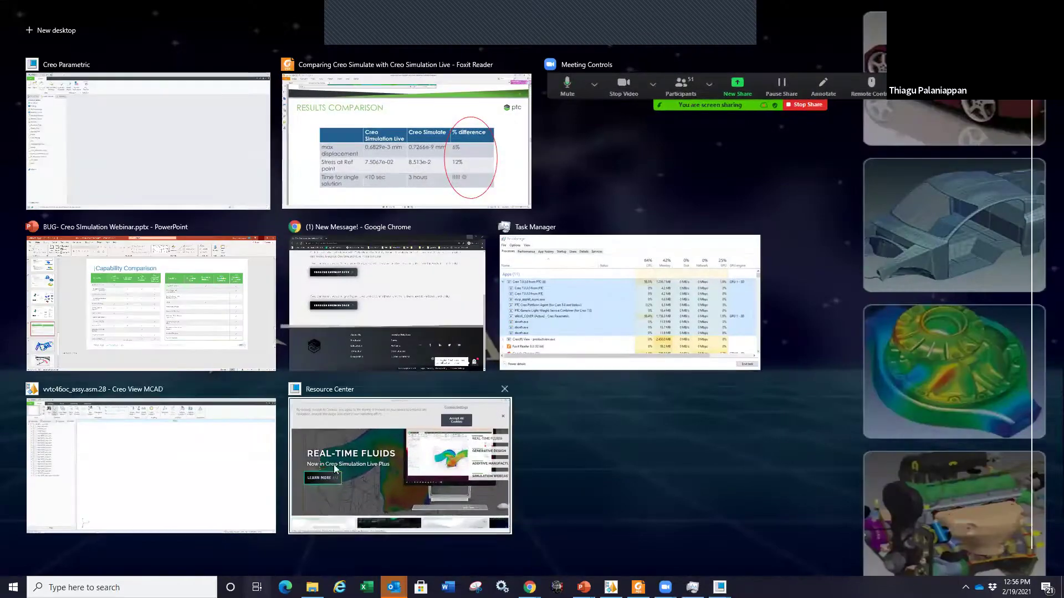
left_click(183, 326)
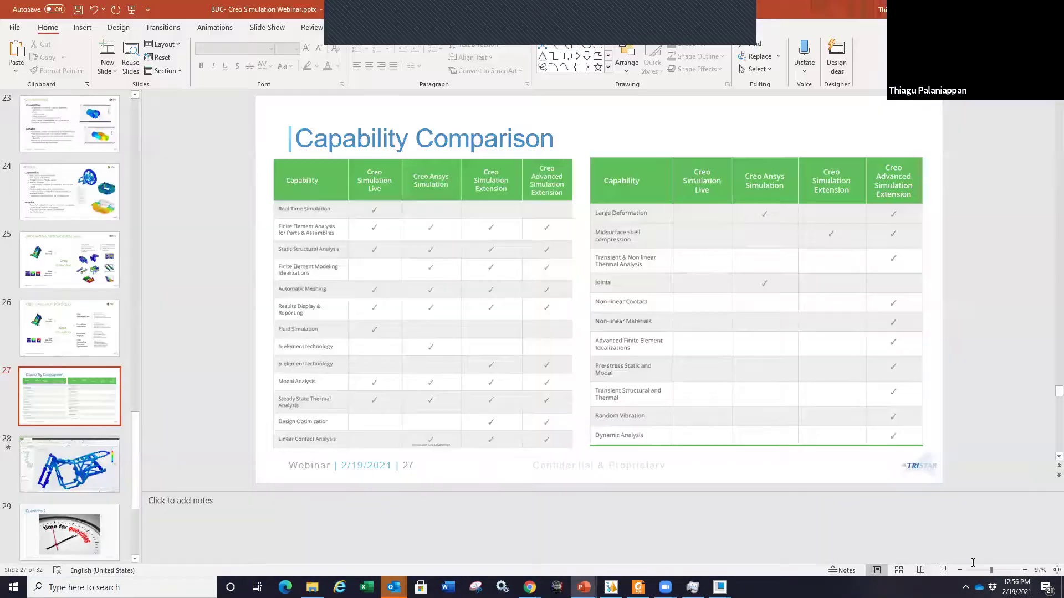
key("shift+F5")
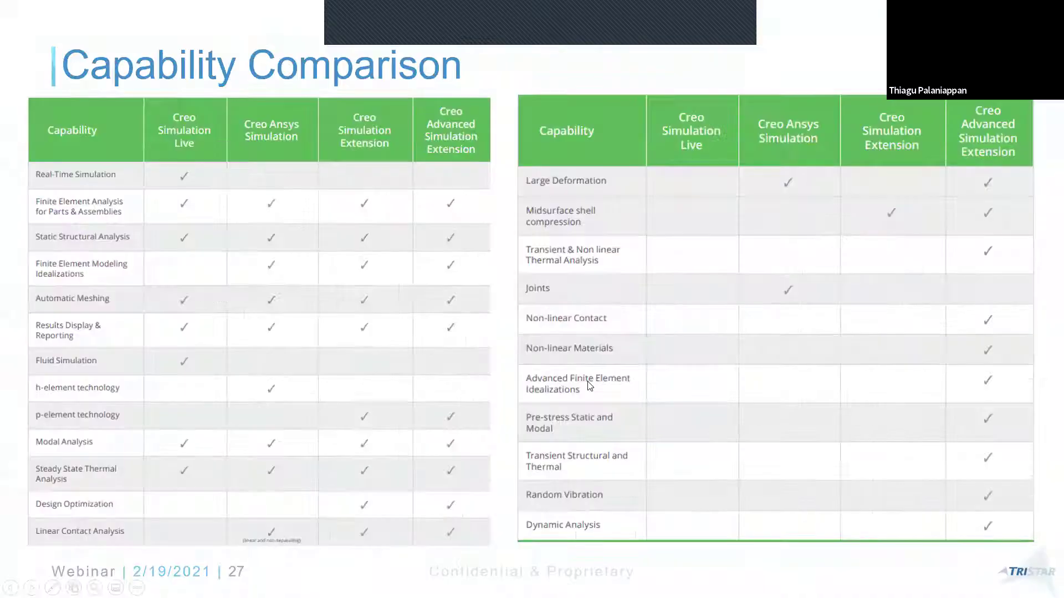
key("Right")
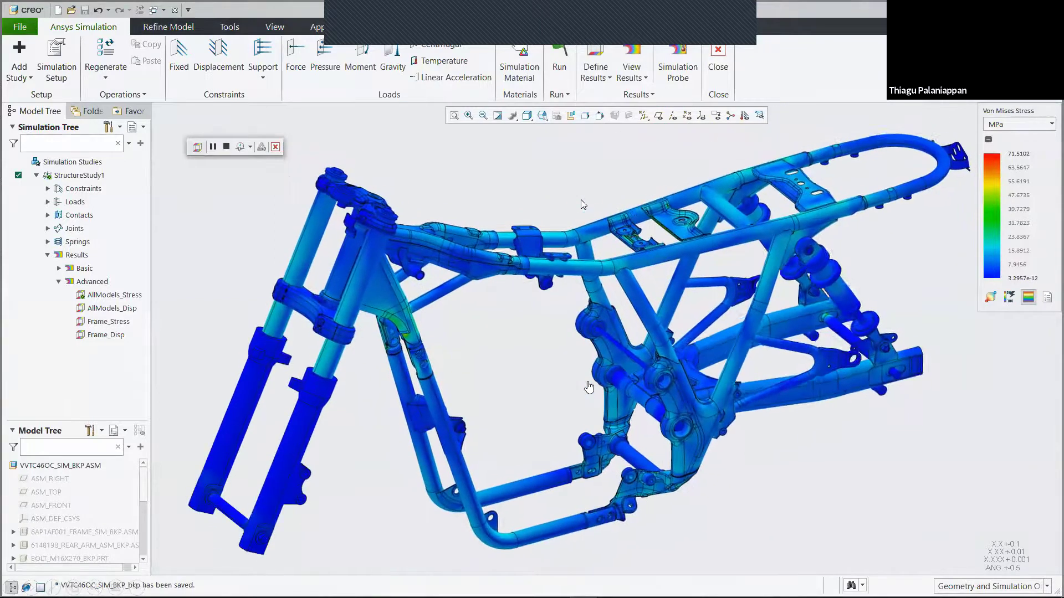
Step: Pause the stress animation, display the AllModels_Disp result of the frame assembly and play its deformation animation
left_click(225, 148)
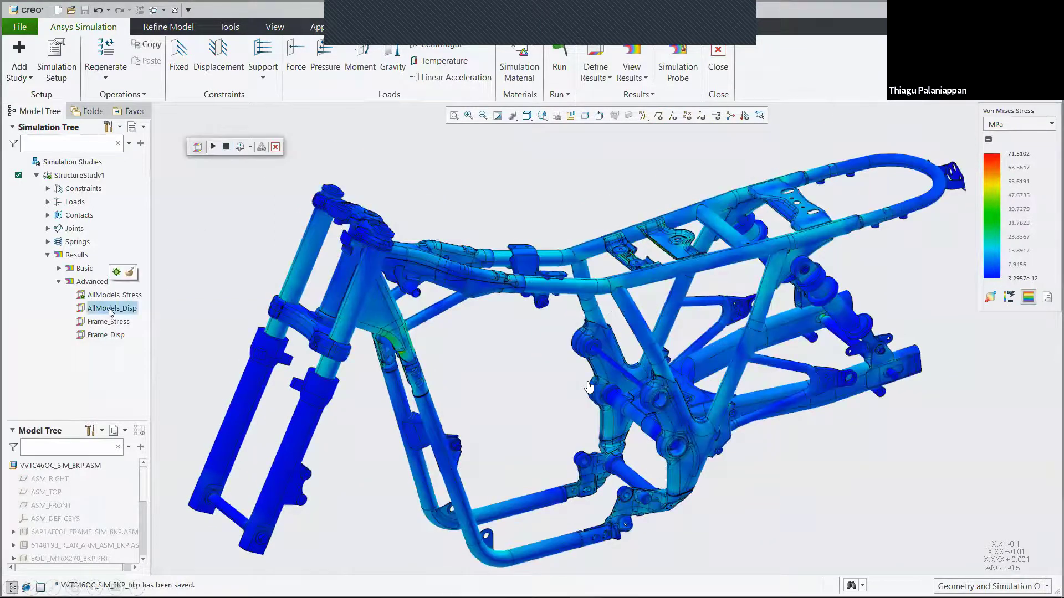
left_click(116, 272)
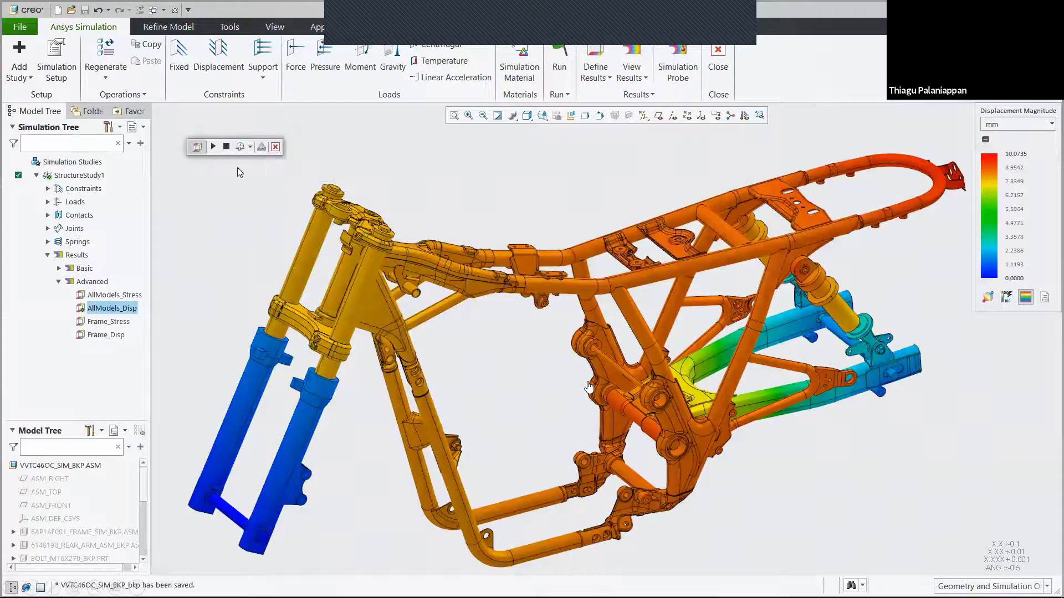
left_click(213, 148)
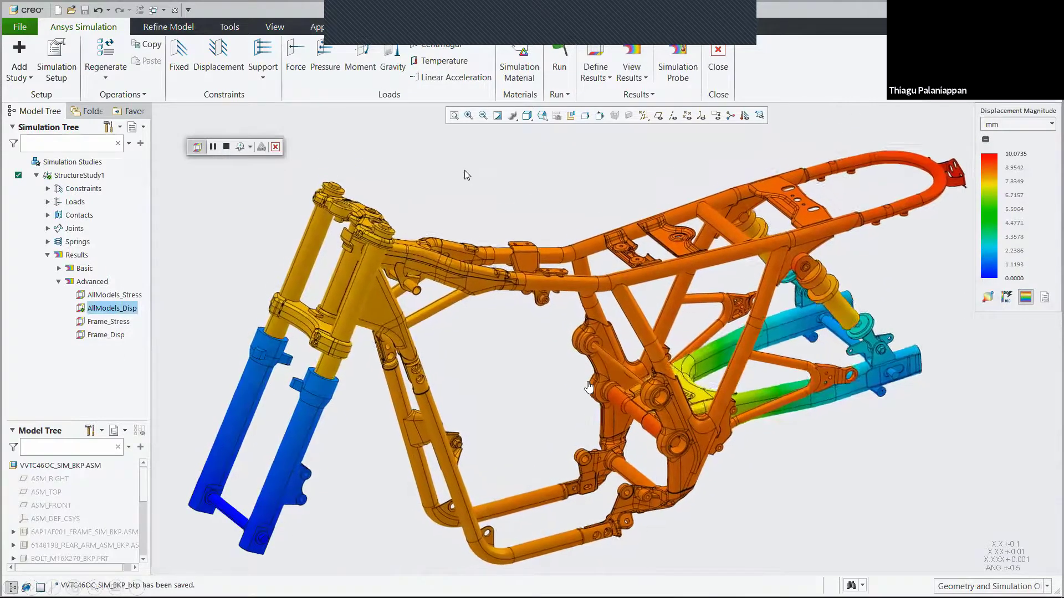
Step: Examine the animated displacement of the frame assembly from two saved view orientations
left_click(542, 115)
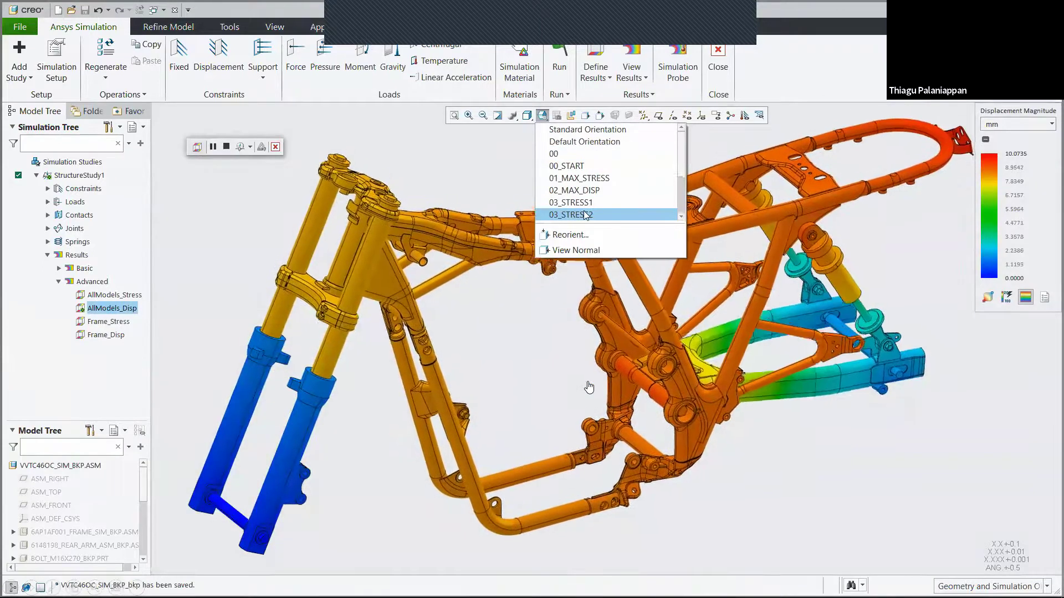
left_click(584, 205)
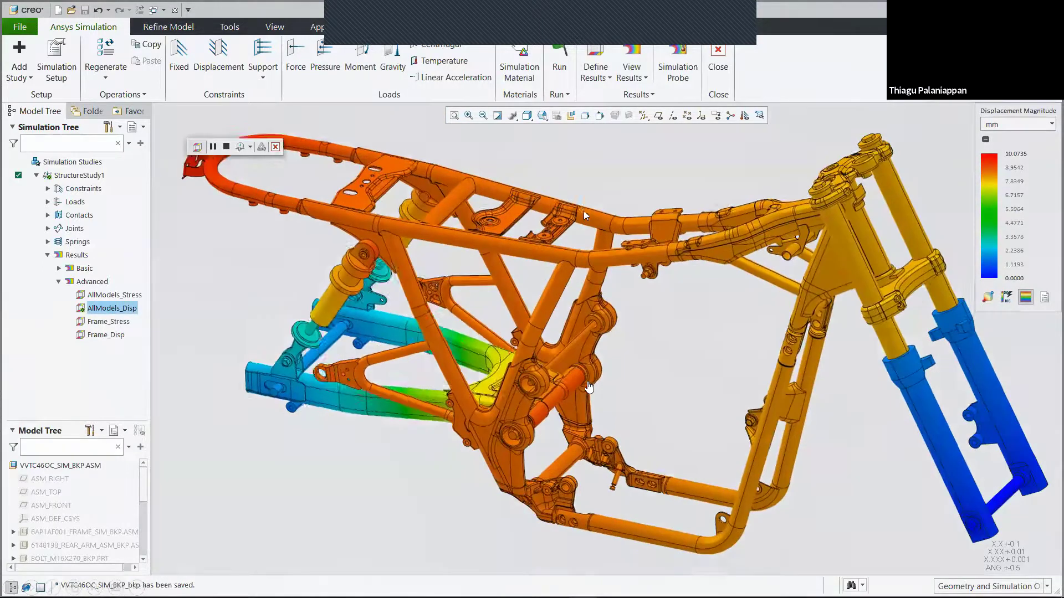
left_click(542, 116)
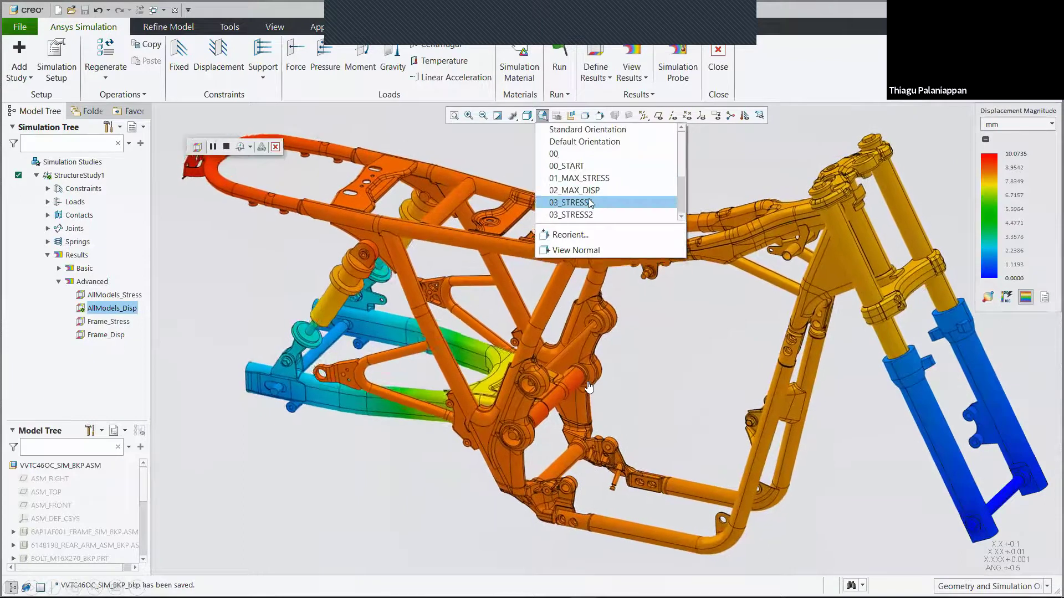
left_click(589, 203)
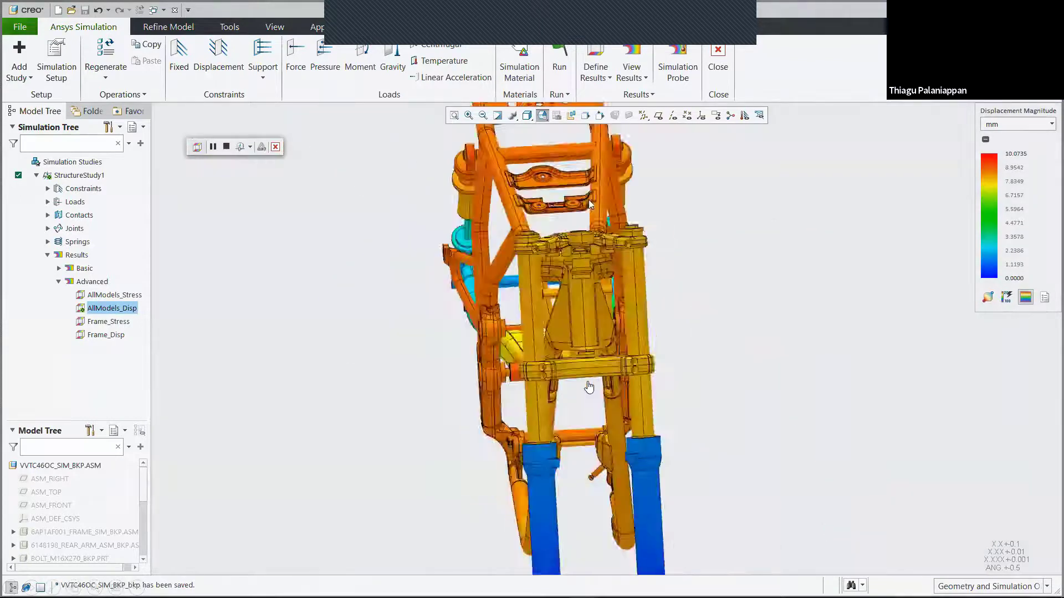
Step: Display the Frame_Stress result, play its deformation animation and orient the model to the saved view 03_STRESS2
left_click(227, 147)
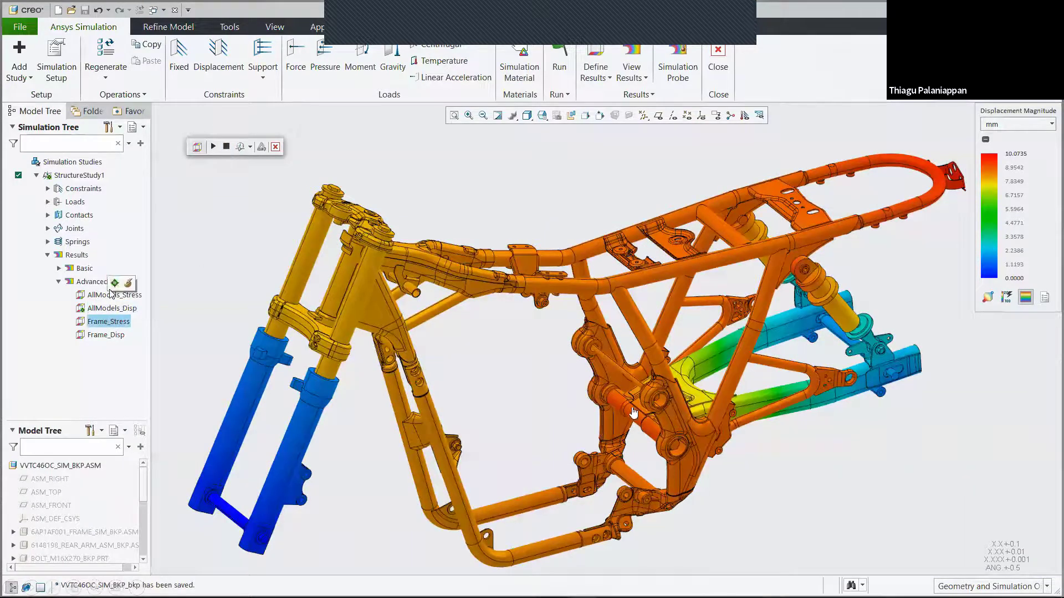
left_click(114, 283)
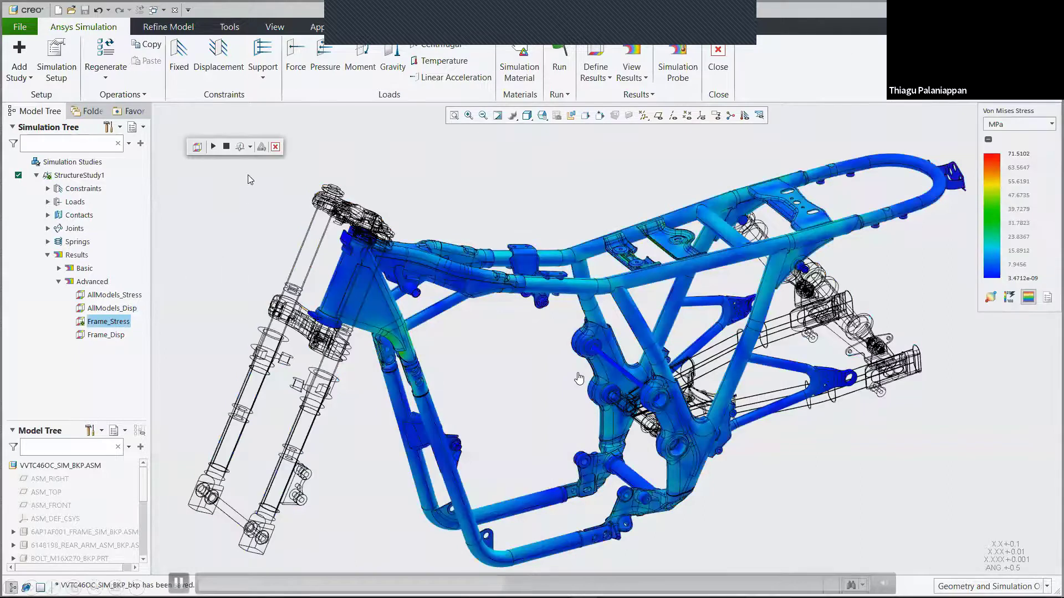
left_click(251, 148)
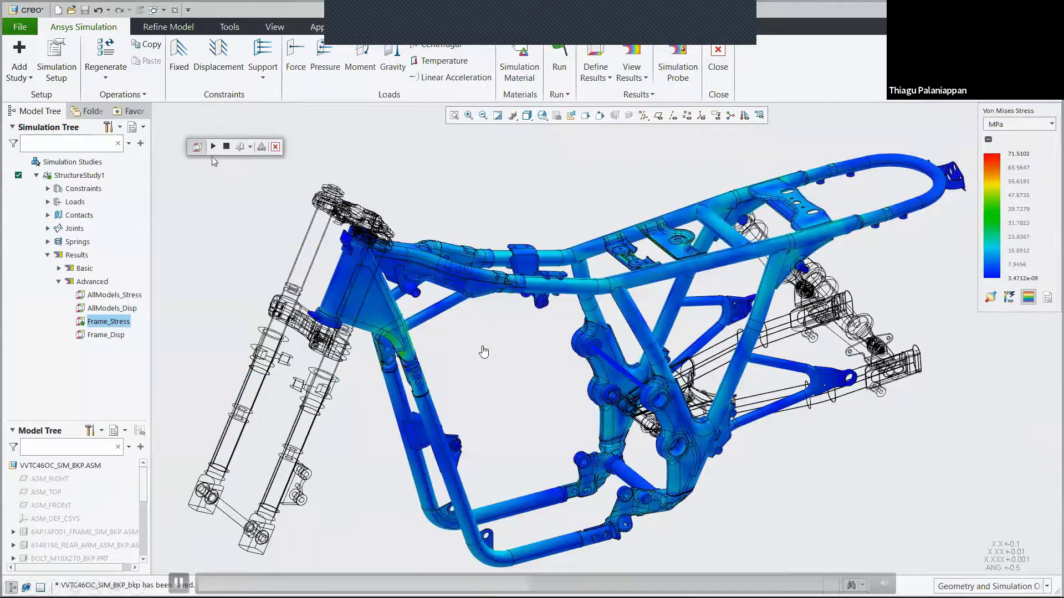
left_click(212, 146)
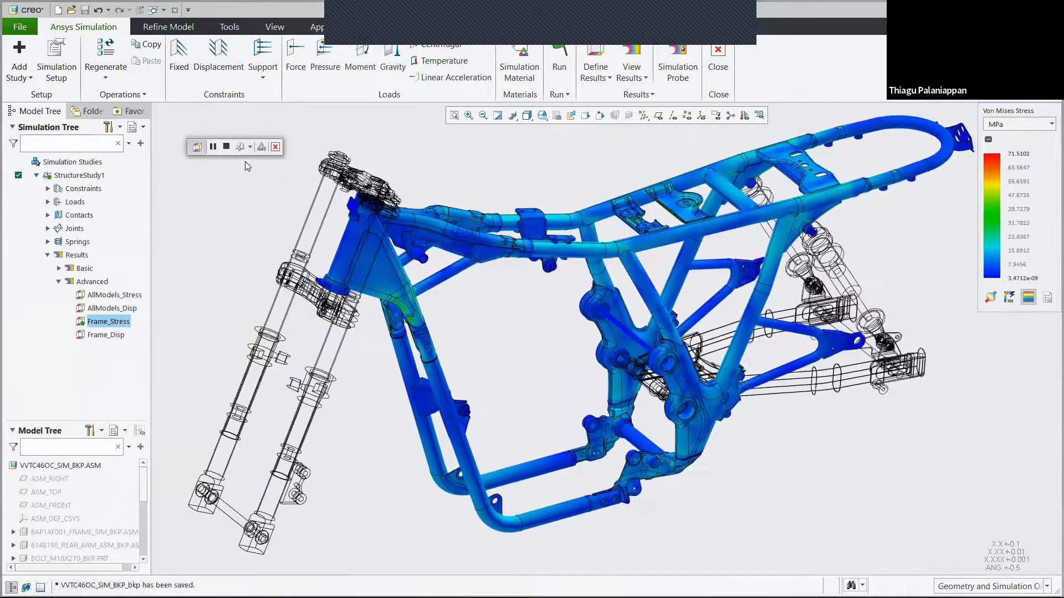
left_click(542, 116)
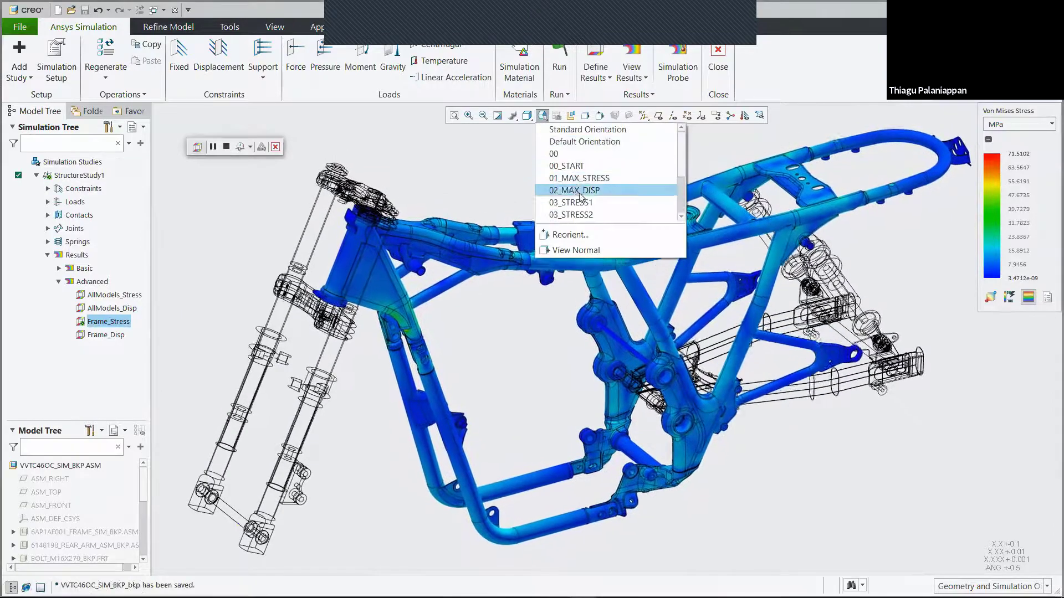
left_click(571, 214)
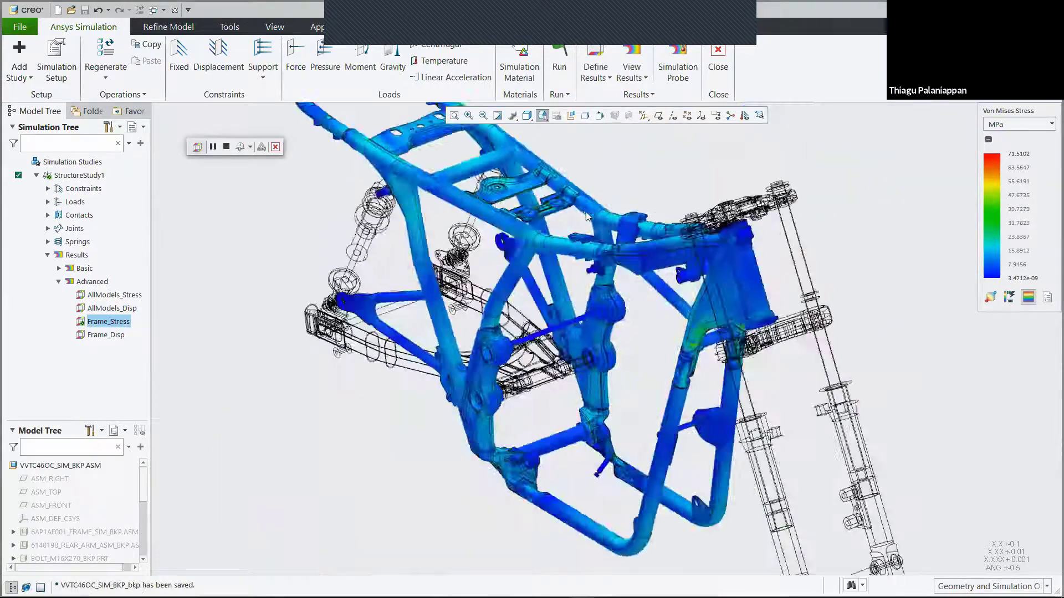
Step: Return to the presentation and show slide 26 with the Creo Simulation portfolio
key("alt+Tab")
key("Right")
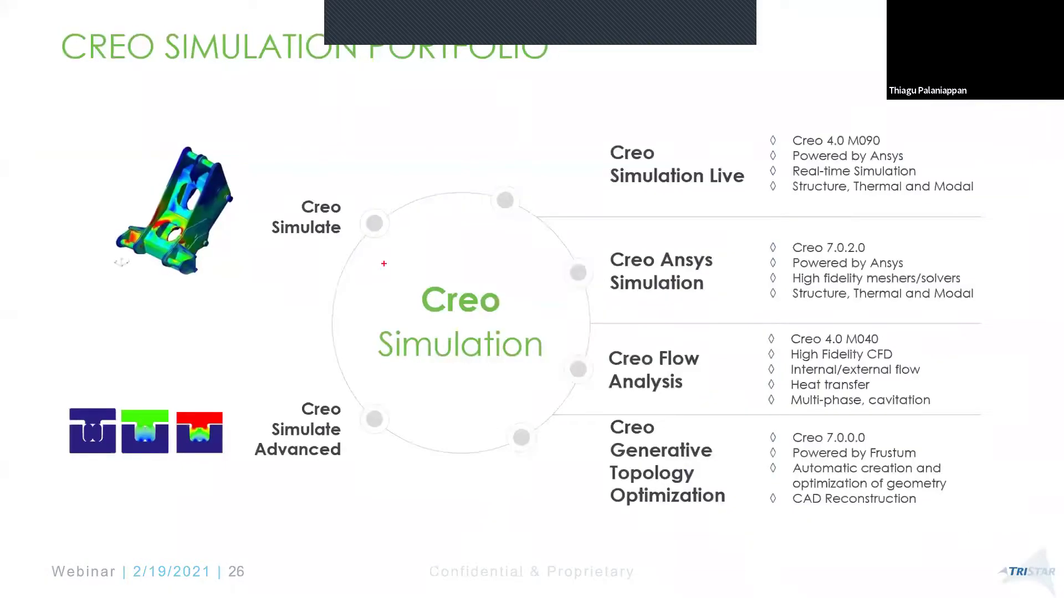
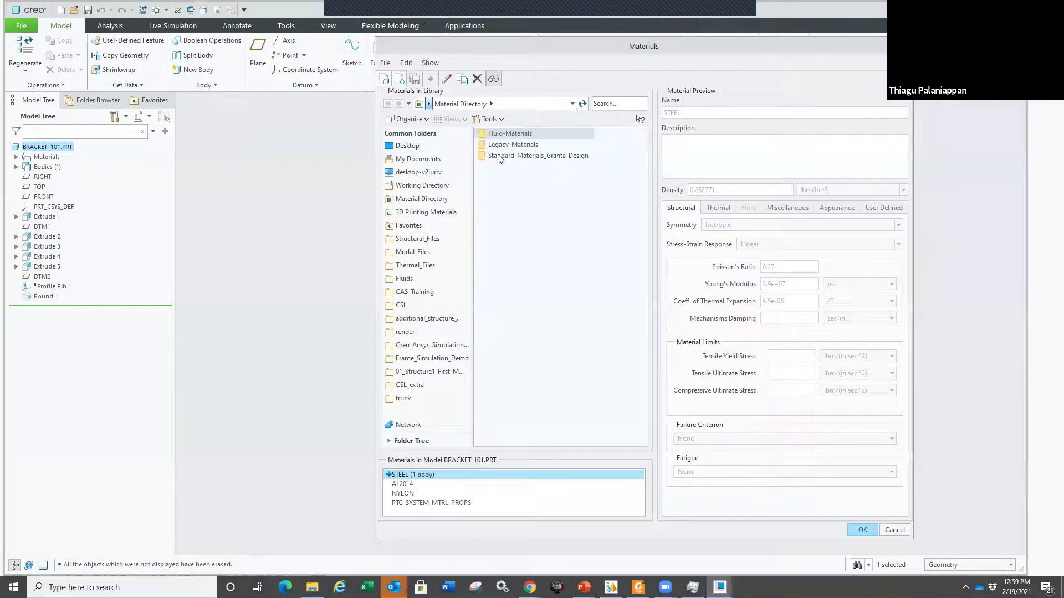
Step: Look through the materials in the library's Legacy-Materials folder, then go back to the material directory
left_click(504, 147)
double_click(503, 146)
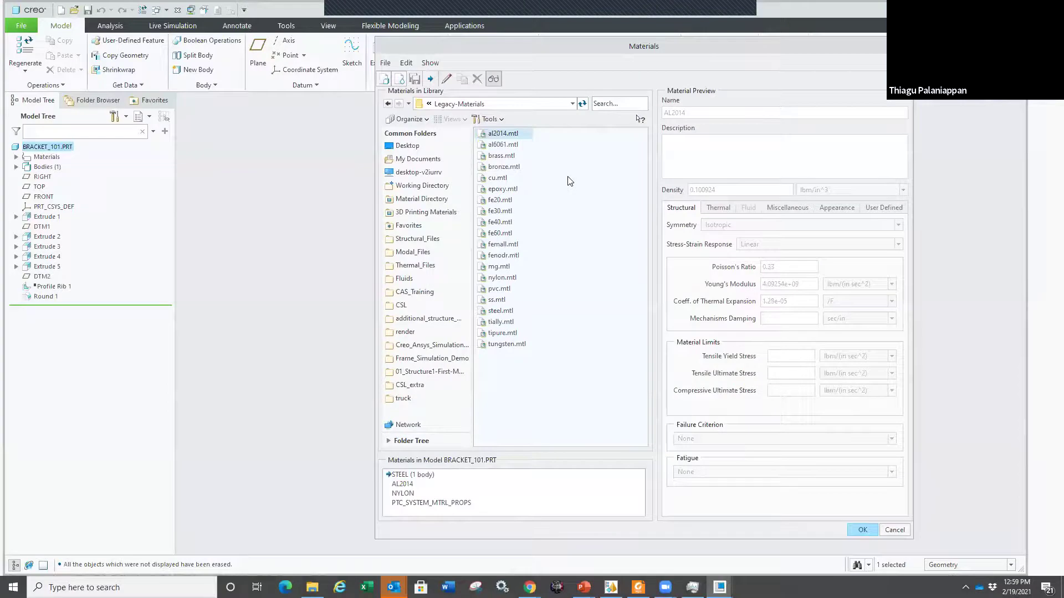
left_click(388, 103)
Step: Add Steel_HSLA from the Granta Design Ferrous_metals folder to the materials of BRACKET_101.PRT
double_click(505, 160)
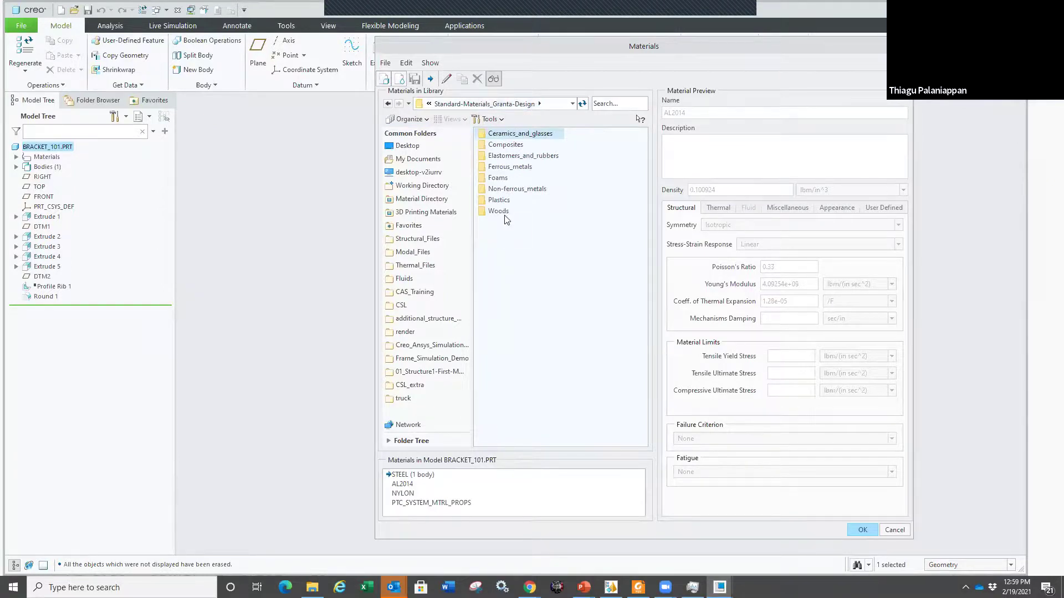
double_click(506, 167)
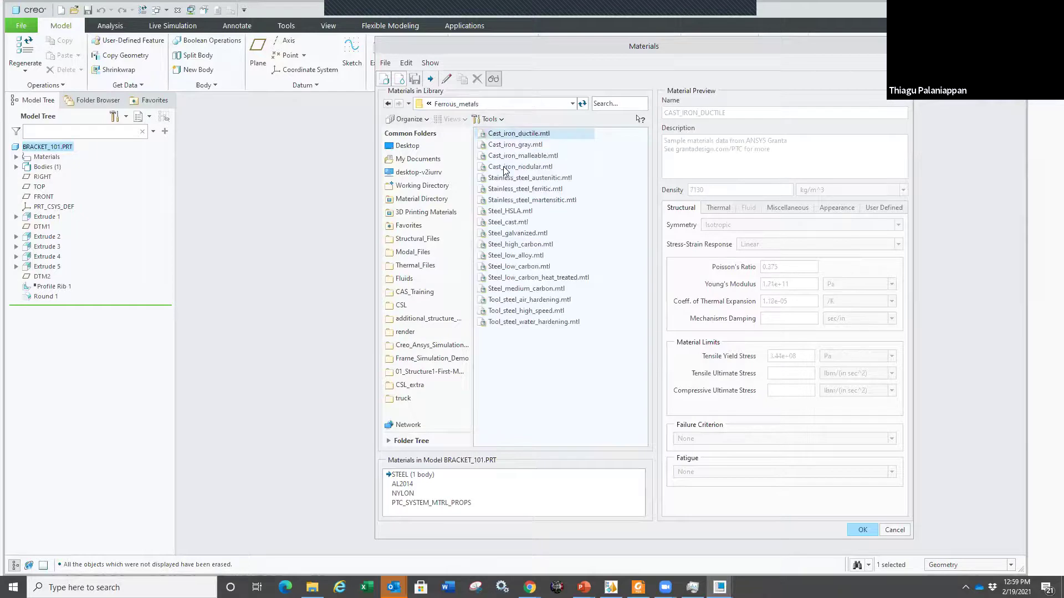
left_click(508, 211)
left_click(507, 223)
left_click(507, 233)
double_click(508, 211)
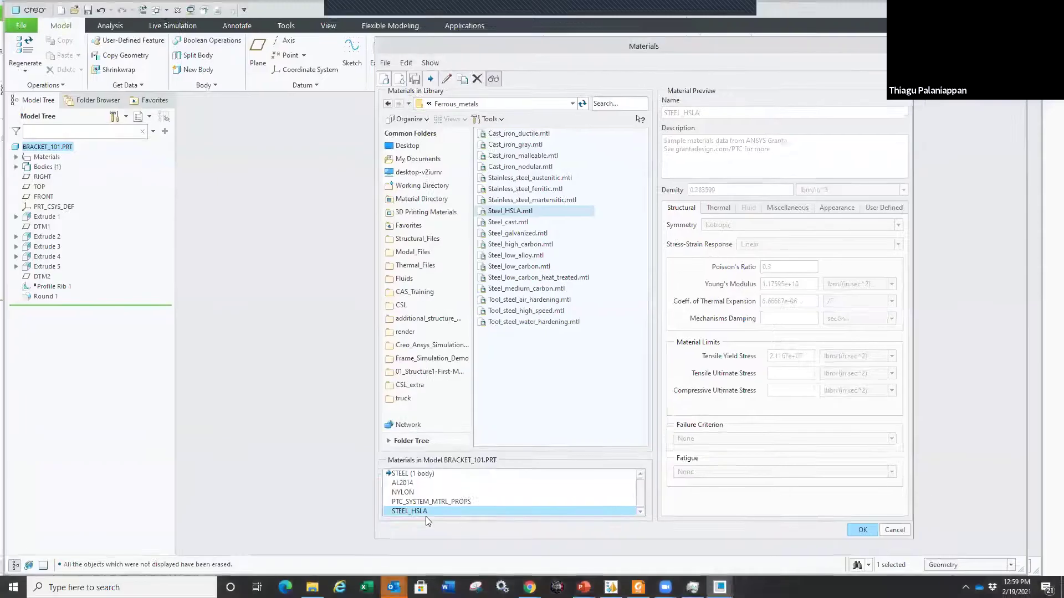
left_click(862, 529)
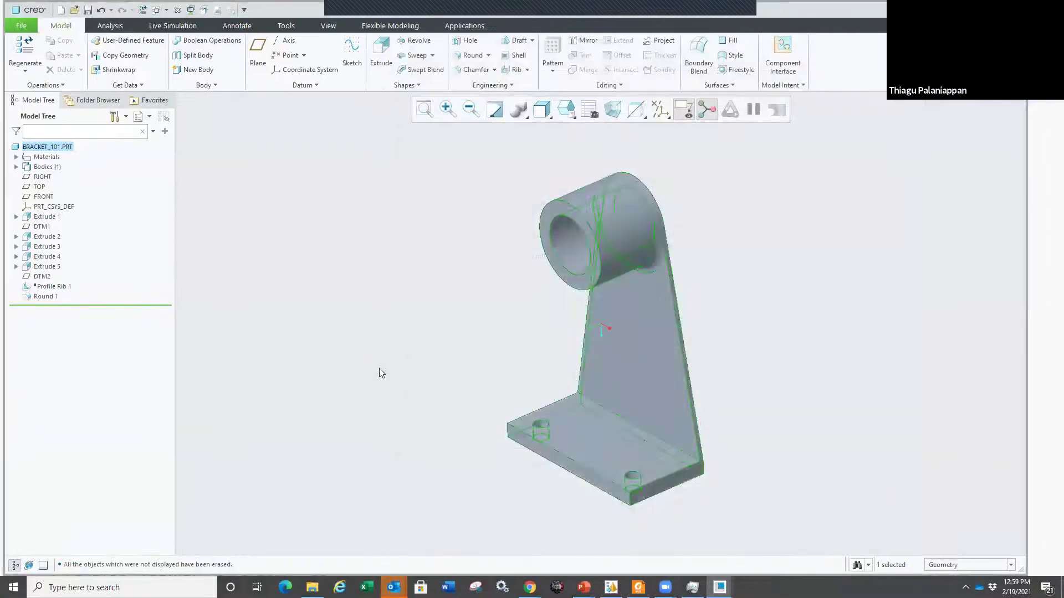
Step: Assign STEEL_HSLA to the bracket part in place of its current material
left_click(16, 157)
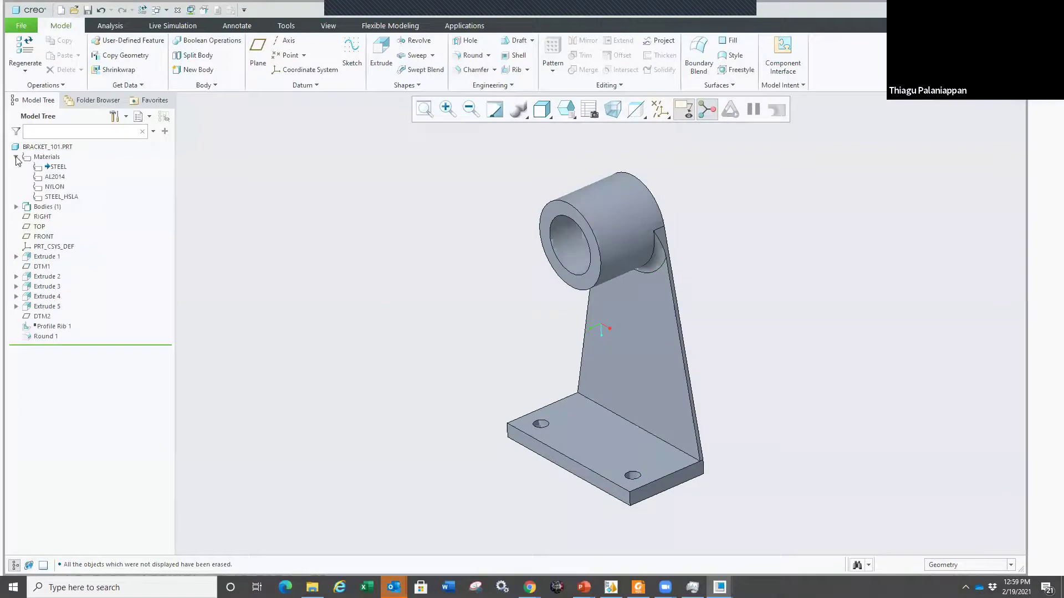
right_click(54, 201)
left_click(95, 208)
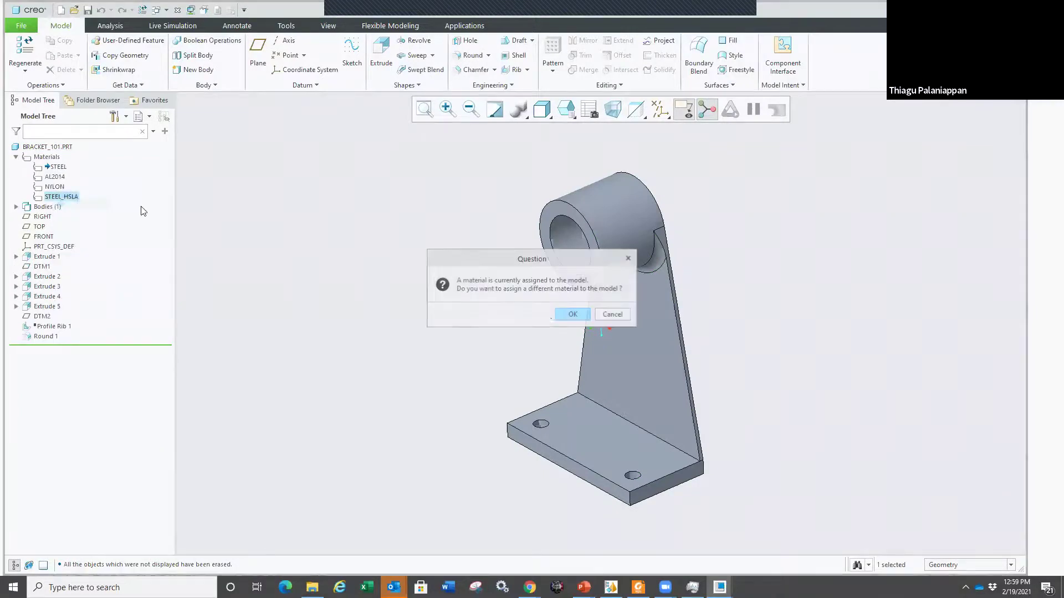
left_click(572, 315)
left_click(800, 136)
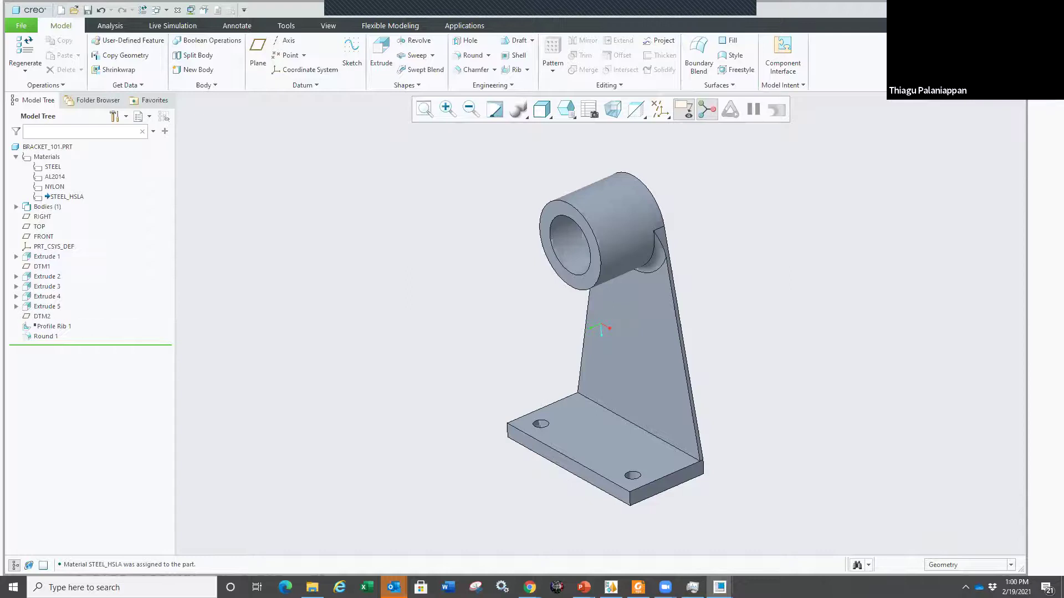
Step: Close the bracket part and open creo_sim_live.asm from the Structural_Files folder
left_click(178, 10)
left_click(62, 221)
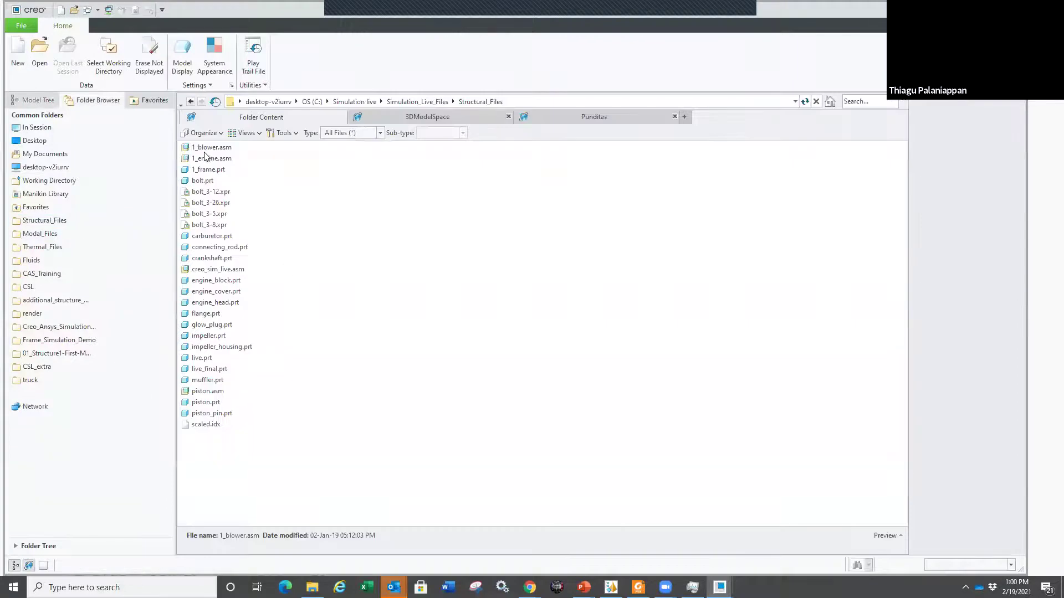
double_click(210, 271)
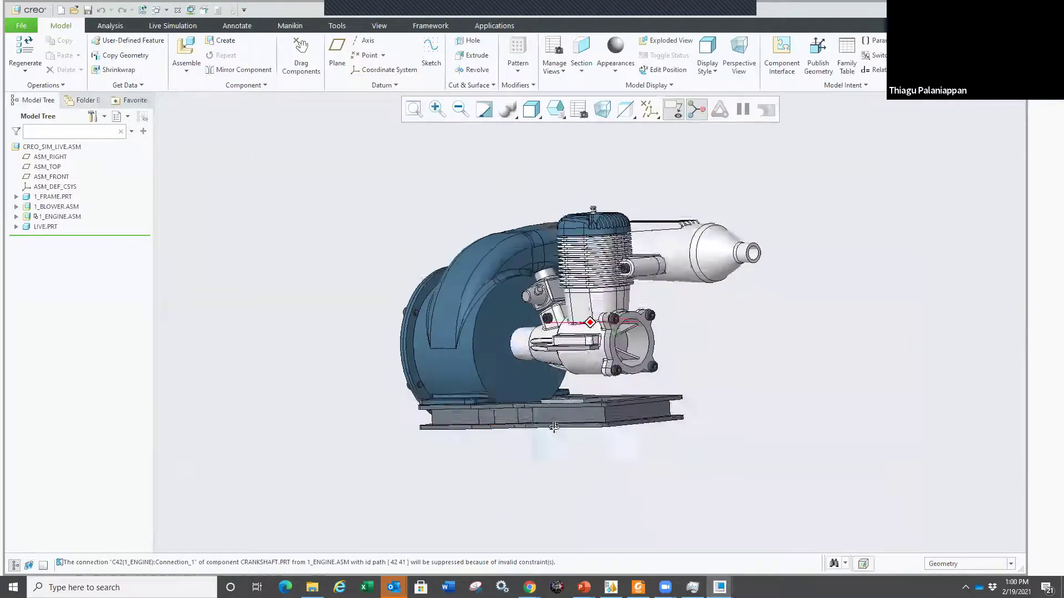
scroll(407, 399, "up", 8)
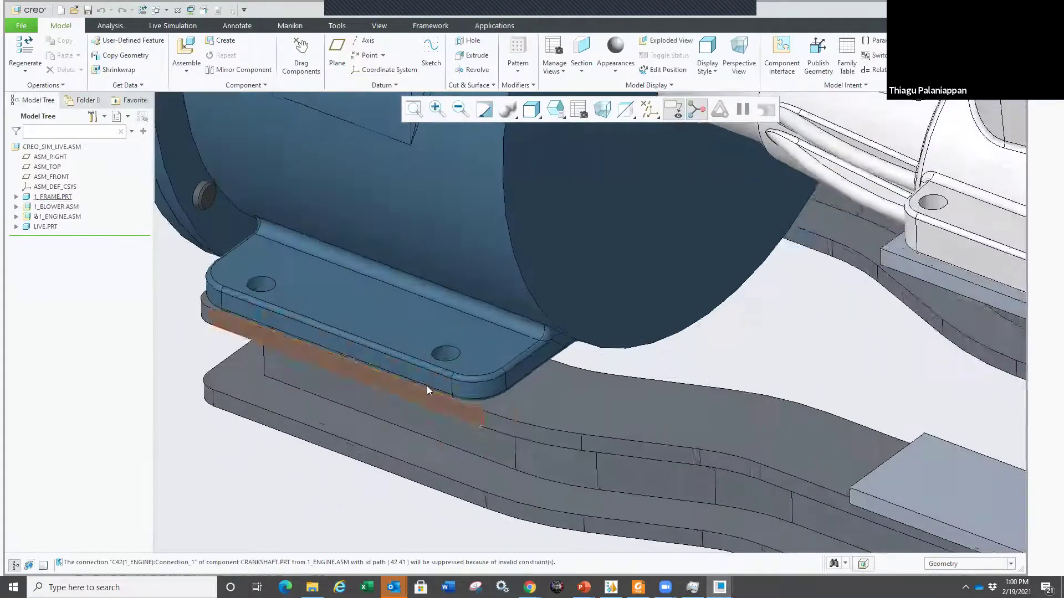
Step: Examine how the blower's mounting foot and its bolt holes sit on the frame's upper flange in the engine-blower assembly
scroll(426, 390, "down", 5)
scroll(297, 373, "up", 5)
middle_click_drag(297, 373, 238, 368)
scroll(238, 368, "down", 5)
middle_click_drag(499, 424, 431, 445)
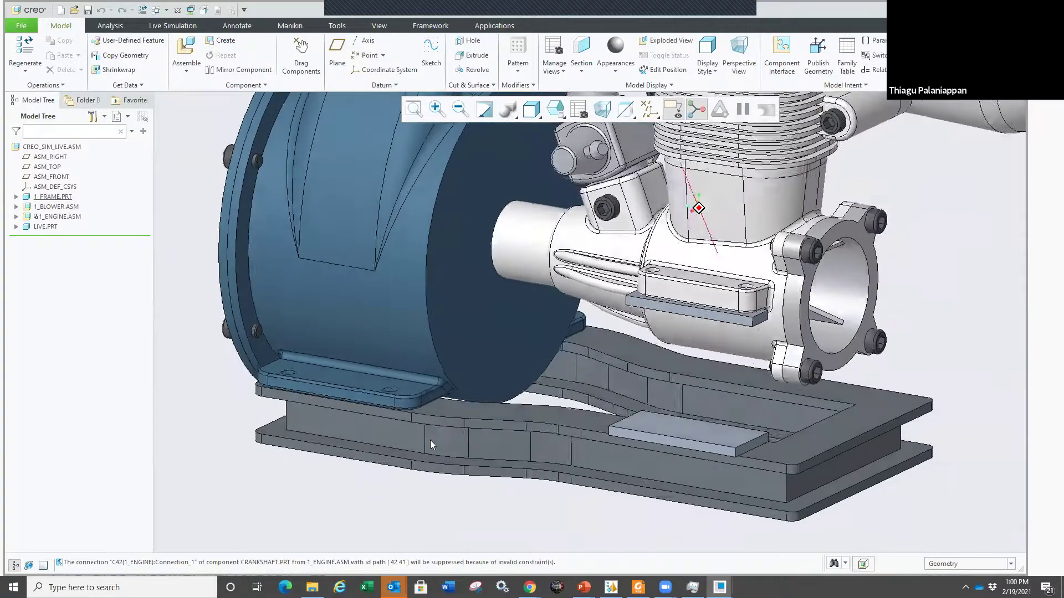
scroll(431, 444, "up", 5)
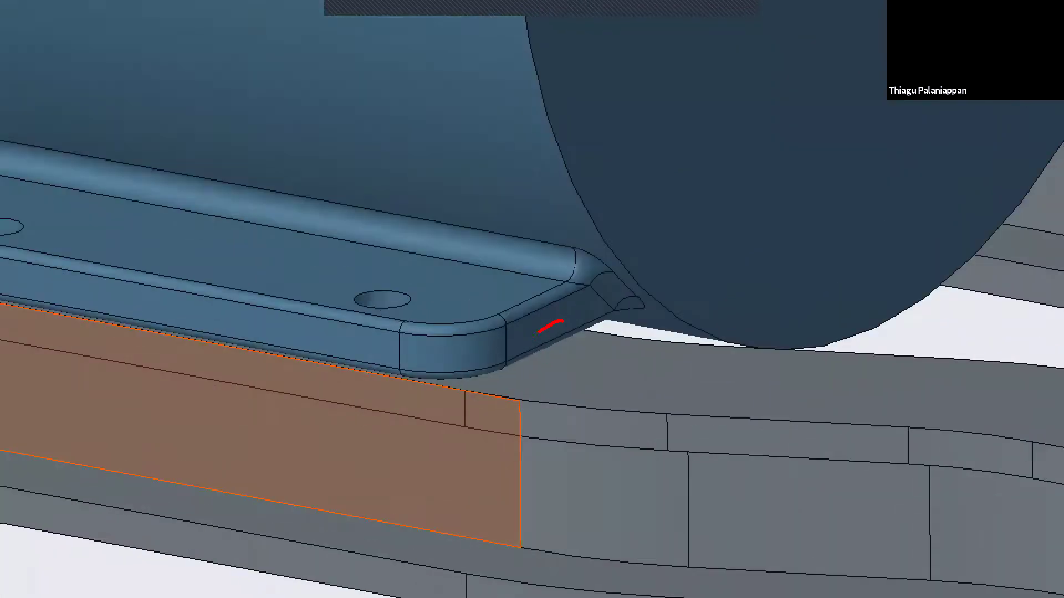
left_click_drag(538, 331, 497, 357)
left_click_drag(594, 353, 492, 407)
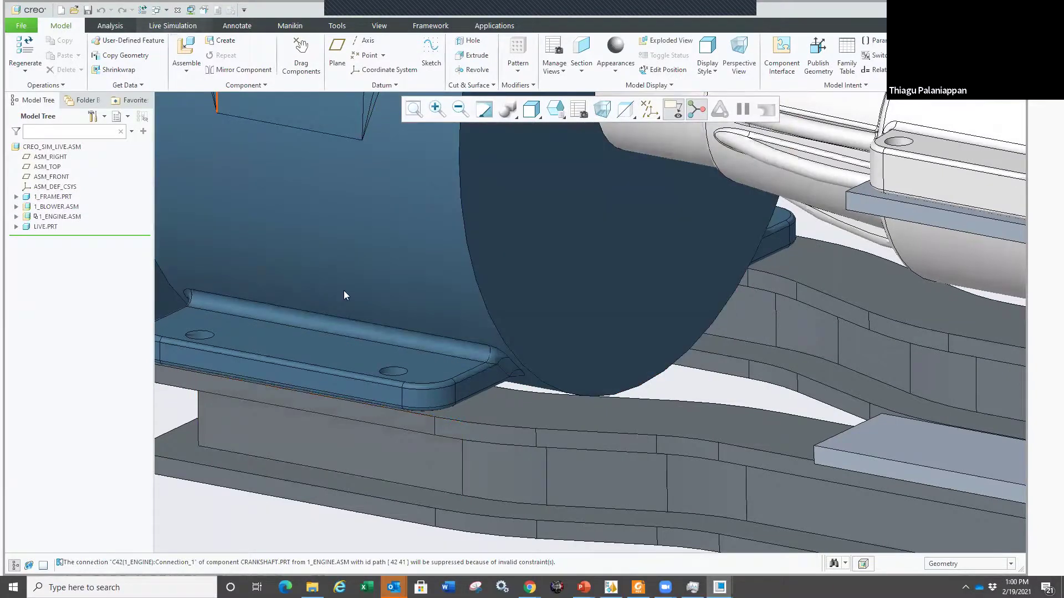
middle_click_drag(384, 363, 385, 462)
scroll(386, 466, "down", 3)
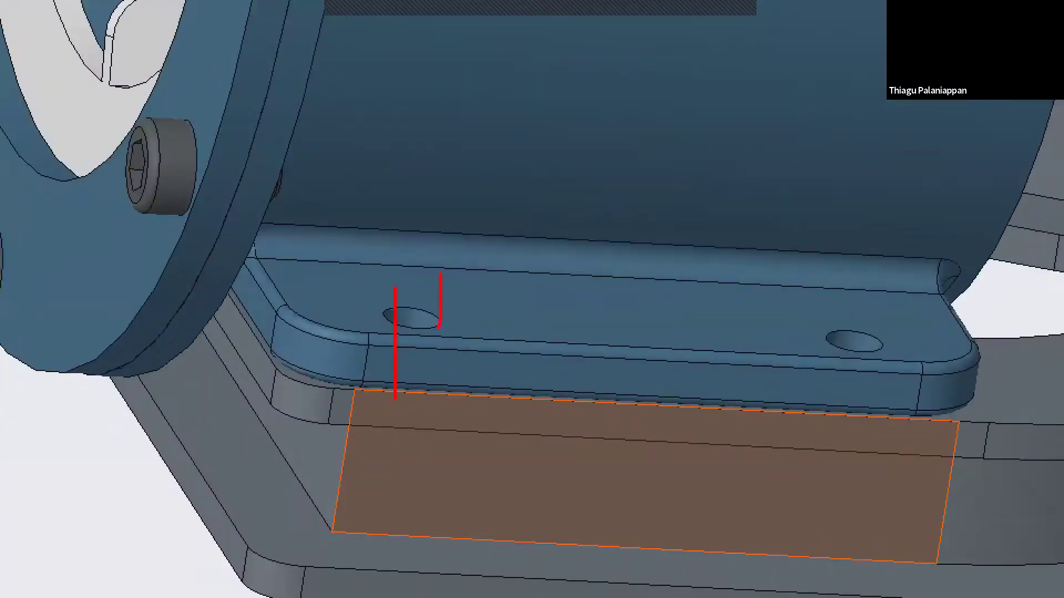
left_click_drag(438, 327, 439, 415)
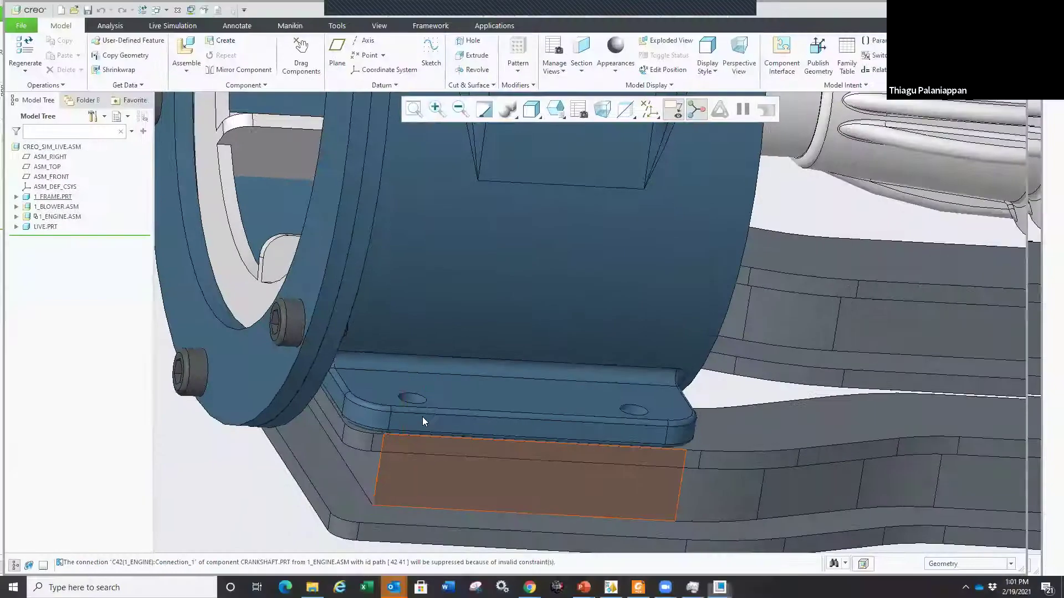
mouse_move(422, 416)
middle_mouse_down()
mouse_move(418, 429)
mouse_move(463, 428)
middle_mouse_up()
scroll(493, 401, "down", 5)
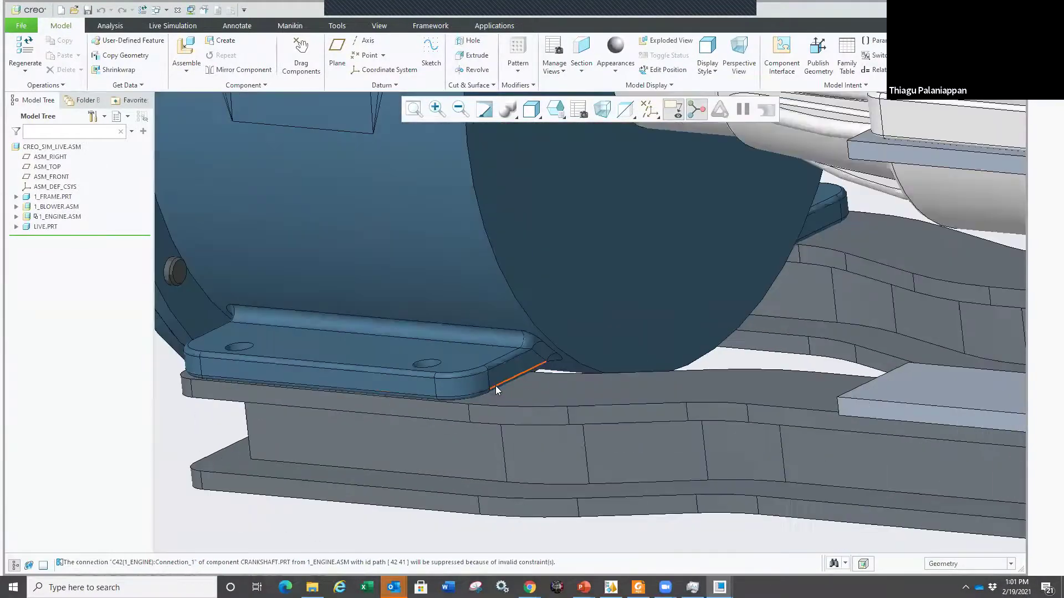
scroll(496, 394, "up", 2)
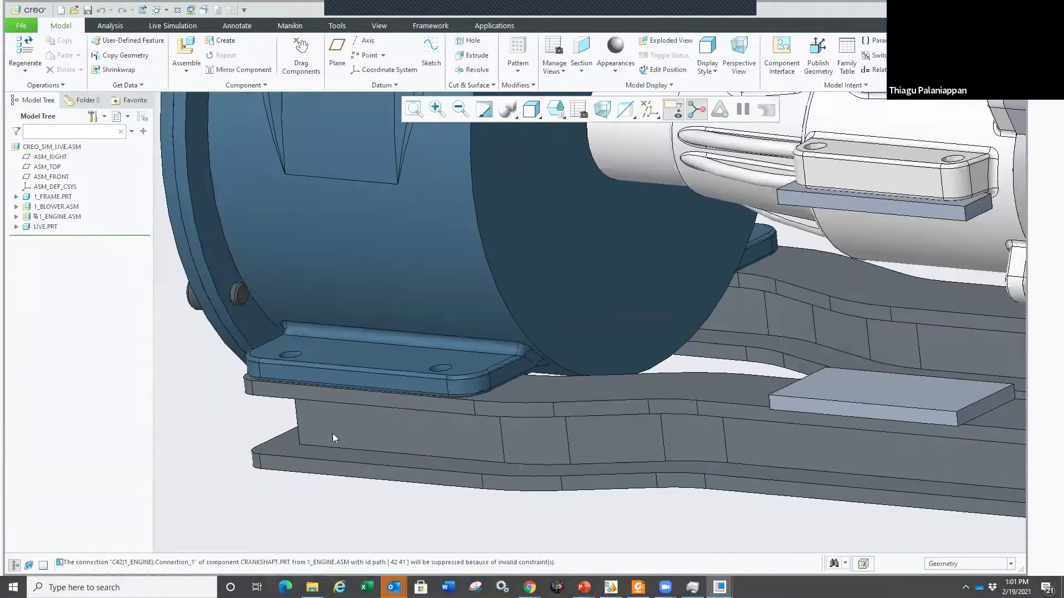
scroll(332, 433, "up", 3)
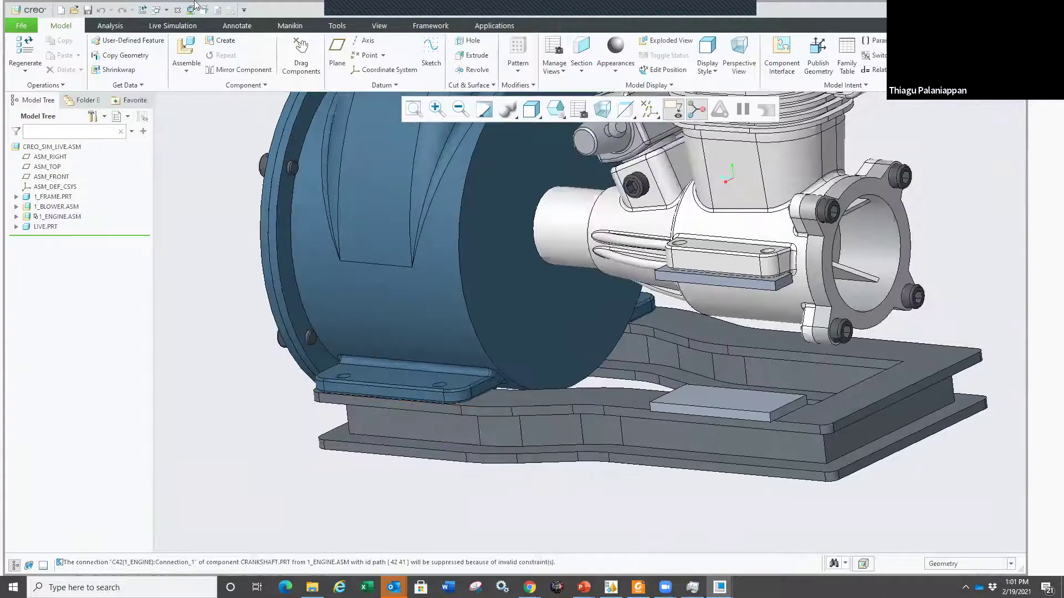
Step: Close the assembly, erase the models not displayed from session, and open ua20201_wdwrd_steerng_jnt.asm from the CAS_Training folder
left_click(178, 10)
left_click(150, 64)
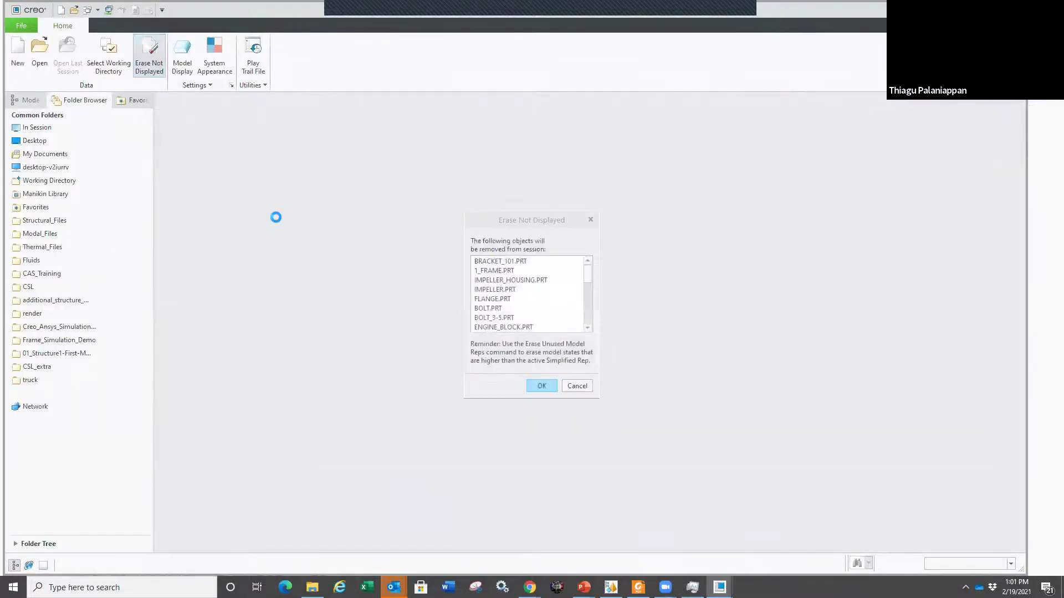
key("Return")
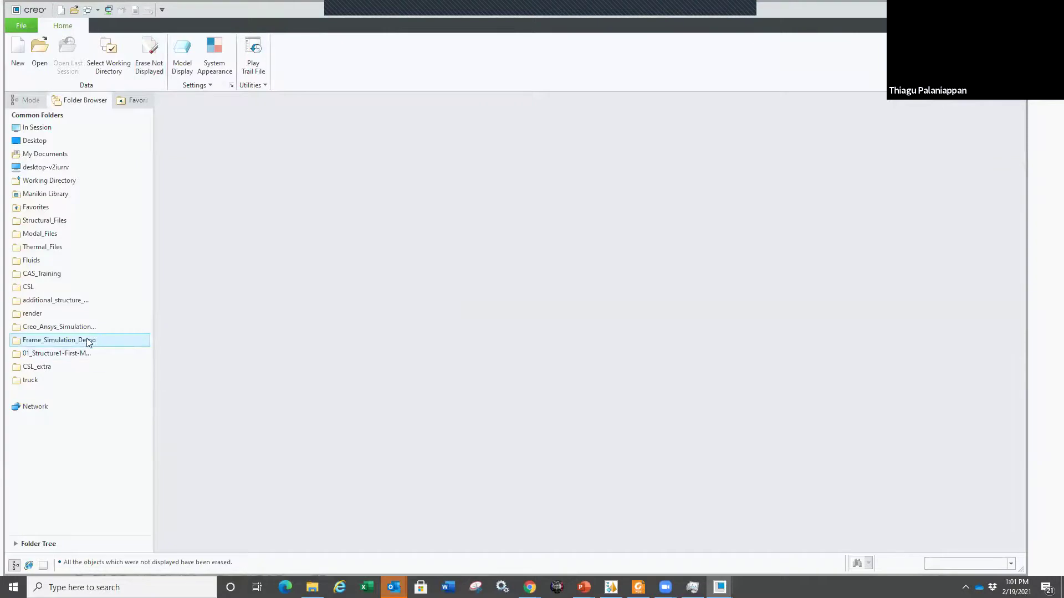
left_click(51, 275)
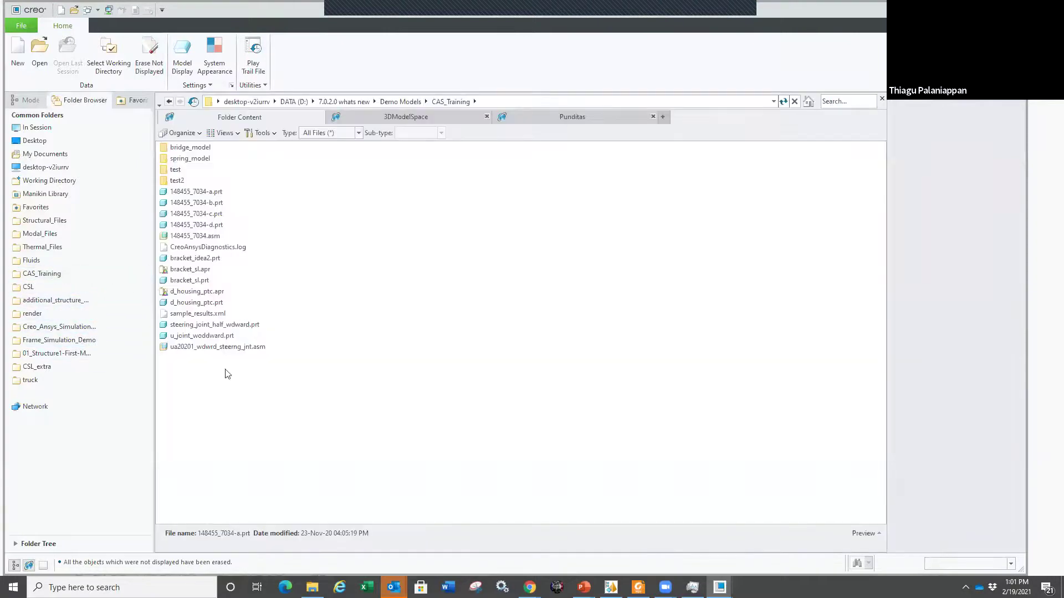
double_click(212, 348)
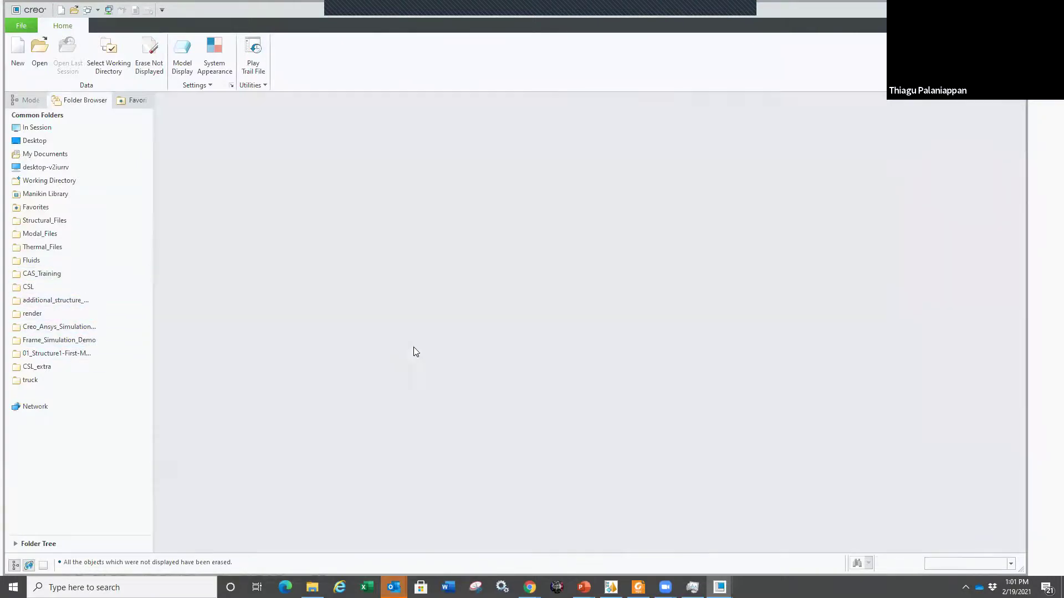
Step: Start Ansys Simulation for the steering joint assembly and restore the default model orientation
scroll(592, 336, "up", 5)
mouse_move(592, 336)
middle_mouse_down()
mouse_move(567, 338)
mouse_move(532, 432)
middle_mouse_up()
left_click(486, 28)
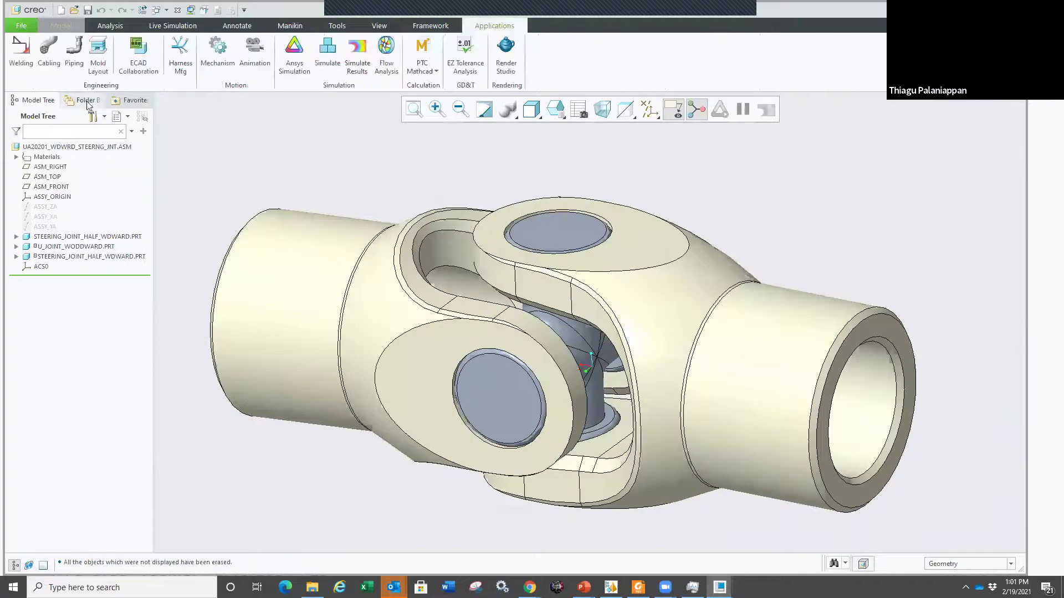
left_click(294, 53)
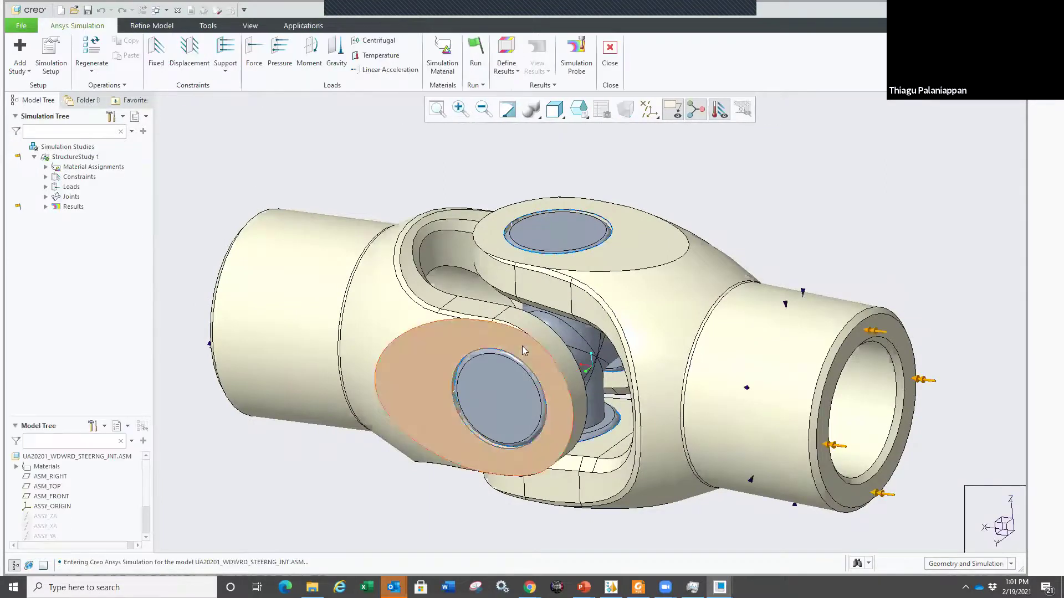
key("ctrl+d")
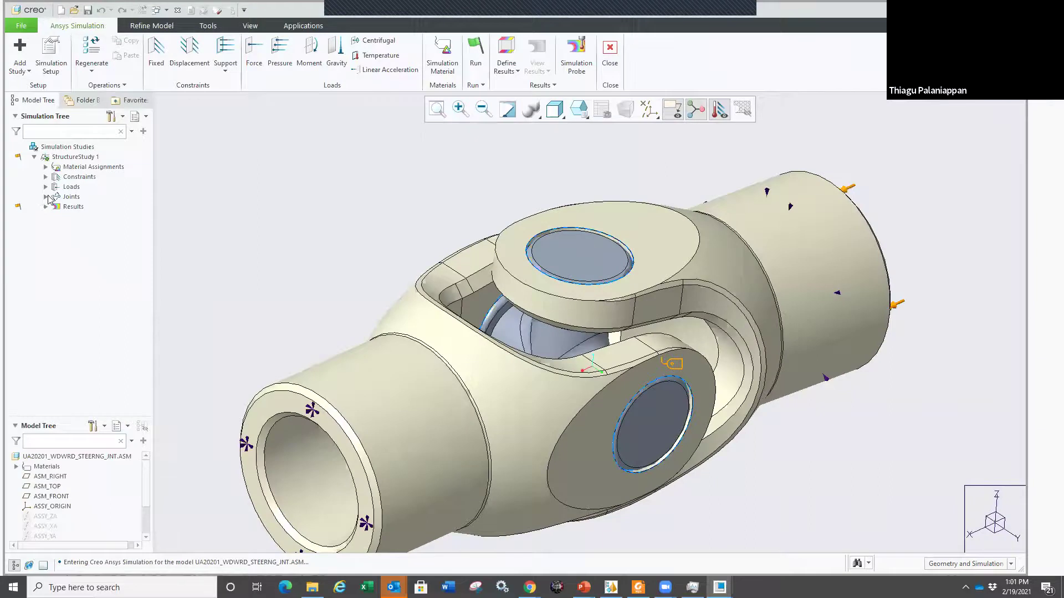
Step: List the hinge joints of StructureStudy 1 and highlight Hinge Joint 1 on the model
left_click(45, 197)
left_click(56, 207)
left_click(103, 216)
scroll(554, 300, "up", 3)
scroll(498, 310, "down", 5)
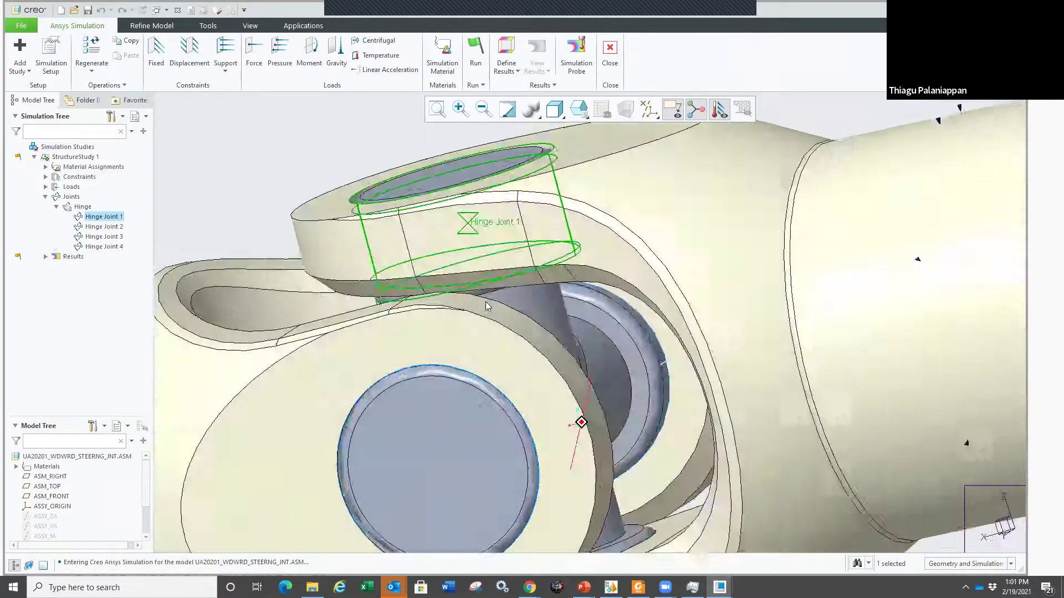
Step: Examine the U_JOINT_WODDWARD part and how its pins fit into the bores of the two steering joint halves
left_click(512, 361)
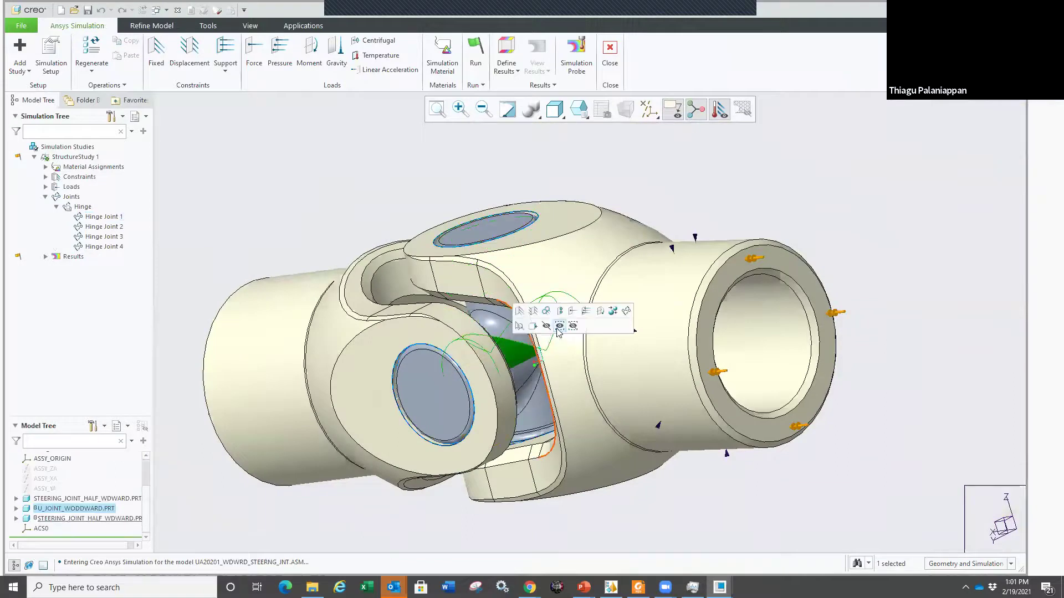
left_click(559, 326)
middle_click_drag(559, 325, 468, 335)
scroll(480, 287, "up", 4)
scroll(479, 287, "down", 5)
scroll(469, 343, "up", 3)
scroll(469, 343, "down", 3)
mouse_move(488, 383)
middle_mouse_down()
mouse_move(508, 404)
mouse_move(515, 365)
middle_mouse_up()
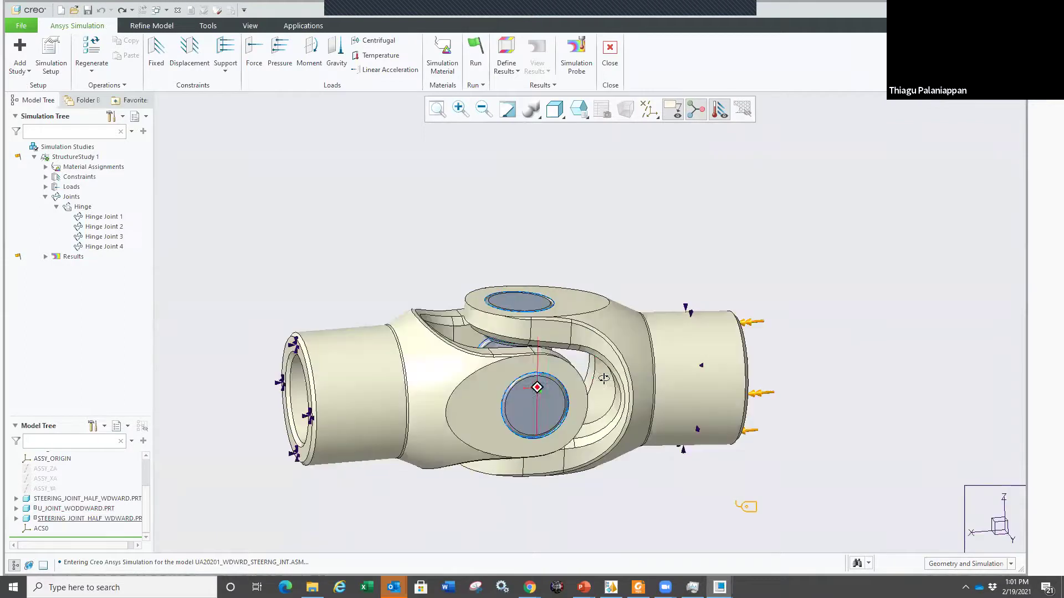
scroll(517, 349, "up", 3)
scroll(626, 297, "down", 3)
scroll(491, 266, "up", 3)
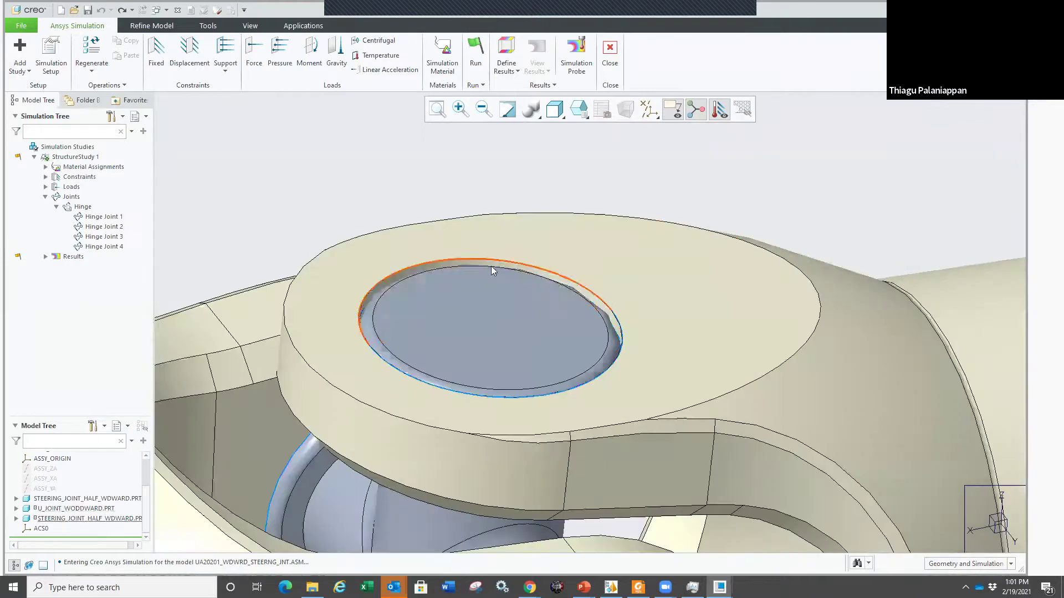
scroll(463, 285, "down", 4)
Step: Look at the Joint and Joint Behavior commands, and open the definition of Hinge Joint 1
left_click(104, 217)
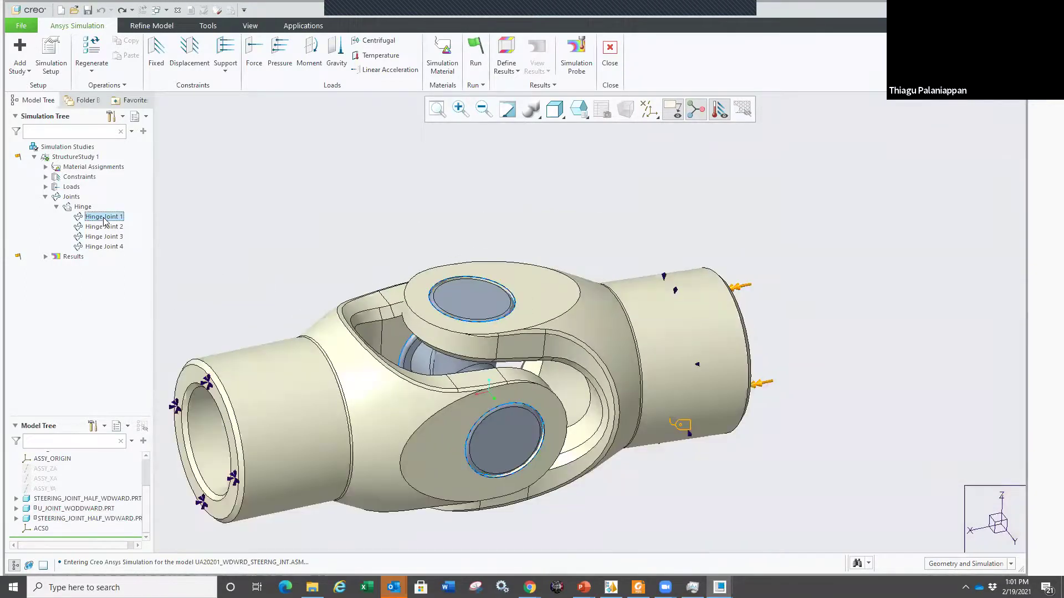
left_click(152, 25)
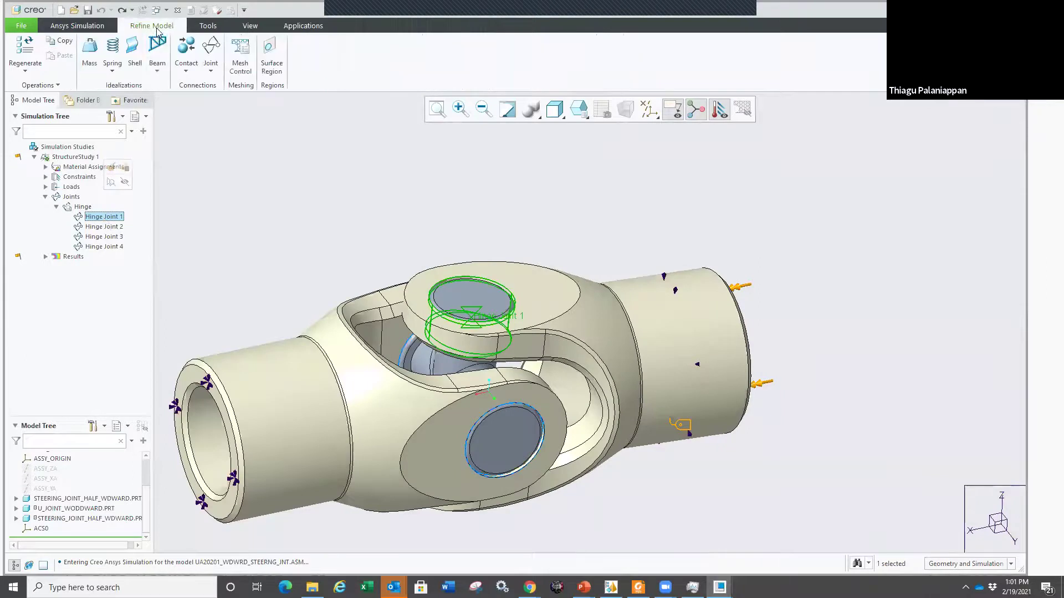
left_click(211, 71)
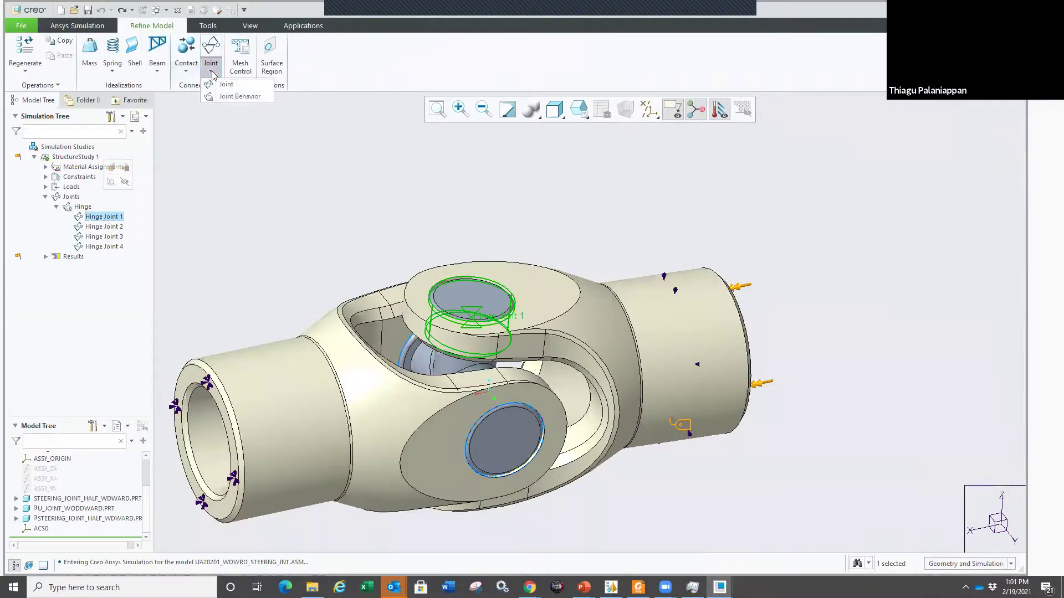
left_click(121, 279)
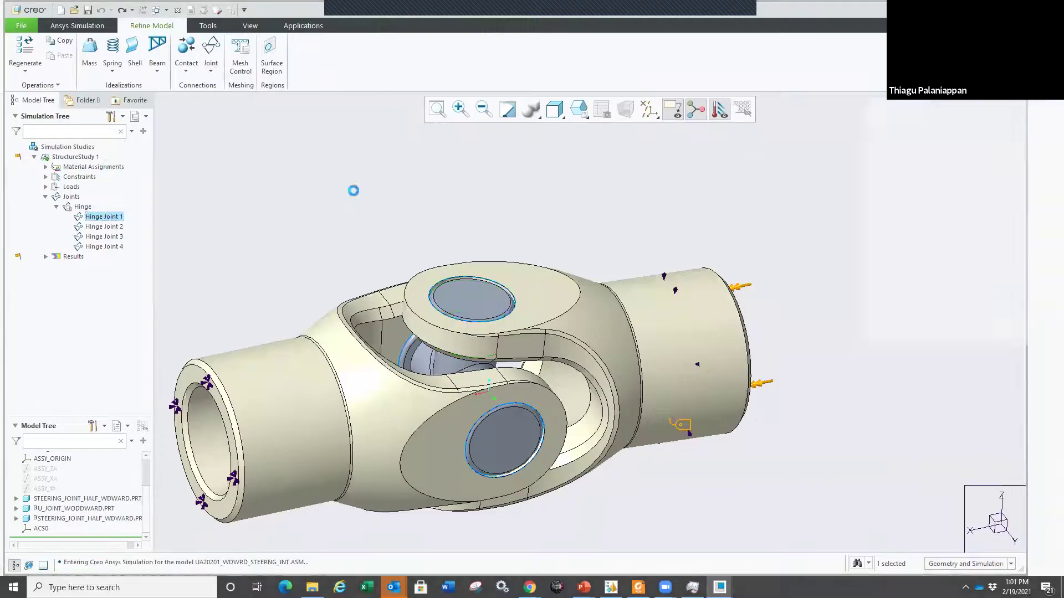
Step: Look through the joint behavior types offered for Hinge Joint 1, and keep Hinge as its behavior
left_click(948, 306)
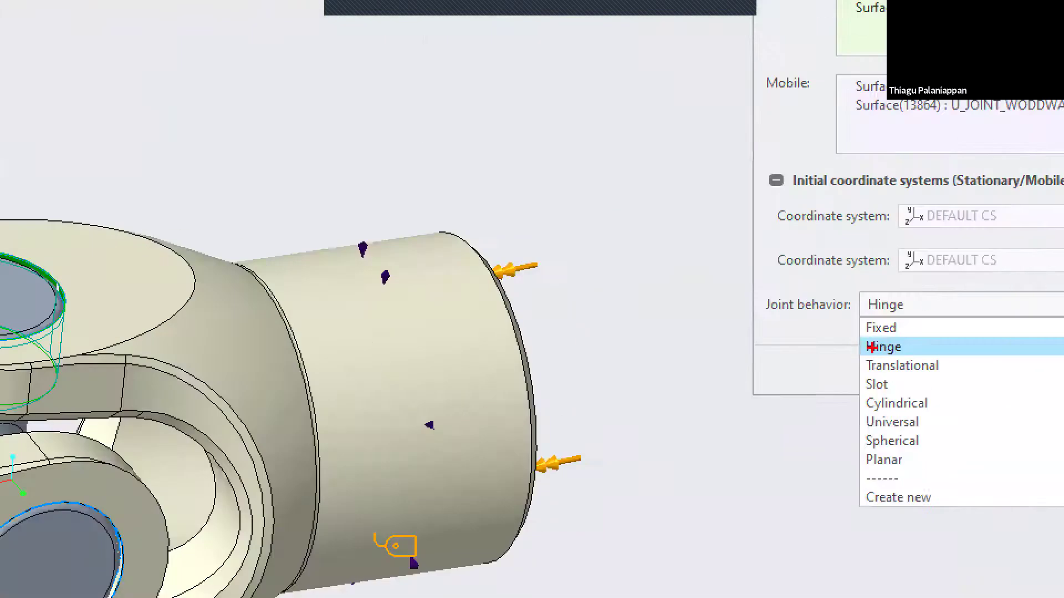
left_click_drag(921, 320, 937, 318)
left_click_drag(890, 384, 910, 365)
left_click_drag(886, 420, 915, 380)
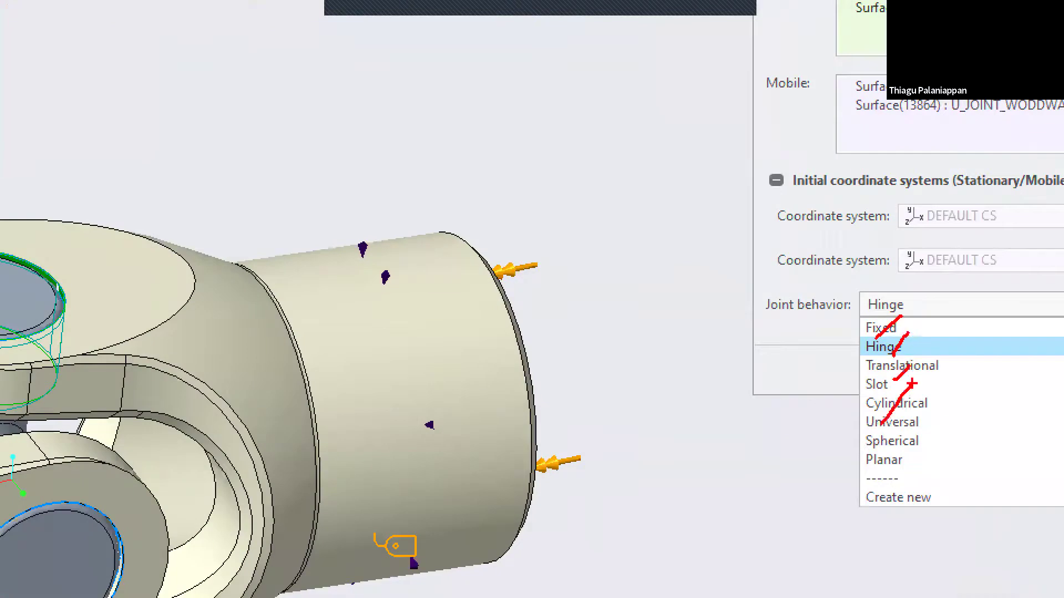
left_click(935, 325)
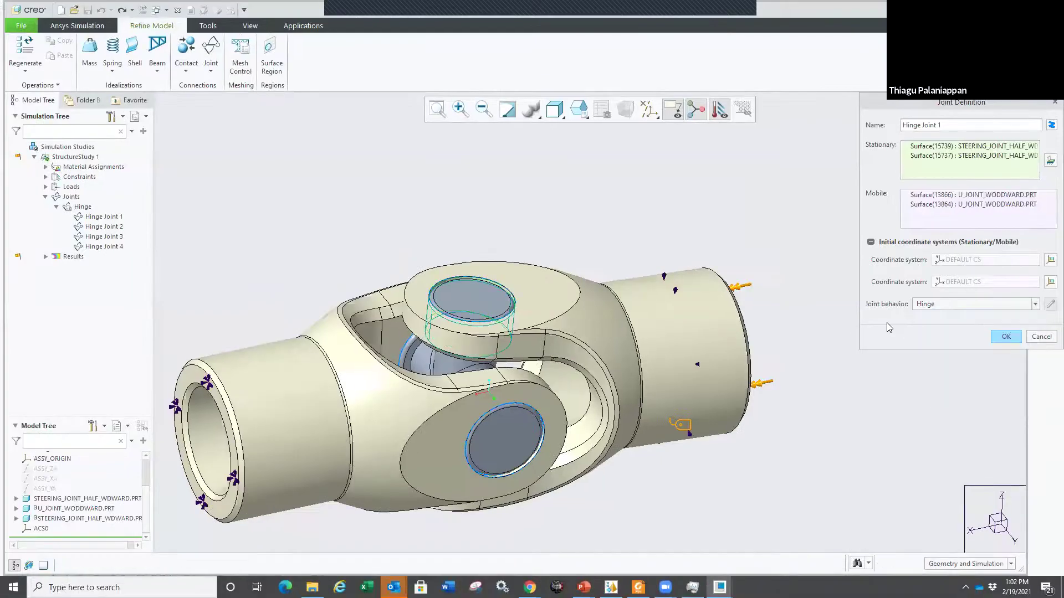
left_click(1005, 336)
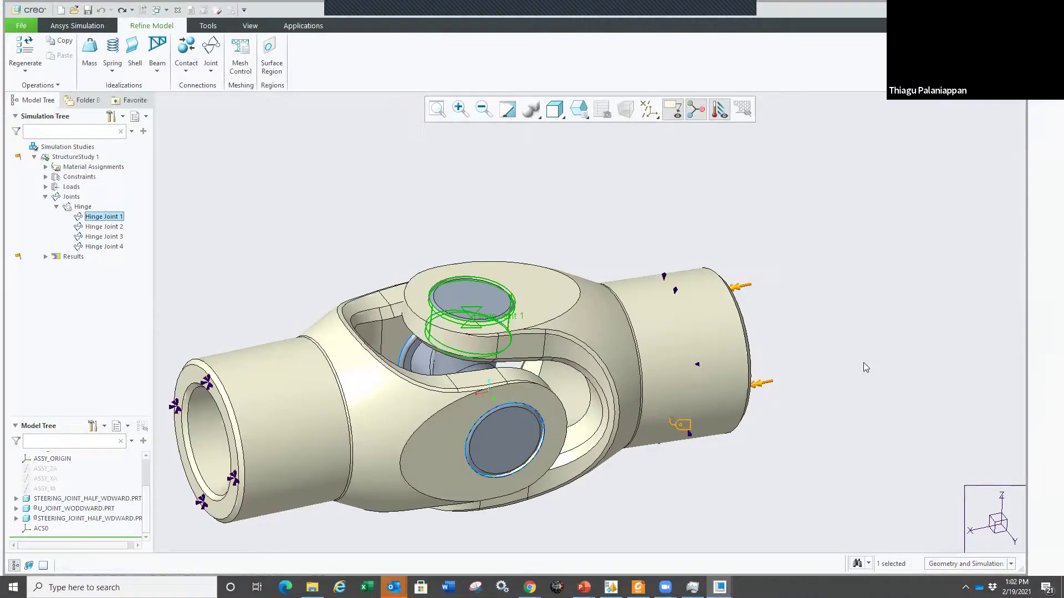
mouse_move(821, 345)
middle_mouse_down()
mouse_move(810, 333)
mouse_move(827, 339)
mouse_move(823, 327)
middle_mouse_up()
left_click(824, 328)
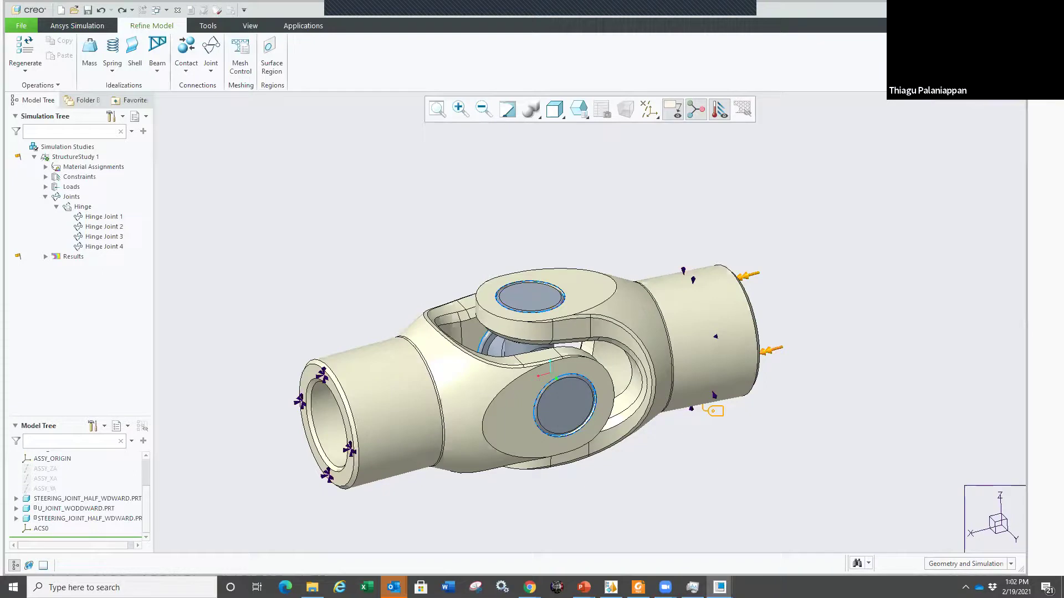
Step: Close Ansys Simulation and switch the steering joint assembly to Live Simulation
mouse_move(584, 587)
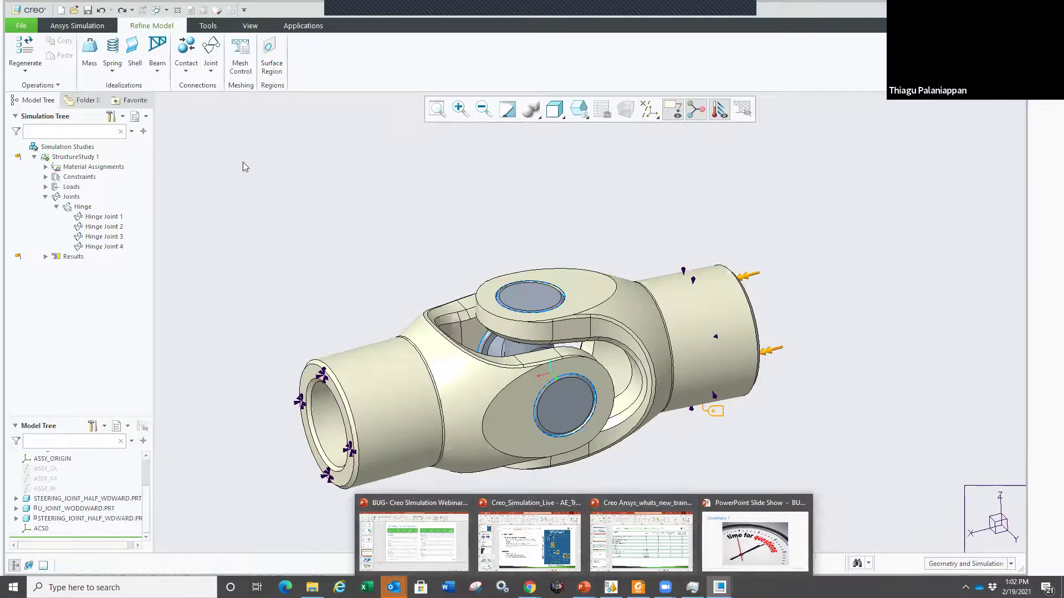
left_click(85, 24)
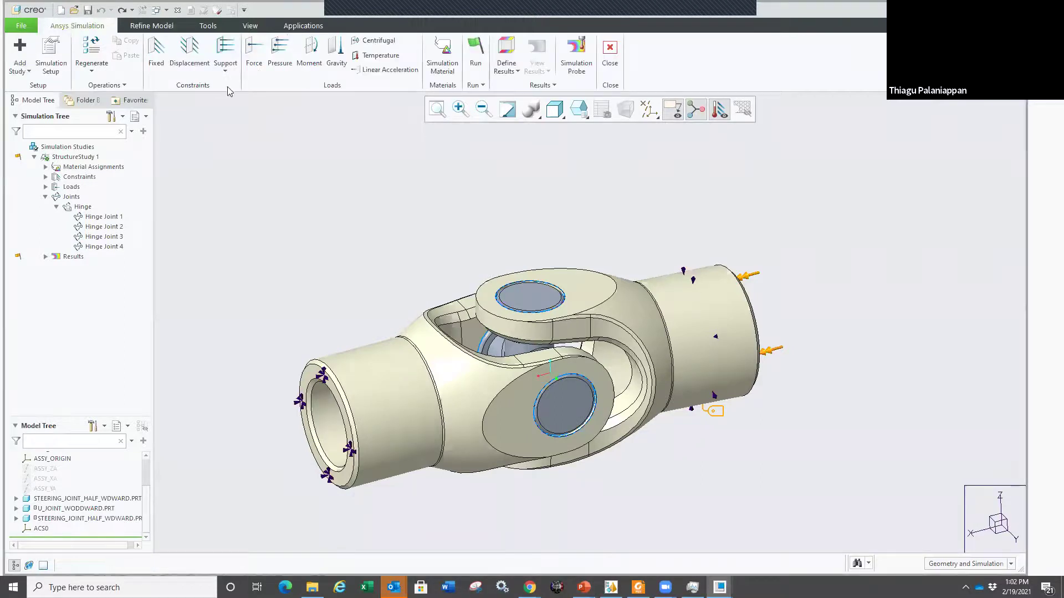
left_click(610, 55)
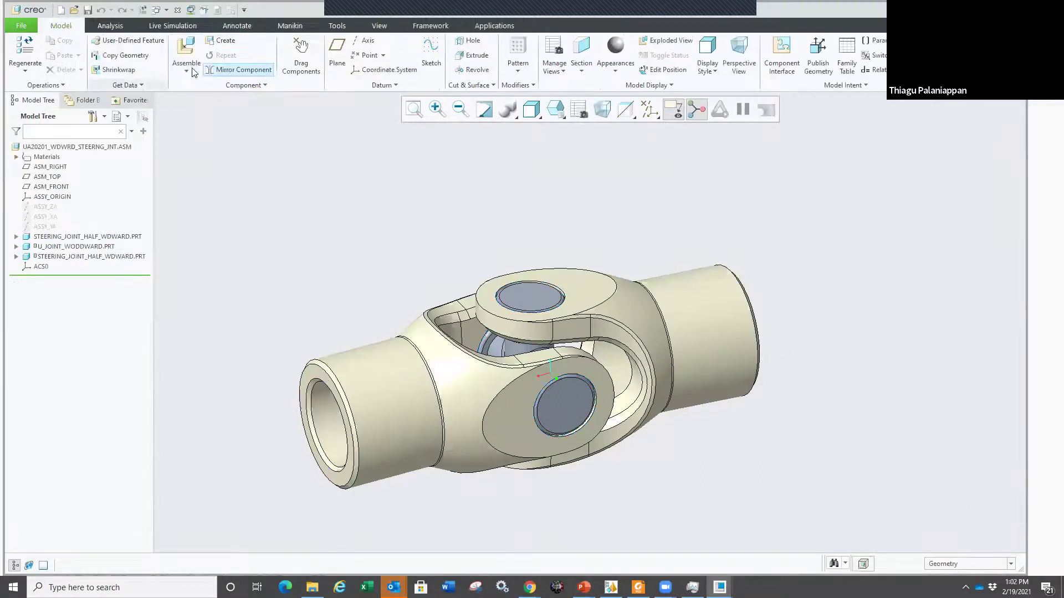
left_click(166, 27)
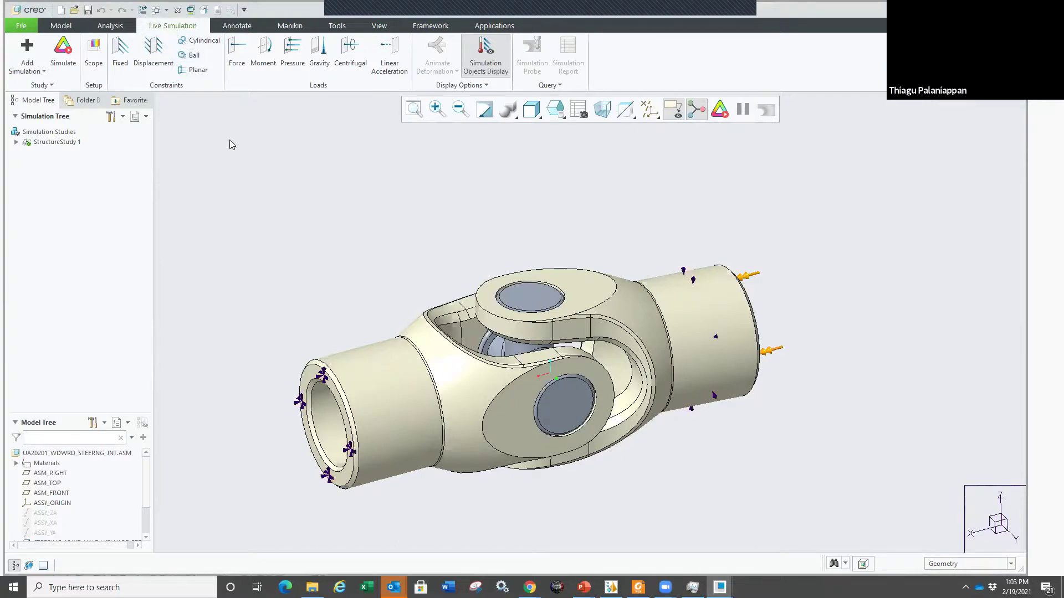
Step: Look at the simulation study types that can be added: structure, thermal, modal and fluid
left_click(42, 71)
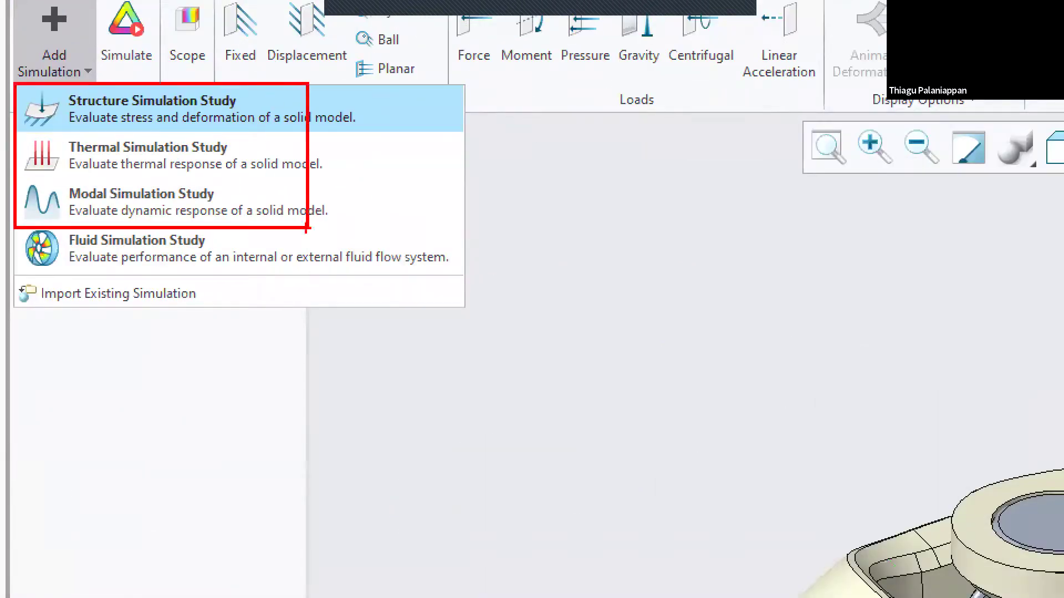
mouse_move(14, 230)
left_mouse_down()
mouse_move(347, 288)
mouse_move(489, 286)
left_mouse_up()
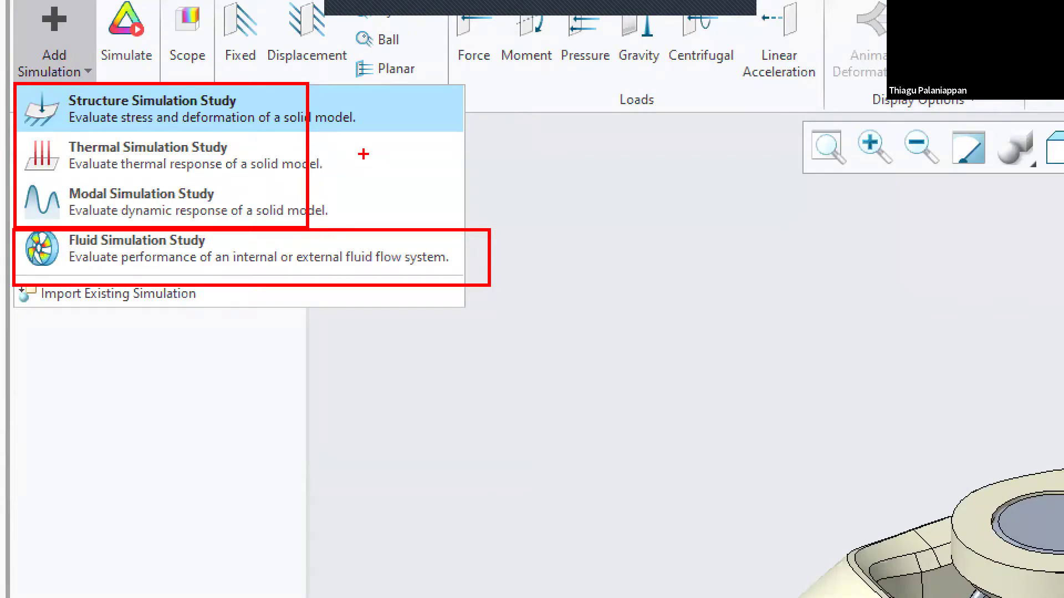
left_click_drag(495, 118, 514, 290)
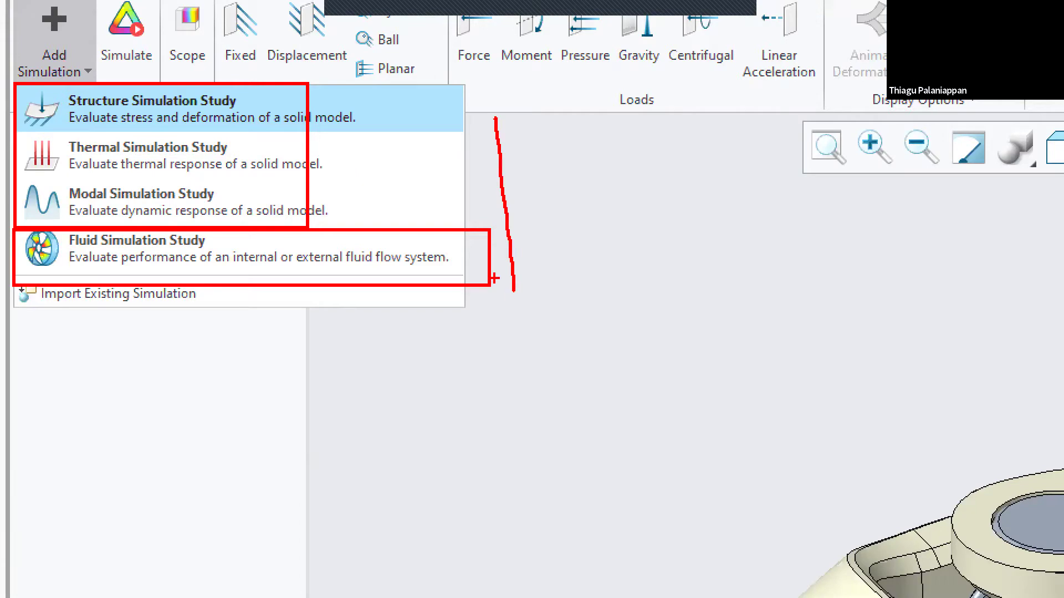
Step: Close the list of simulation study types without adding a study to the steering joint assembly
left_click_drag(334, 102, 370, 229)
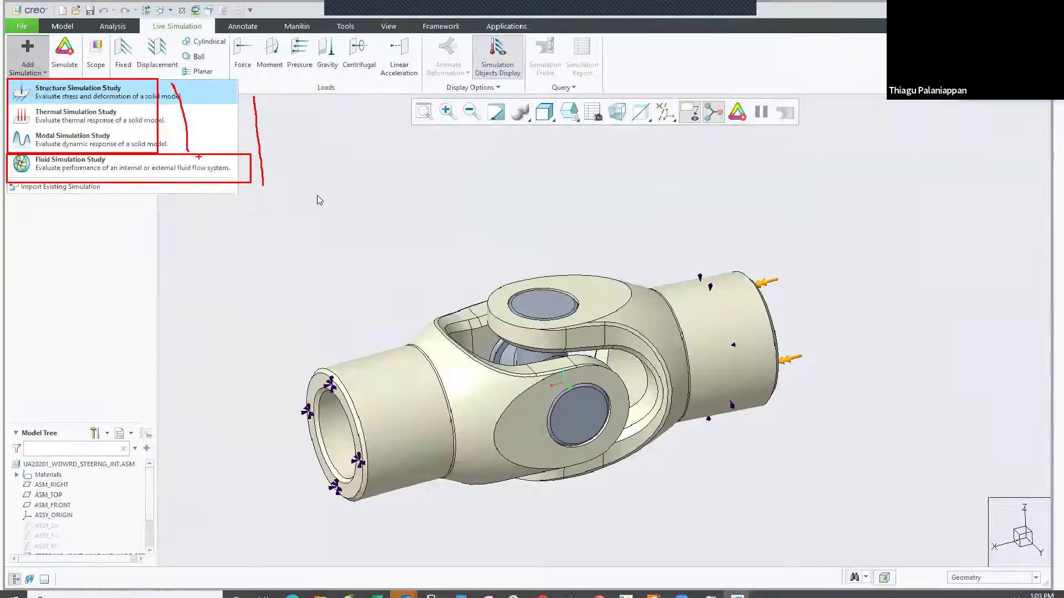
left_click(620, 337)
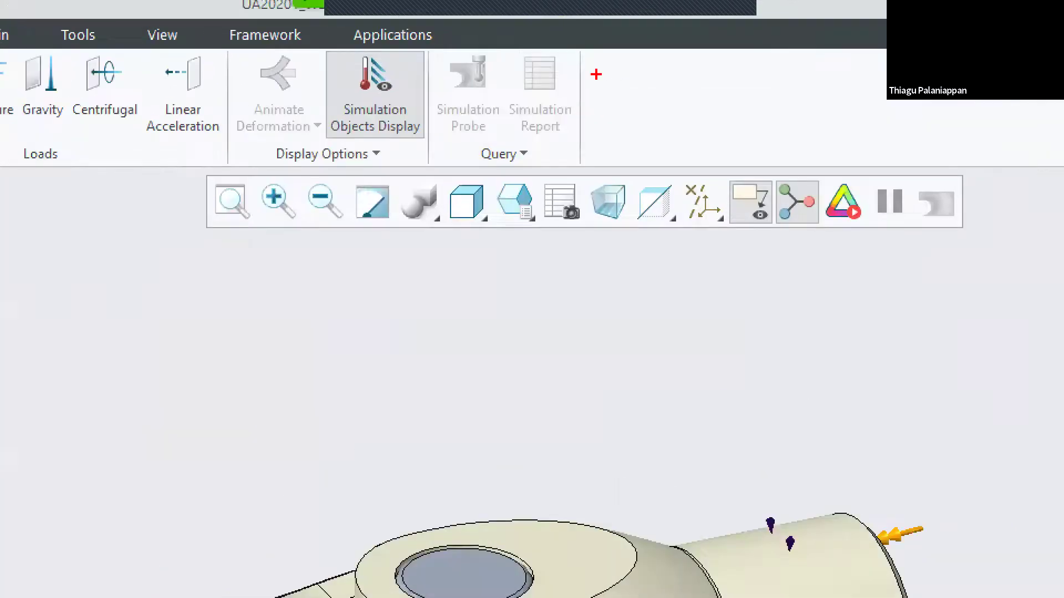
left_click_drag(582, 33, 634, 89)
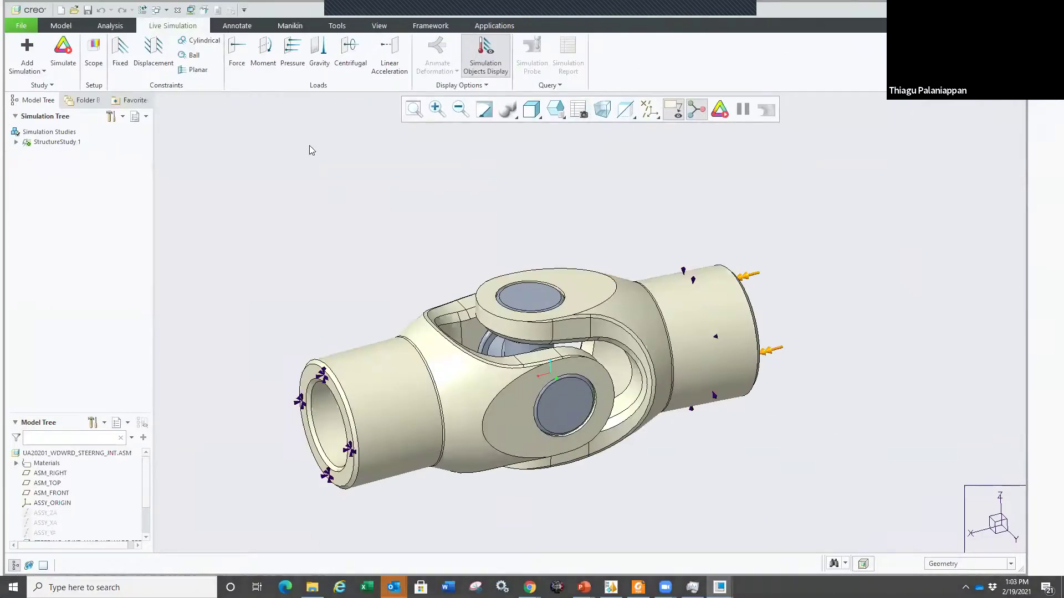
Step: Leave Live Simulation and look at the engineering, motion and simulation applications available for the steering joint assembly
left_click(61, 25)
left_click(491, 27)
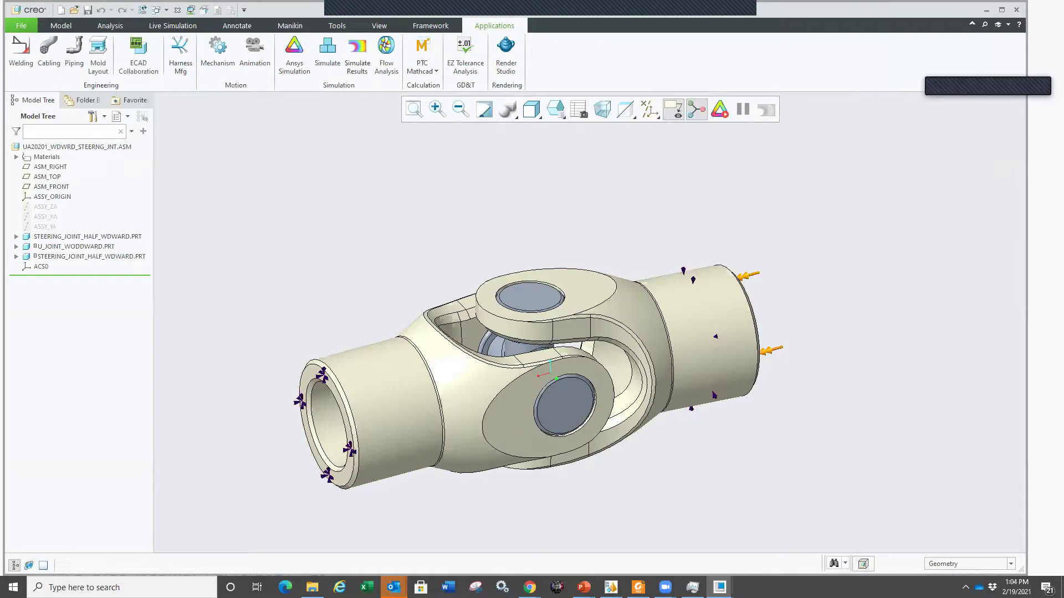
key("XF86AudioLowerVolume")
Step: Switch to the running PowerPoint slide show and advance from the Questions slide to the Tristar Webinar Recordings slide
mouse_move(664, 587)
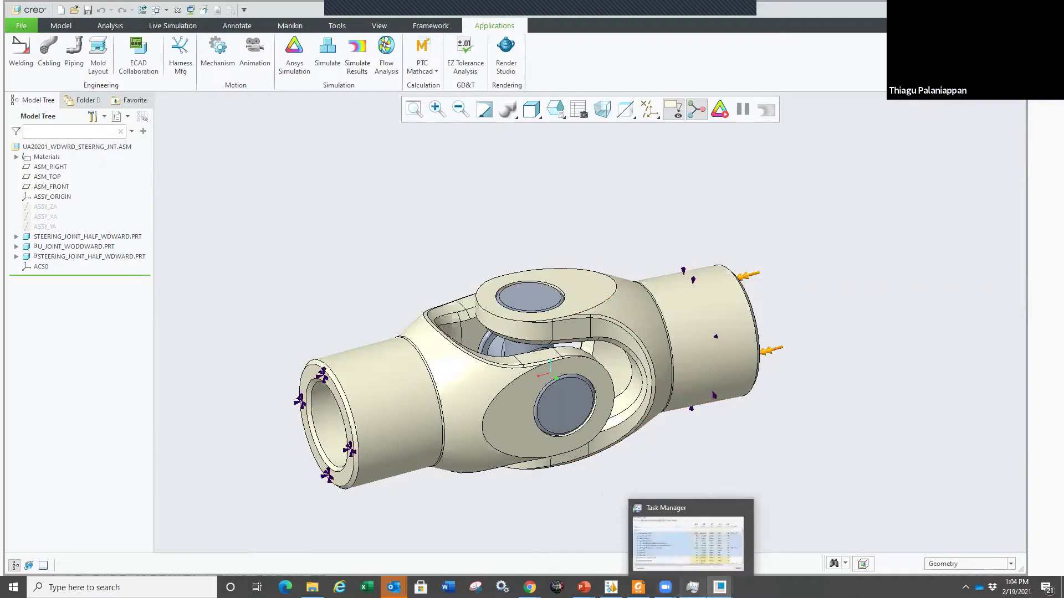
mouse_move(584, 587)
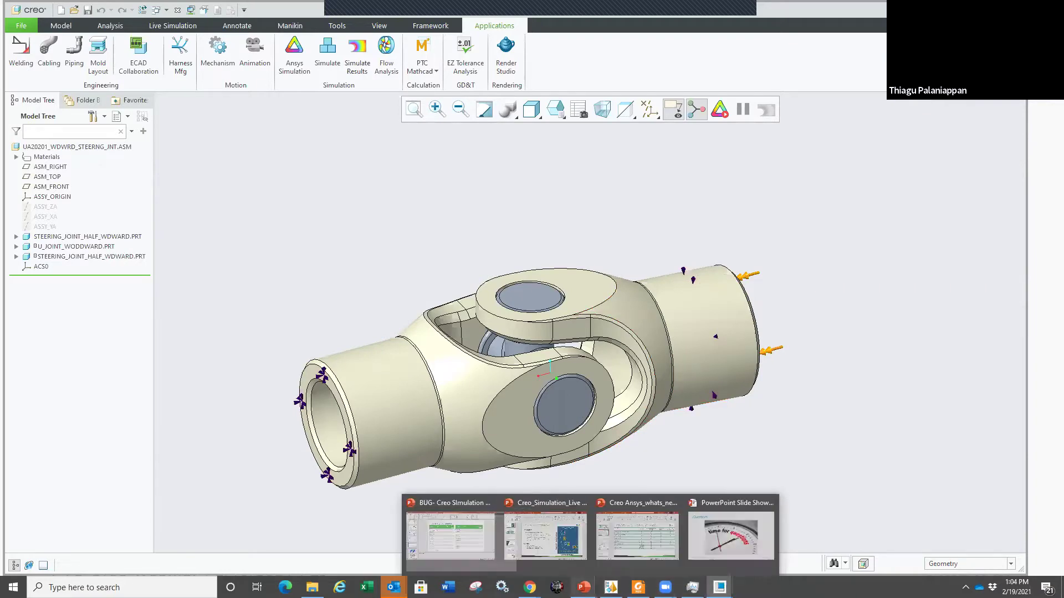
left_click(732, 543)
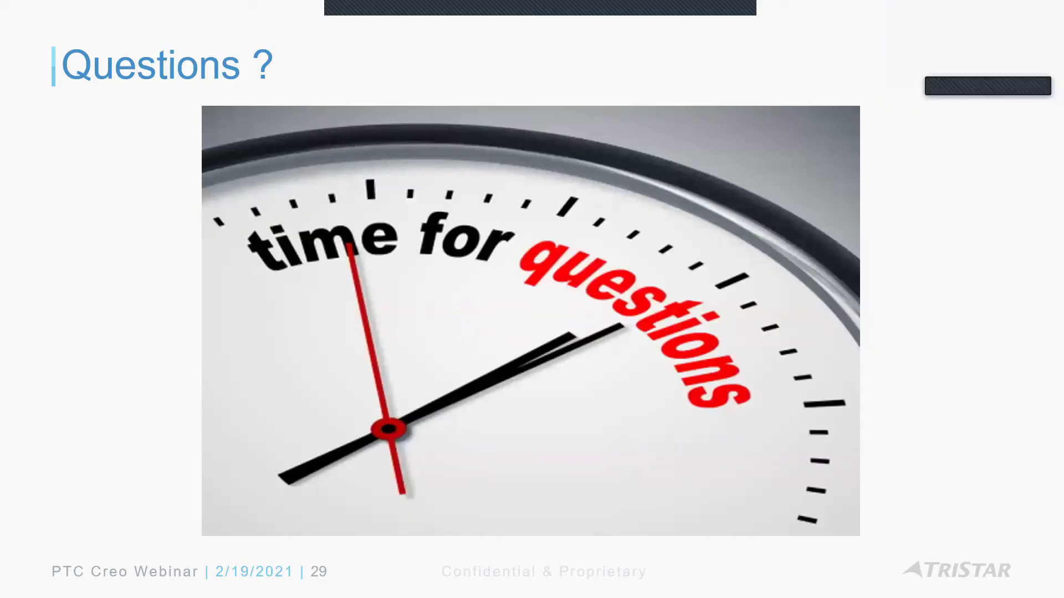
key("Right")
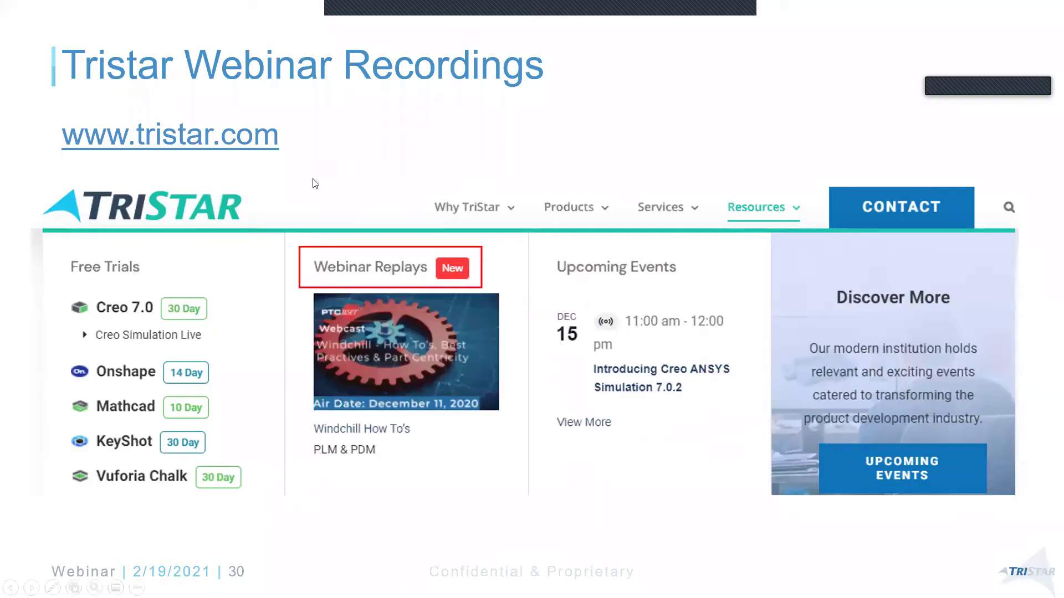